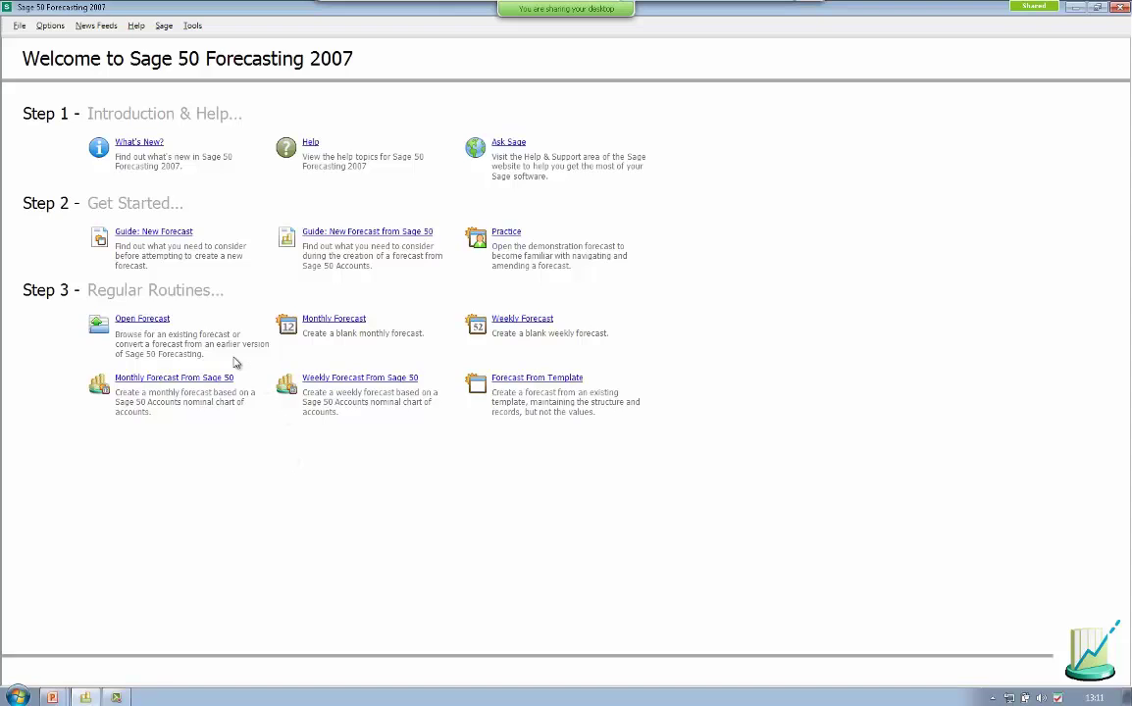
- Choose File > New Monthly Forecast From Sage 50 Data Source to list the Sage 50 companies
{"action": "left_click", "coordinate": [16, 26]}
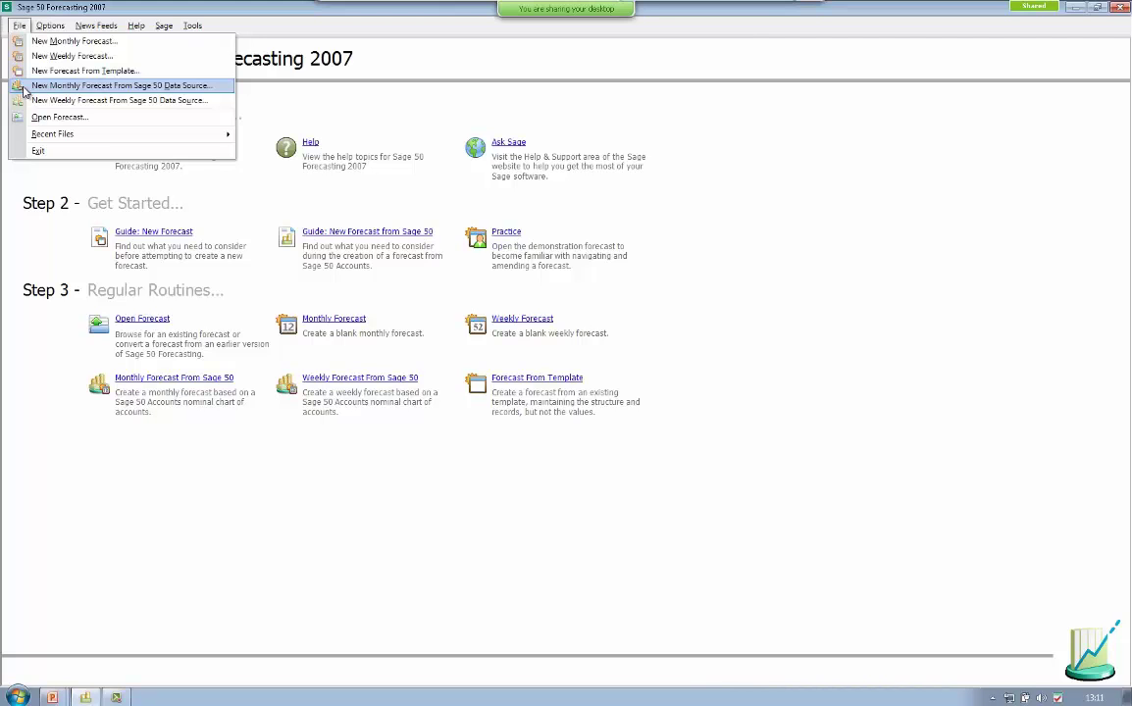
{"action": "left_click", "coordinate": [24, 91]}
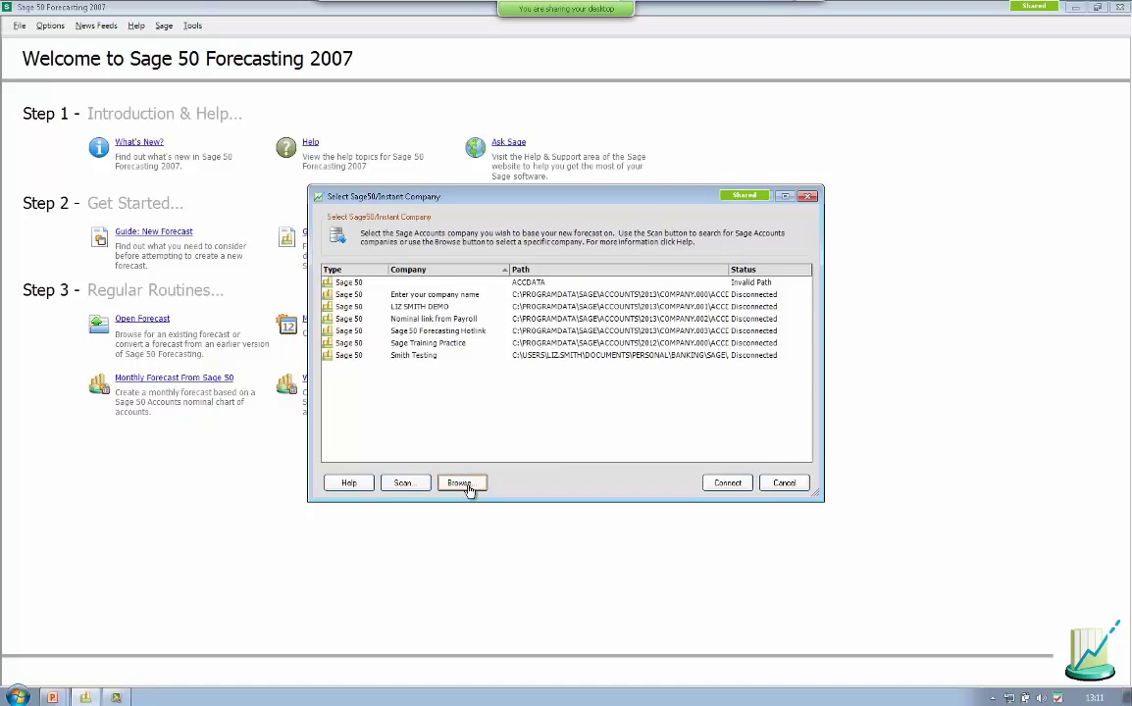
- Connect to the Sage 50 Forecasting Hotlink company and log on with the username and password
{"action": "left_click", "coordinate": [405, 332]}
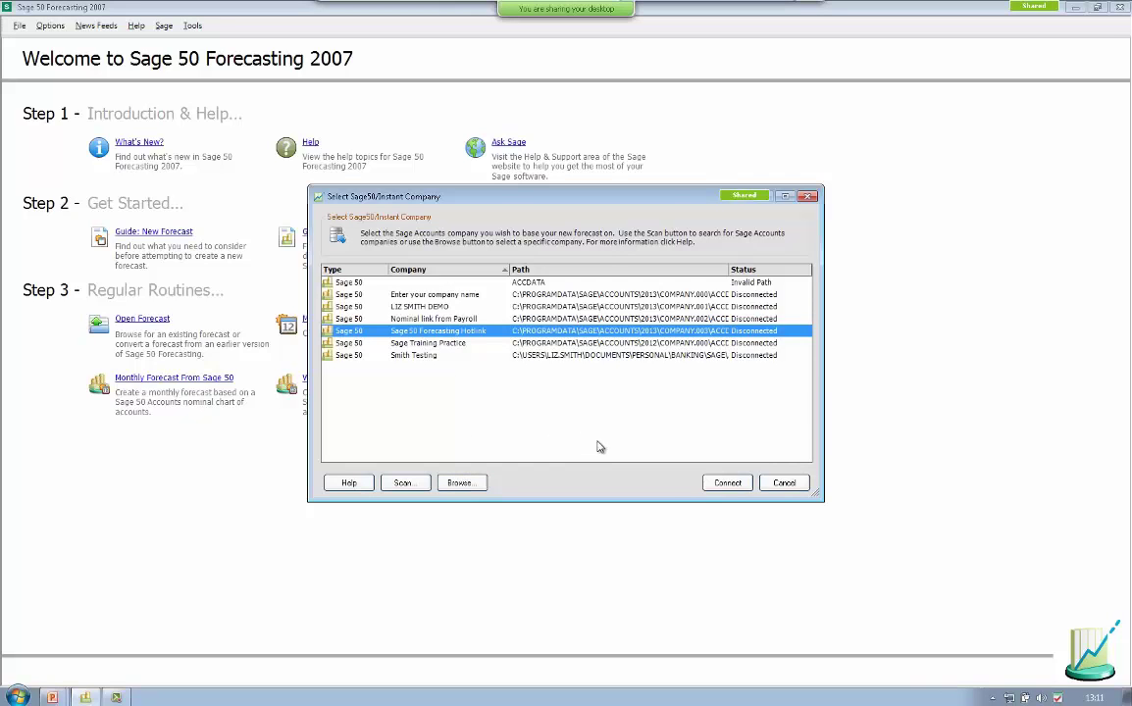
{"action": "left_click", "coordinate": [727, 483]}
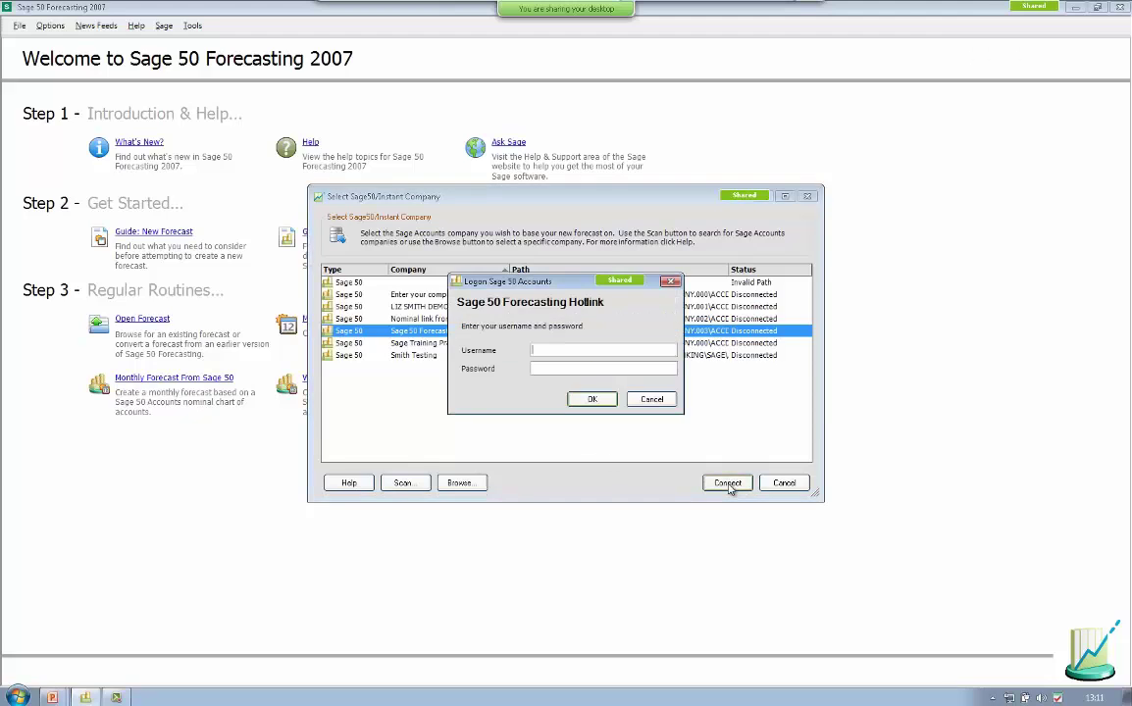
{"action": "type", "text": "manager"}
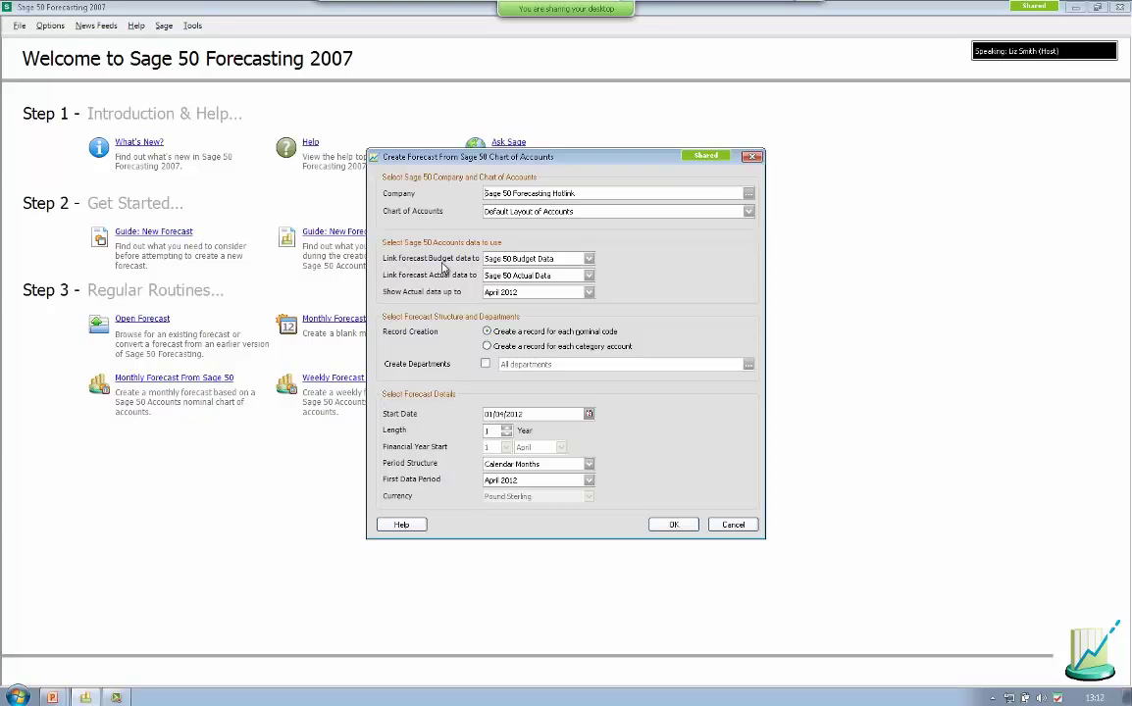
- Link budget to Sage 50 Prior Year Data and actuals to Sage 50 Actual Data, shown up to April 2012
{"action": "left_click", "coordinate": [590, 259]}
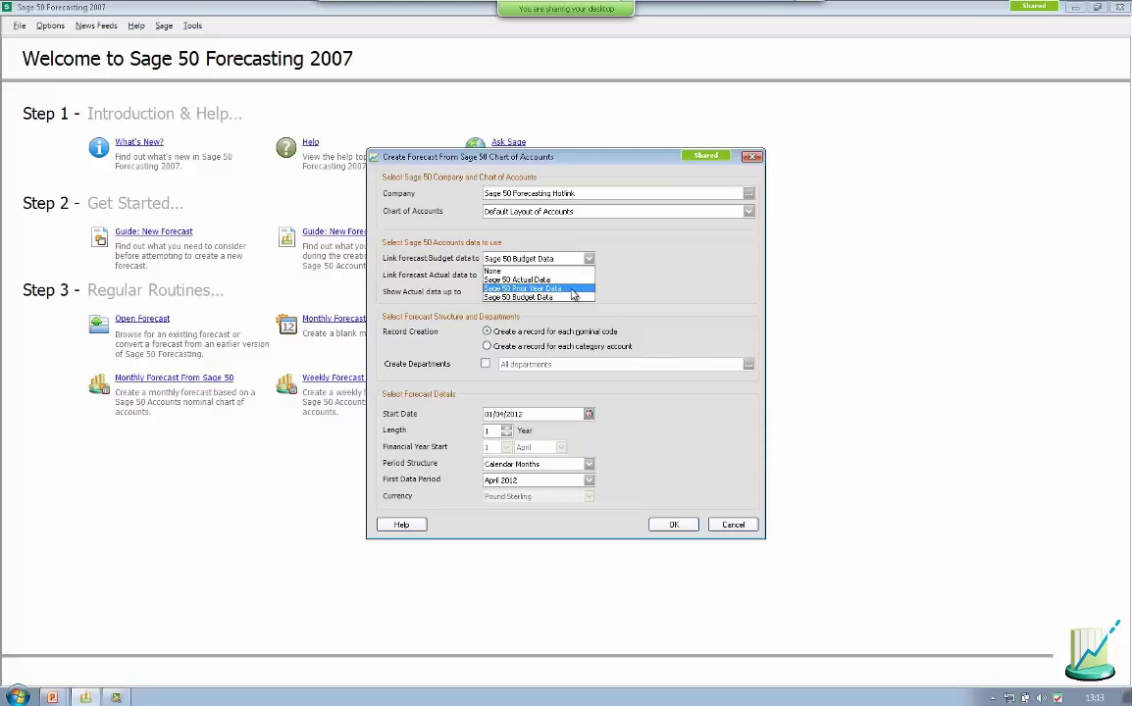
{"action": "left_click", "coordinate": [573, 289]}
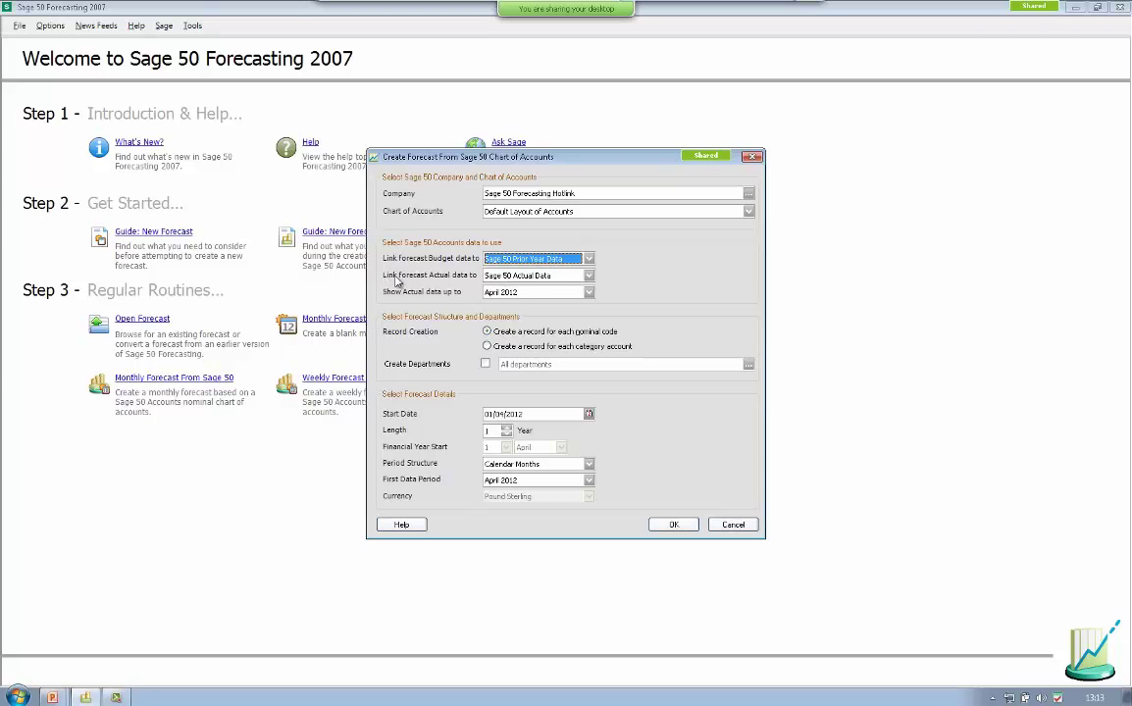
{"action": "left_click", "coordinate": [589, 276]}
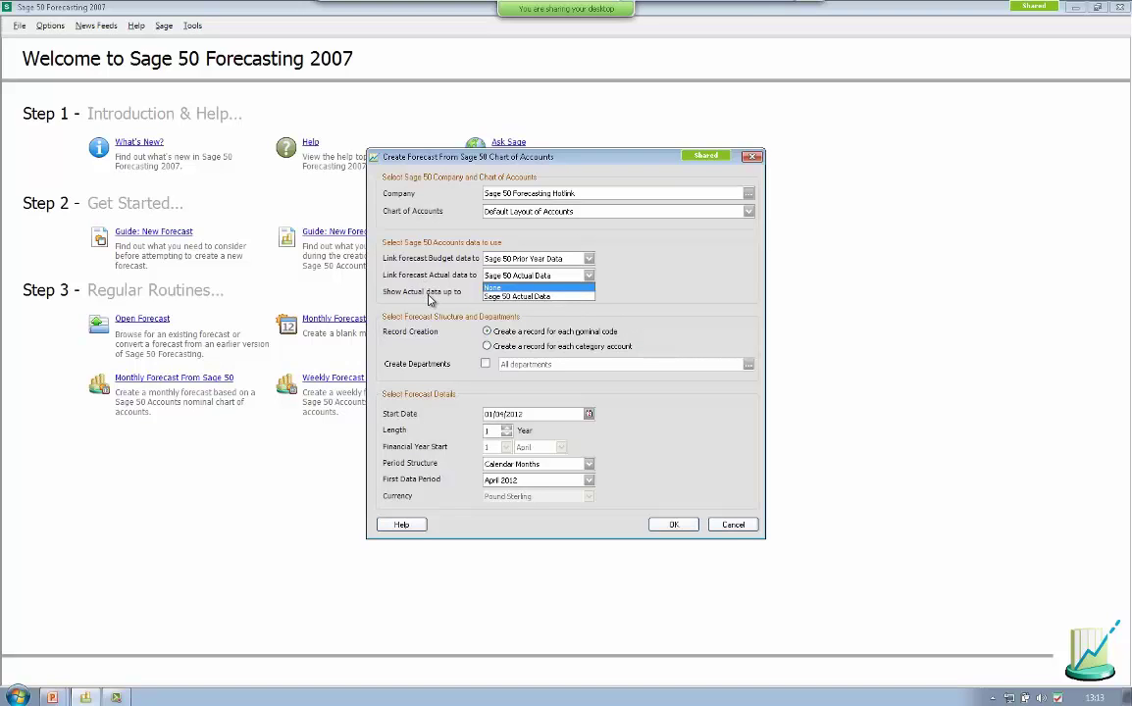
{"action": "left_click", "coordinate": [429, 299]}
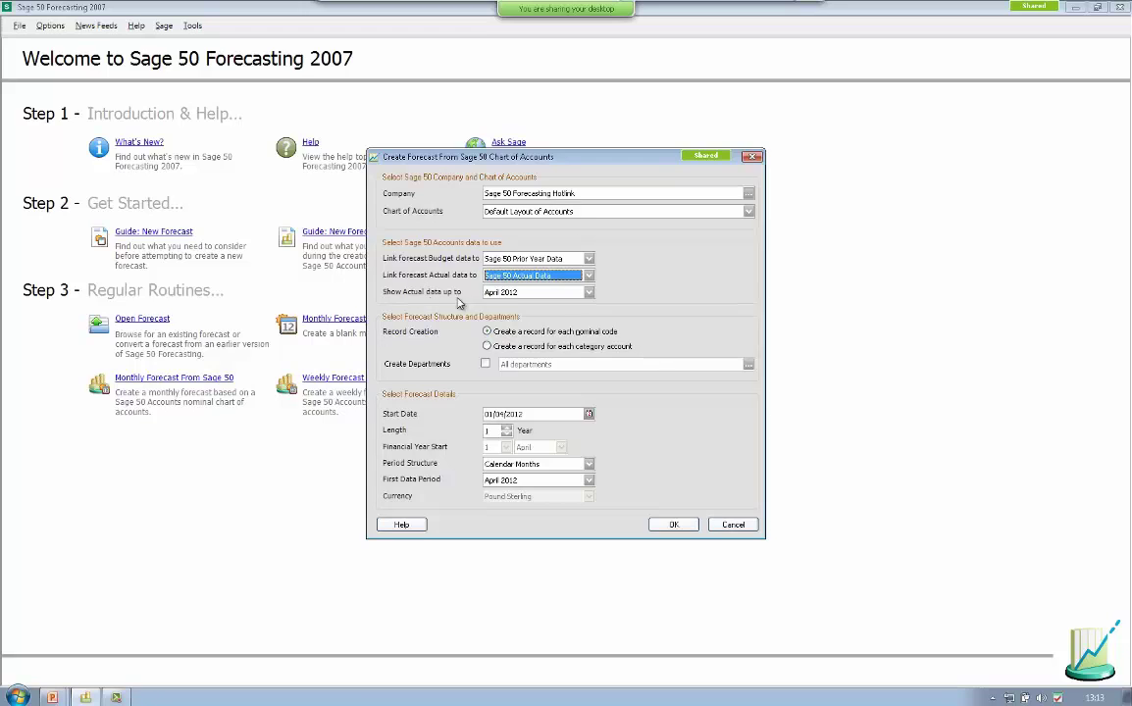
{"action": "left_click", "coordinate": [589, 293]}
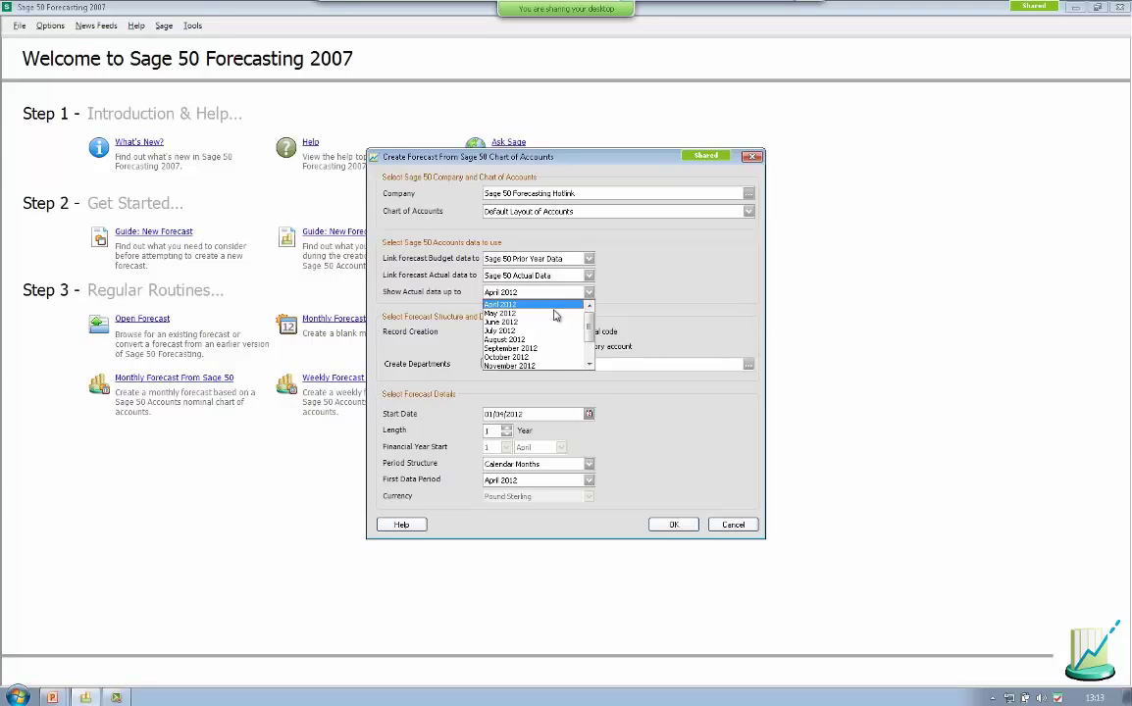
{"action": "left_click_drag", "start_coordinate": [588, 331], "coordinate": [591, 359]}
{"action": "scroll", "coordinate": [535, 324], "scroll_direction": "up", "scroll_amount": 3}
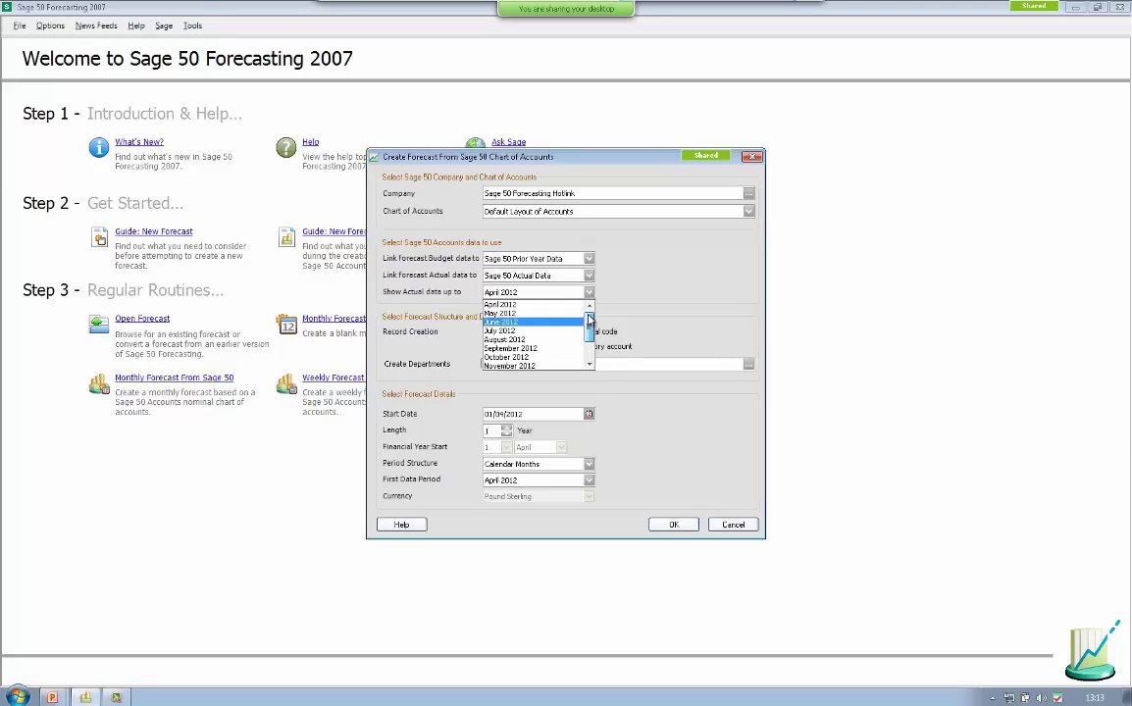
{"action": "left_click", "coordinate": [530, 306]}
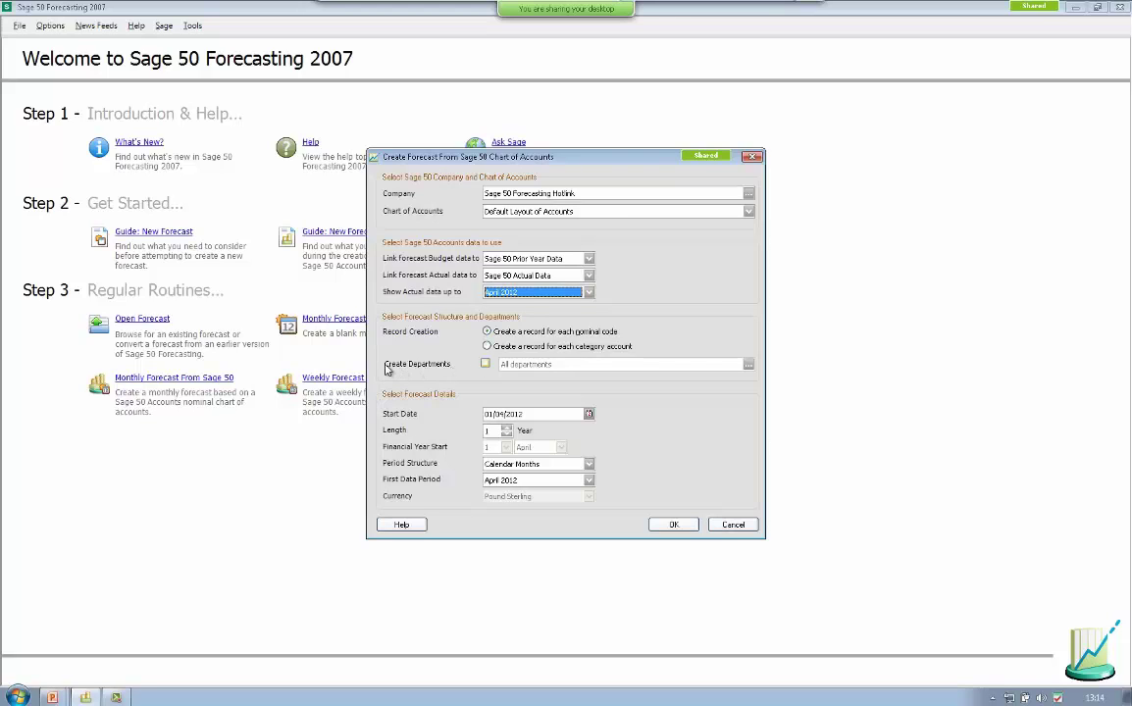
- Turn Create Departments on and back off, and check the start date year
{"action": "left_click", "coordinate": [485, 365]}
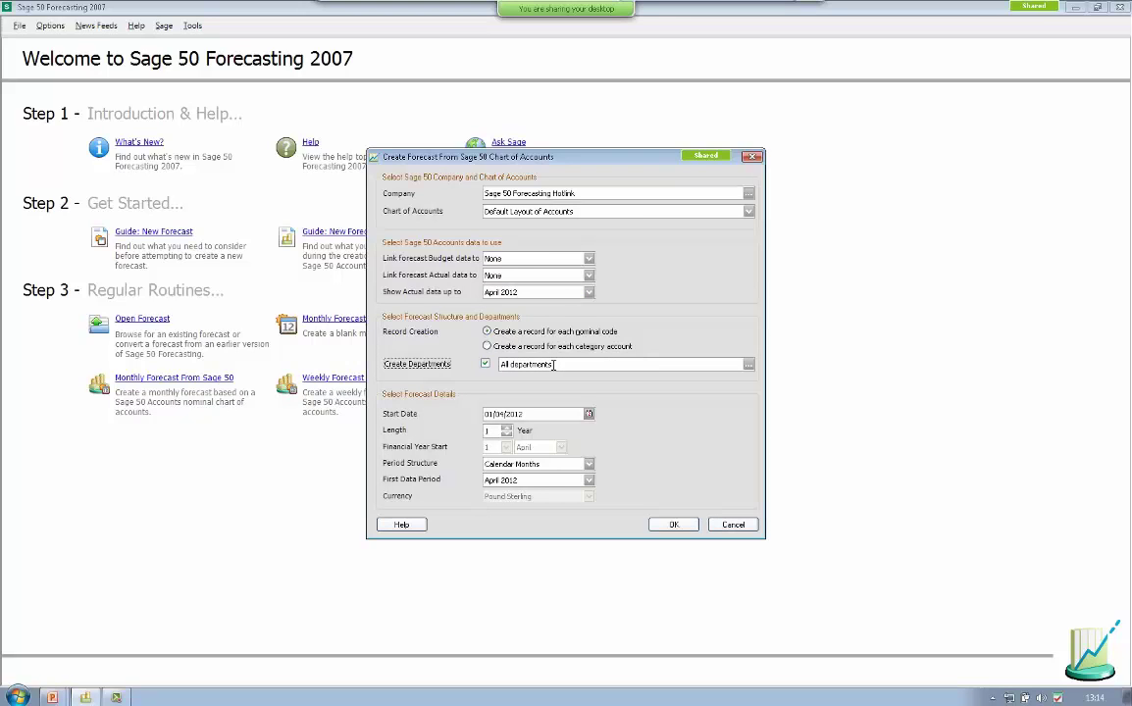
{"action": "left_click", "coordinate": [554, 365]}
{"action": "left_click", "coordinate": [485, 365]}
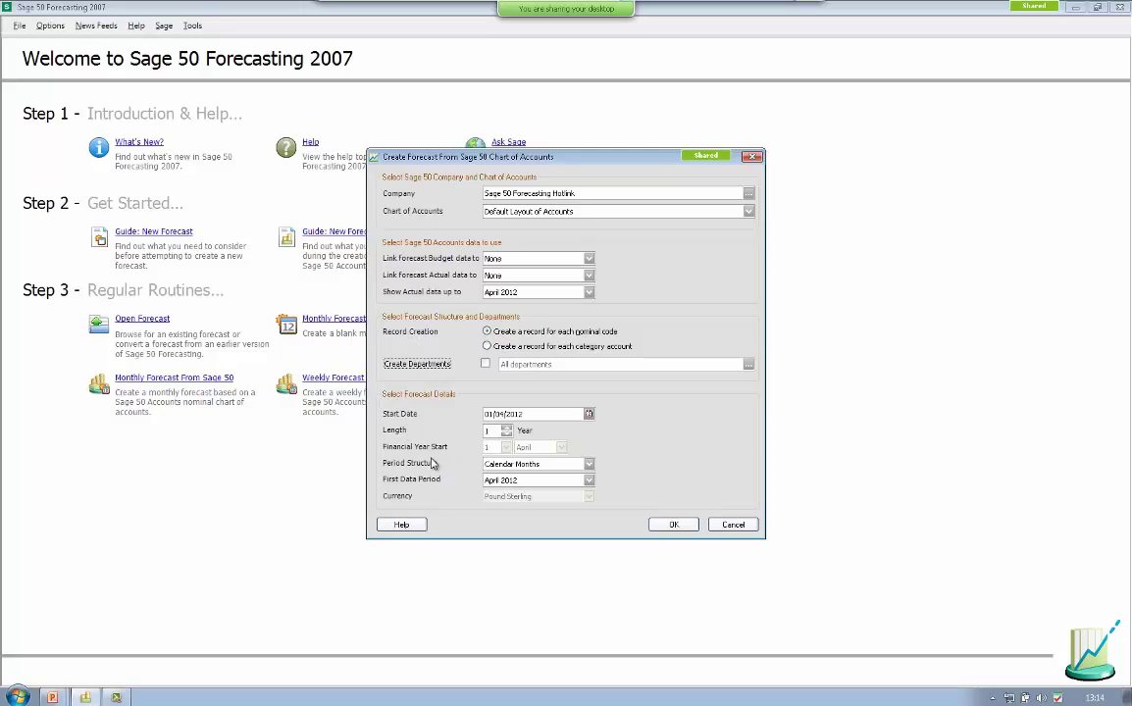
{"action": "double_click", "coordinate": [532, 413]}
{"action": "left_click", "coordinate": [524, 413]}
- Reselect Sage 50 Prior Year Data for the budget link and Sage 50 Actual Data for actuals
{"action": "left_click", "coordinate": [530, 258]}
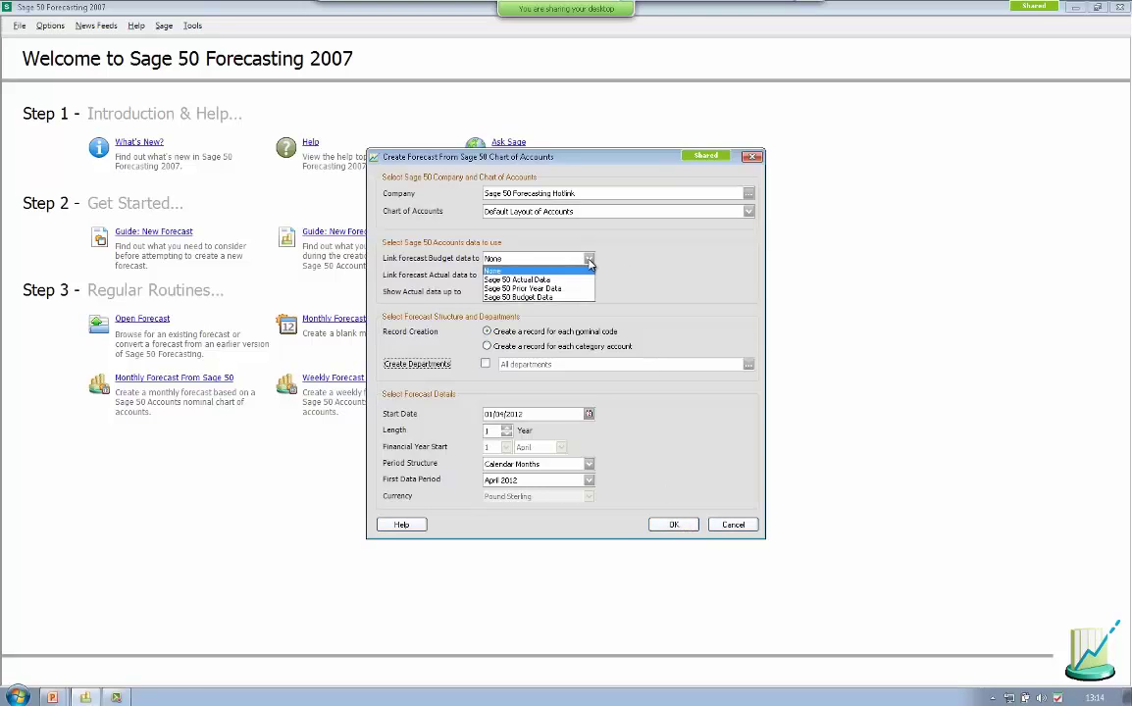
{"action": "left_click", "coordinate": [532, 289]}
{"action": "left_click", "coordinate": [534, 275]}
{"action": "left_click", "coordinate": [542, 296]}
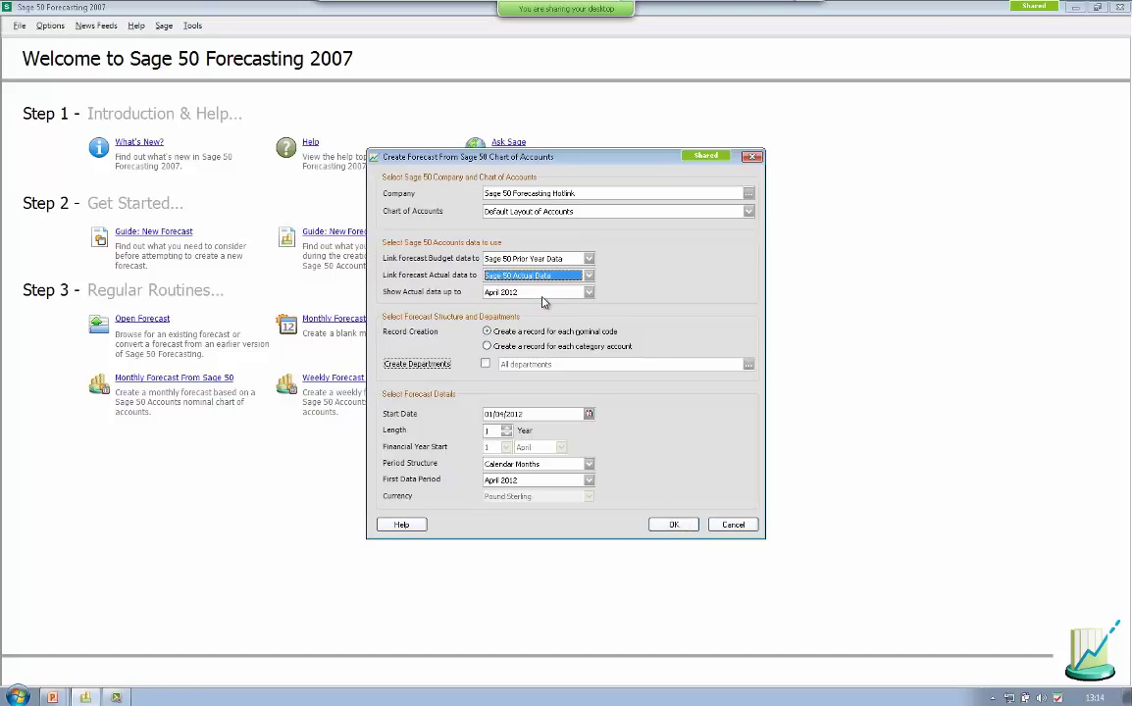
- Create New Forecast 1 and drag the splitter up to enlarge the Key Forecast Values table
{"action": "left_click", "coordinate": [676, 527]}
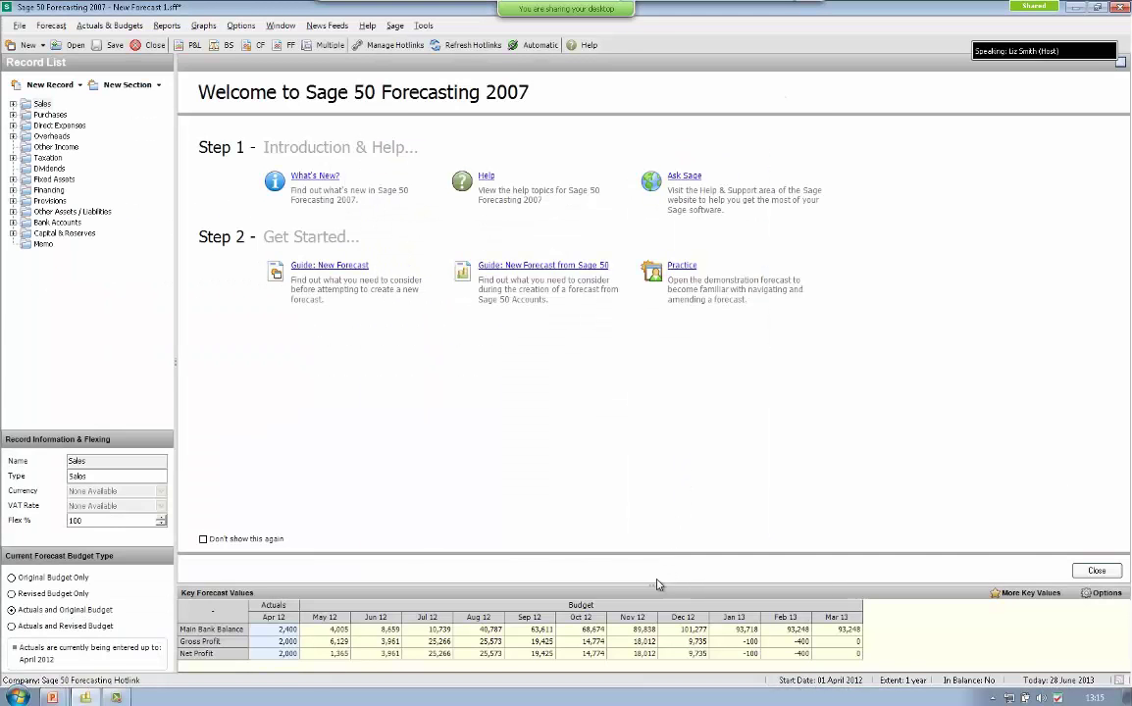
{"action": "left_click_drag", "start_coordinate": [653, 585], "coordinate": [636, 457]}
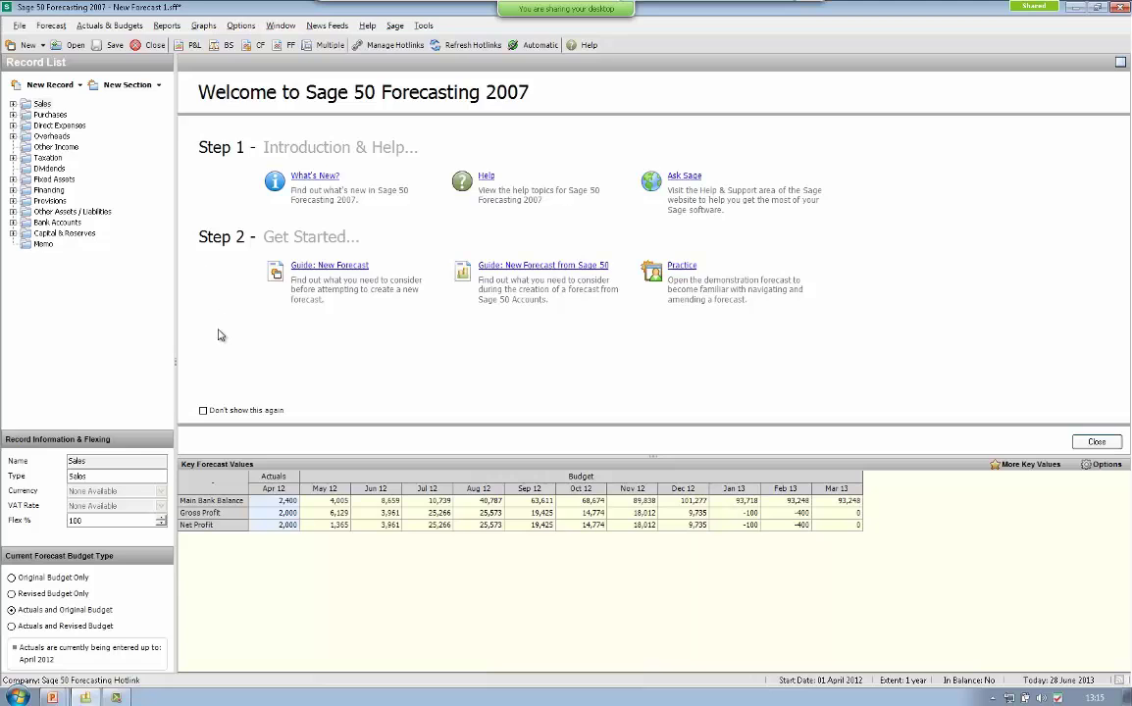
- Bring up File > Save As, then close it without saving to return to New Forecast 1
{"action": "left_click", "coordinate": [19, 27]}
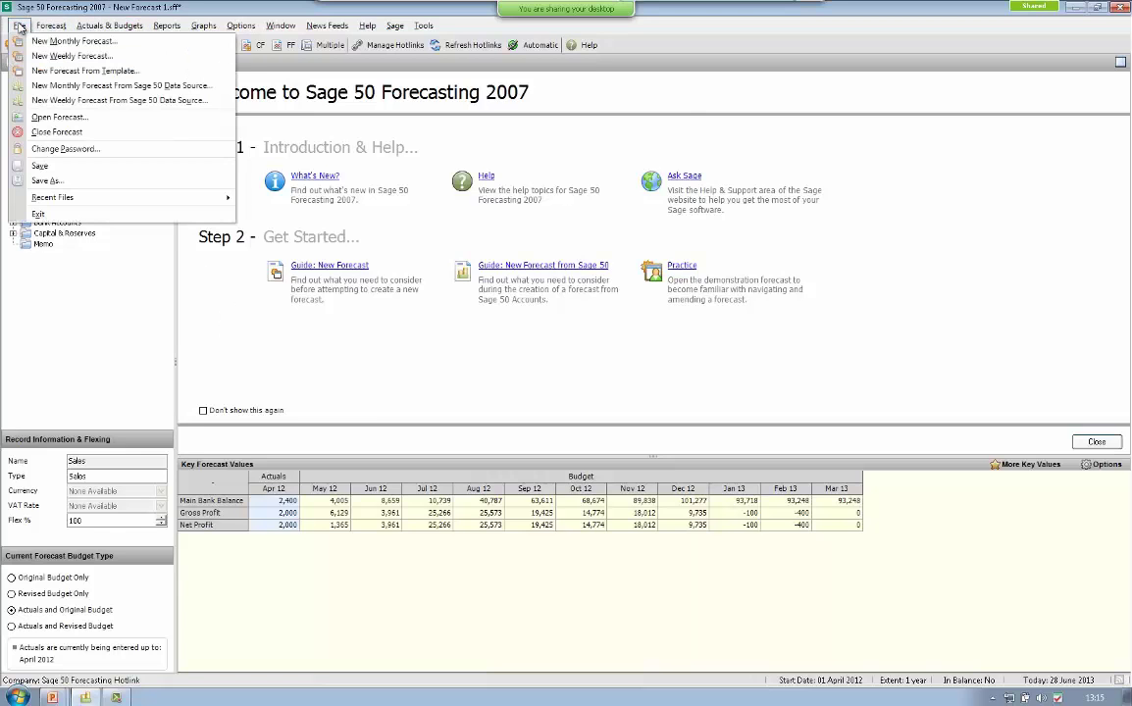
{"action": "left_click", "coordinate": [49, 166]}
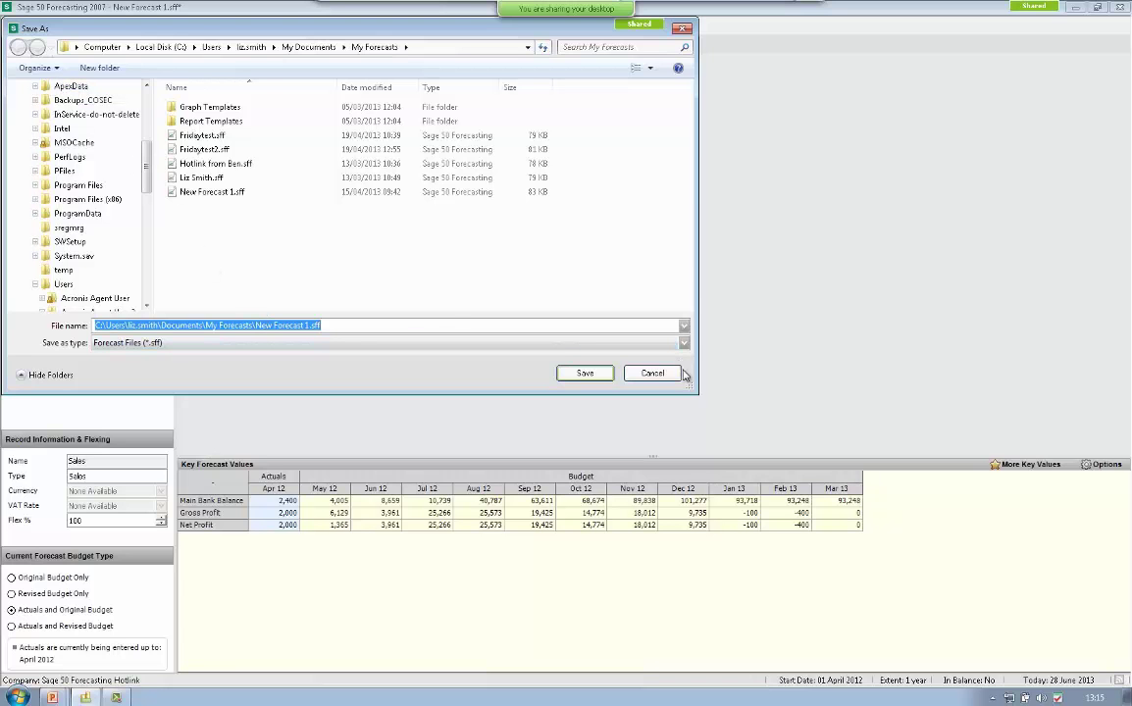
{"action": "left_click", "coordinate": [652, 374]}
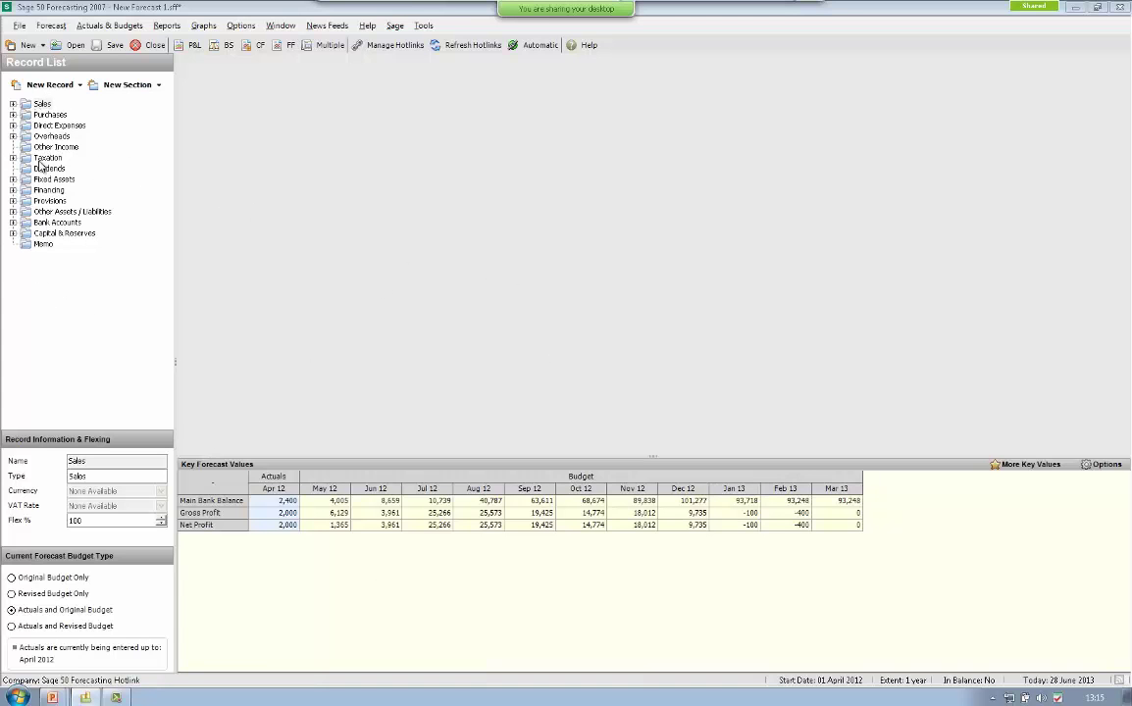
- Expand Sales, expand and collapse Product Sales, then return the view to Actuals and Original Budget
{"action": "left_click", "coordinate": [13, 103]}
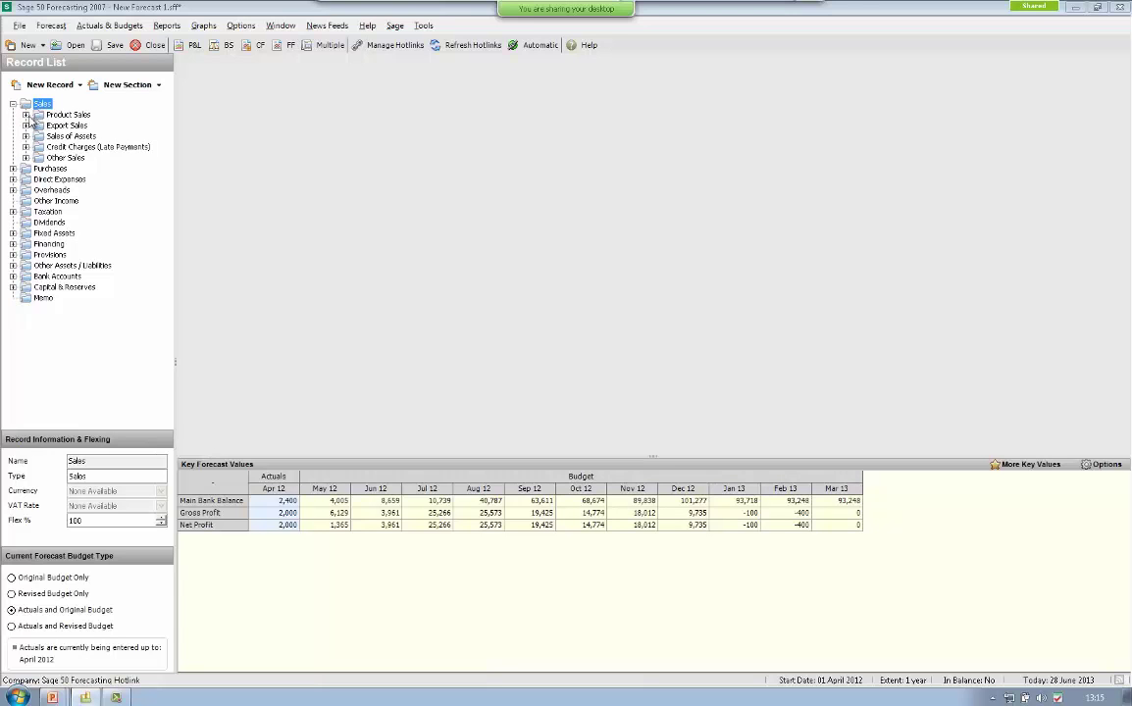
{"action": "left_click", "coordinate": [25, 115]}
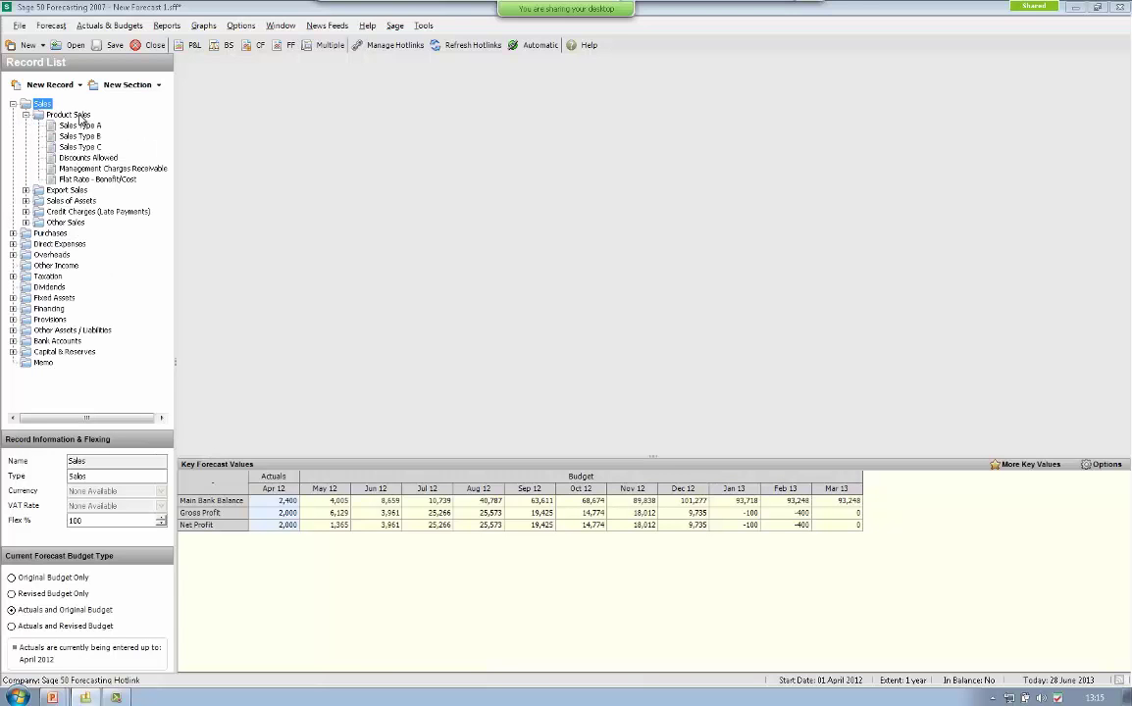
{"action": "left_click", "coordinate": [25, 115]}
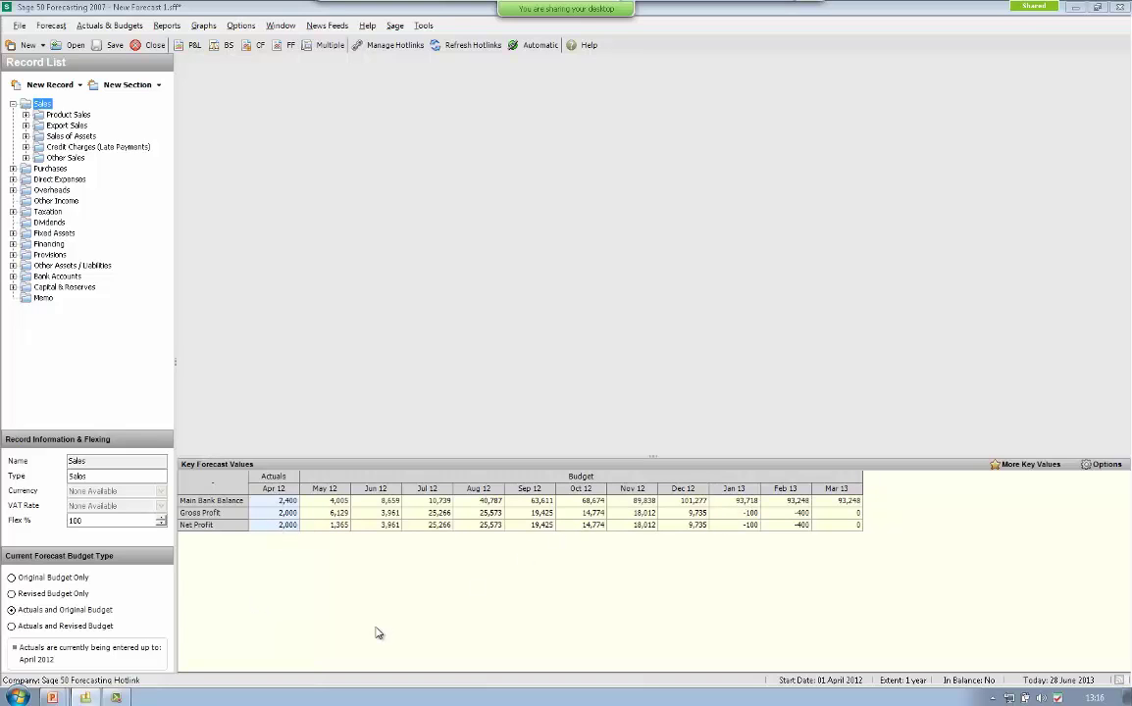
{"action": "left_click", "coordinate": [12, 579]}
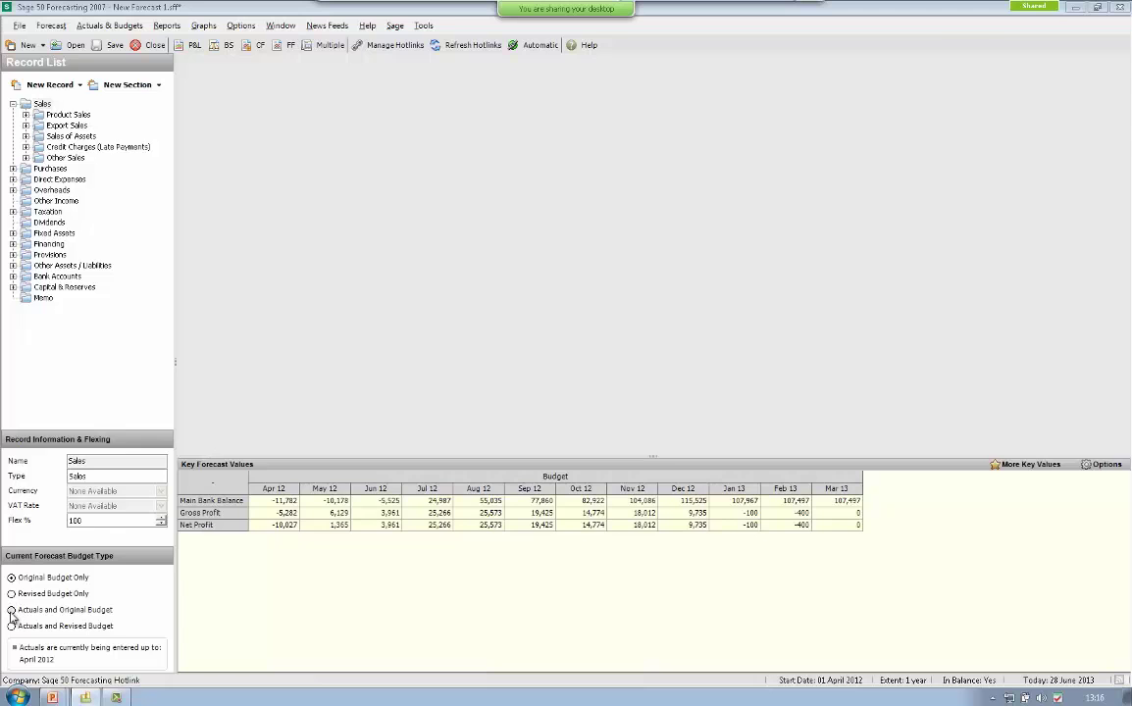
{"action": "left_click", "coordinate": [11, 612]}
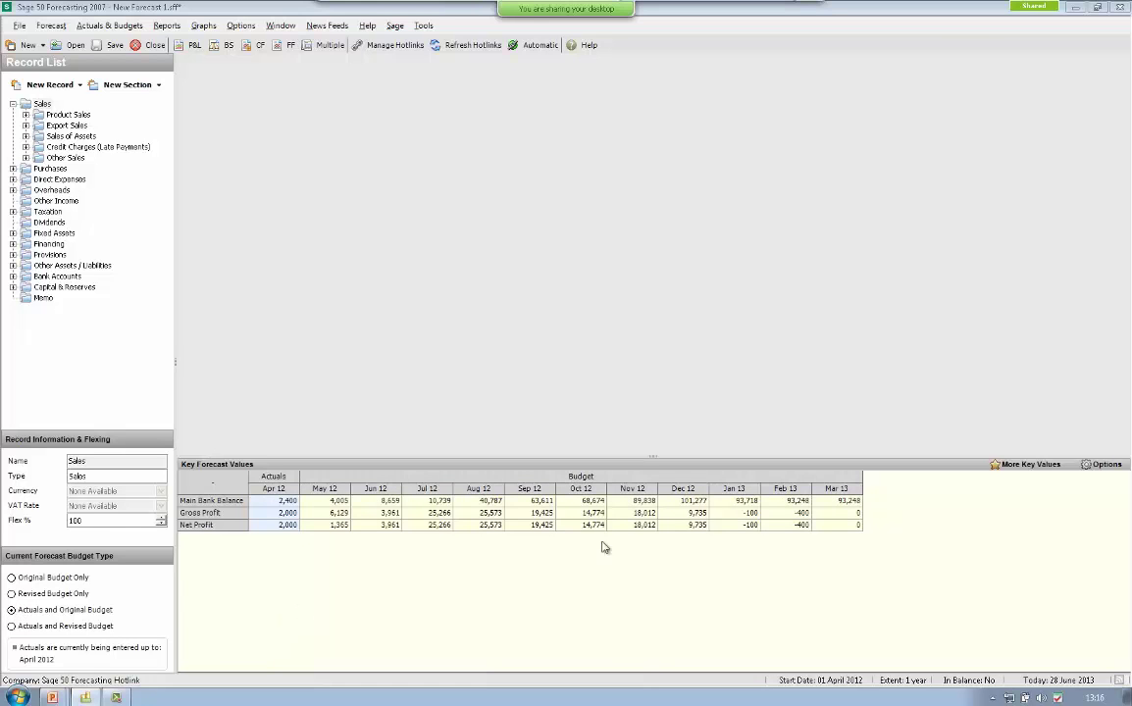
- Tick Total Turnover in Key Values Selection and save it as a Key Forecast Values row
{"action": "left_click", "coordinate": [1012, 468]}
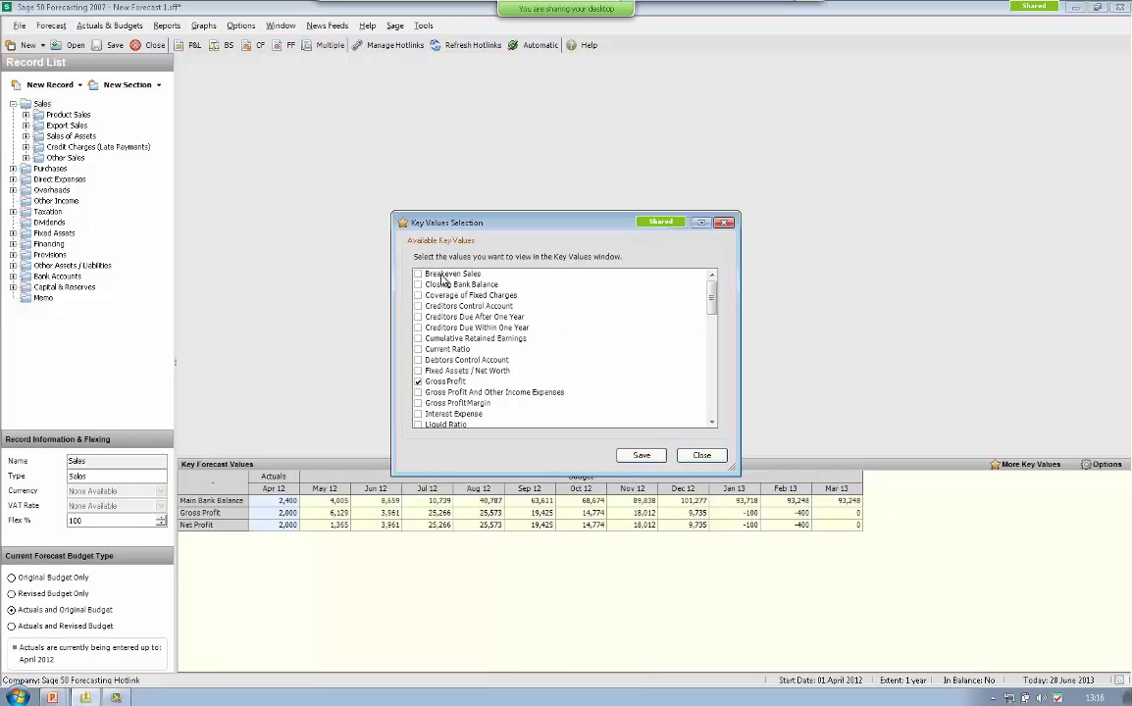
{"action": "left_click", "coordinate": [713, 423]}
{"action": "left_click", "coordinate": [713, 423]}
{"action": "left_click", "coordinate": [713, 423]}
{"action": "left_click", "coordinate": [714, 423]}
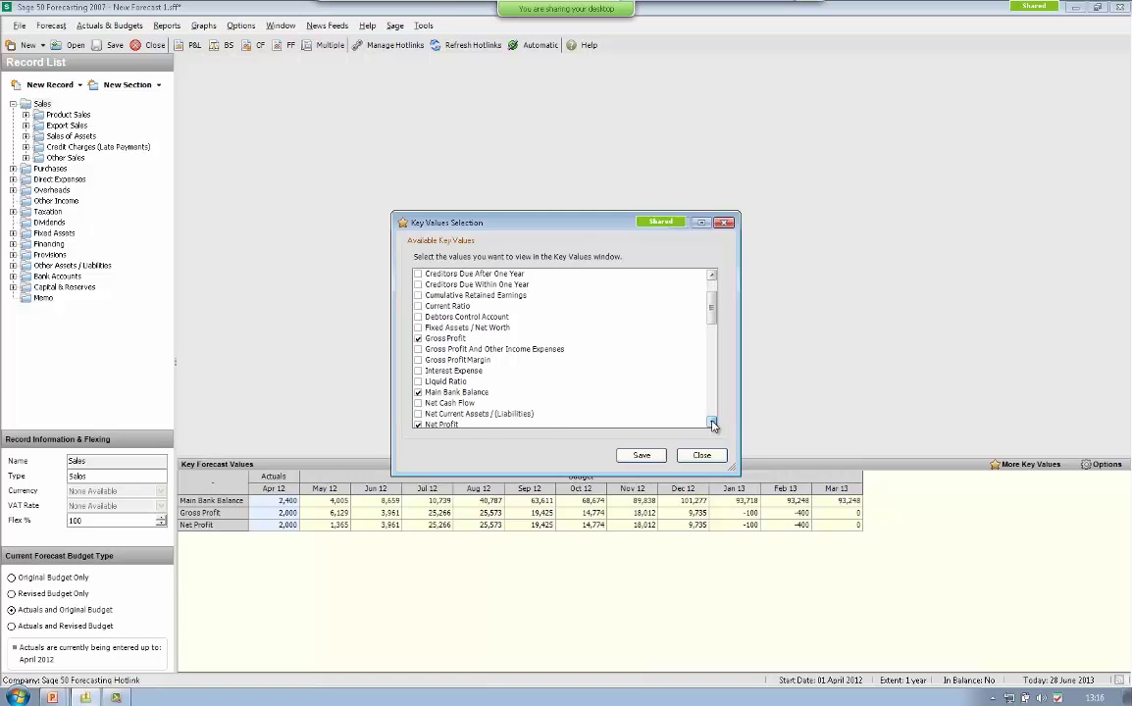
{"action": "left_click", "coordinate": [713, 422]}
{"action": "left_click", "coordinate": [714, 423]}
{"action": "left_click", "coordinate": [713, 423]}
{"action": "left_click", "coordinate": [713, 423]}
{"action": "left_click", "coordinate": [714, 423]}
{"action": "left_click", "coordinate": [714, 423]}
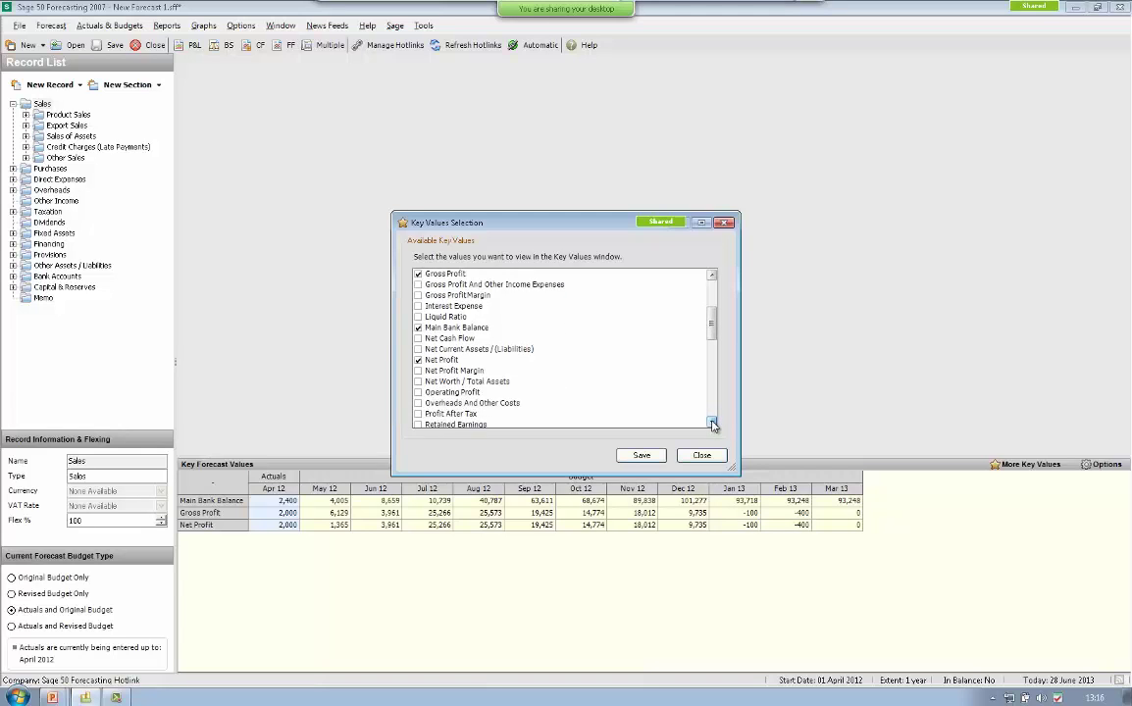
{"action": "left_click", "coordinate": [713, 423]}
{"action": "left_click", "coordinate": [714, 423]}
{"action": "left_click", "coordinate": [713, 422]}
{"action": "left_click", "coordinate": [713, 423]}
{"action": "left_click", "coordinate": [713, 423]}
{"action": "left_click", "coordinate": [714, 423]}
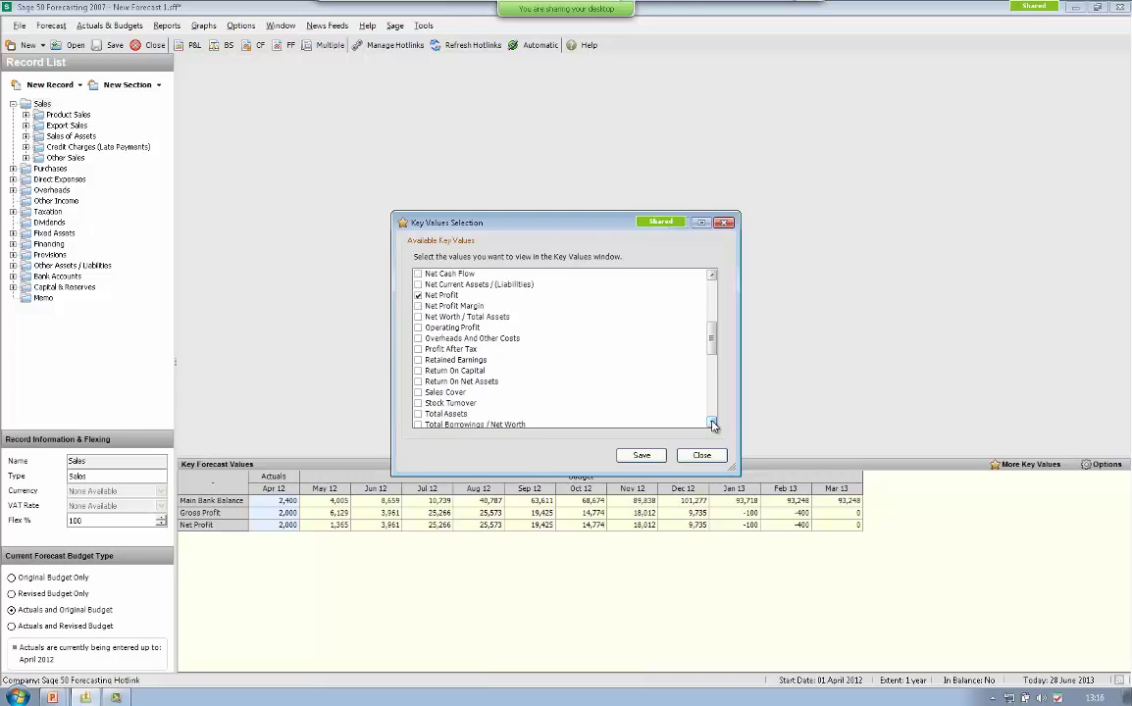
{"action": "left_click", "coordinate": [713, 423]}
{"action": "left_click", "coordinate": [713, 423]}
{"action": "left_click", "coordinate": [713, 422]}
{"action": "left_click", "coordinate": [714, 423]}
{"action": "left_click", "coordinate": [713, 423]}
{"action": "left_click", "coordinate": [713, 422]}
{"action": "left_click", "coordinate": [713, 422]}
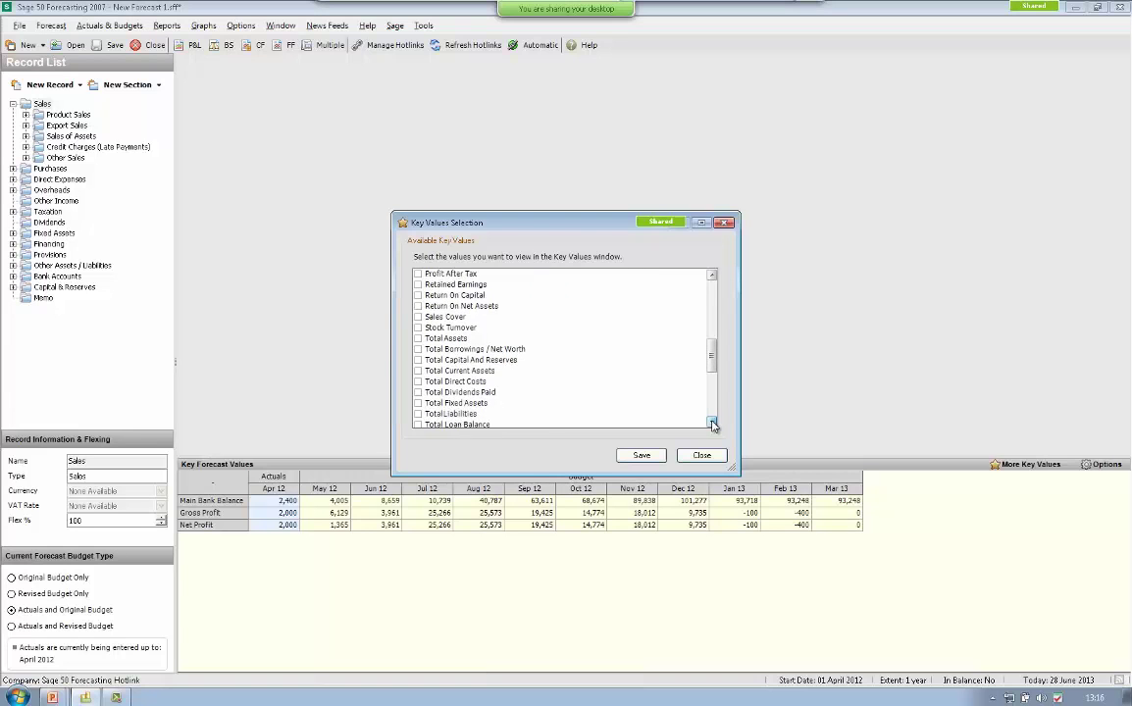
{"action": "left_click", "coordinate": [713, 423]}
{"action": "left_click", "coordinate": [713, 423]}
{"action": "left_click", "coordinate": [713, 422]}
{"action": "left_click", "coordinate": [713, 422]}
{"action": "left_click", "coordinate": [713, 423]}
{"action": "left_click", "coordinate": [713, 423]}
{"action": "left_click", "coordinate": [713, 423]}
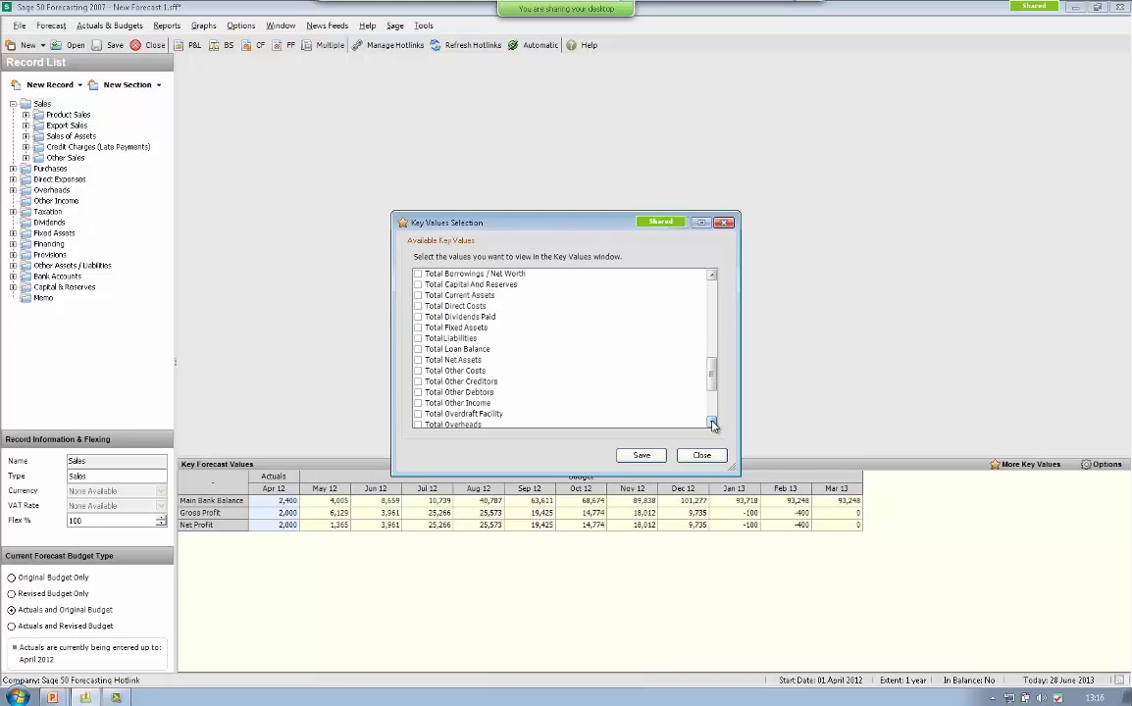
{"action": "left_click", "coordinate": [713, 423]}
{"action": "left_click", "coordinate": [713, 423]}
{"action": "left_click", "coordinate": [713, 422]}
{"action": "left_click", "coordinate": [713, 423]}
{"action": "left_click", "coordinate": [714, 422]}
{"action": "left_click", "coordinate": [713, 423]}
{"action": "left_click", "coordinate": [713, 423]}
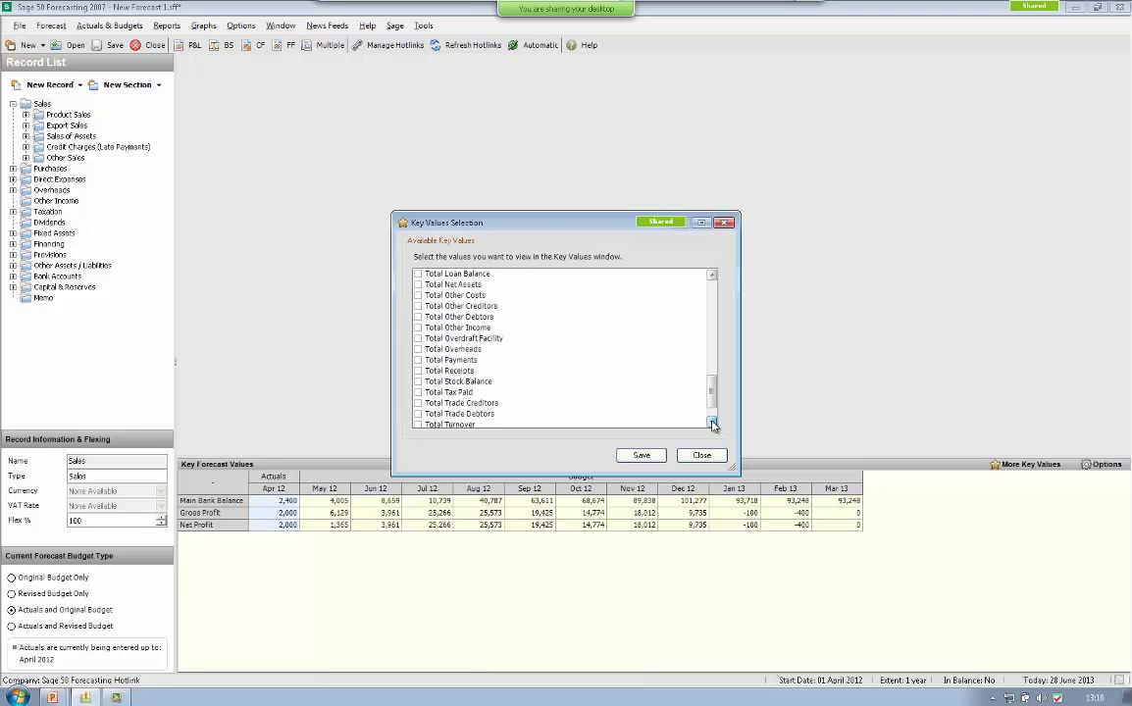
{"action": "left_click", "coordinate": [713, 423]}
{"action": "left_click", "coordinate": [713, 422]}
{"action": "left_click", "coordinate": [713, 422]}
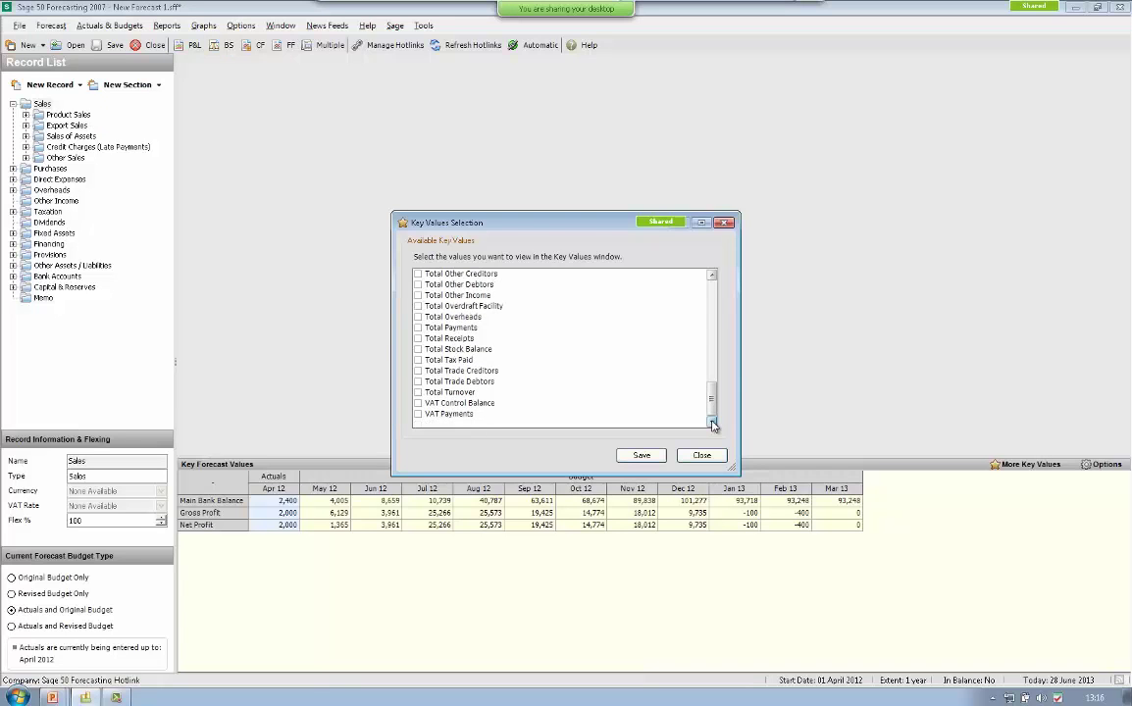
{"action": "left_click", "coordinate": [419, 393]}
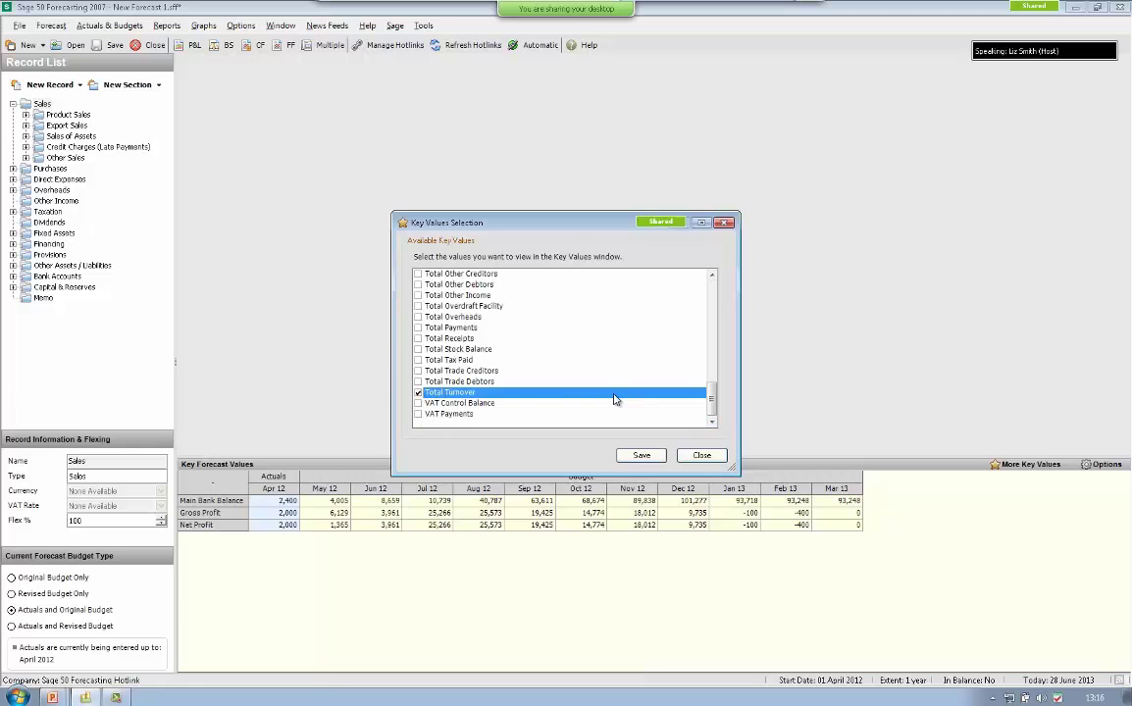
{"action": "left_click", "coordinate": [640, 457]}
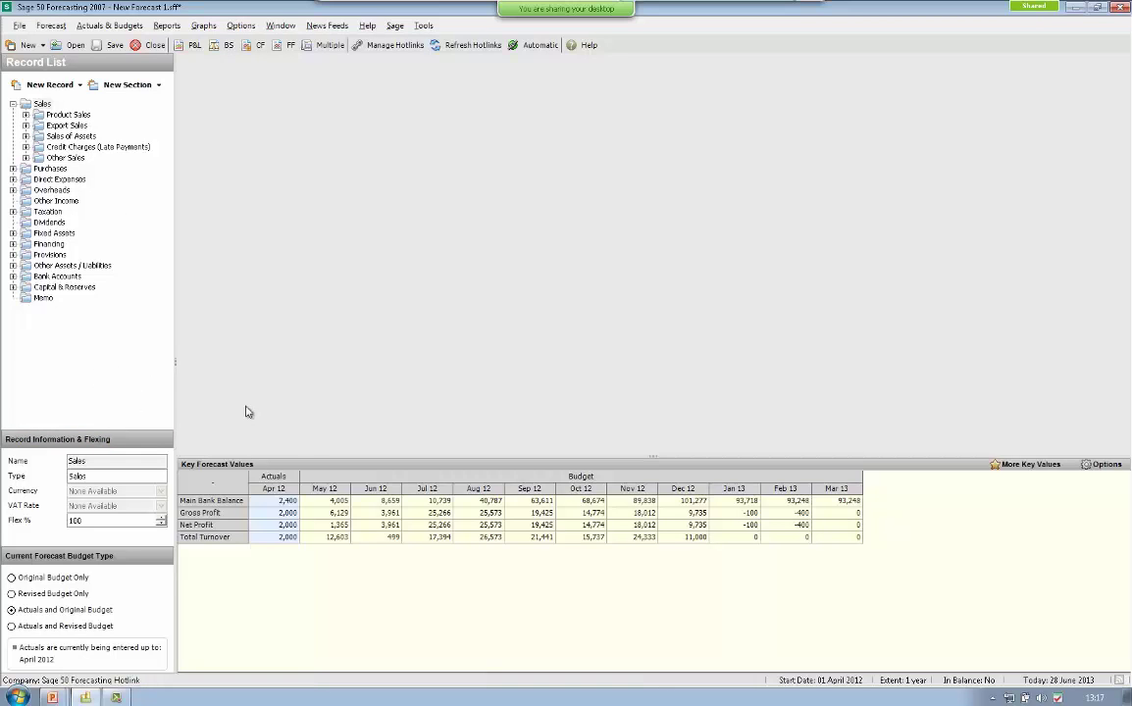
- Change the latest actual period to May 2012 and refresh the hotlinks
{"action": "left_click", "coordinate": [102, 26]}
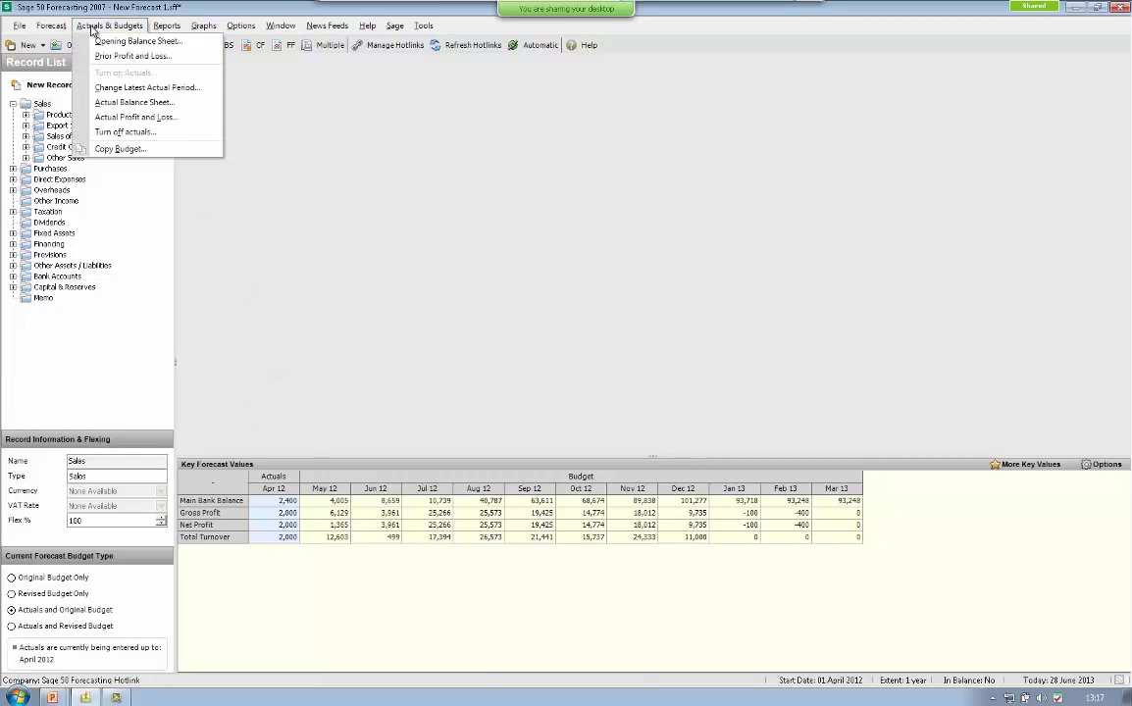
{"action": "left_click", "coordinate": [105, 90]}
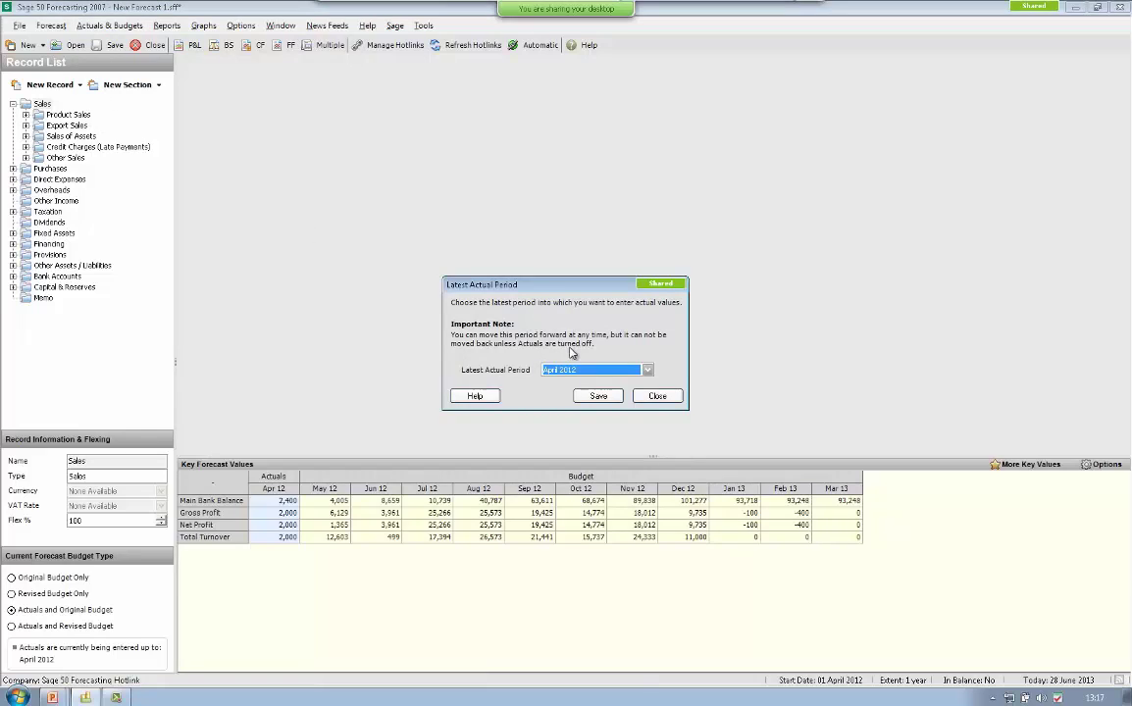
{"action": "left_click", "coordinate": [648, 371]}
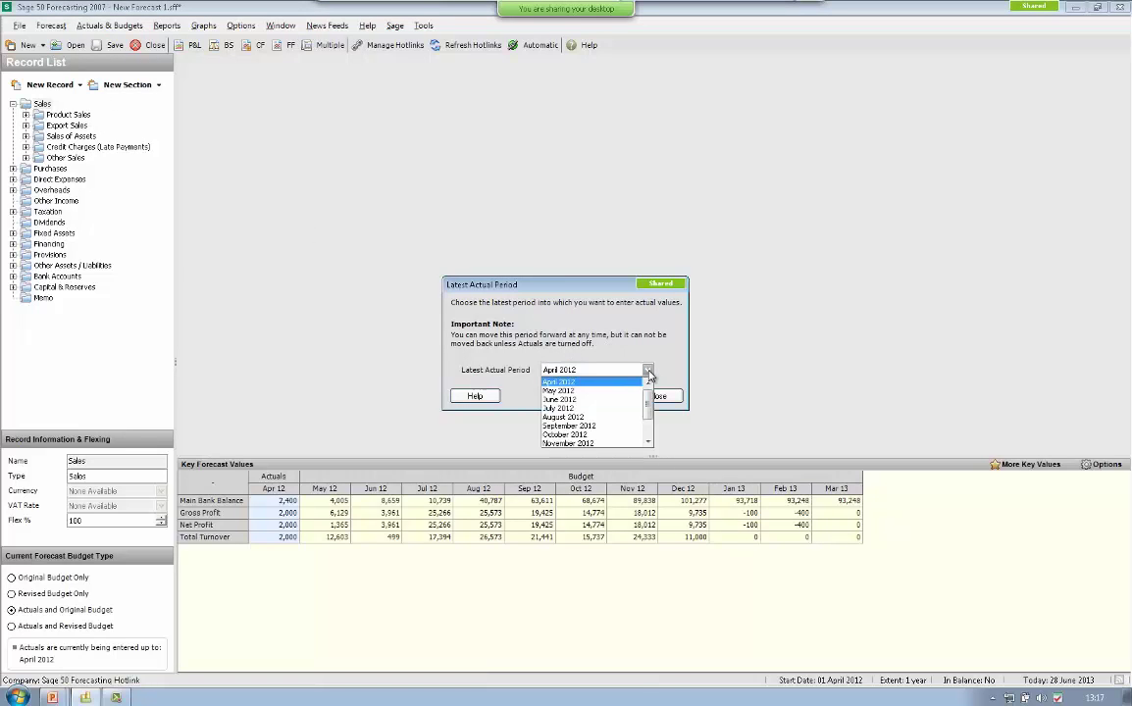
{"action": "left_click", "coordinate": [558, 391]}
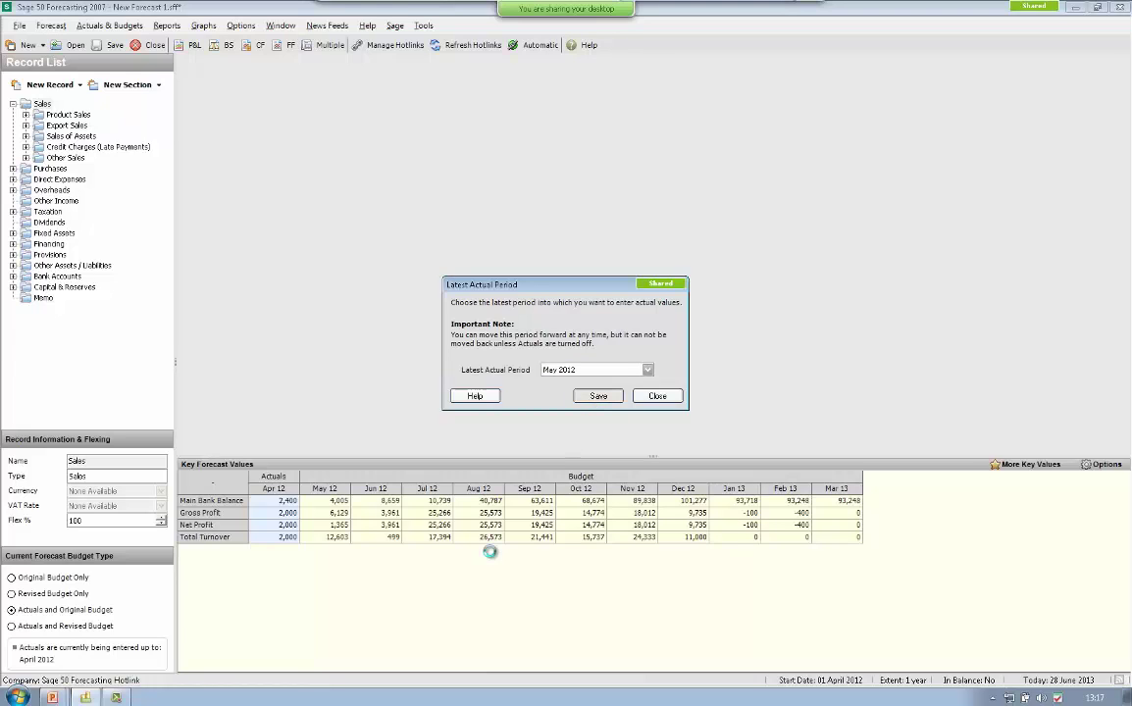
{"action": "key", "text": "Tab"}
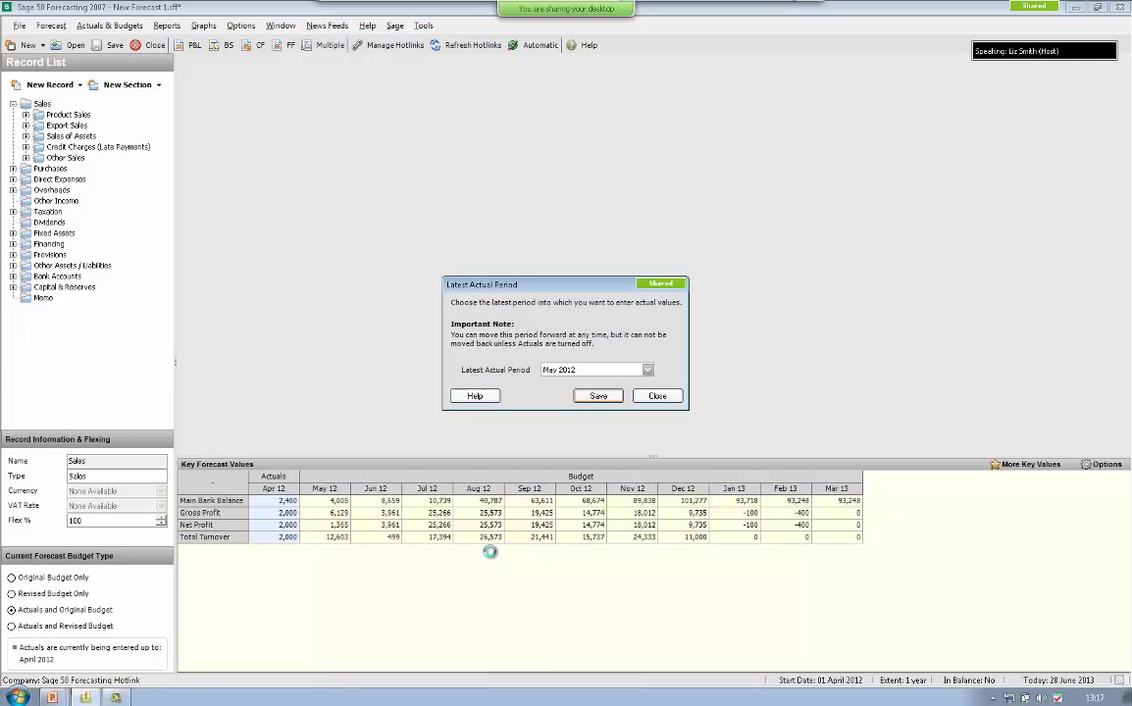
{"action": "key", "text": "Return"}
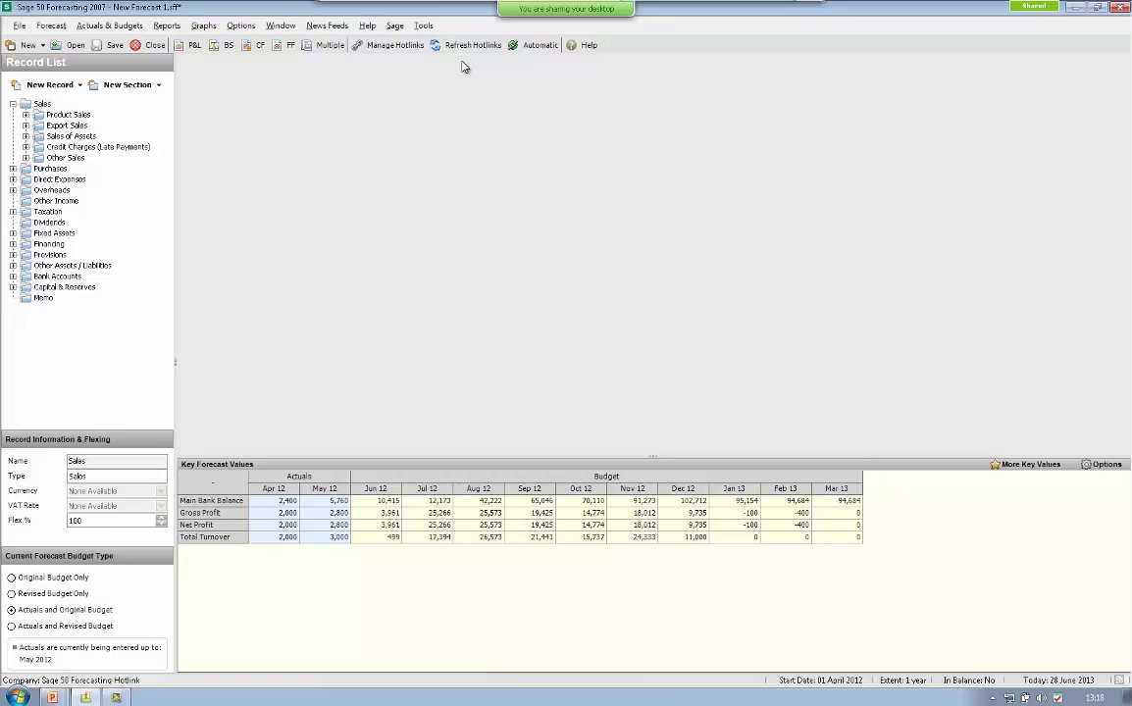
{"action": "left_click", "coordinate": [465, 47]}
- Open Sales Type A under Product Sales and set its Actuals Entry Method to Excel Hotlink
{"action": "left_click", "coordinate": [26, 116]}
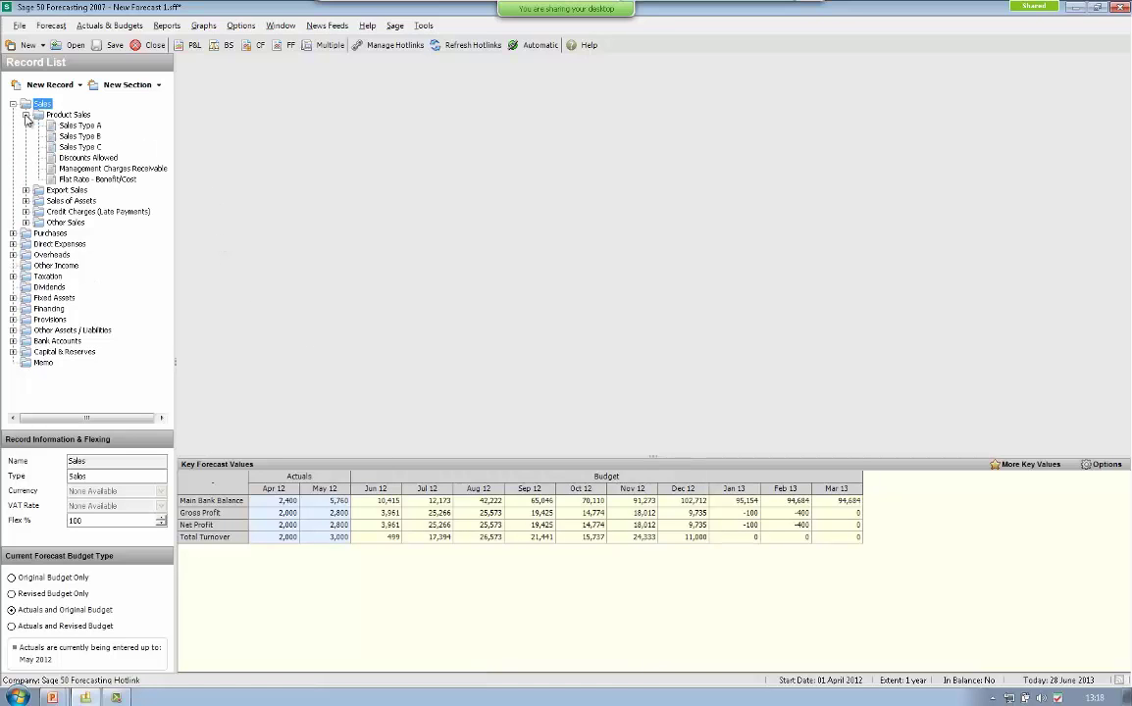
{"action": "left_click", "coordinate": [80, 128]}
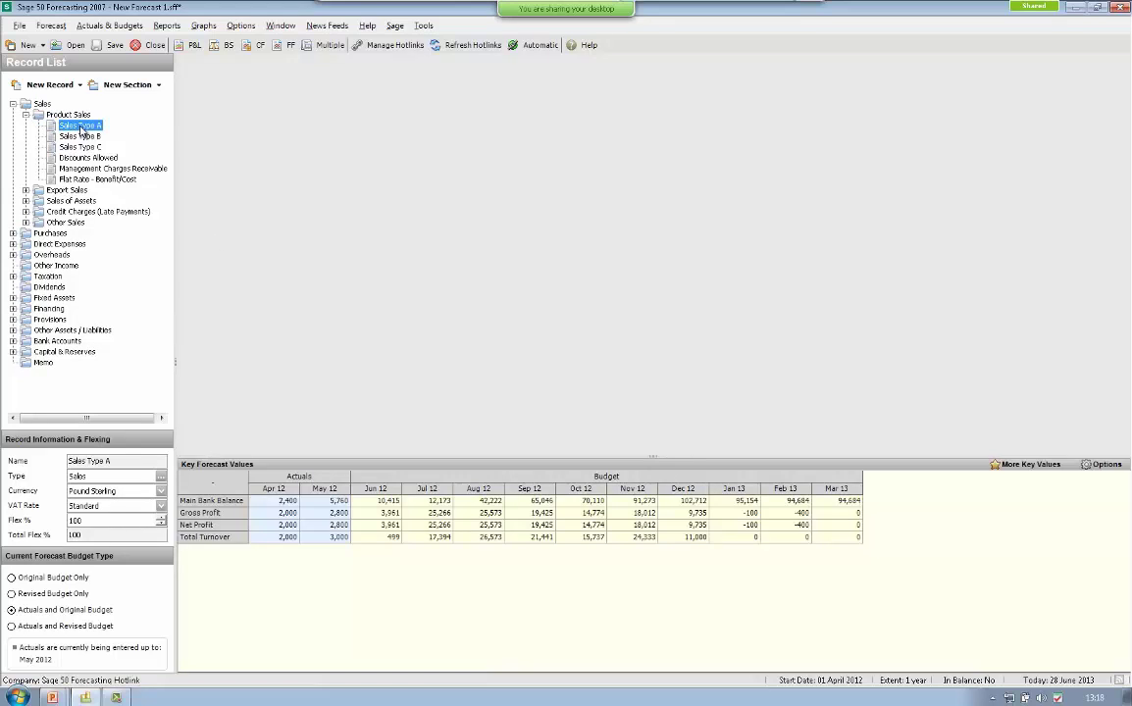
{"action": "double_click", "coordinate": [82, 128]}
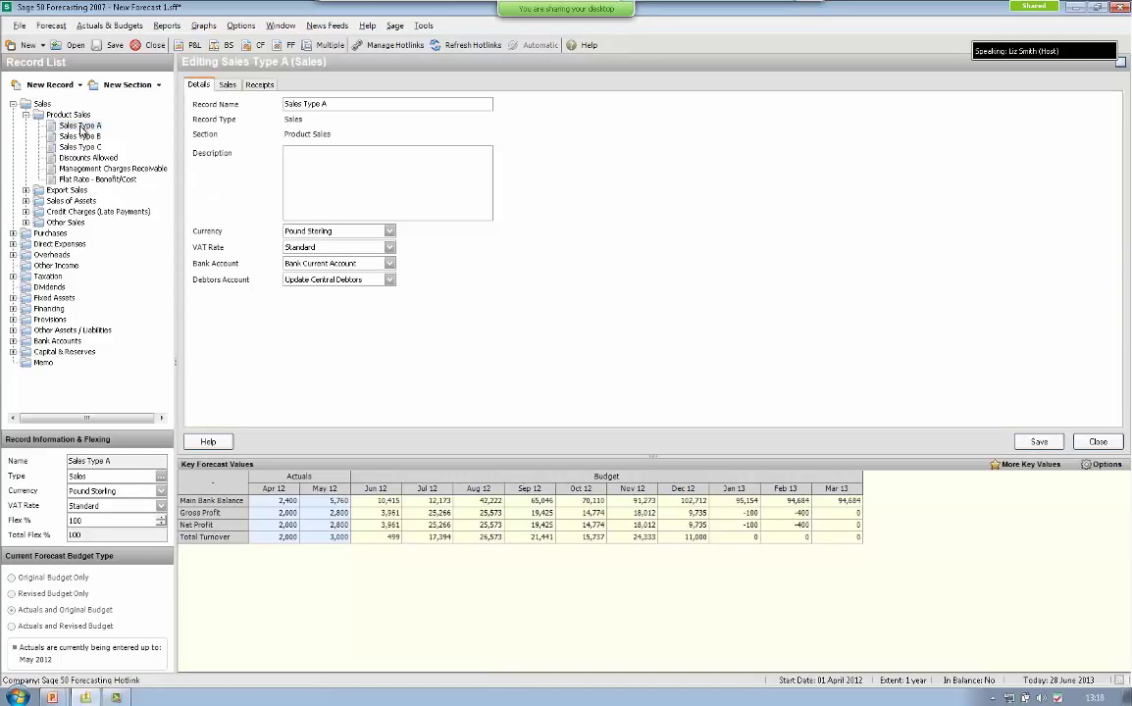
{"action": "left_click", "coordinate": [226, 85]}
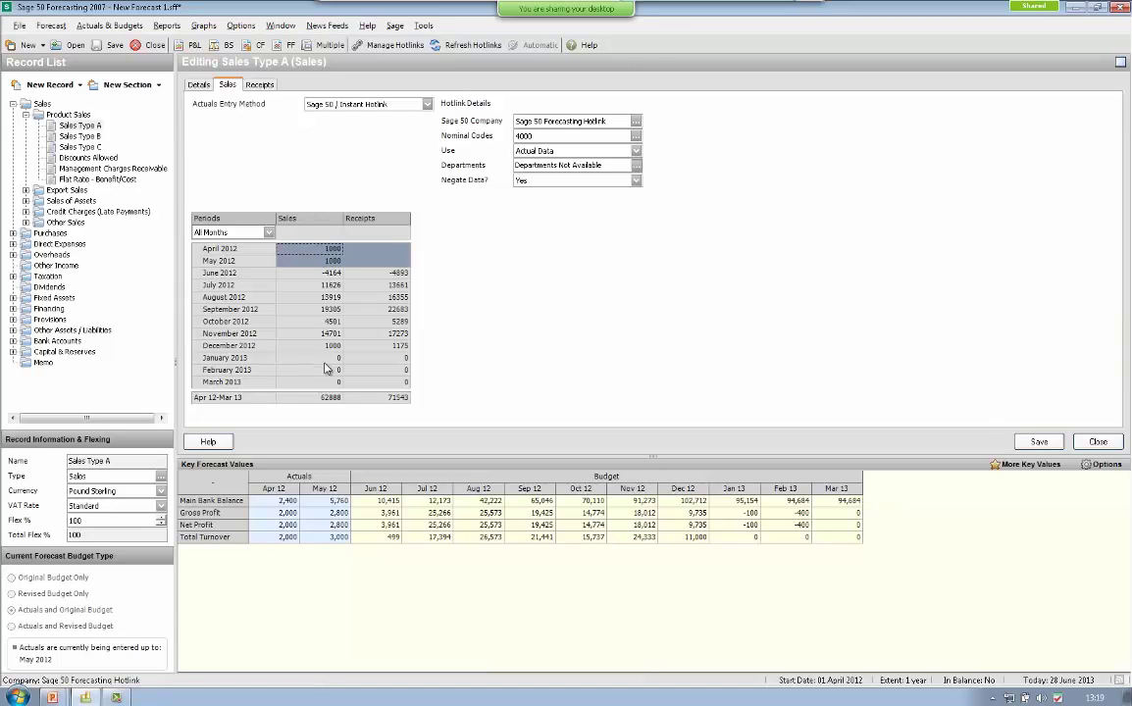
{"action": "left_click", "coordinate": [428, 104]}
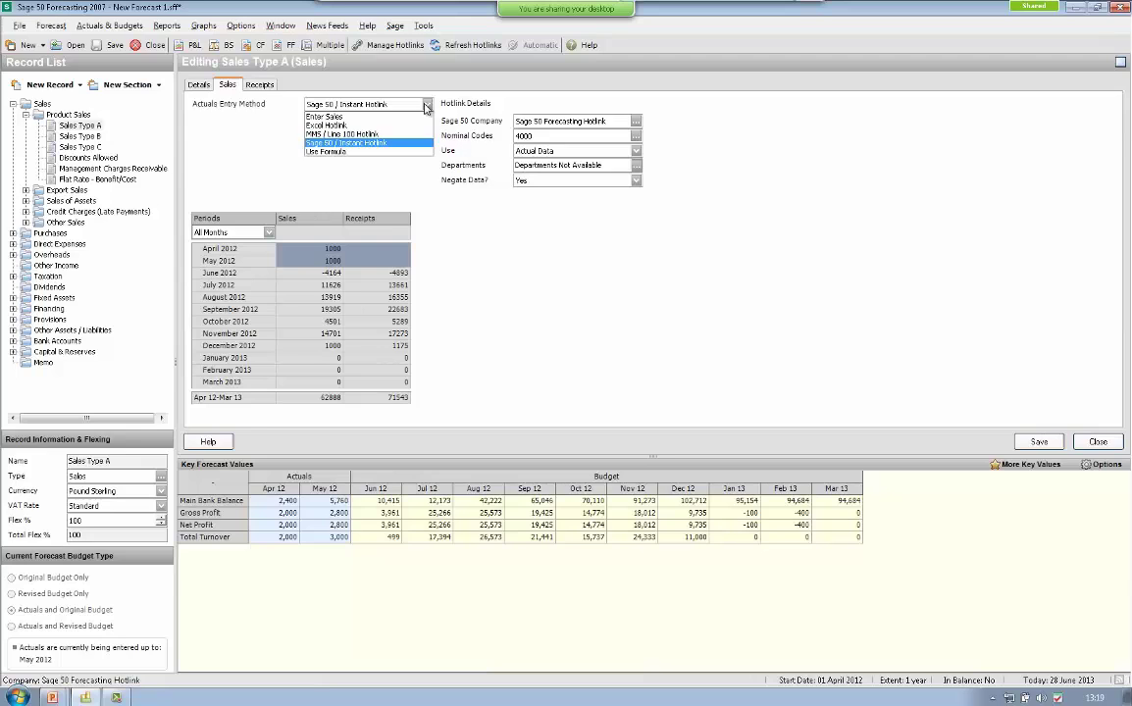
{"action": "left_click", "coordinate": [352, 125]}
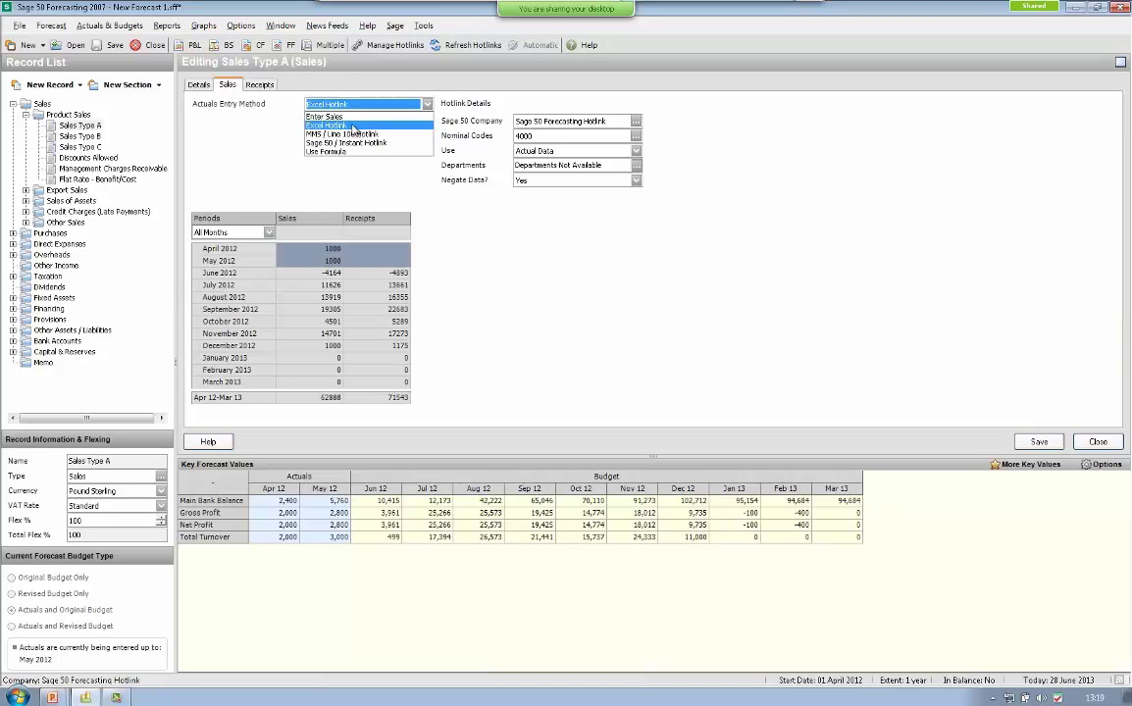
{"action": "left_click", "coordinate": [354, 129]}
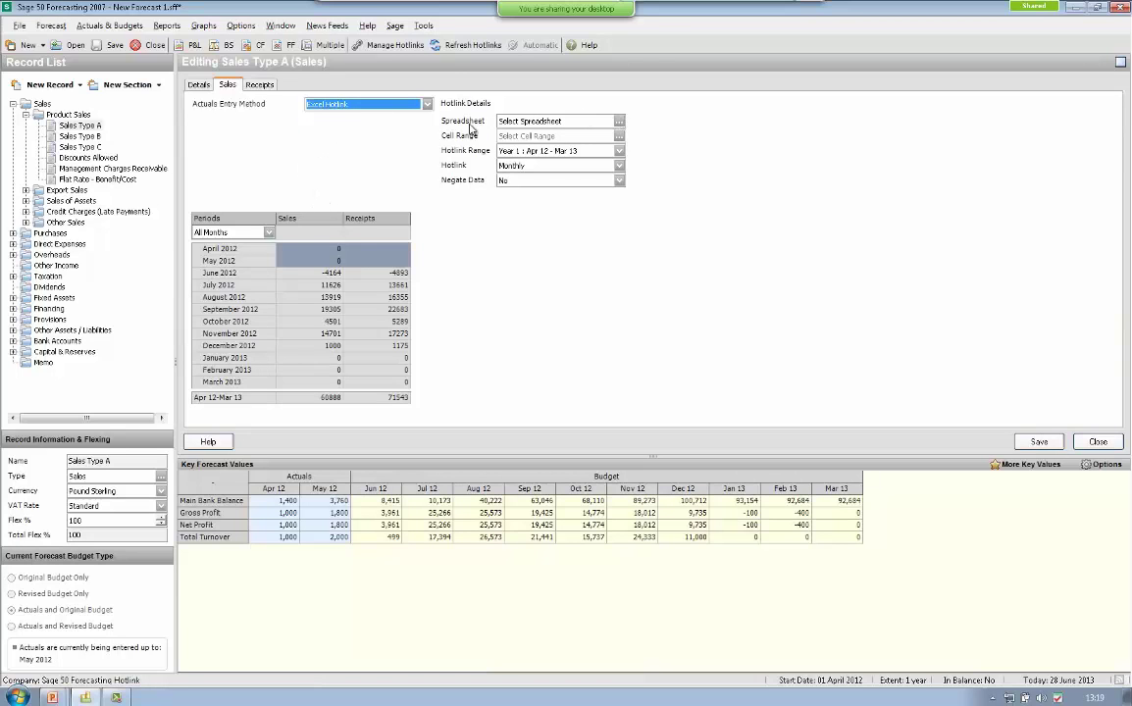
- Hotlink Sales Type A actuals to Sheet1!C24:C35 of Sample import to Forecasting.xlsx
{"action": "left_click", "coordinate": [619, 122]}
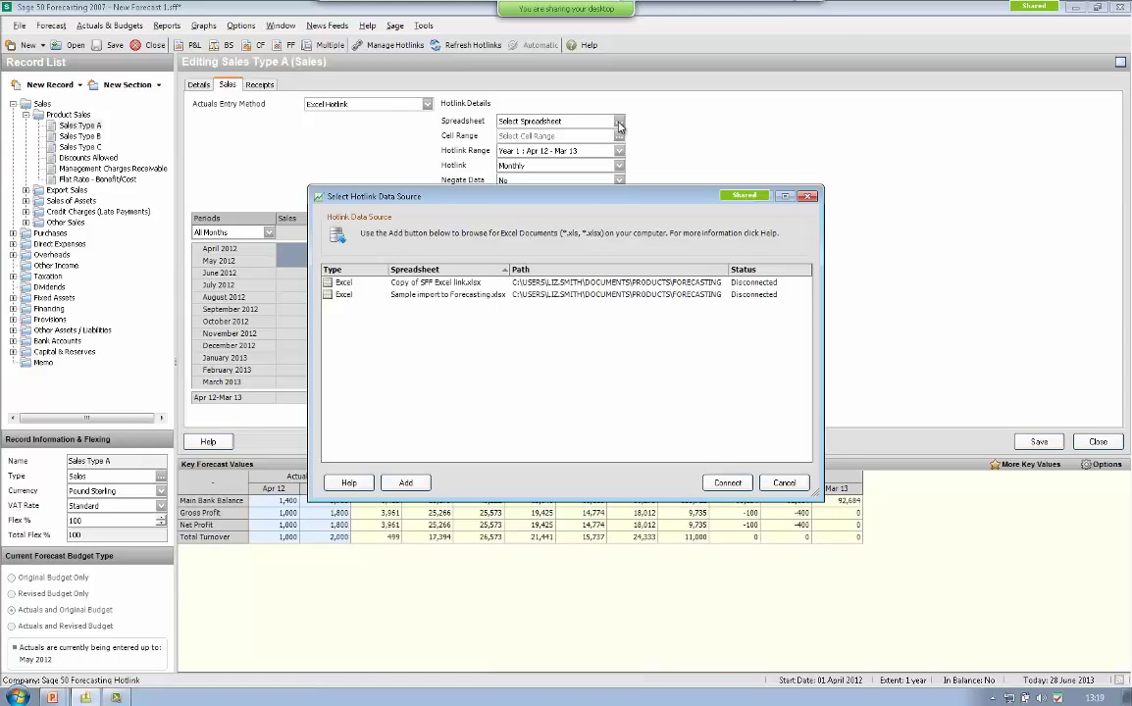
{"action": "double_click", "coordinate": [338, 296]}
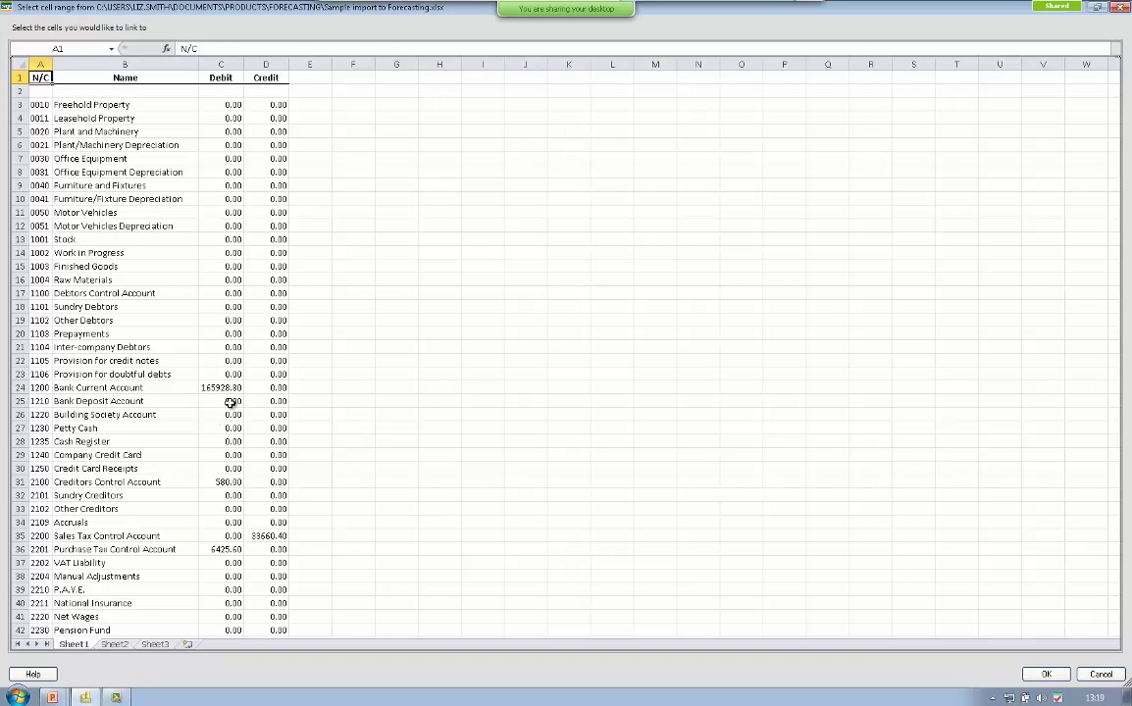
{"action": "left_click_drag", "start_coordinate": [232, 388], "coordinate": [224, 508]}
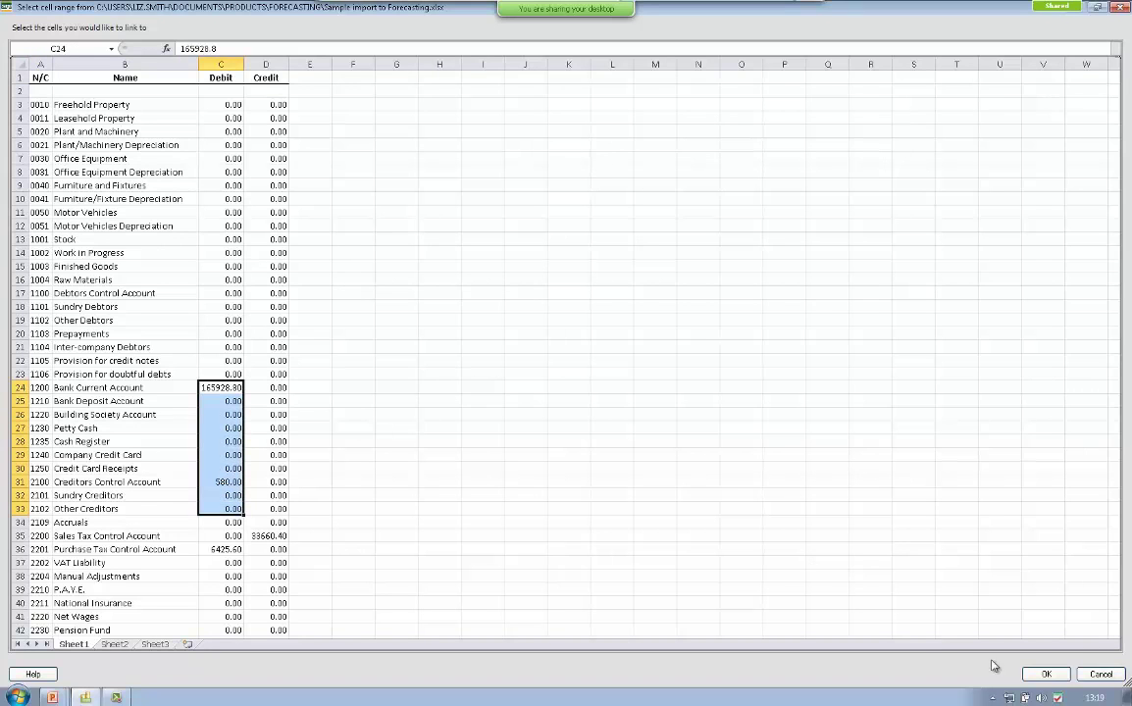
{"action": "left_click", "coordinate": [1046, 674]}
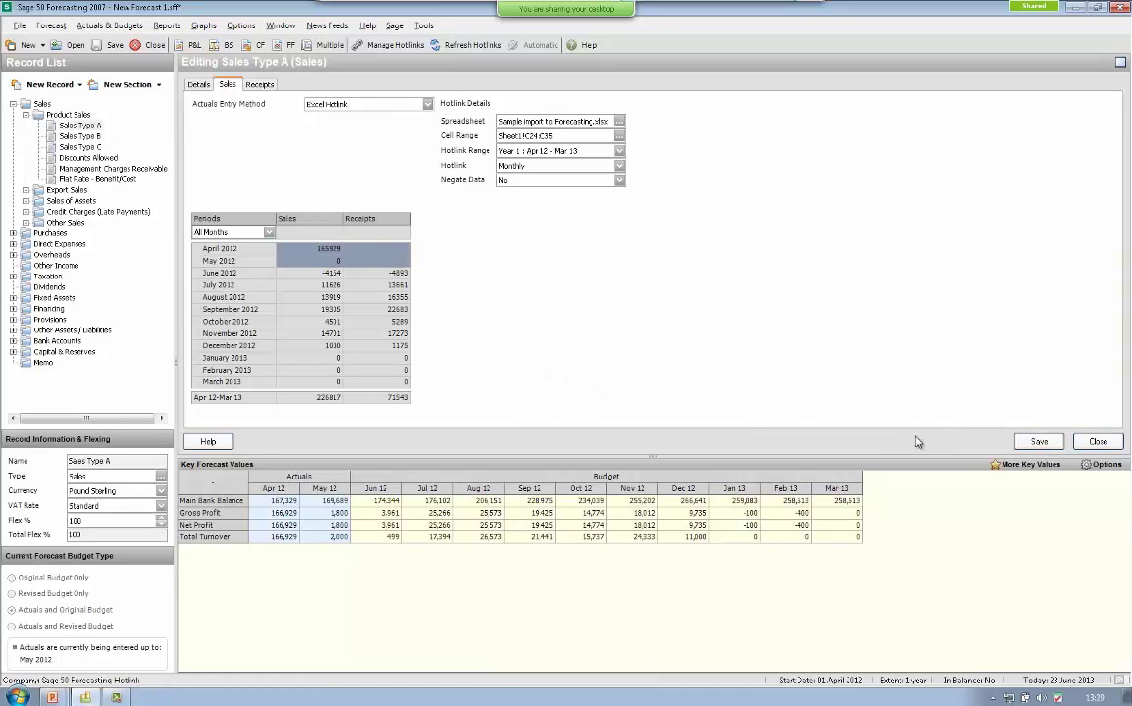
- Close Sales Type A discarding the hotlink, then reopen the record
{"action": "left_click", "coordinate": [1100, 442]}
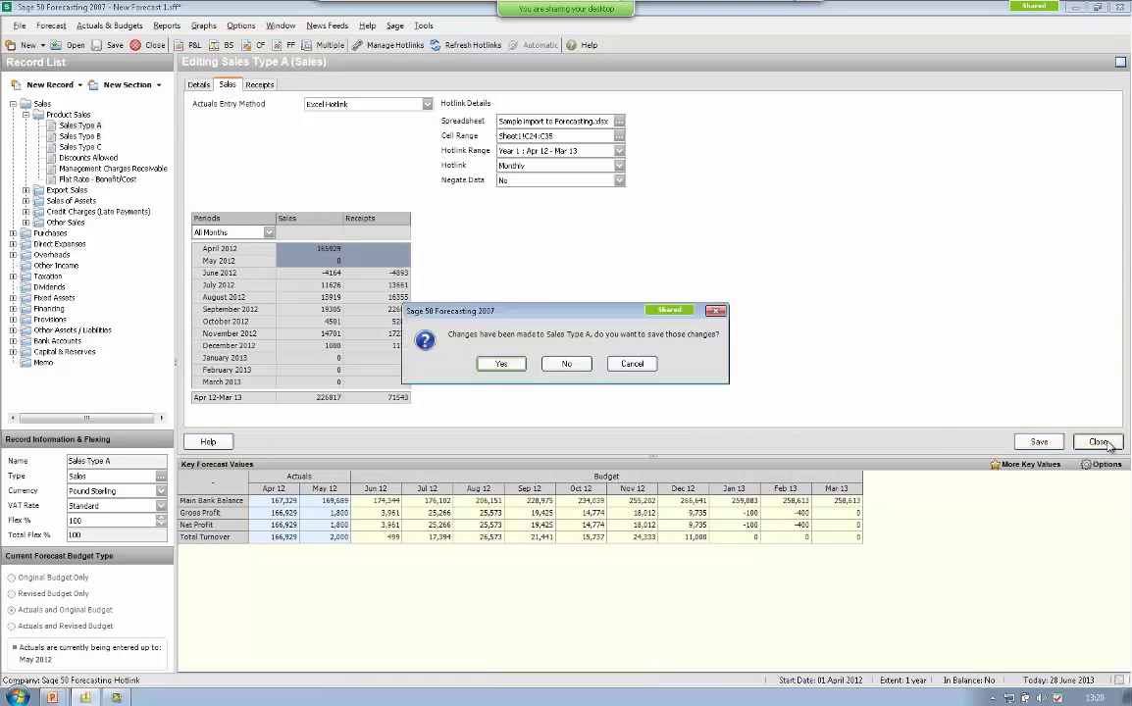
{"action": "left_click", "coordinate": [557, 366]}
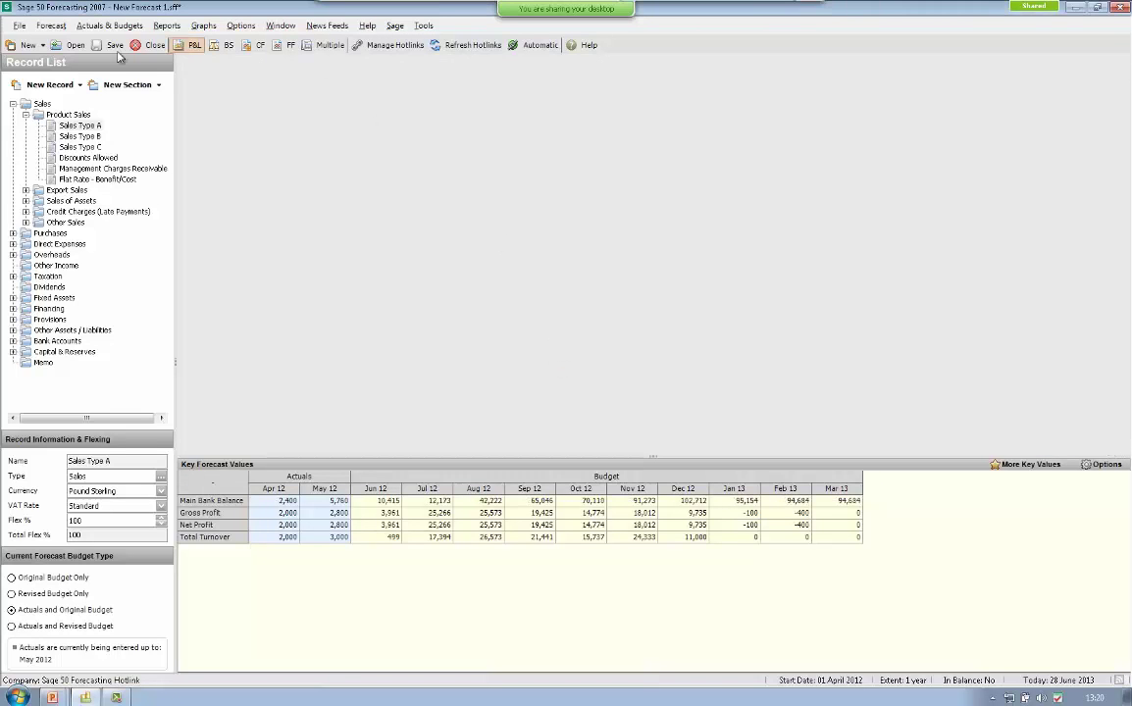
{"action": "double_click", "coordinate": [81, 126]}
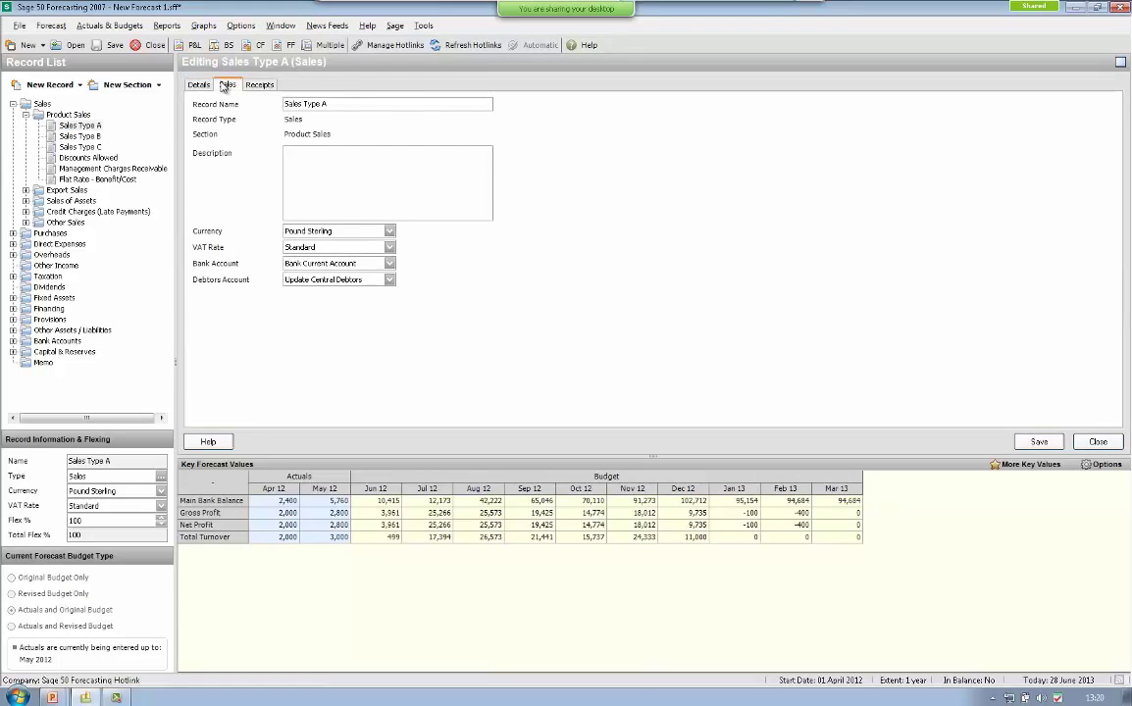
- Set the actuals entry method to Enter Sales and enter 1500 for April 2012
{"action": "left_click", "coordinate": [227, 84]}
{"action": "left_click", "coordinate": [427, 105]}
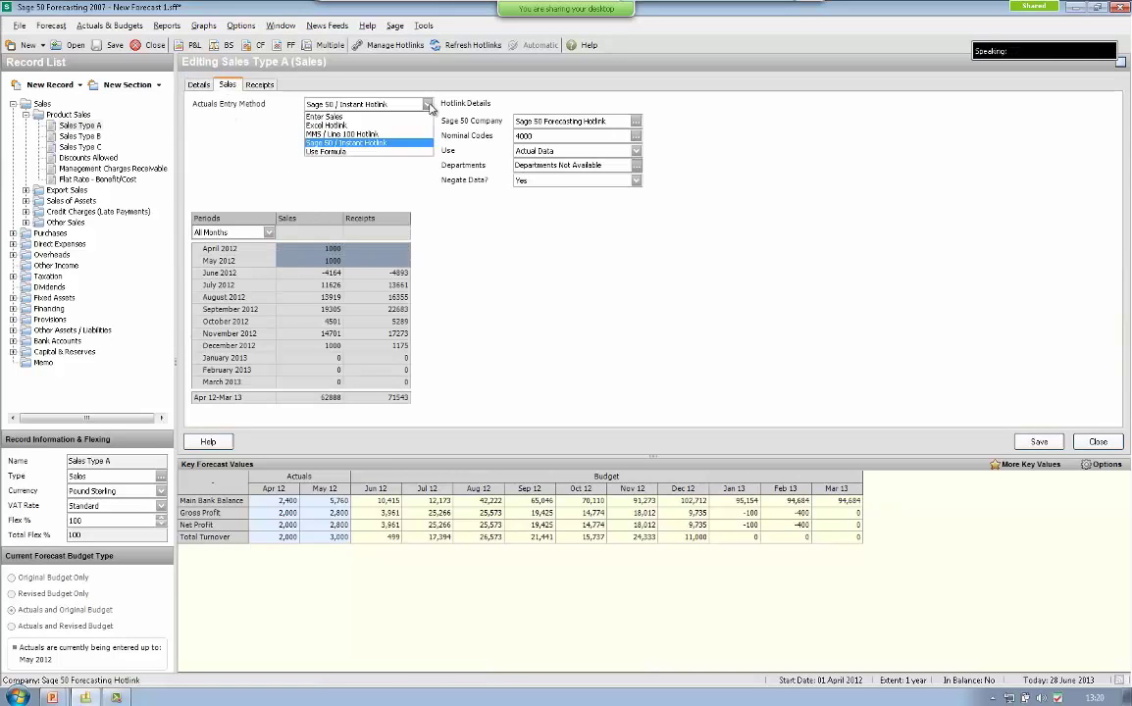
{"action": "left_click", "coordinate": [344, 118]}
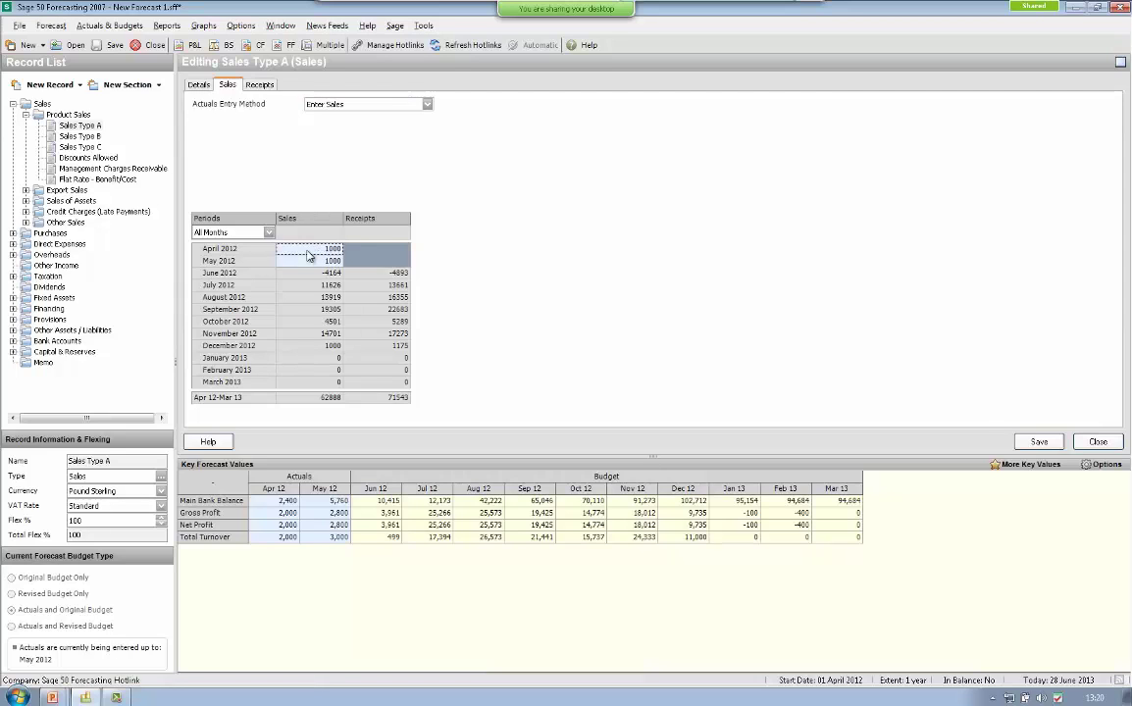
{"action": "left_click", "coordinate": [322, 251]}
{"action": "key", "text": "Return"}
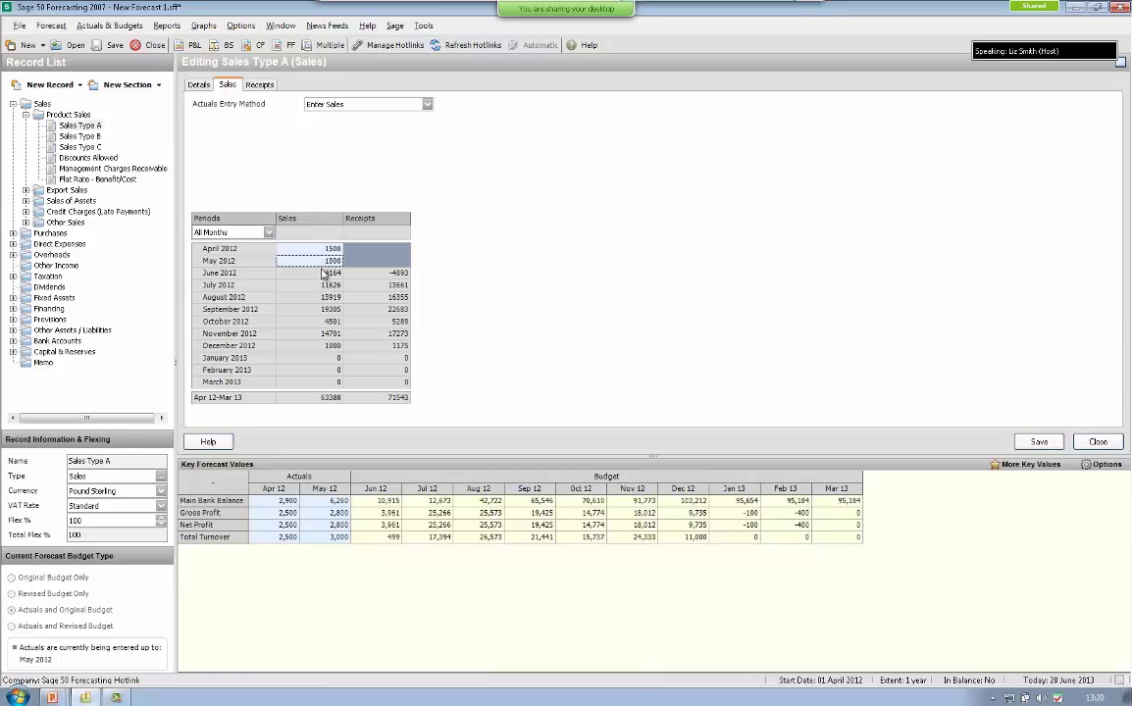
{"action": "left_click", "coordinate": [427, 105]}
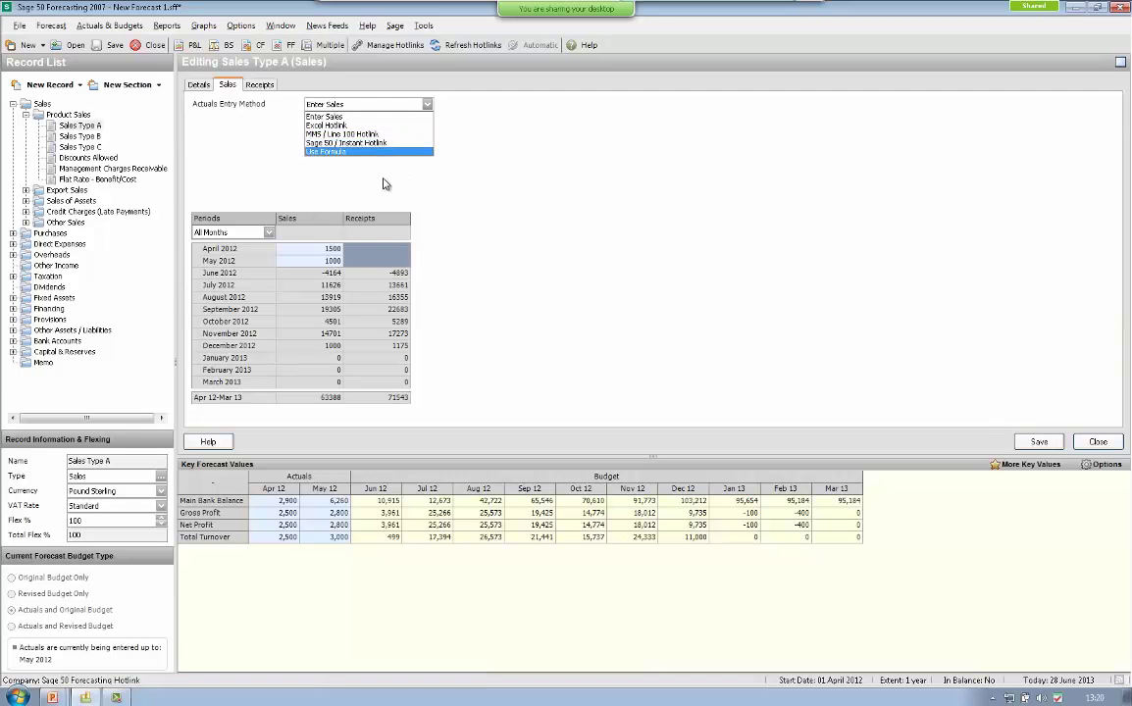
- Switch the entry method to Use Formula, then close Sales Type A without saving
{"action": "left_click", "coordinate": [350, 152]}
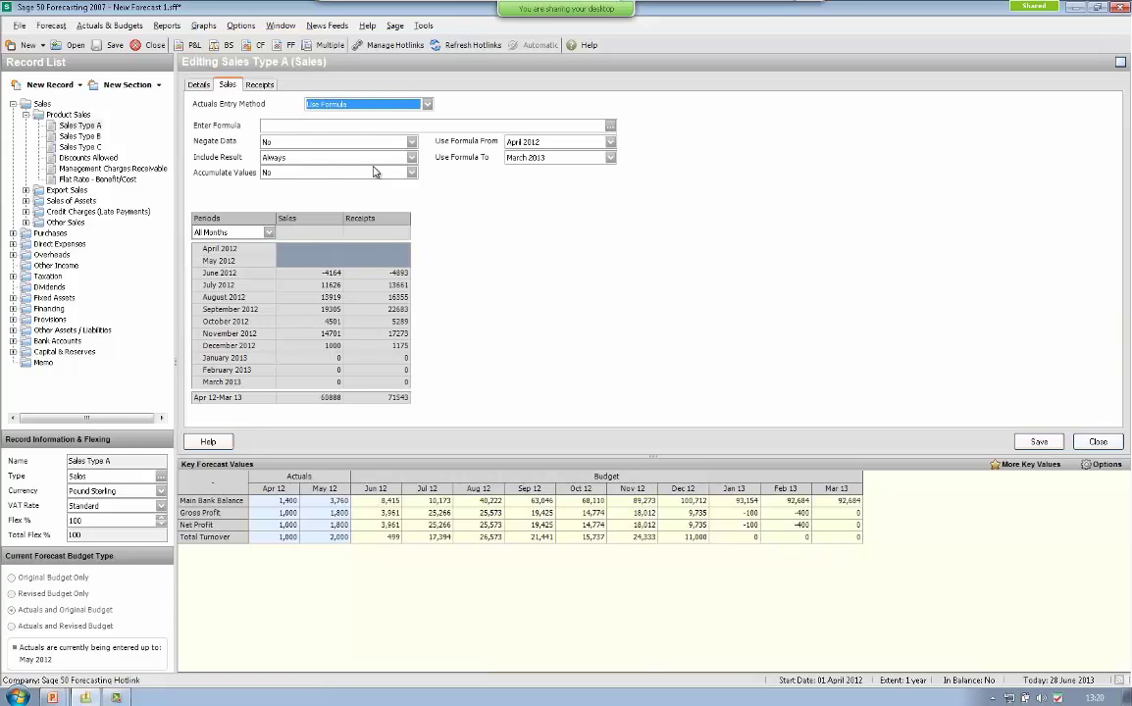
{"action": "left_click", "coordinate": [1098, 441]}
{"action": "left_click", "coordinate": [566, 364]}
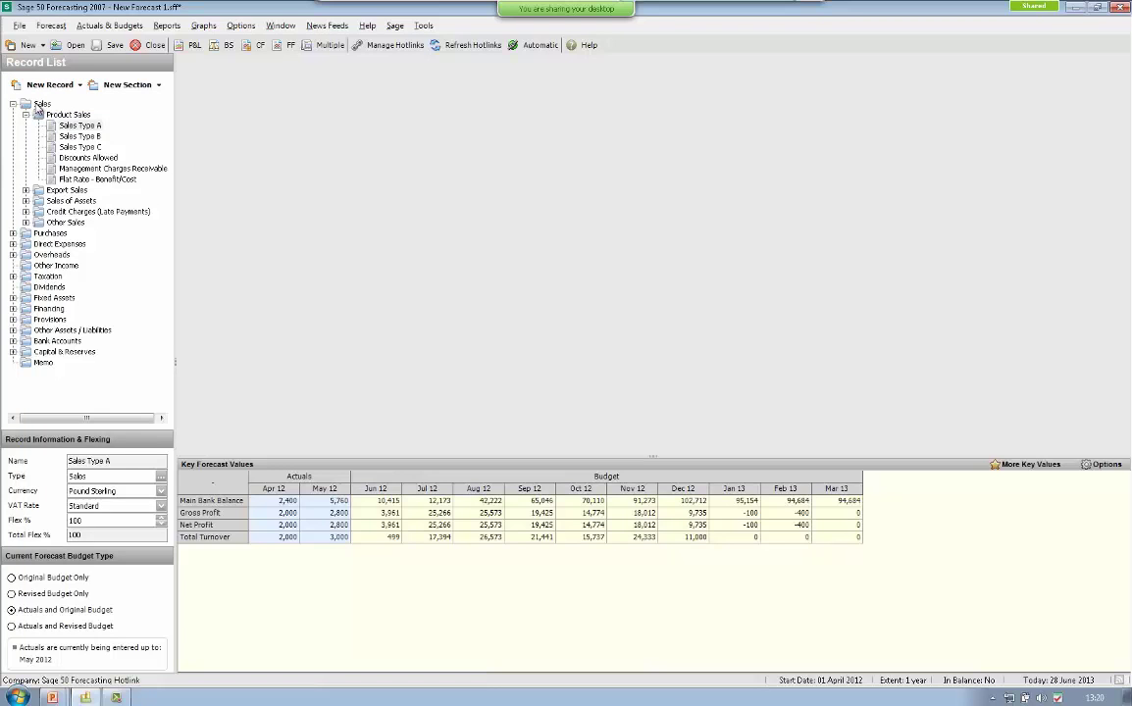
- Add a new Accrued Sales record under Sales
{"action": "left_click", "coordinate": [39, 105]}
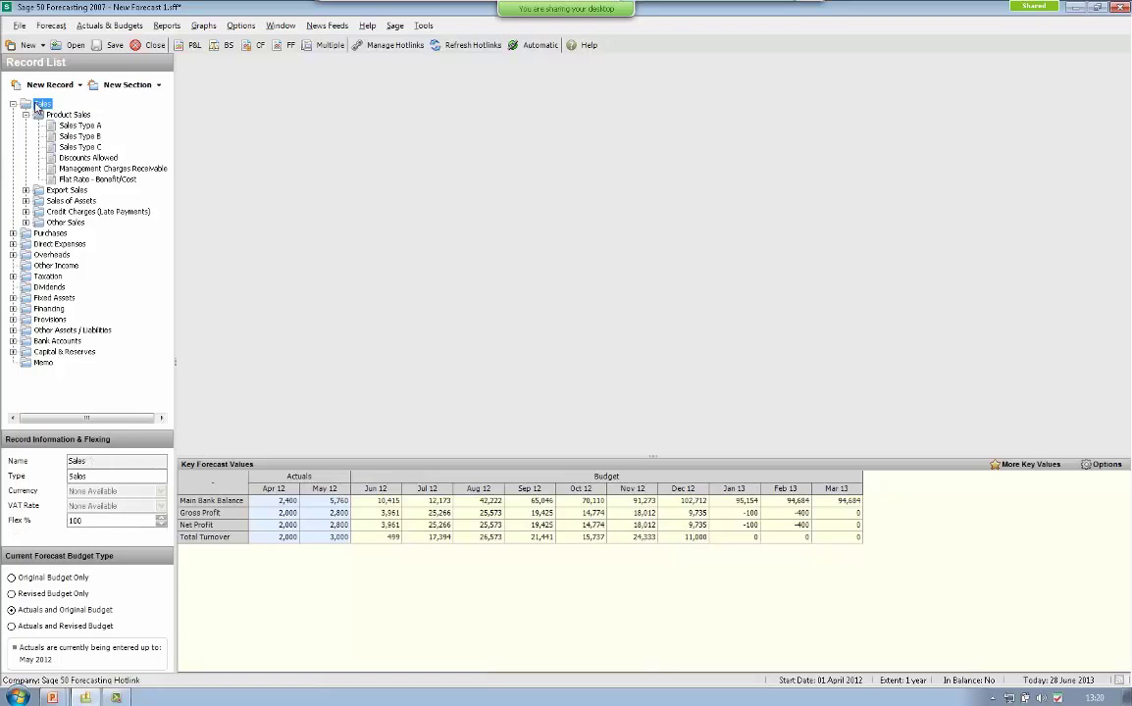
{"action": "left_click", "coordinate": [80, 85]}
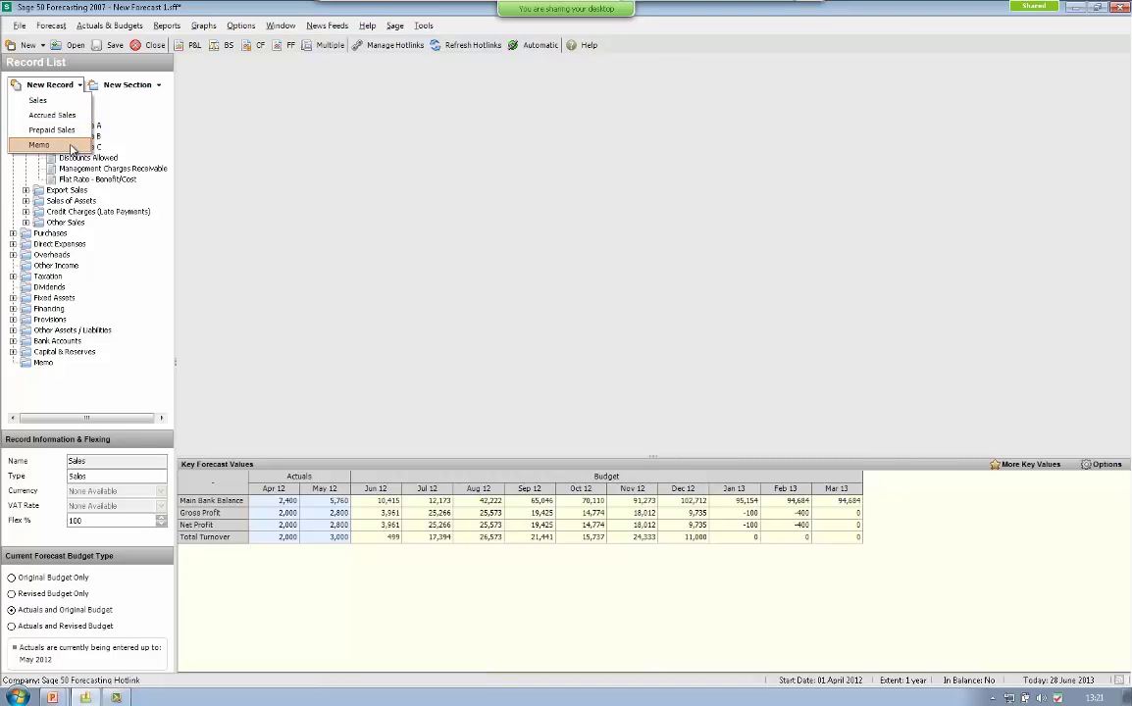
{"action": "left_click", "coordinate": [61, 115]}
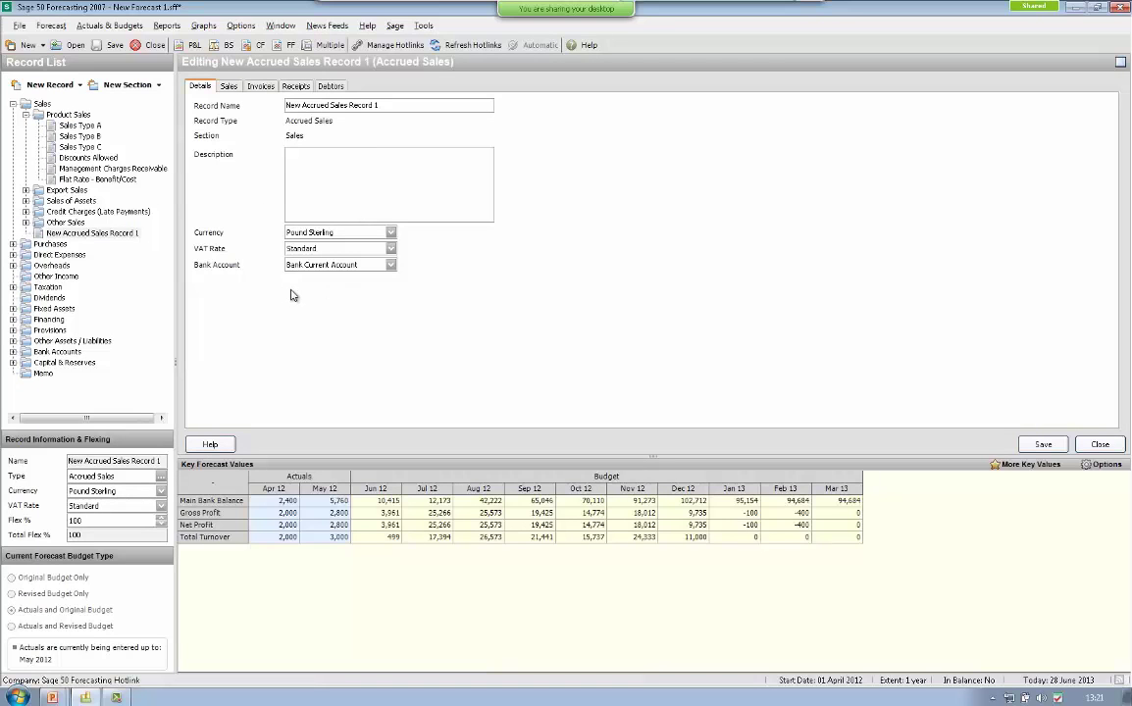
- Enter 100 sales for all months and review the Invoices and Receipts tabs
{"action": "left_click", "coordinate": [230, 87]}
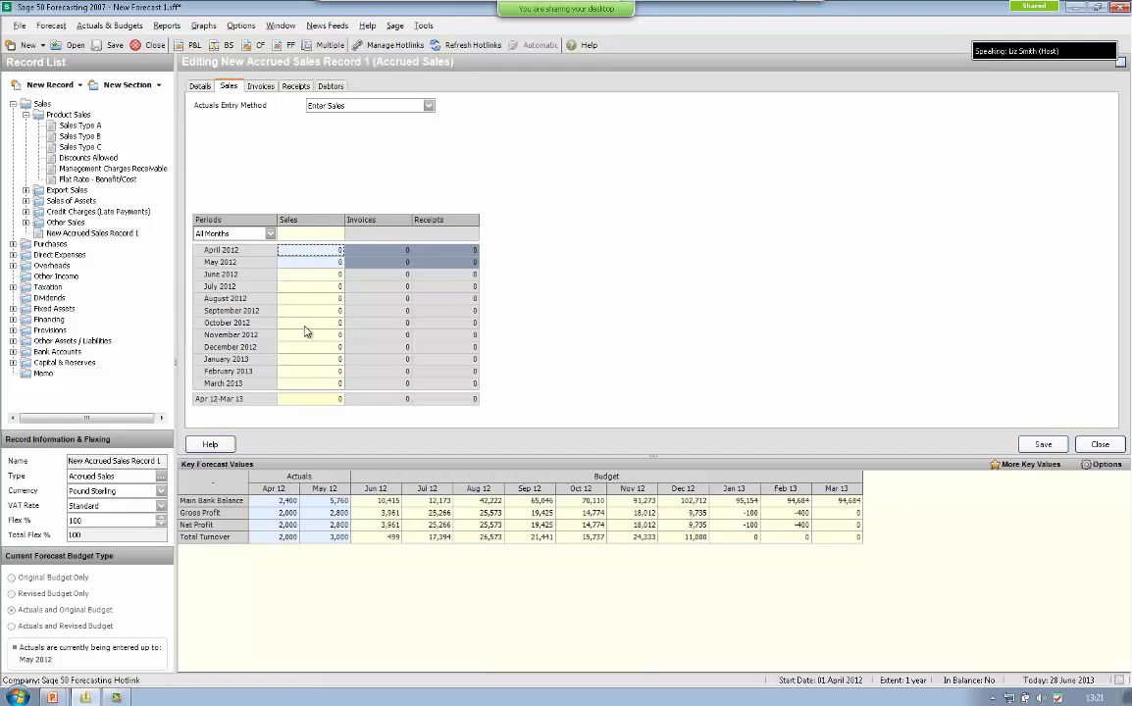
{"action": "left_click", "coordinate": [312, 233]}
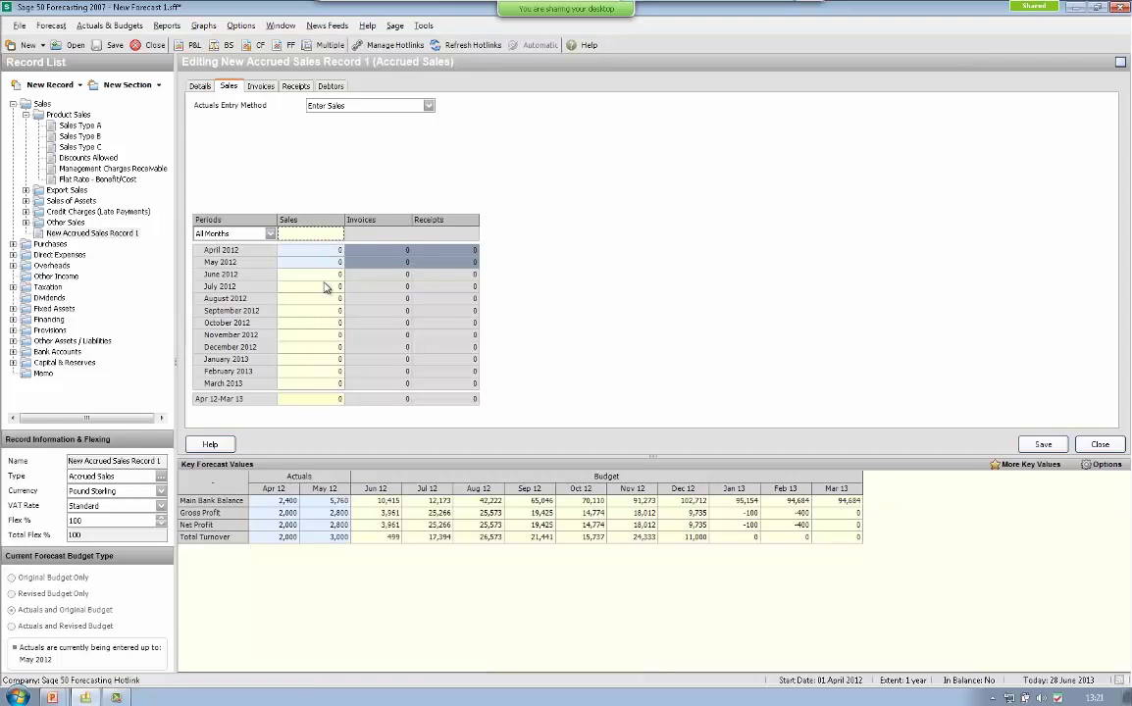
{"action": "type", "text": "100"}
{"action": "key", "text": "Return"}
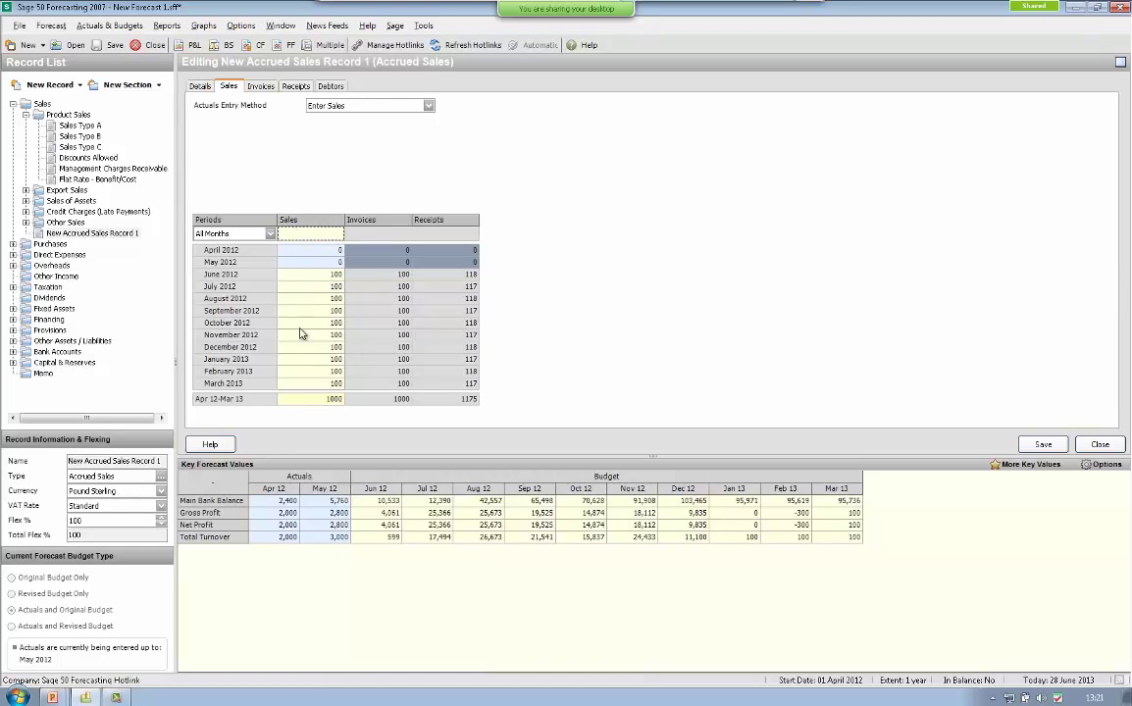
{"action": "left_click", "coordinate": [261, 87]}
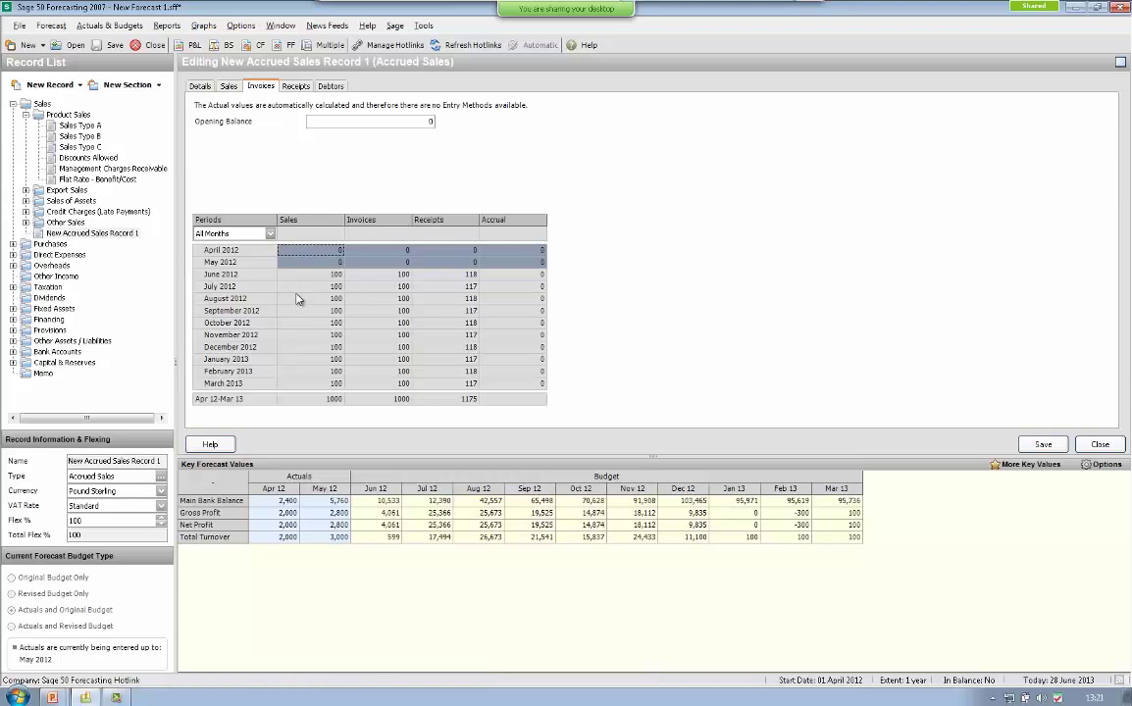
{"action": "left_click", "coordinate": [296, 88]}
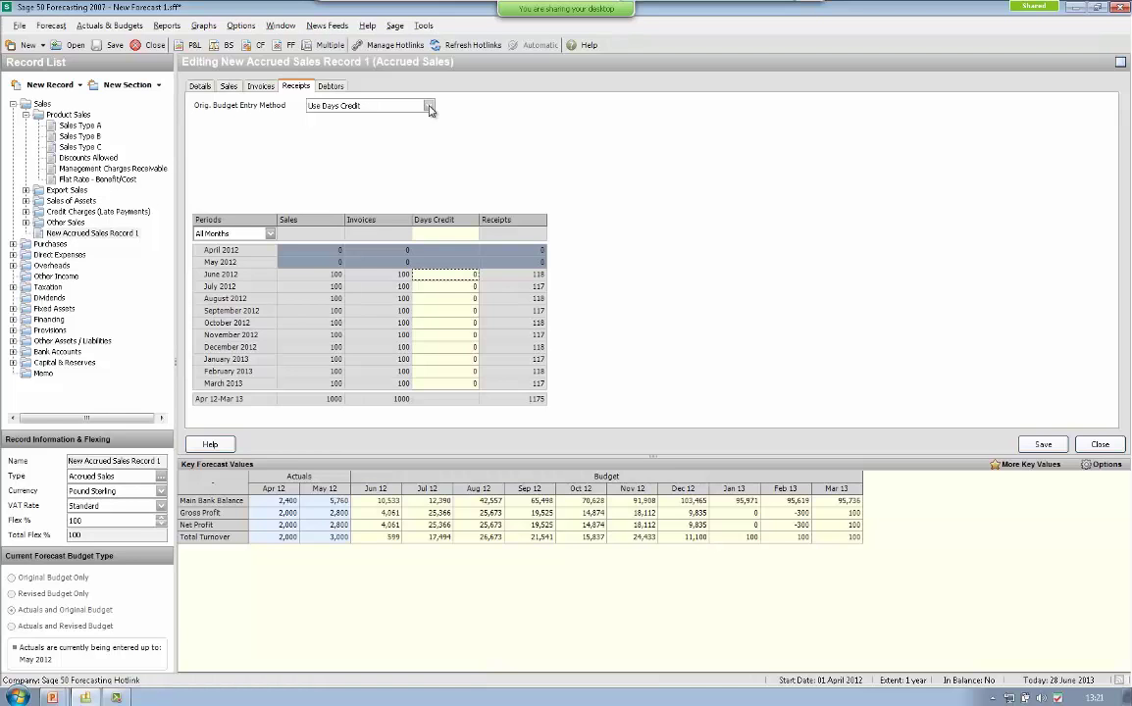
- Set default debtors and creditors days credit to 30 in Forecast Options and save
{"action": "left_click", "coordinate": [51, 26]}
{"action": "left_click", "coordinate": [78, 181]}
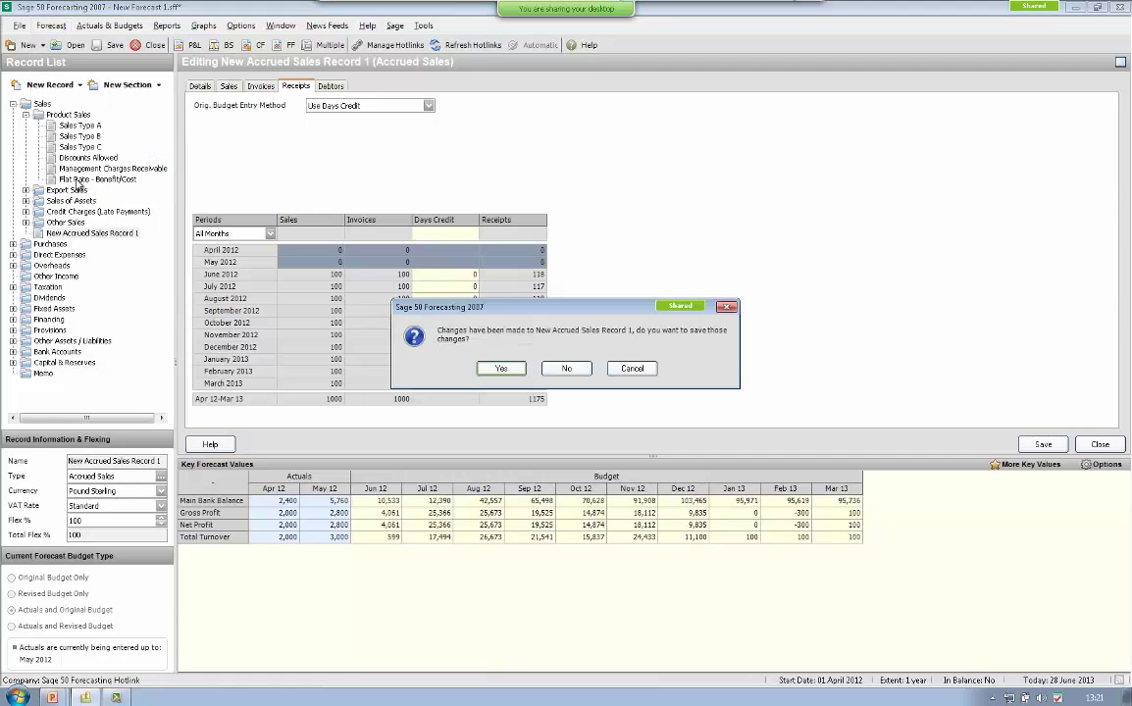
{"action": "left_click", "coordinate": [506, 370]}
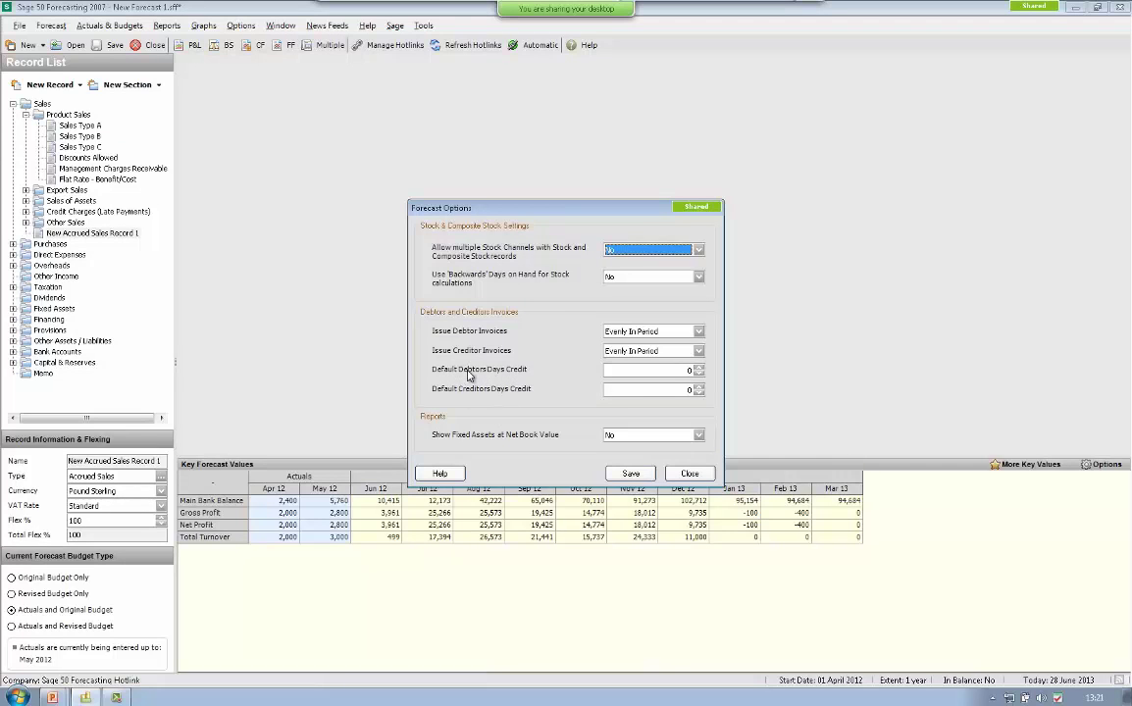
{"action": "left_click", "coordinate": [643, 370]}
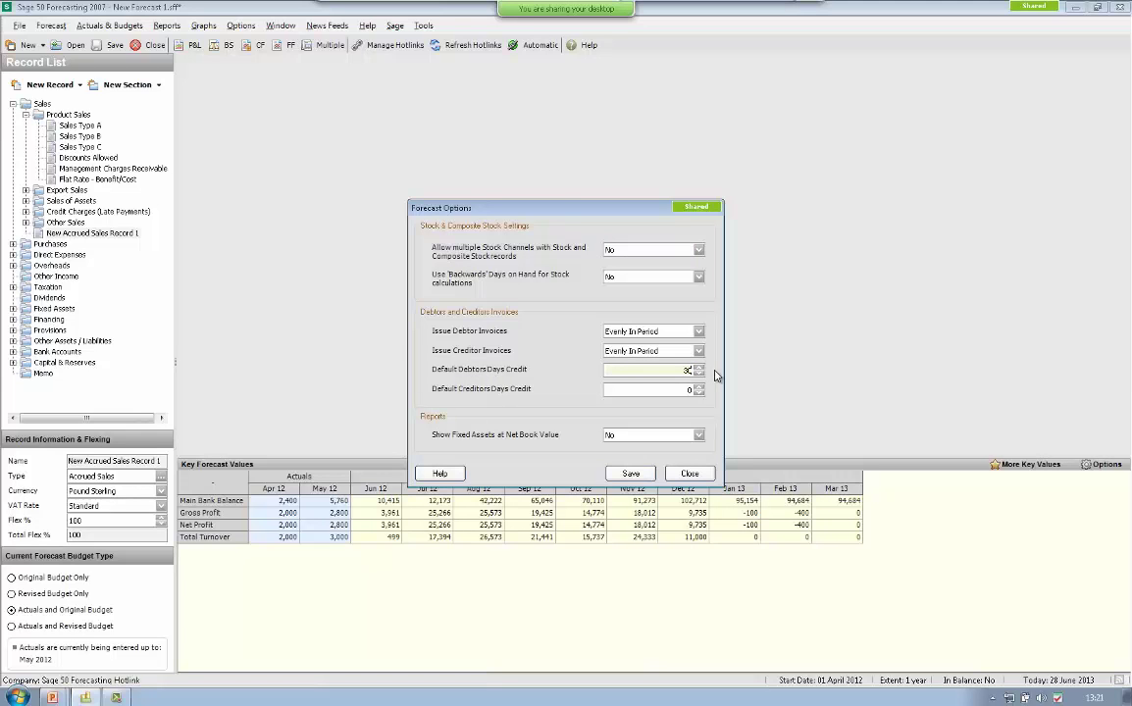
{"action": "key", "text": "Tab"}
{"action": "key", "text": "Tab"}
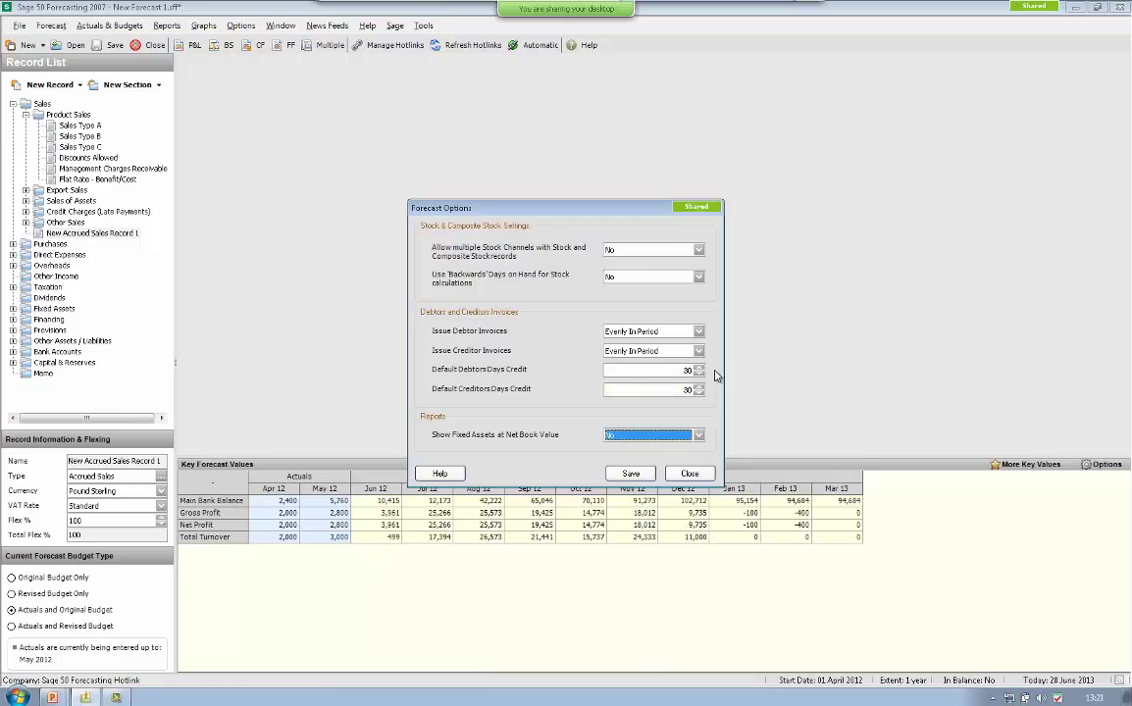
{"action": "left_click", "coordinate": [633, 474]}
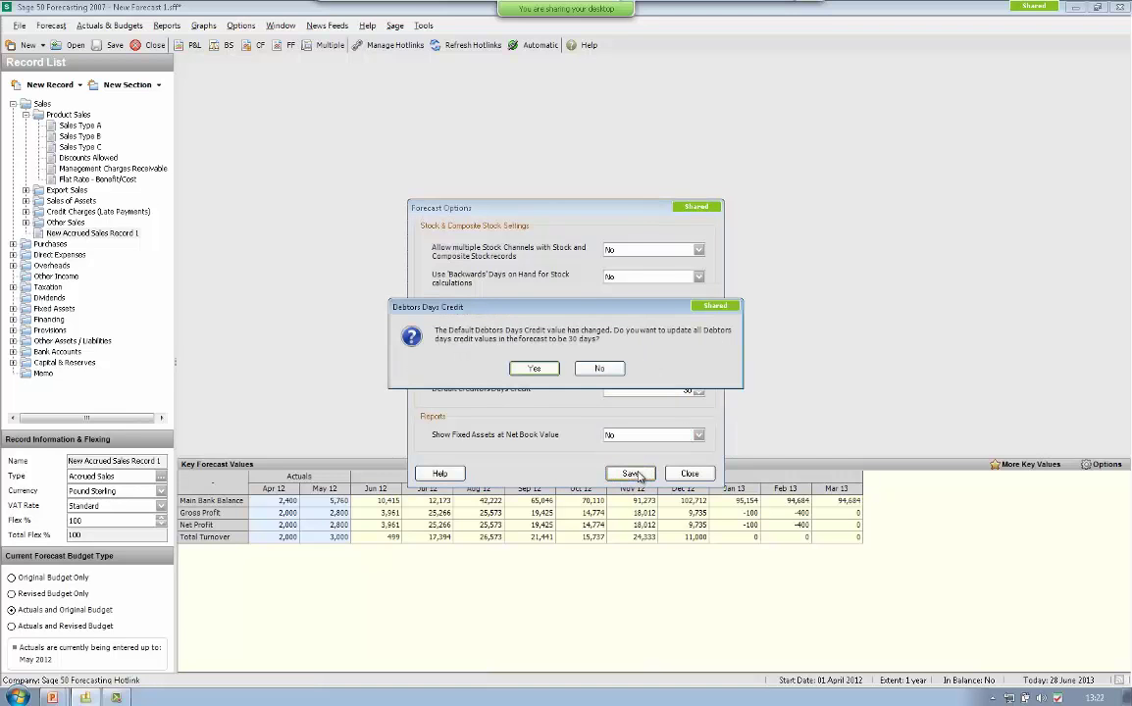
{"action": "left_click", "coordinate": [537, 371]}
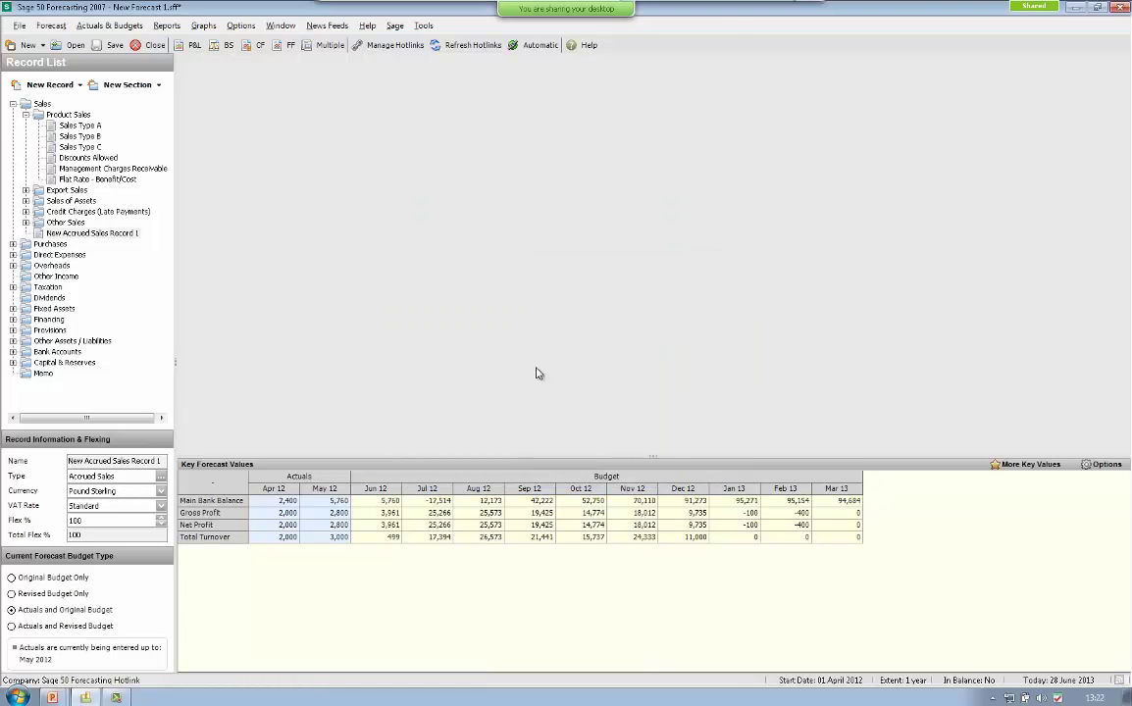
- Add a second Accrued Sales record with 100 monthly sales and review its receipts and debtors
{"action": "left_click", "coordinate": [41, 104]}
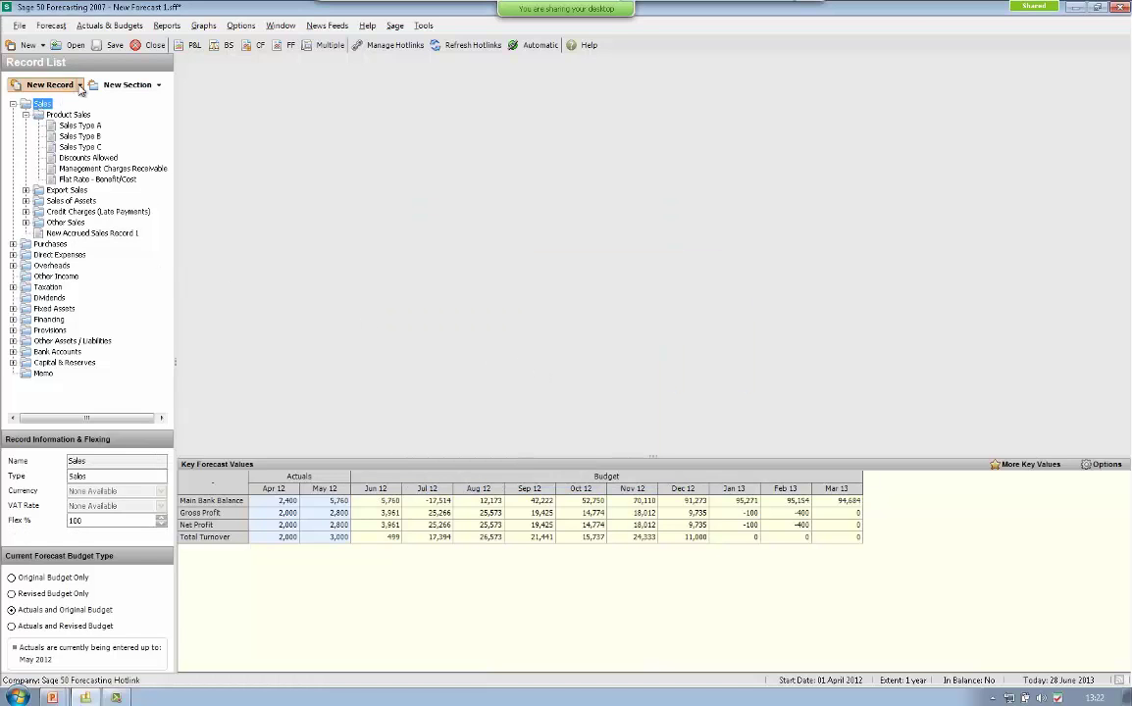
{"action": "left_click", "coordinate": [80, 85]}
{"action": "left_click", "coordinate": [44, 118]}
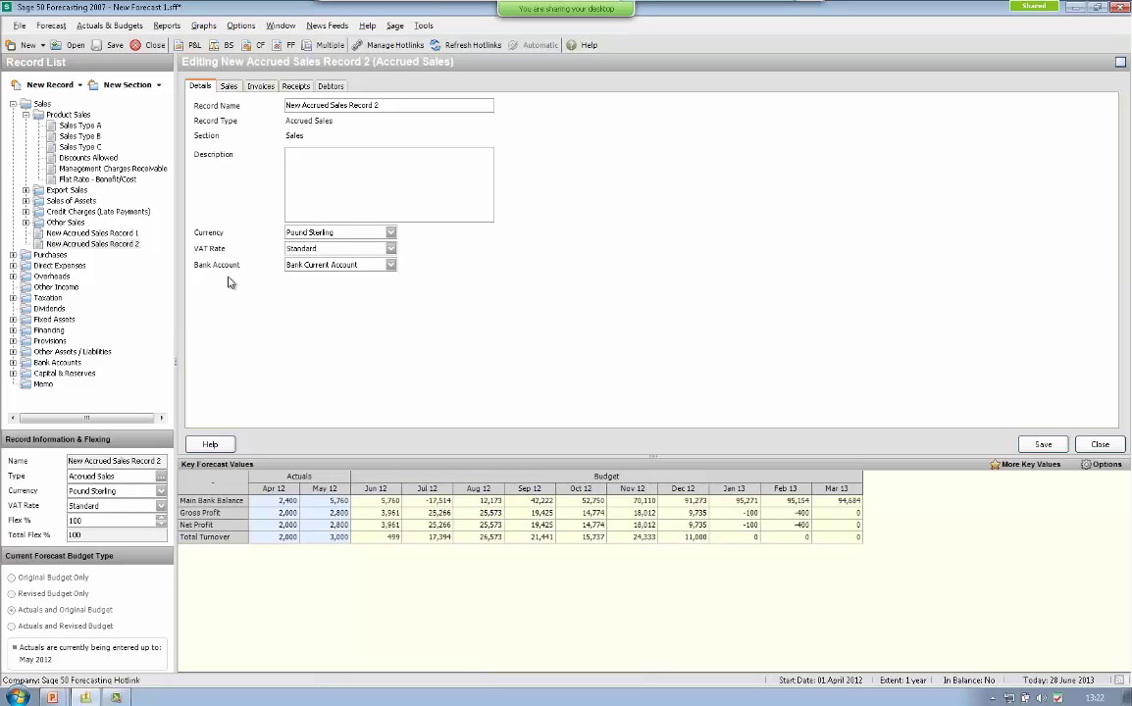
{"action": "left_click", "coordinate": [261, 86]}
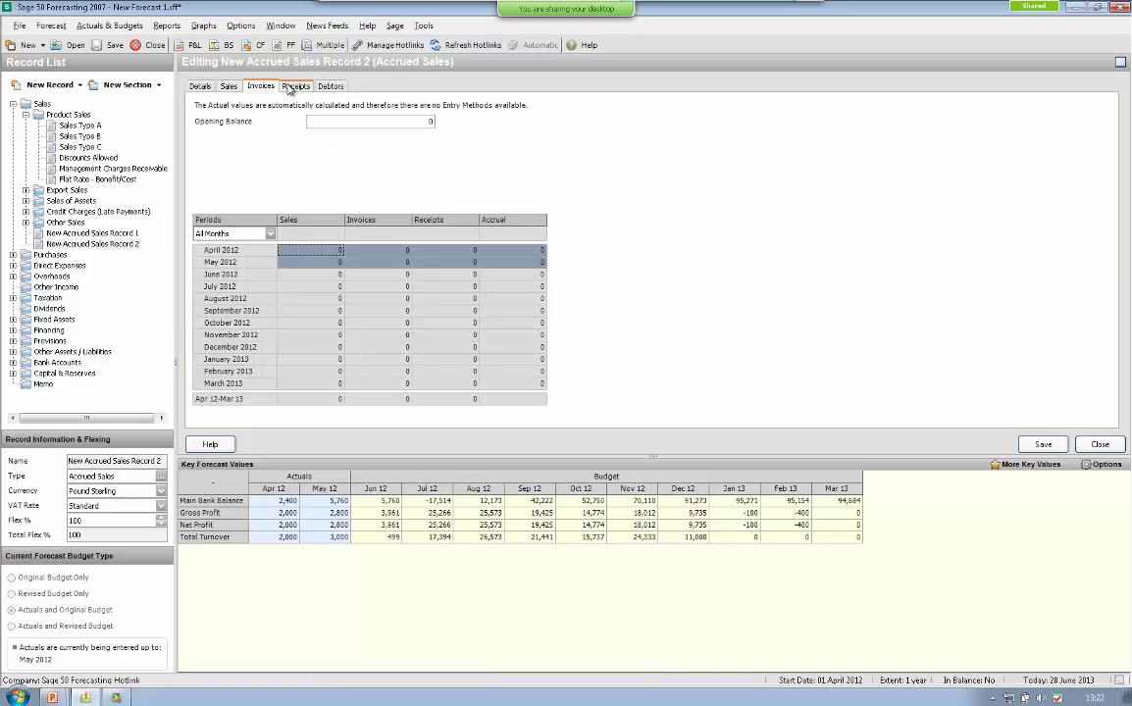
{"action": "left_click", "coordinate": [224, 86]}
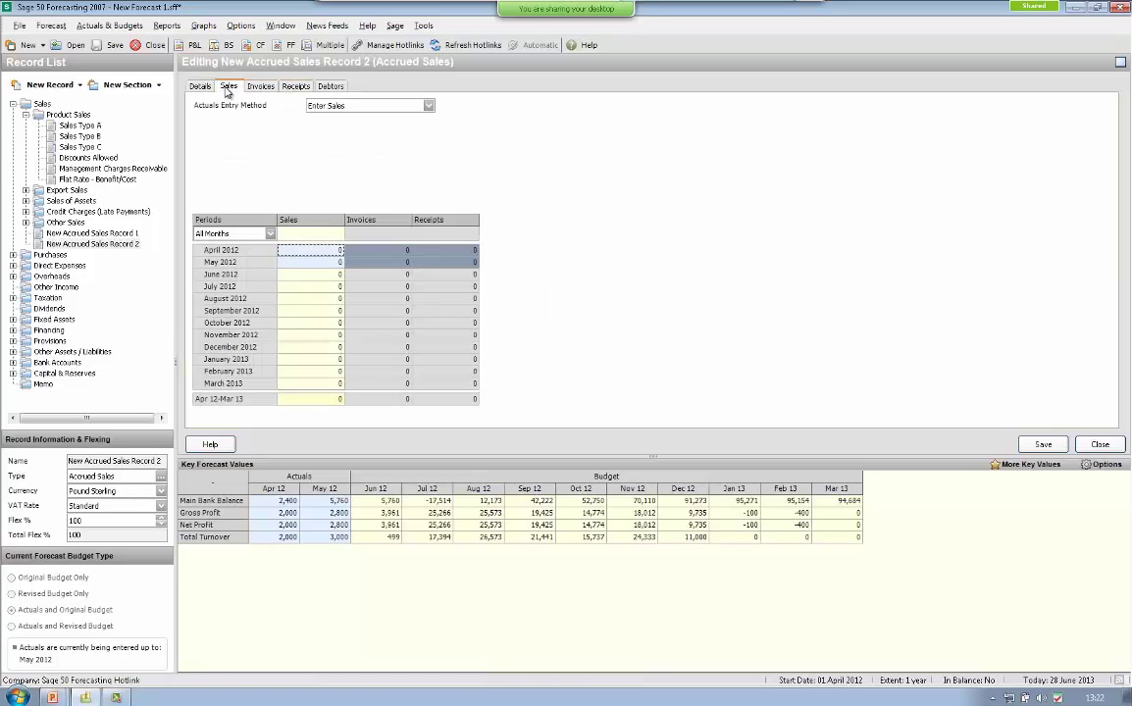
{"action": "type", "text": "100"}
{"action": "key", "text": "Return"}
{"action": "left_click", "coordinate": [295, 88]}
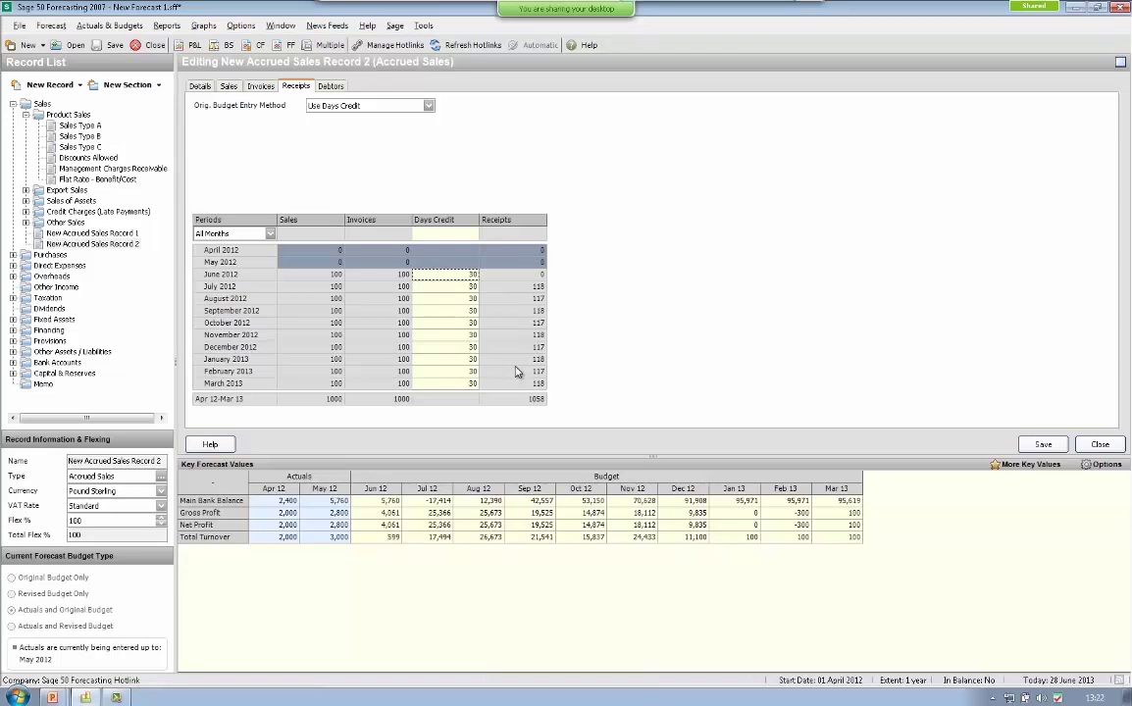
{"action": "left_click", "coordinate": [326, 87]}
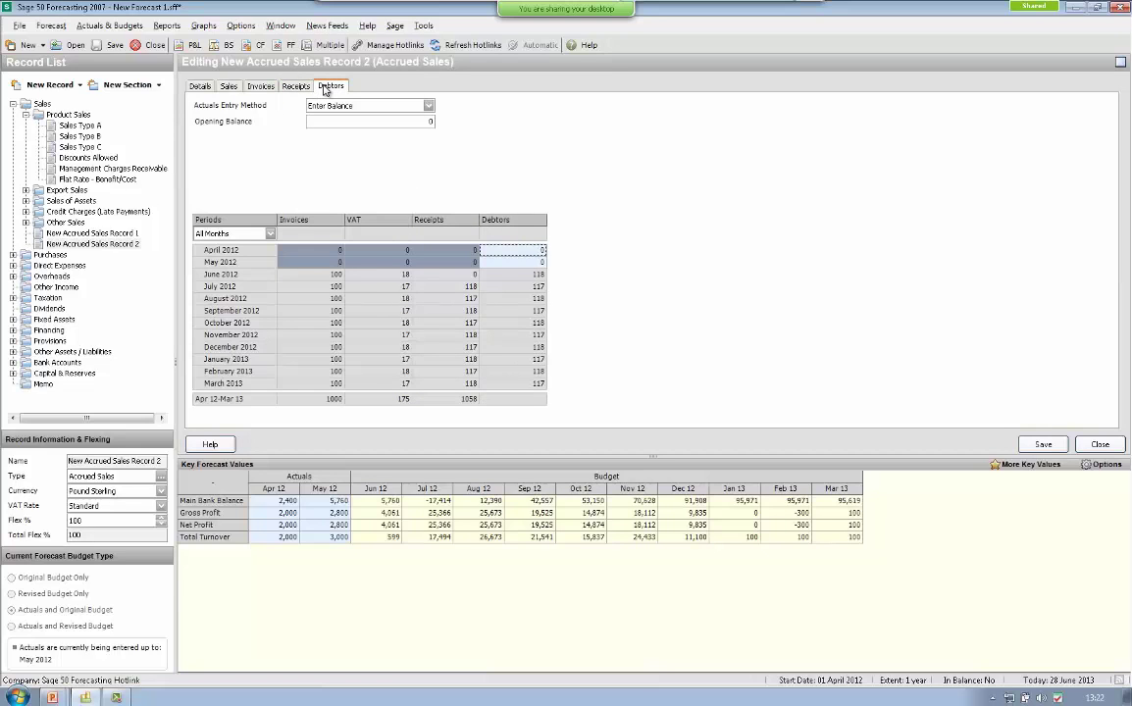
{"action": "left_click", "coordinate": [1114, 448]}
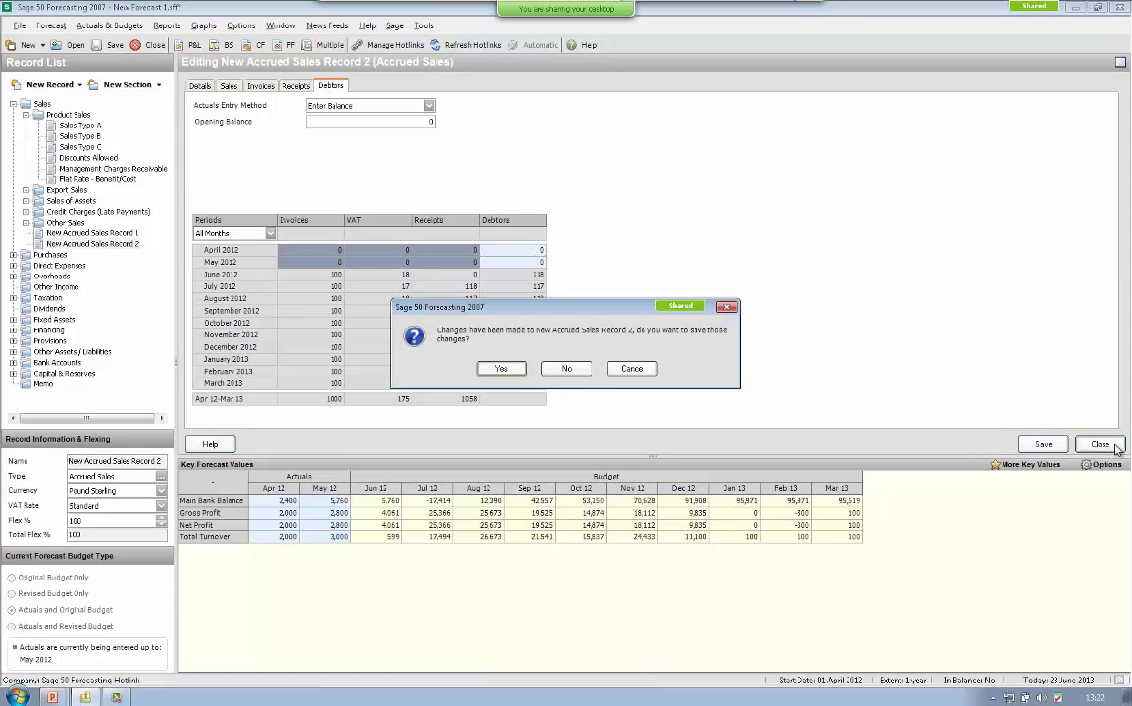
- Discard the second record's changes and review the forecast VAT rates
{"action": "left_click", "coordinate": [567, 369]}
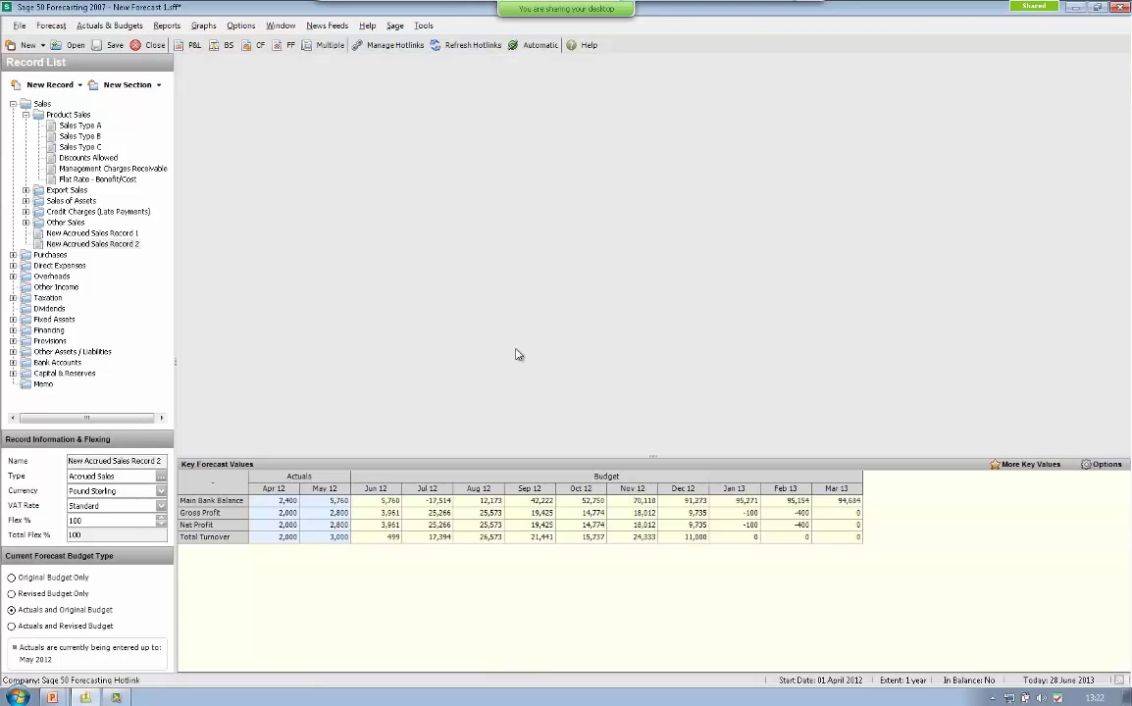
{"action": "left_click", "coordinate": [42, 30]}
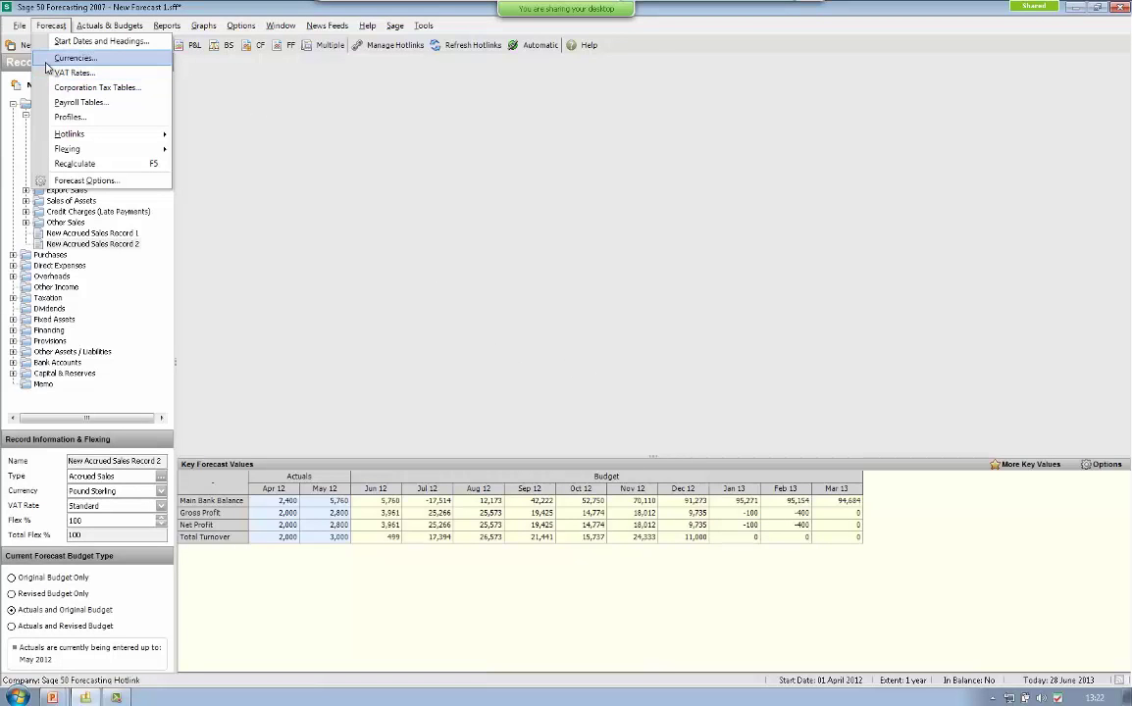
{"action": "left_click", "coordinate": [50, 74]}
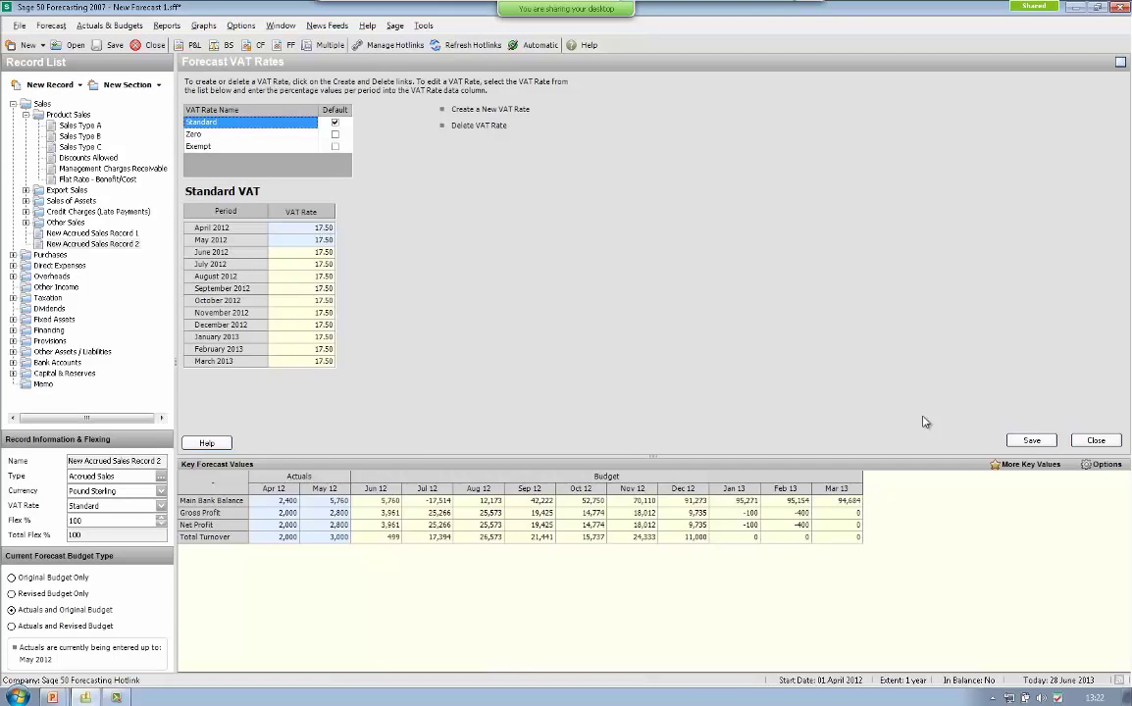
{"action": "left_click", "coordinate": [1096, 441]}
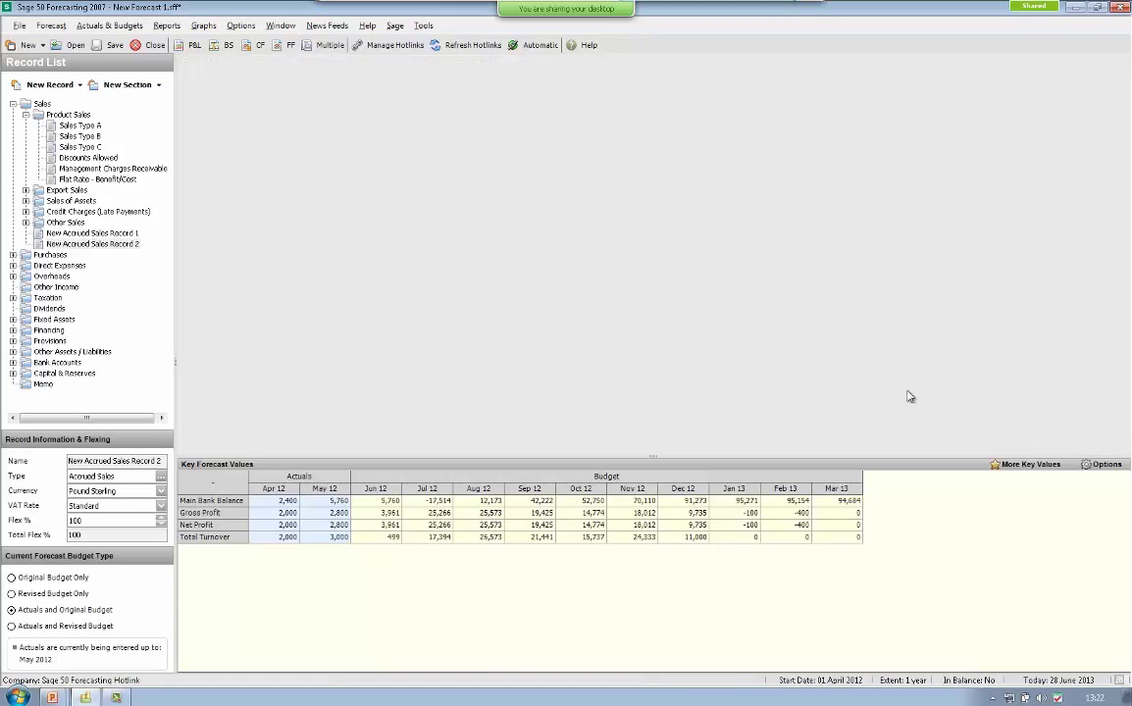
- Review the Corporation Tax Tables, then bring up the Payroll Tables
{"action": "left_click", "coordinate": [51, 26]}
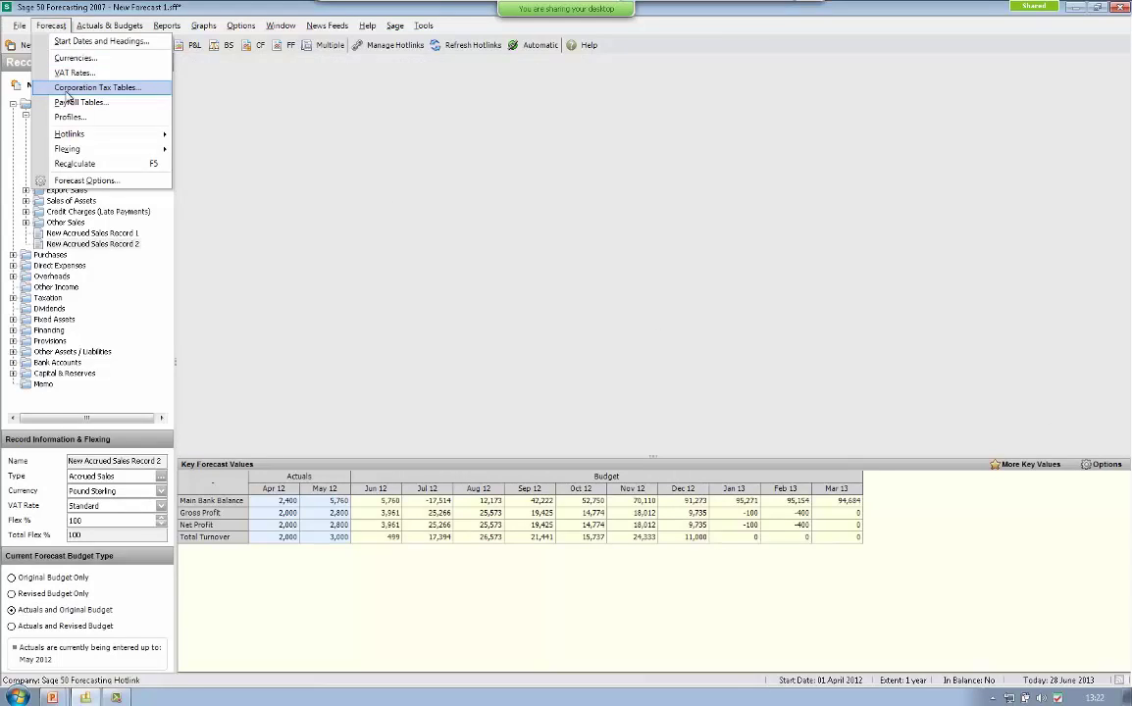
{"action": "left_click", "coordinate": [67, 89]}
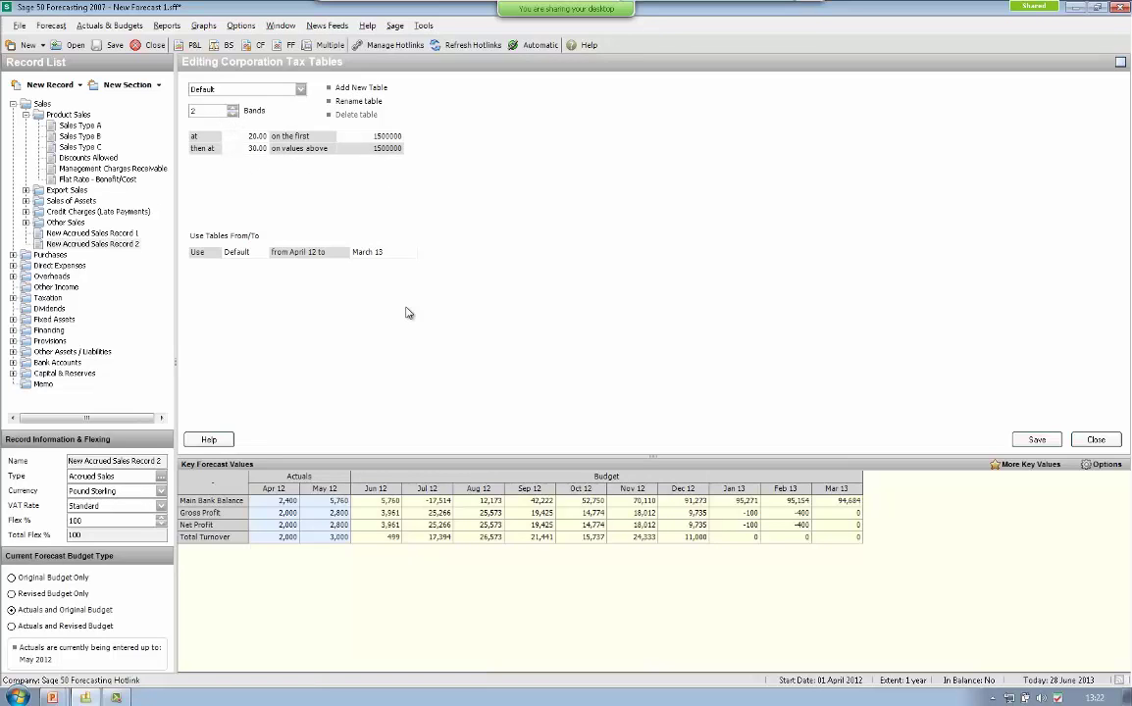
{"action": "left_click", "coordinate": [1095, 440]}
{"action": "left_click", "coordinate": [51, 26]}
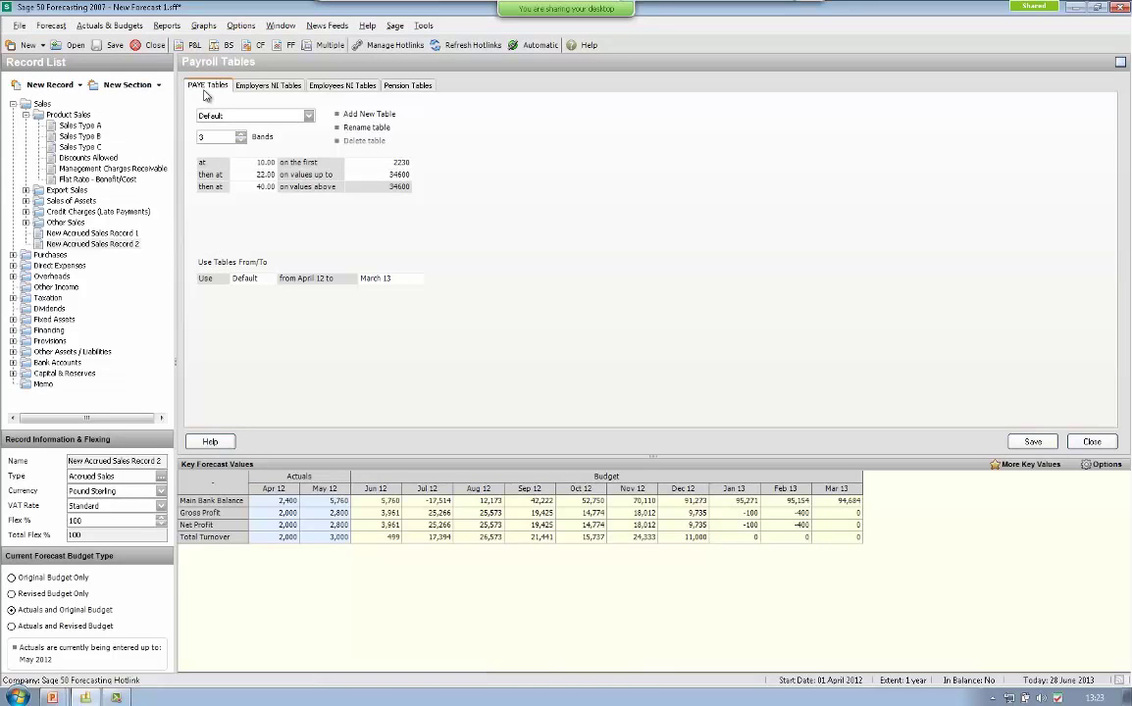
- Browse Employers NI, Employees NI and pension schemes, add a trial scheme, then close without saving
{"action": "left_click", "coordinate": [272, 91]}
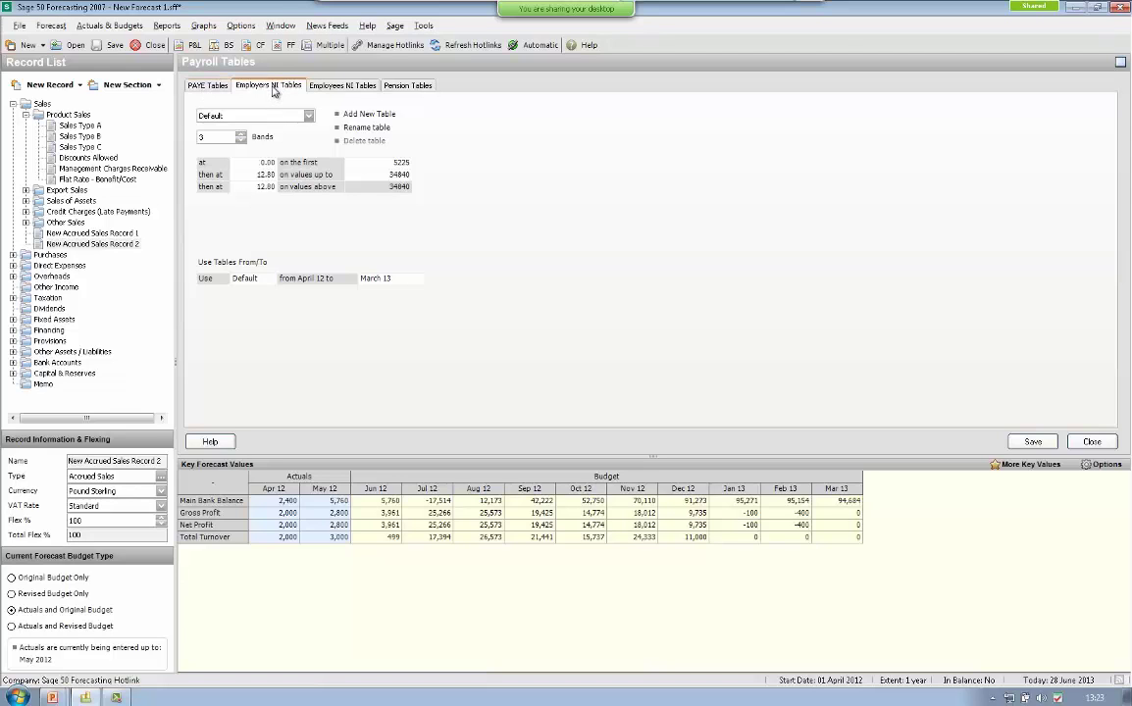
{"action": "left_click", "coordinate": [344, 88]}
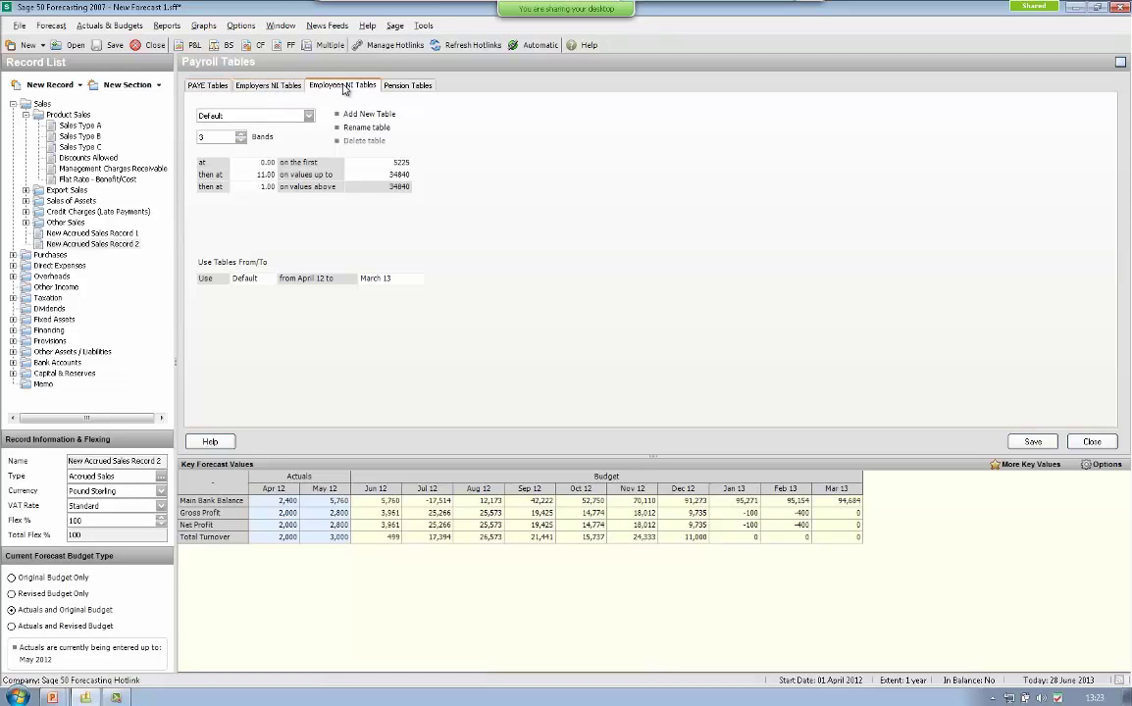
{"action": "left_click", "coordinate": [408, 86]}
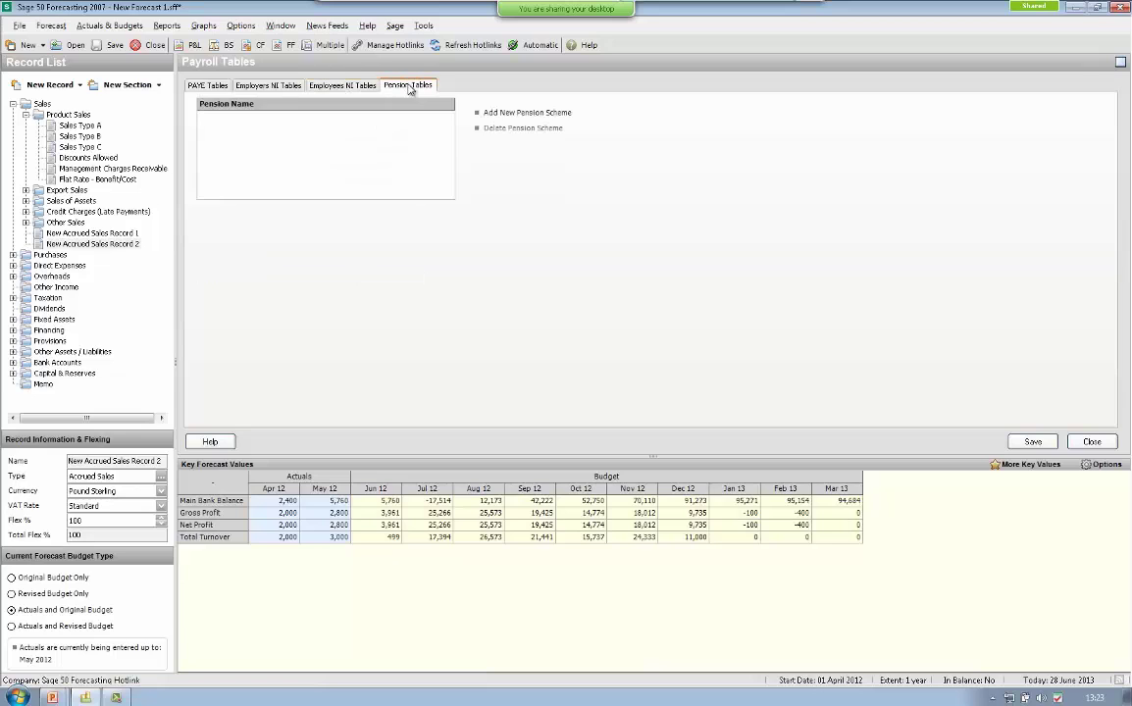
{"action": "left_click", "coordinate": [528, 114]}
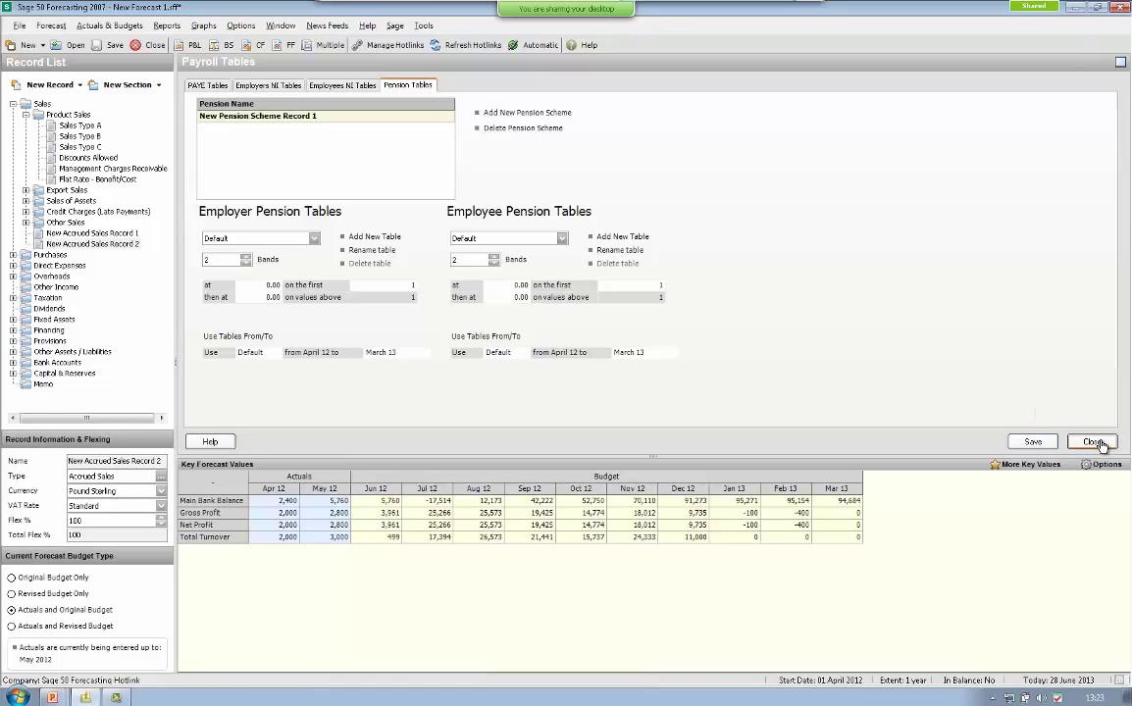
{"action": "left_click", "coordinate": [1094, 443]}
{"action": "left_click", "coordinate": [573, 368]}
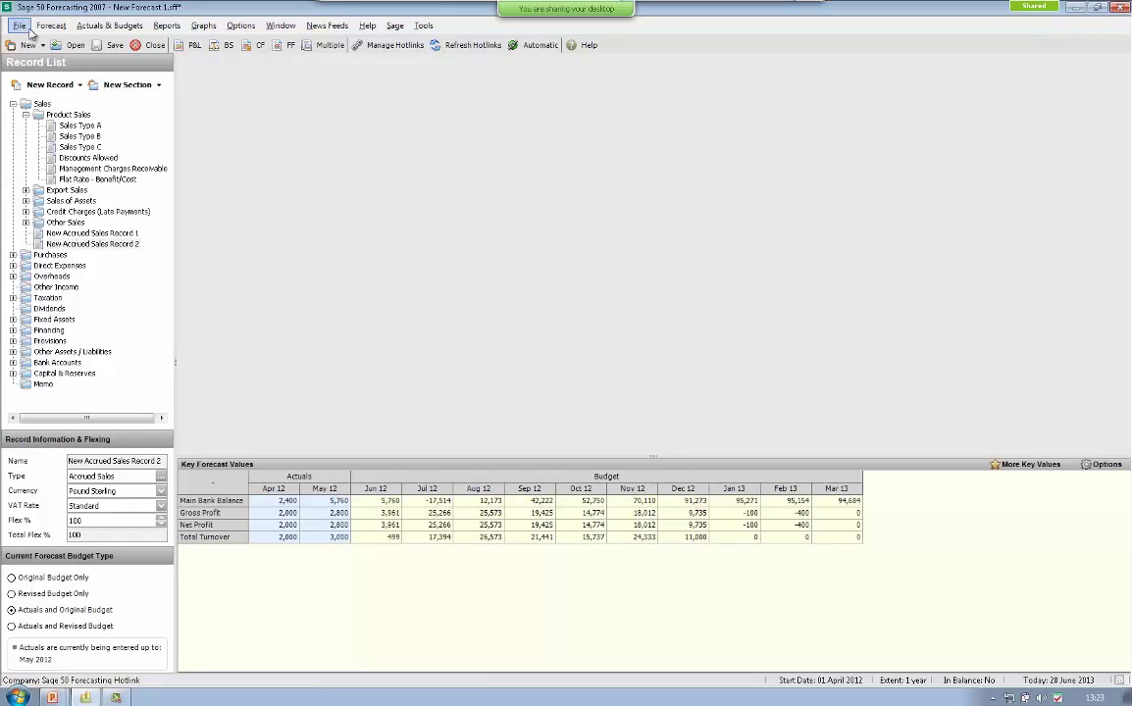
- Load the Classic Wine Company practice forecast from the Welcome Screen
{"action": "left_click", "coordinate": [329, 26]}
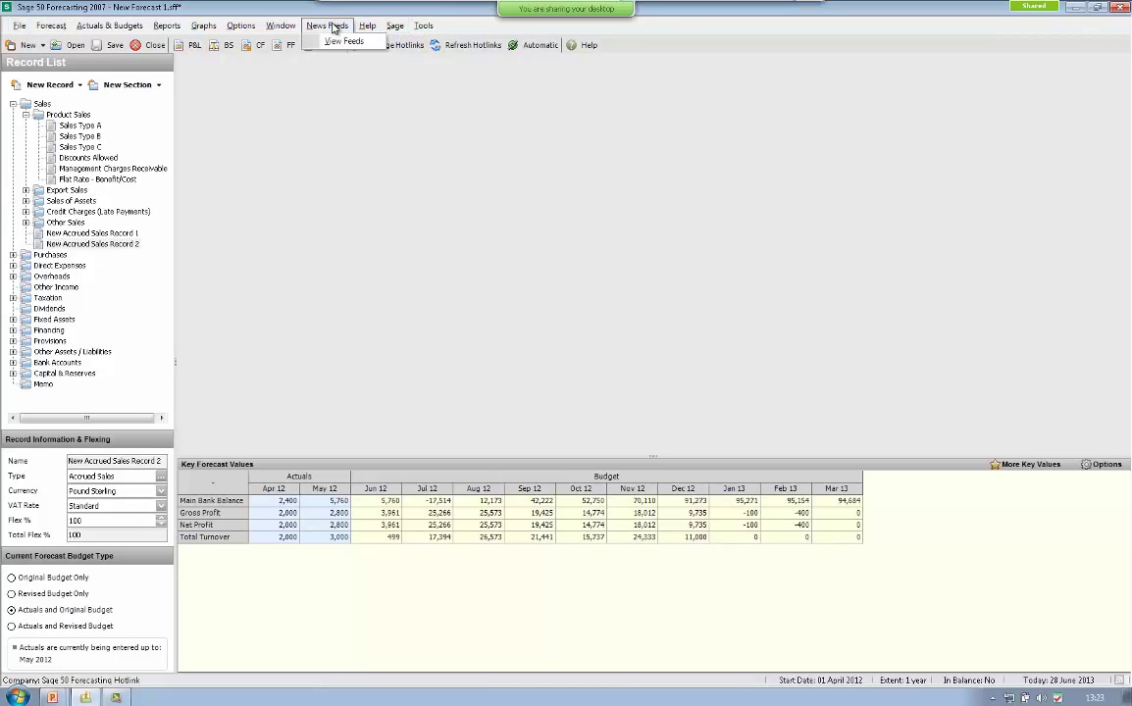
{"action": "left_click", "coordinate": [343, 57]}
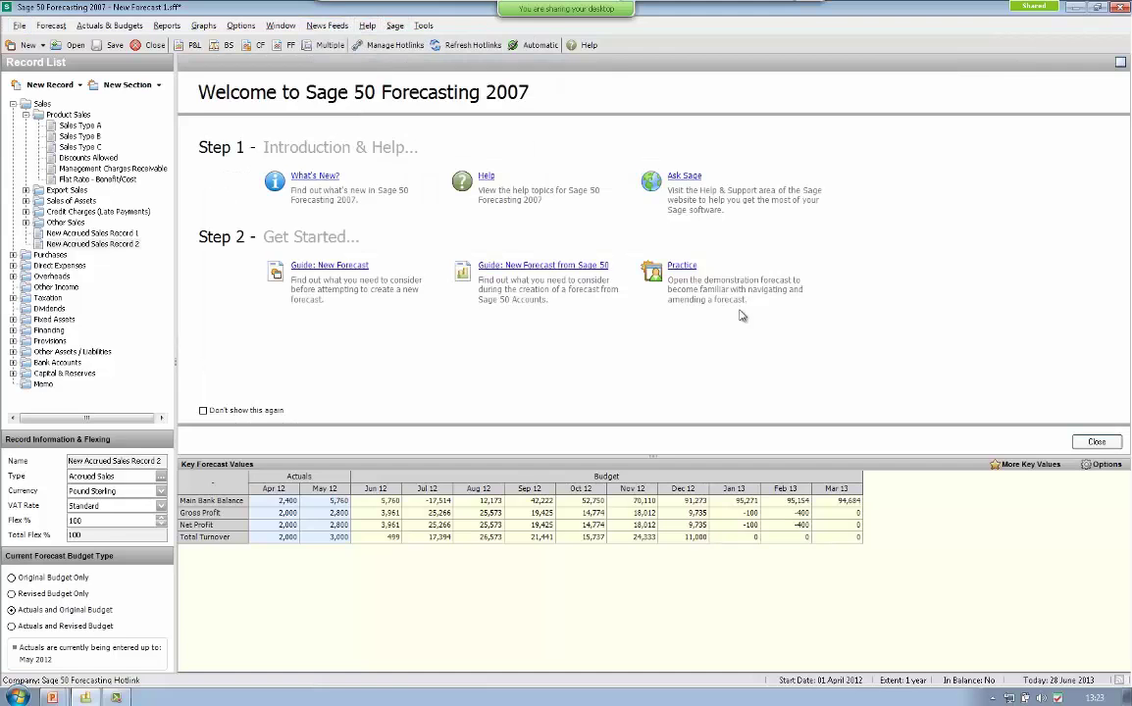
{"action": "left_click", "coordinate": [684, 266]}
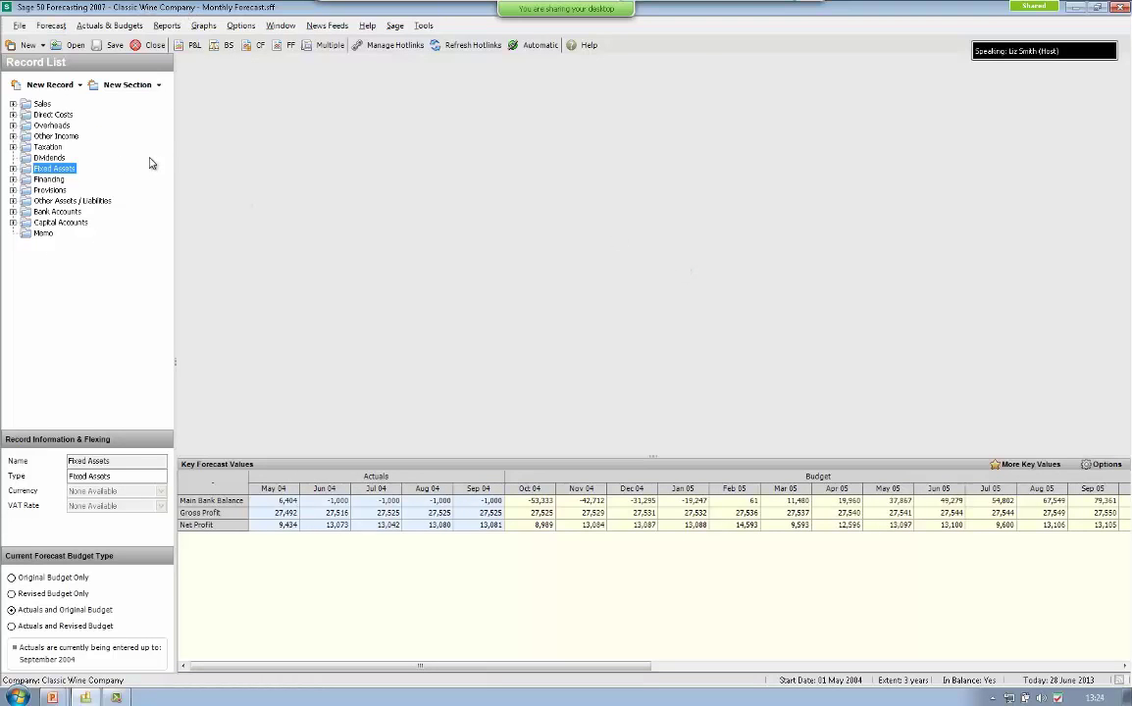
- Expand Sales, White Wine Sales and French White Wine Sales in the Record List
{"action": "left_click", "coordinate": [13, 103]}
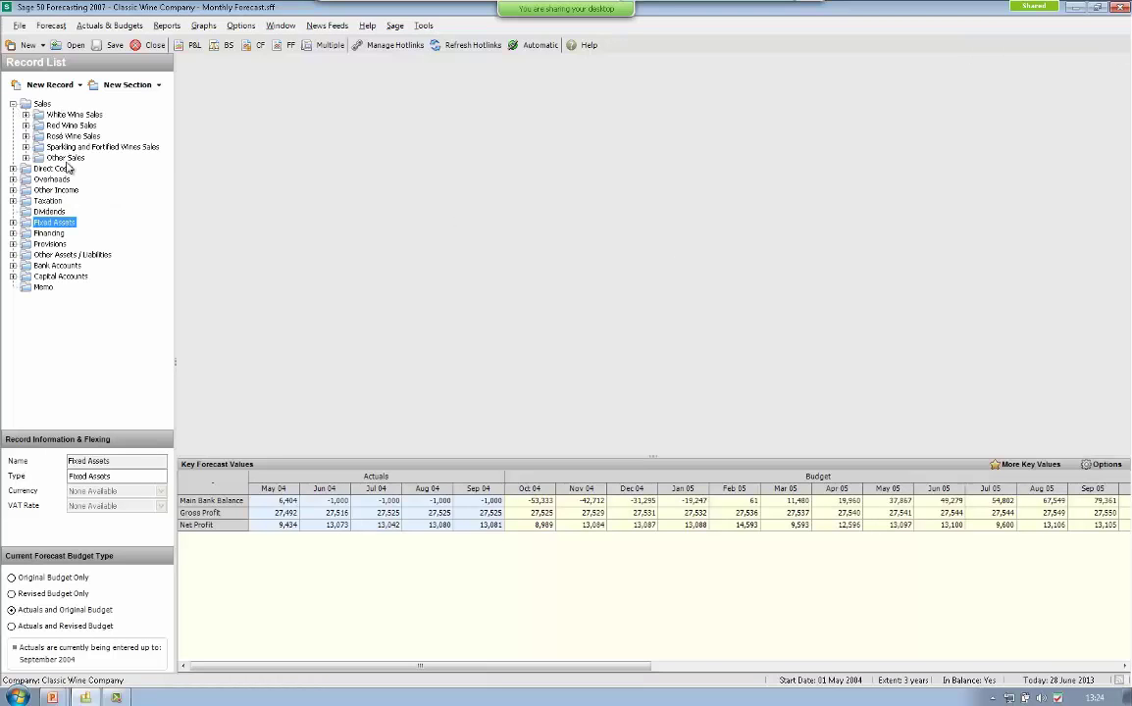
{"action": "left_click", "coordinate": [25, 115]}
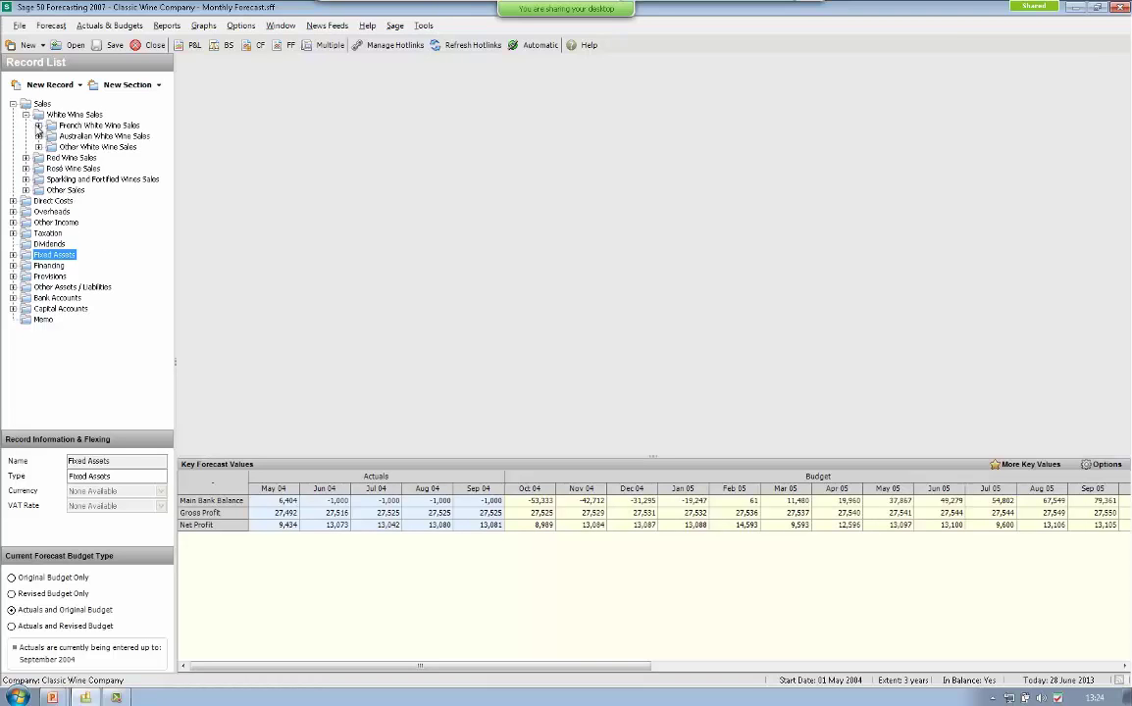
{"action": "left_click", "coordinate": [38, 125]}
{"action": "left_click", "coordinate": [113, 136]}
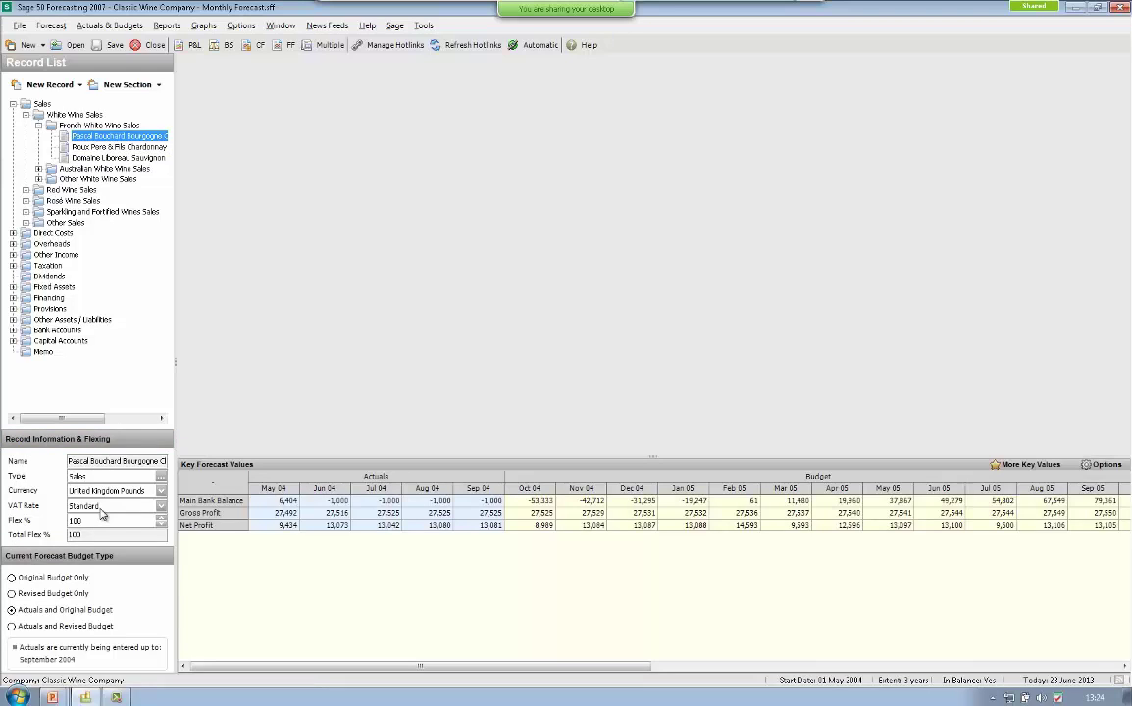
{"action": "left_click", "coordinate": [40, 105]}
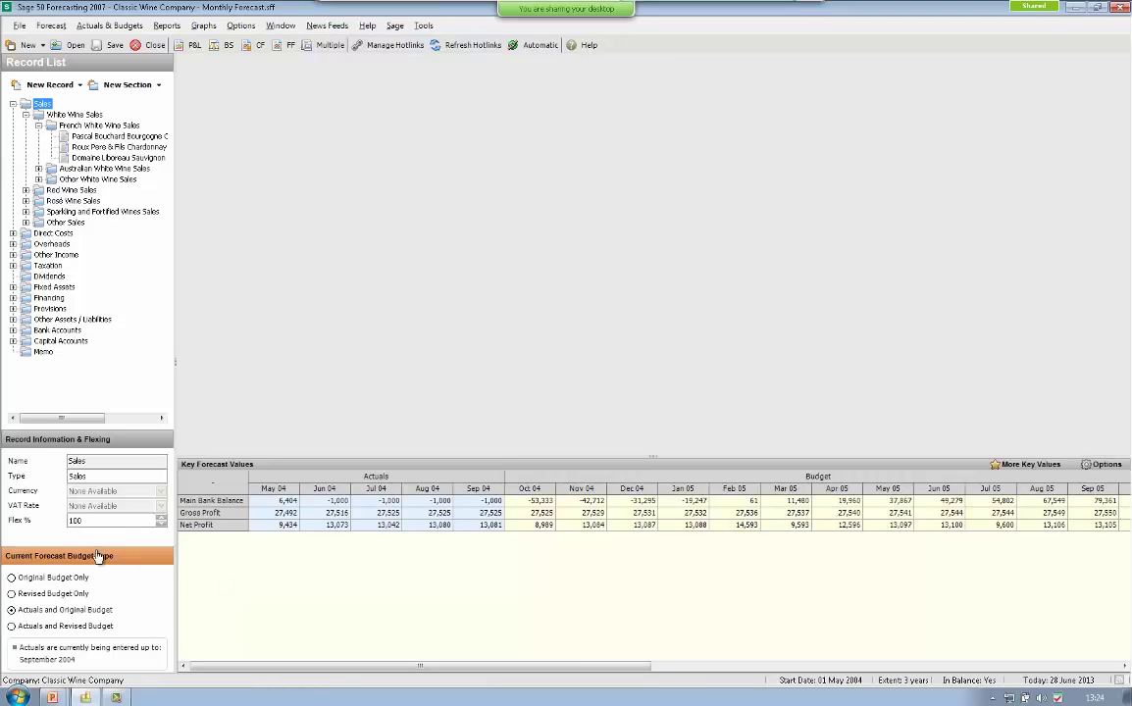
- Flex Sales by 110%
{"action": "double_click", "coordinate": [78, 520]}
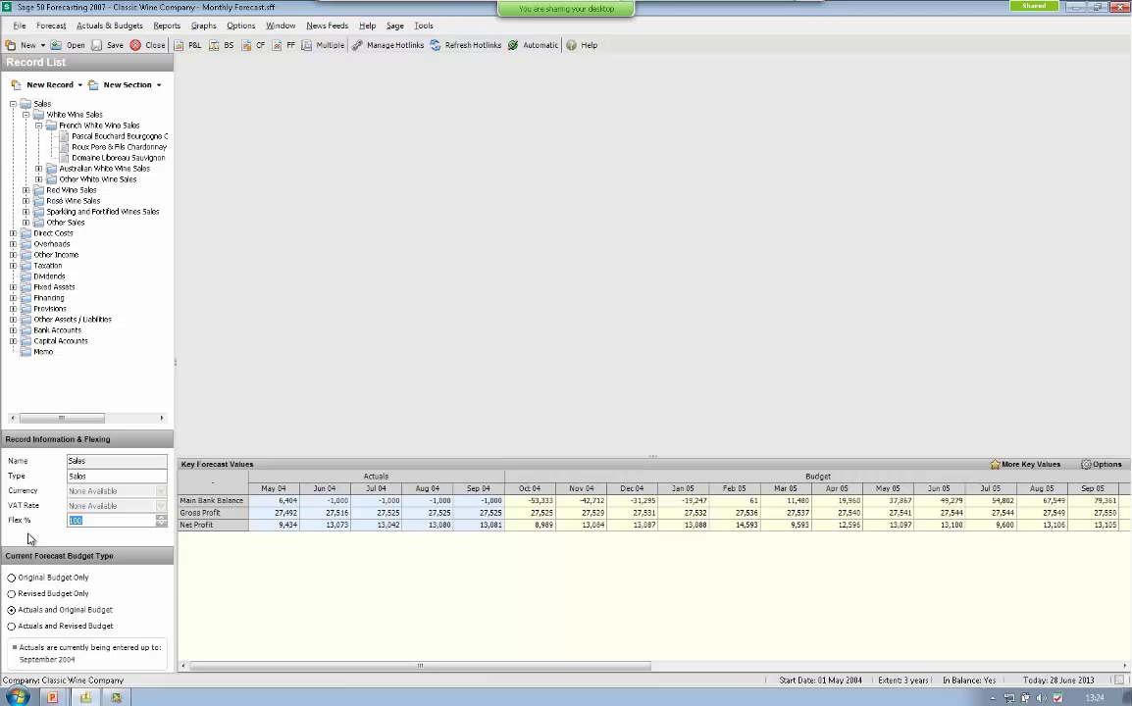
{"action": "type", "text": "110"}
{"action": "key", "text": "Return"}
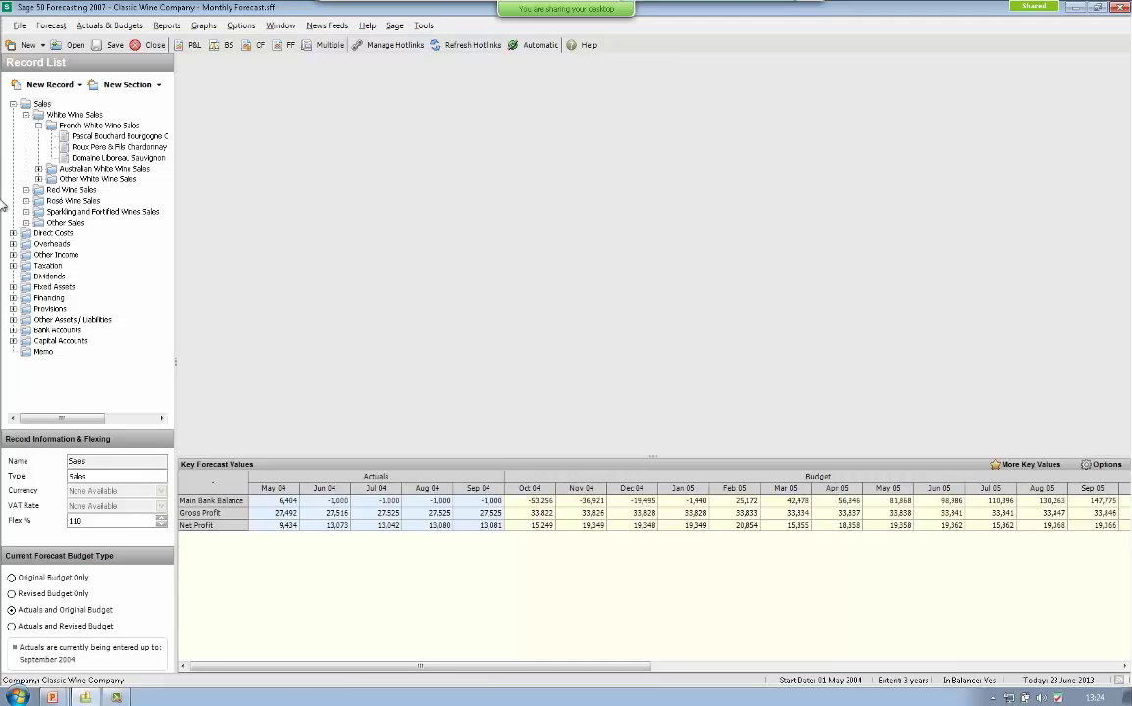
- Flex the Yarrunga Field Australian white wine record by a further 110%
{"action": "left_click", "coordinate": [63, 116]}
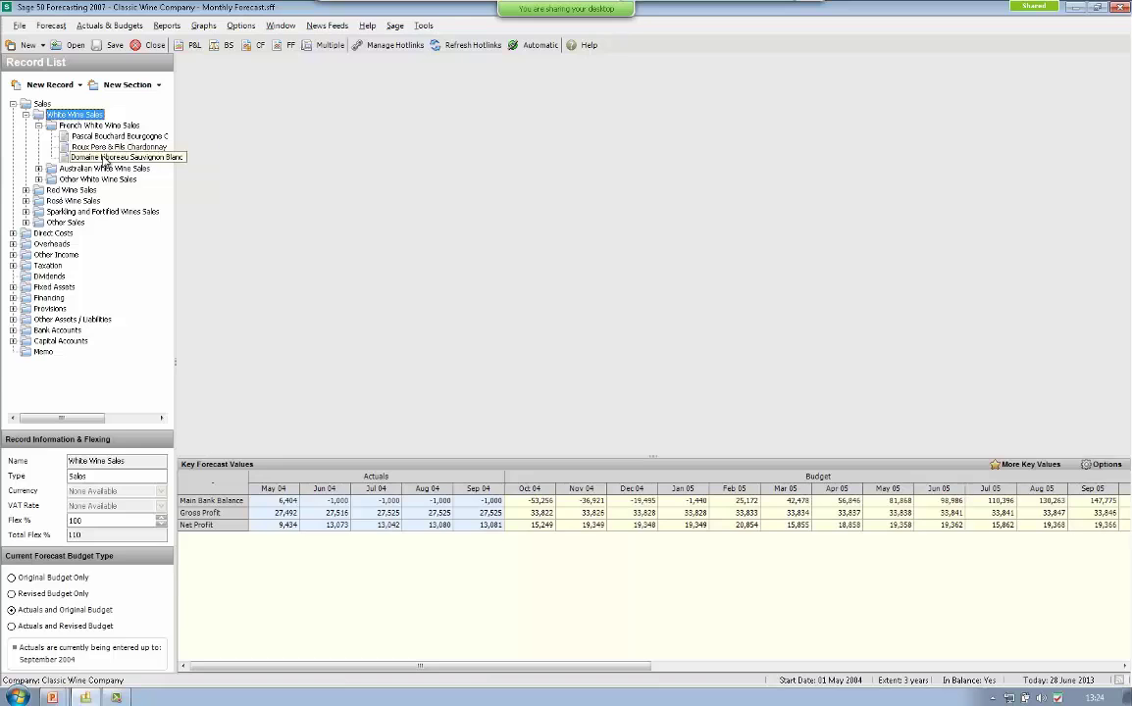
{"action": "left_click", "coordinate": [39, 168]}
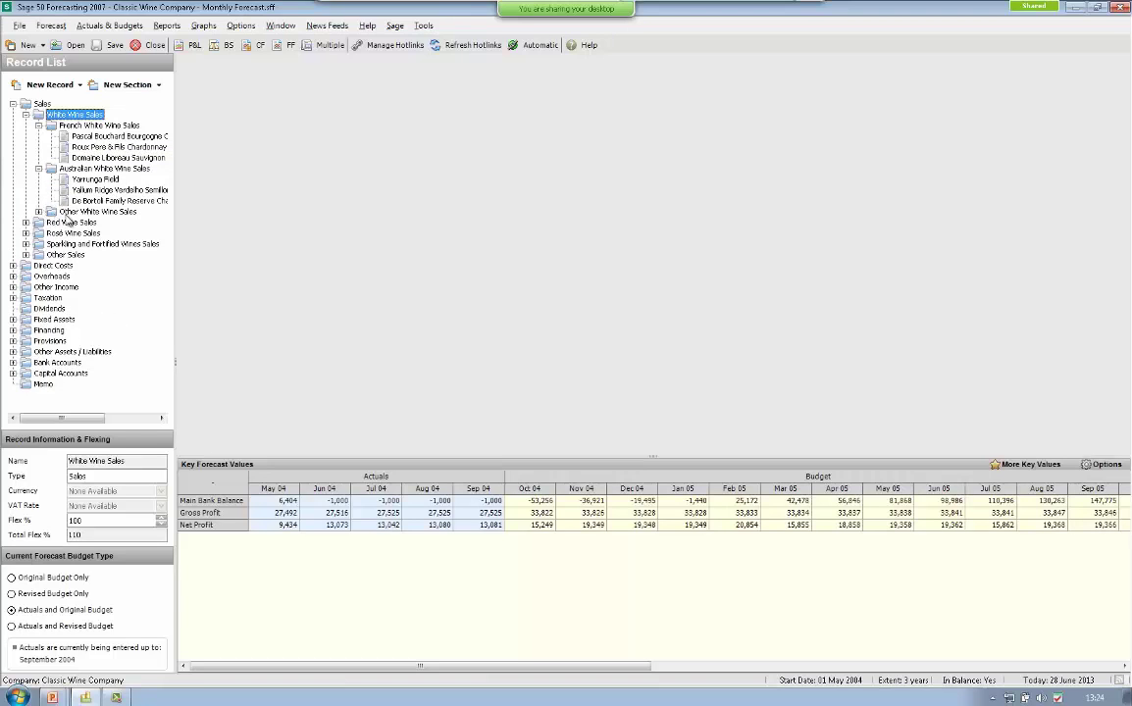
{"action": "left_click", "coordinate": [86, 180]}
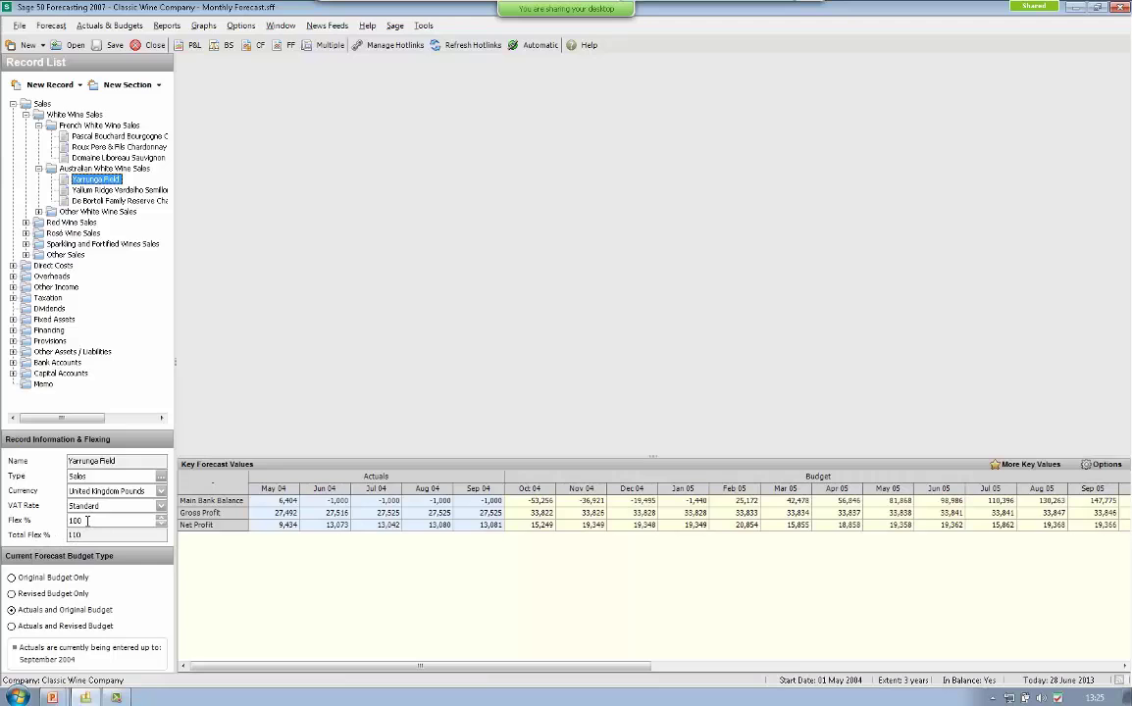
{"action": "left_click", "coordinate": [21, 520]}
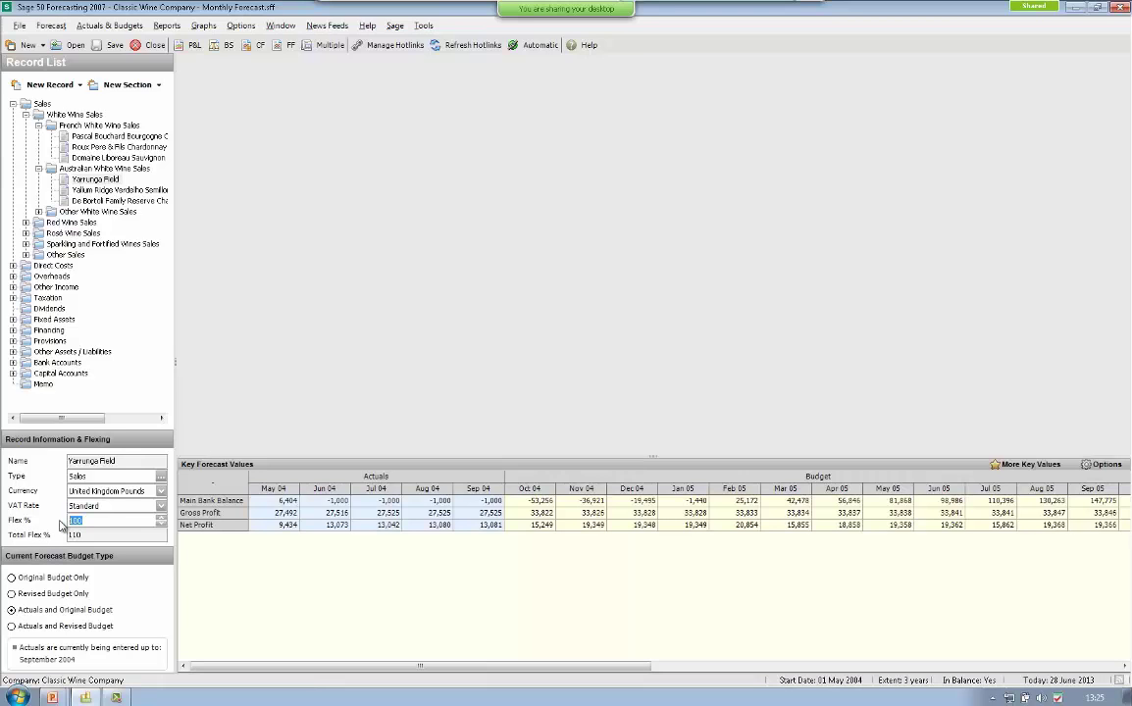
{"action": "type", "text": "110"}
{"action": "key", "text": "Tab"}
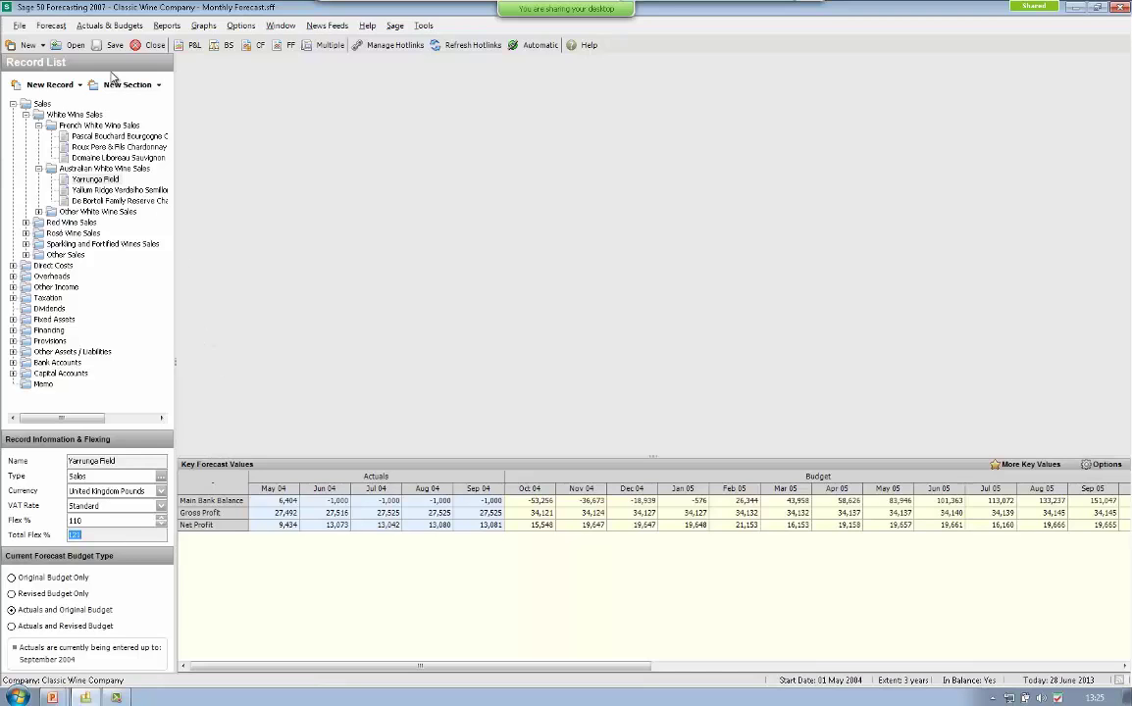
- Set the flex start date to October 2004 and end date to February 2005, and save
{"action": "left_click", "coordinate": [46, 28]}
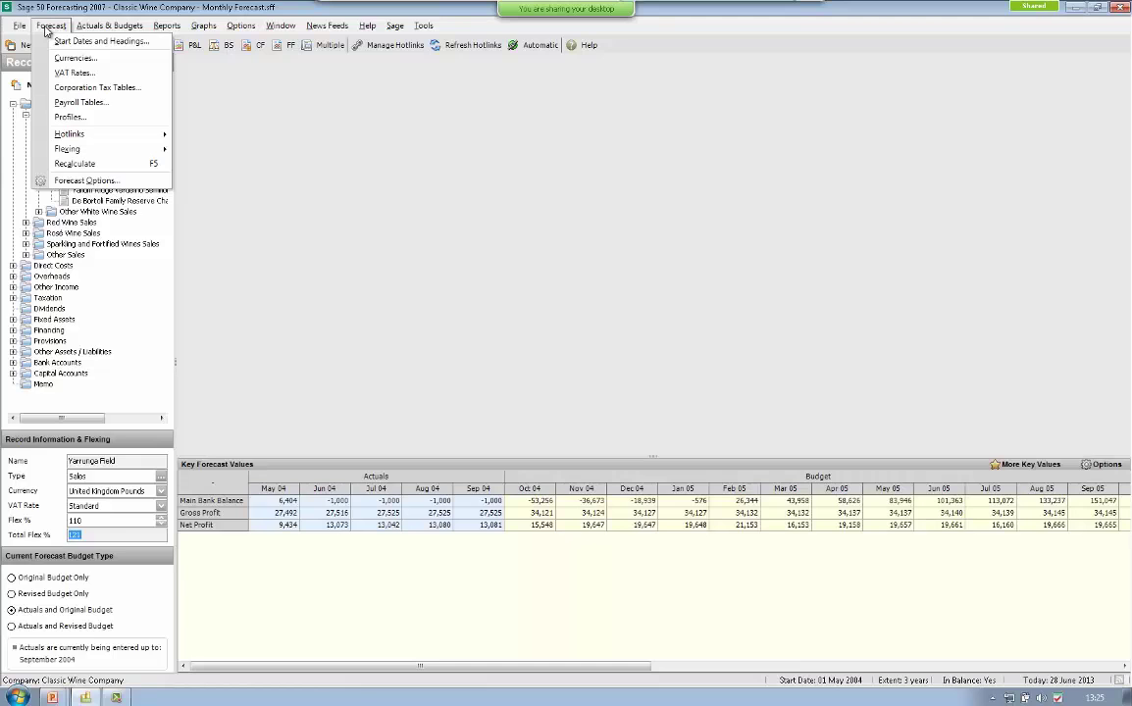
{"action": "mouse_move", "coordinate": [79, 151]}
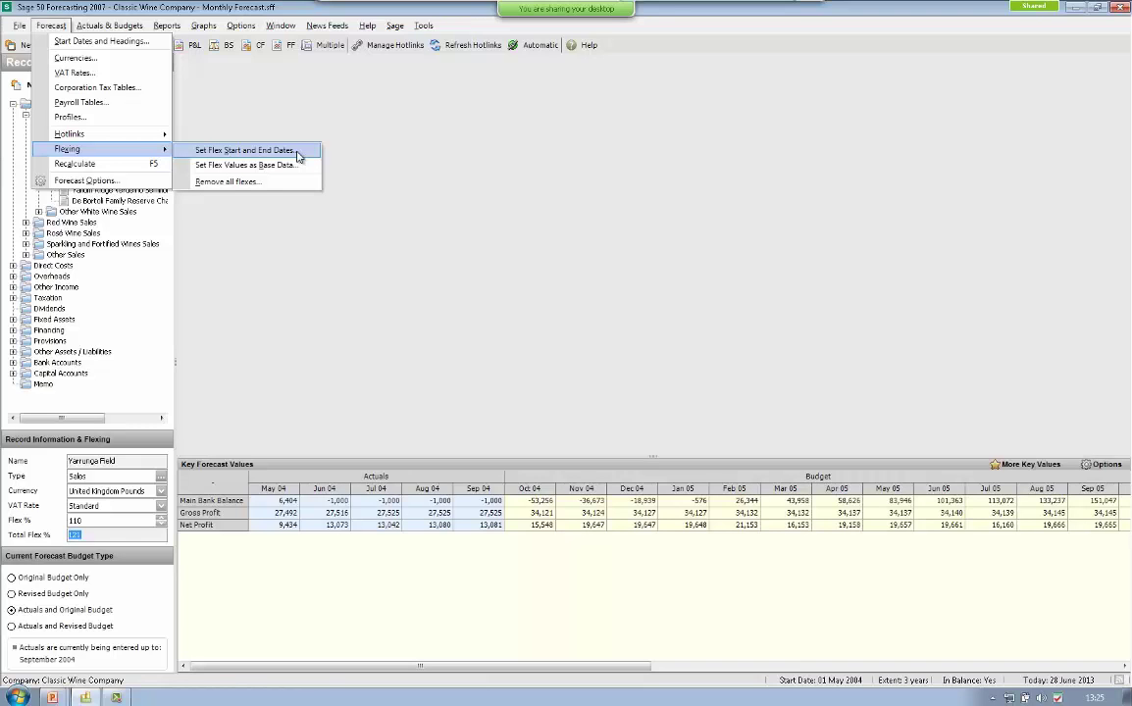
{"action": "left_click", "coordinate": [298, 154]}
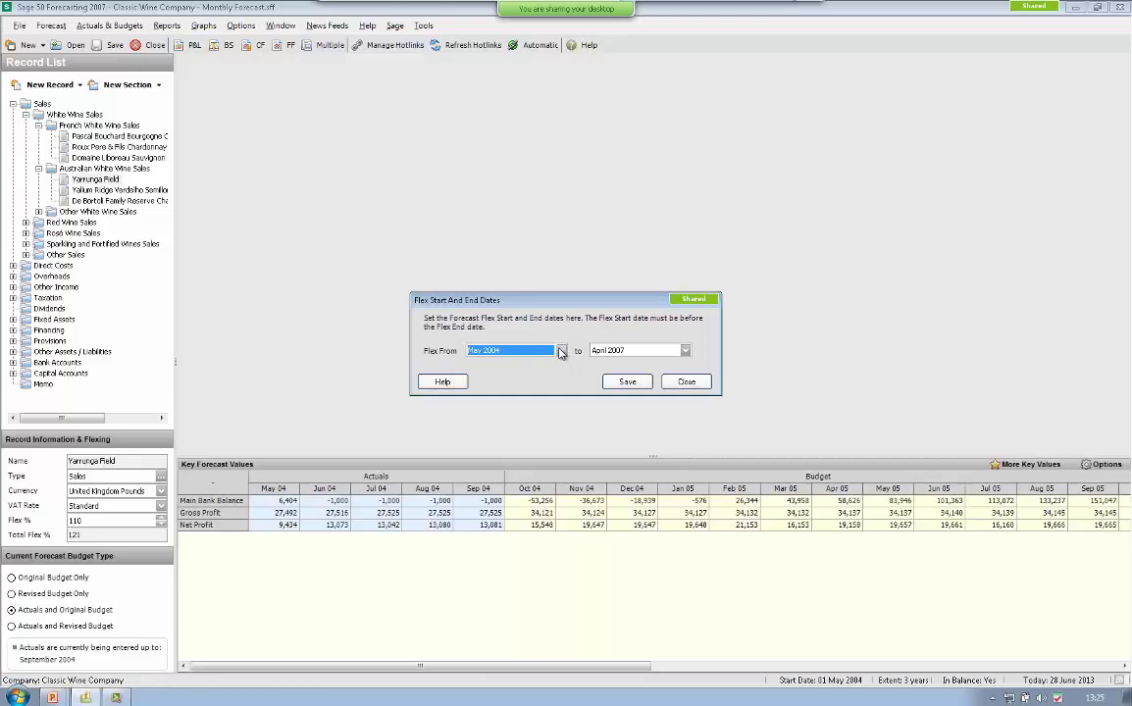
{"action": "left_click", "coordinate": [563, 354]}
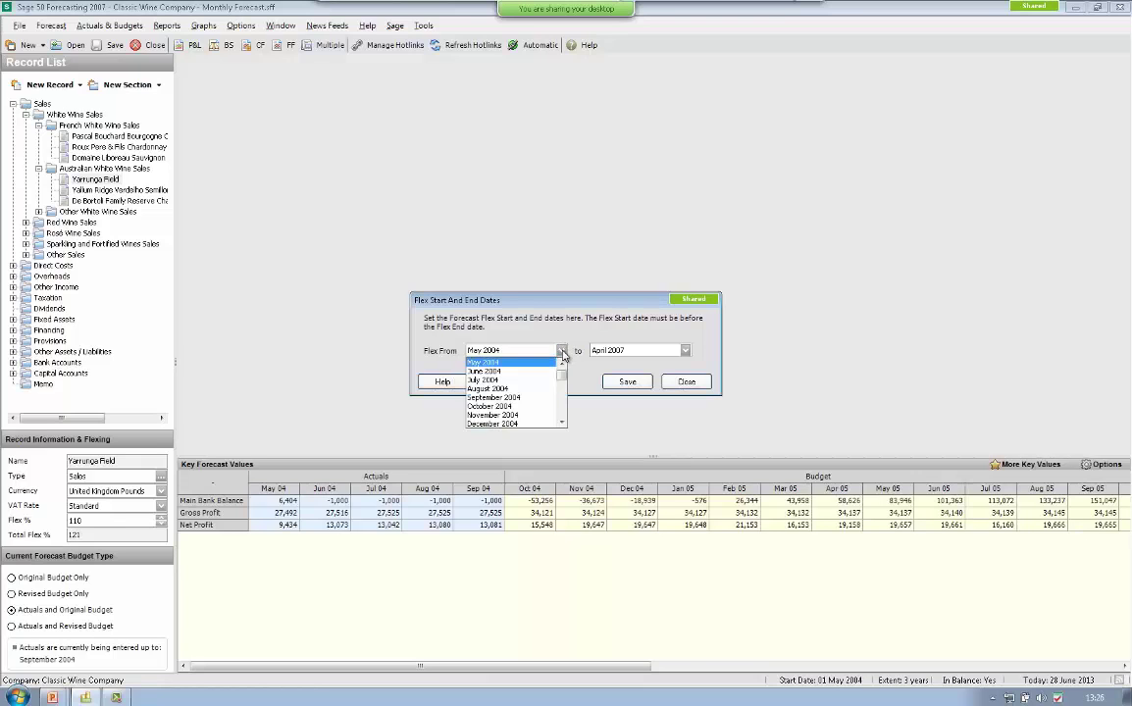
{"action": "left_click", "coordinate": [559, 384]}
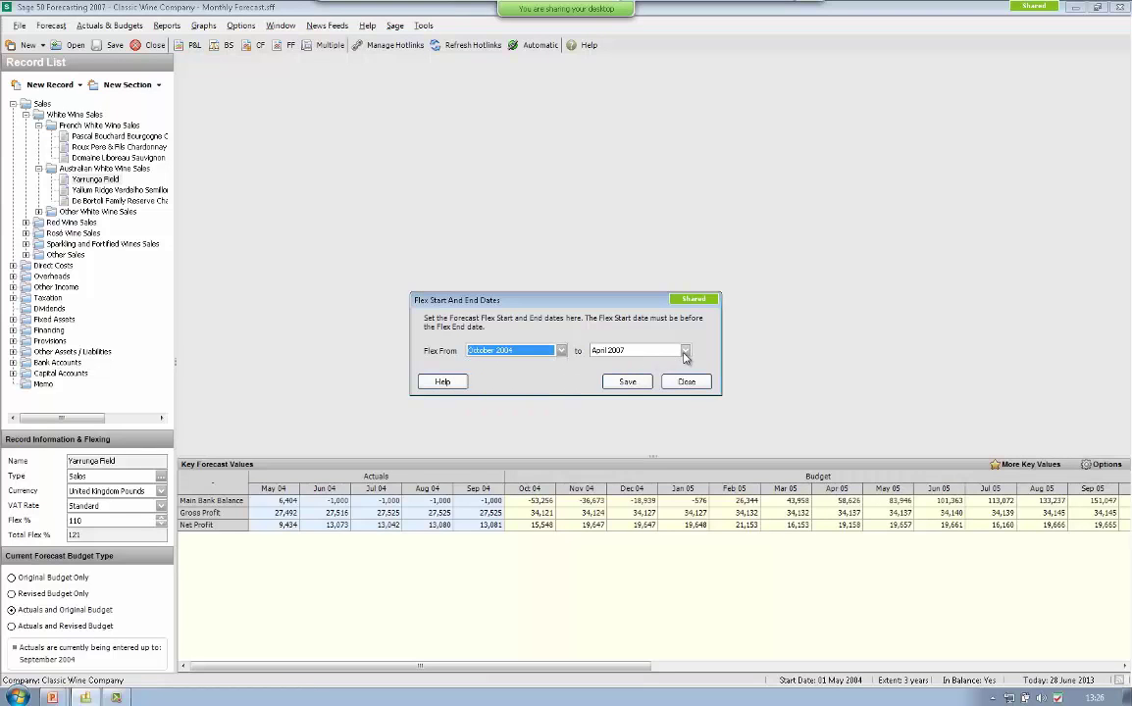
{"action": "left_click", "coordinate": [684, 350]}
{"action": "left_click_drag", "start_coordinate": [687, 420], "coordinate": [667, 398]}
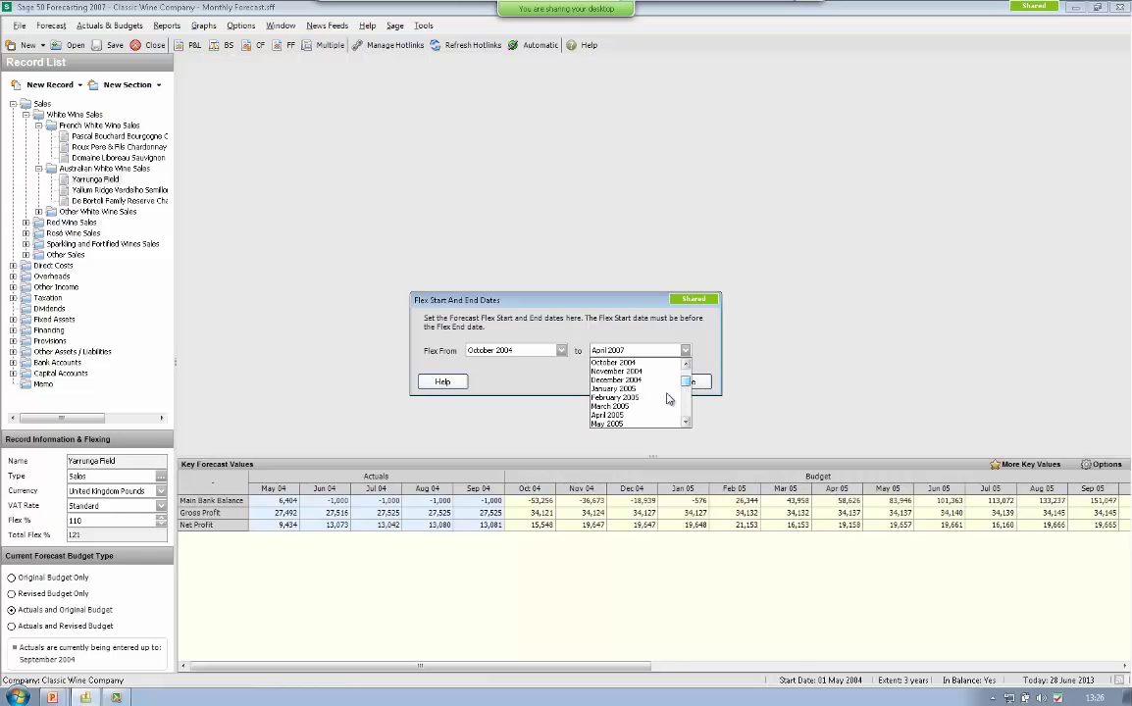
{"action": "left_click", "coordinate": [667, 398]}
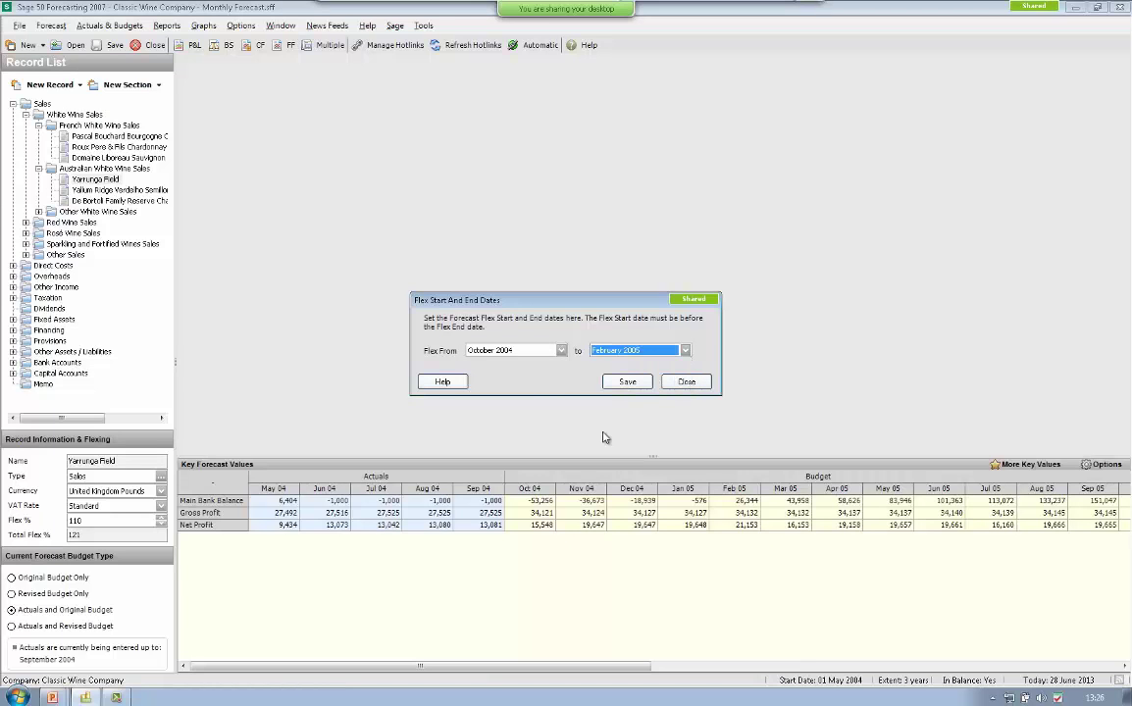
{"action": "left_click", "coordinate": [629, 383]}
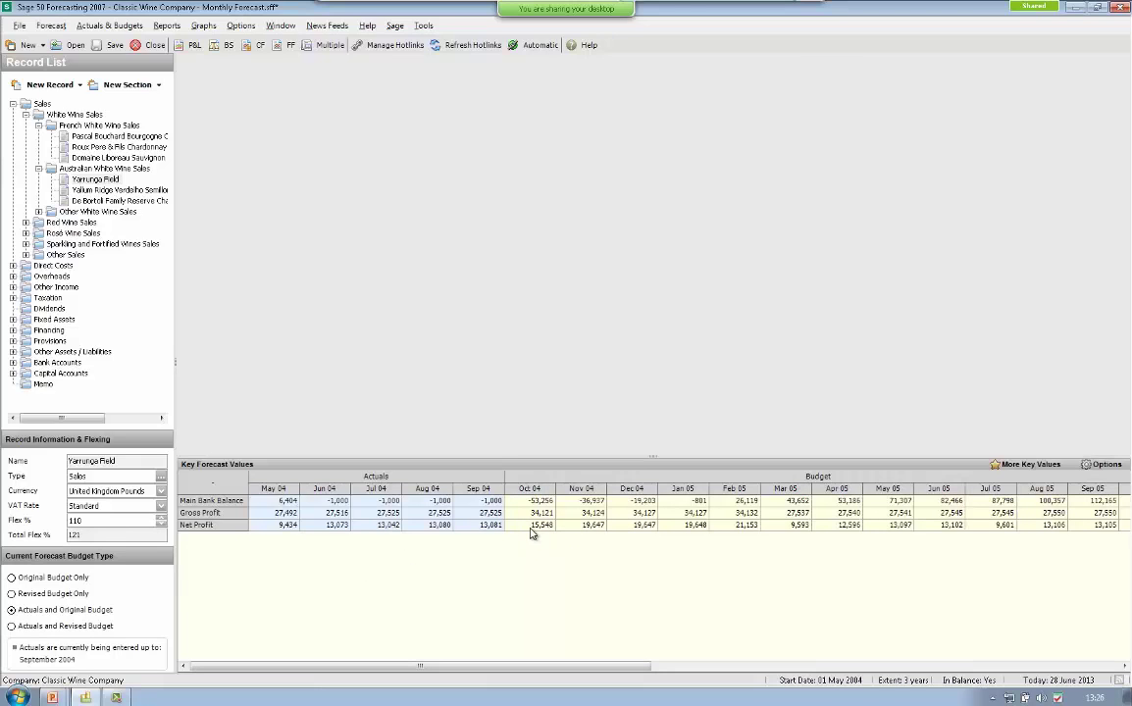
- Inspect Forecast > Flexing > Set Flex Values as Base Data, close it unsaved, and reopen Flexing
{"action": "left_click", "coordinate": [51, 25]}
{"action": "mouse_move", "coordinate": [64, 149]}
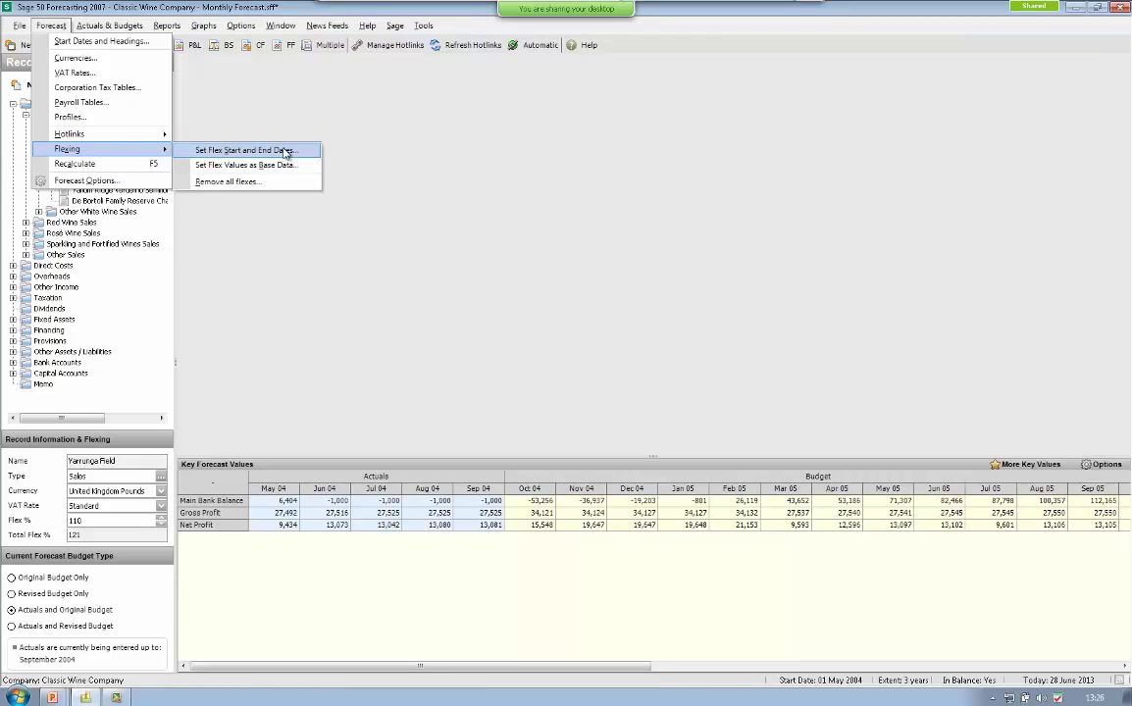
{"action": "left_click", "coordinate": [295, 172]}
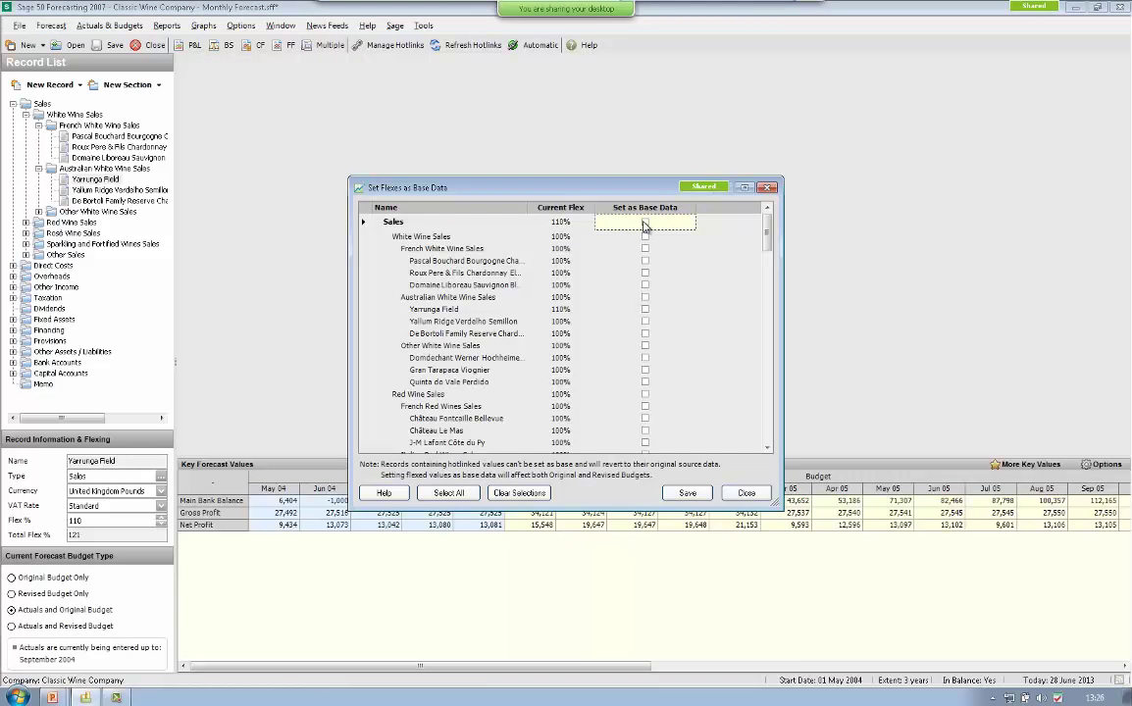
{"action": "left_click", "coordinate": [750, 494]}
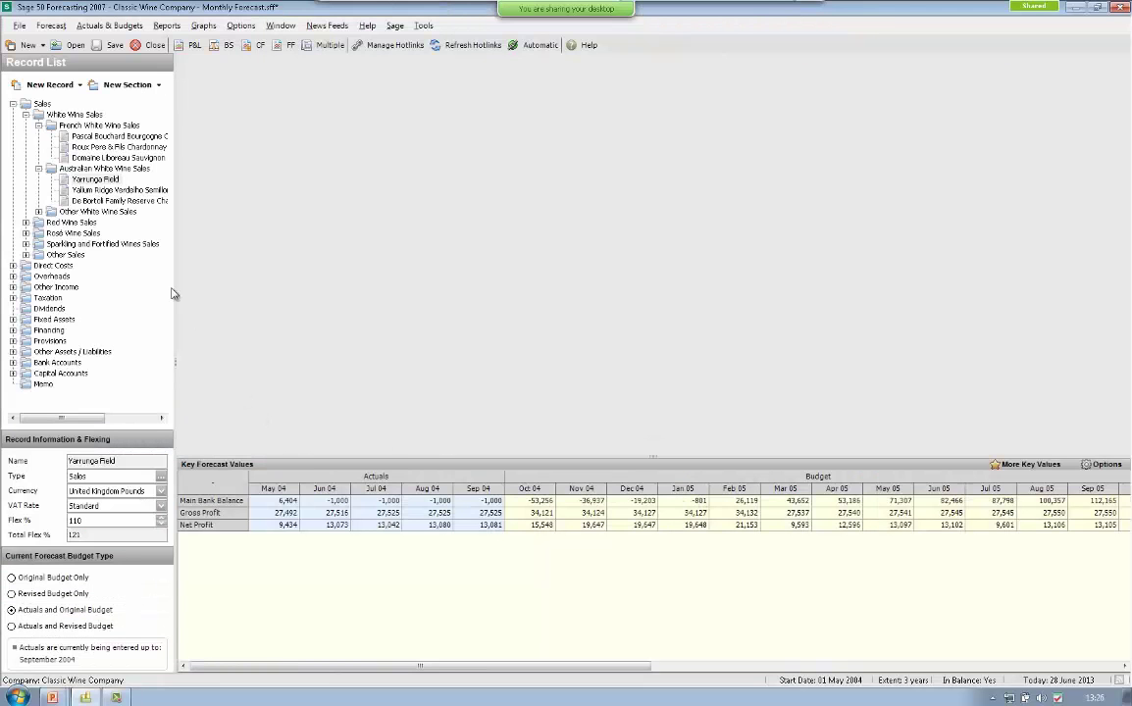
{"action": "left_click", "coordinate": [51, 25]}
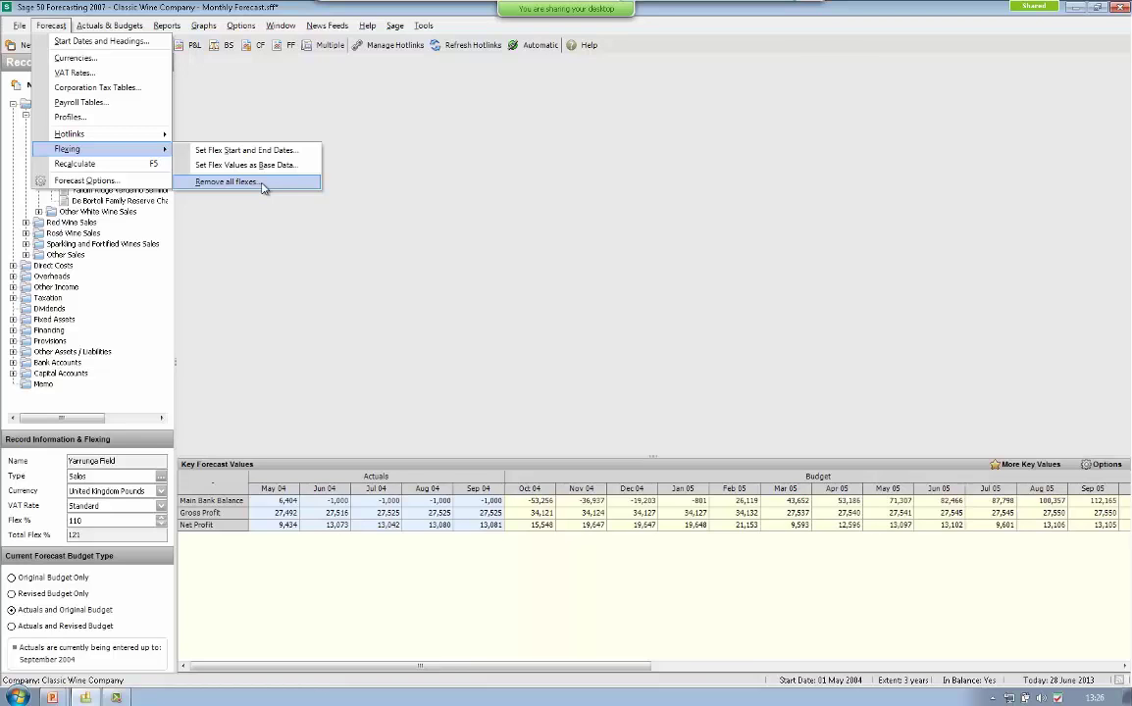
- Remove all flexes so Yarrunga Field returns to a 100% total flex
{"action": "left_click", "coordinate": [263, 185]}
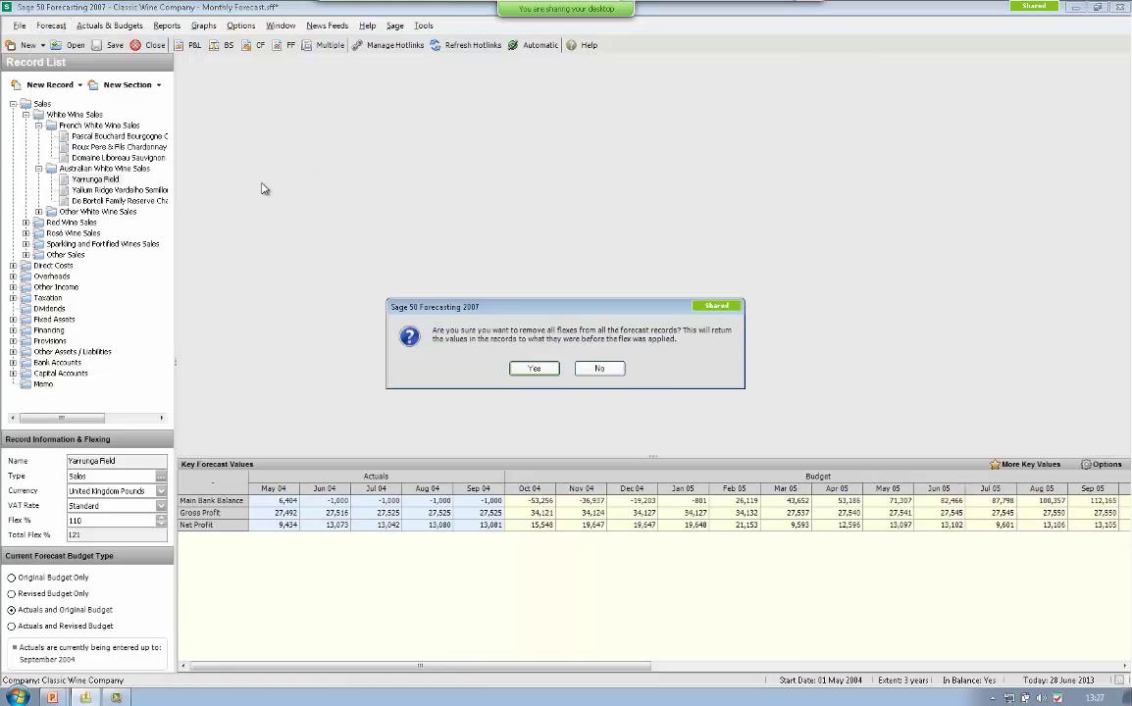
{"action": "left_click", "coordinate": [536, 372]}
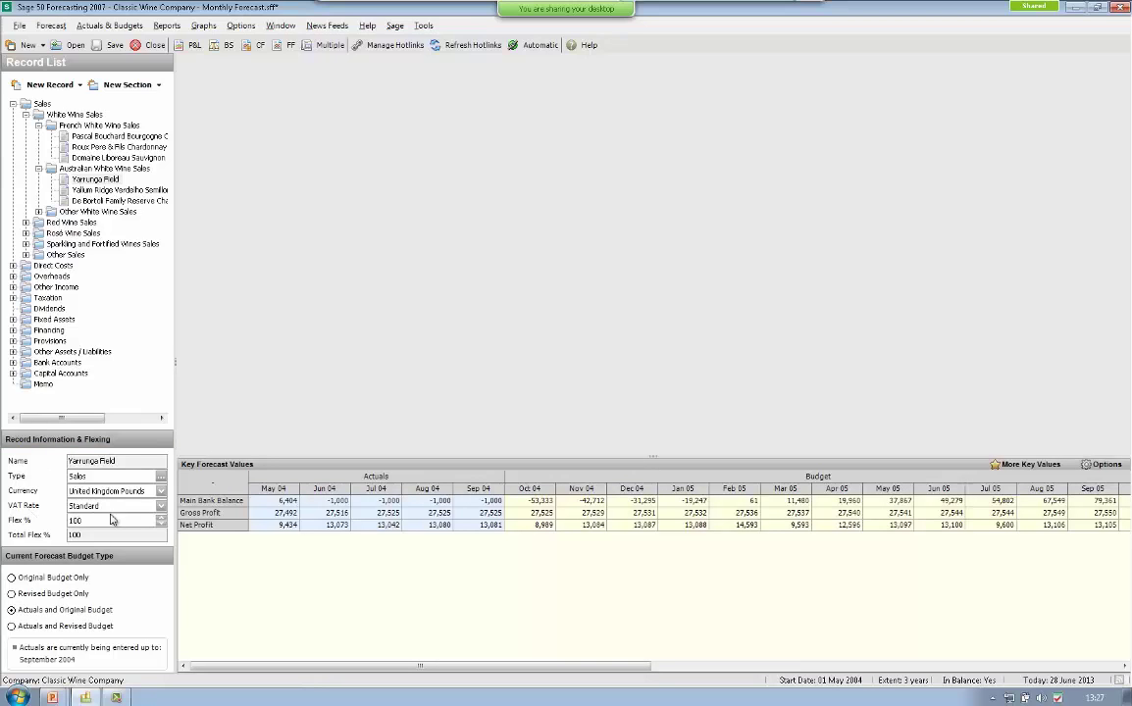
- Collapse Sales and check which new record types the Direct Costs section offers
{"action": "left_click", "coordinate": [13, 104]}
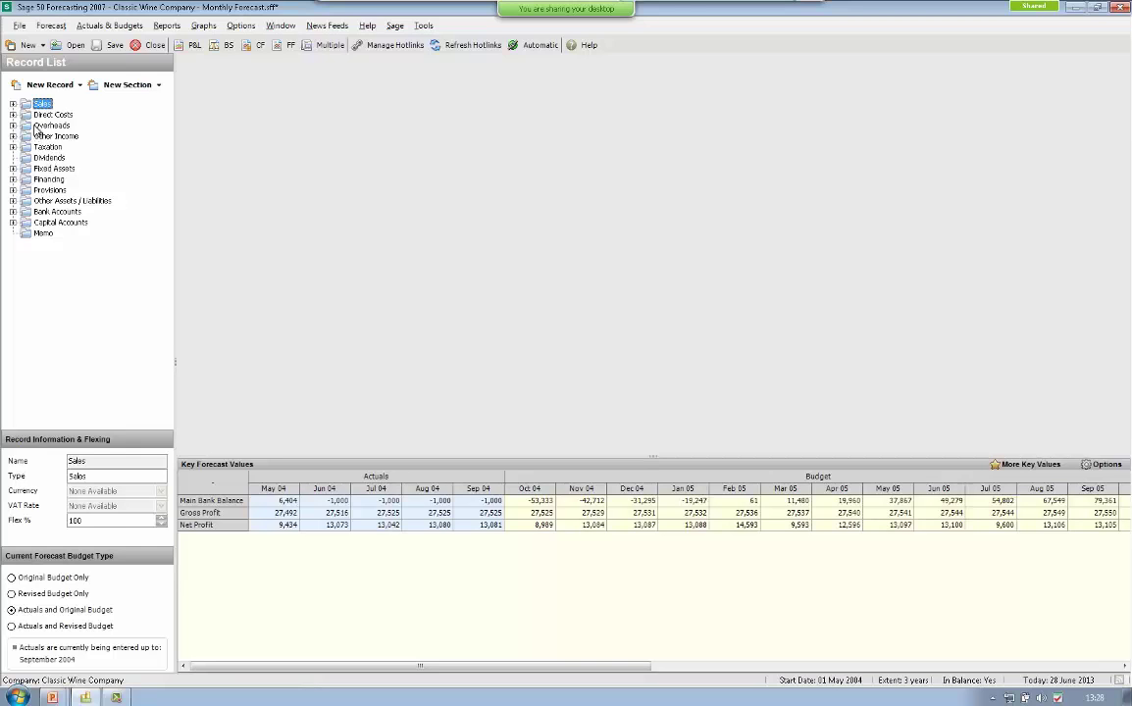
{"action": "left_click", "coordinate": [39, 115]}
{"action": "left_click", "coordinate": [79, 86]}
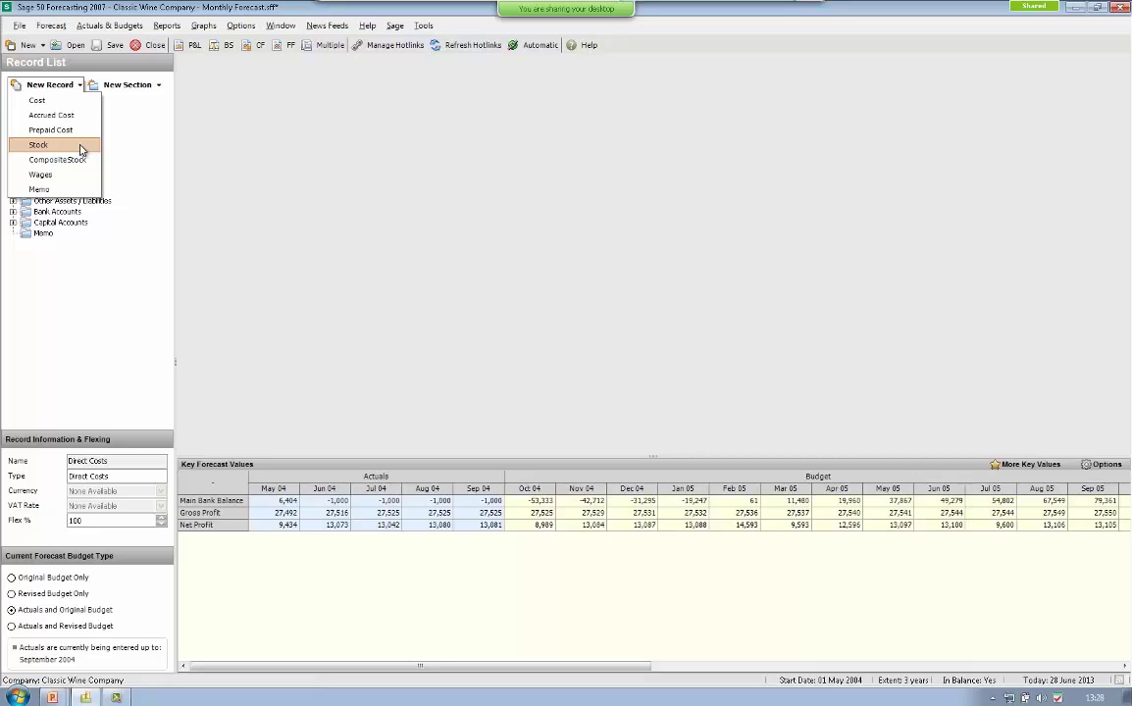
{"action": "left_click", "coordinate": [131, 185]}
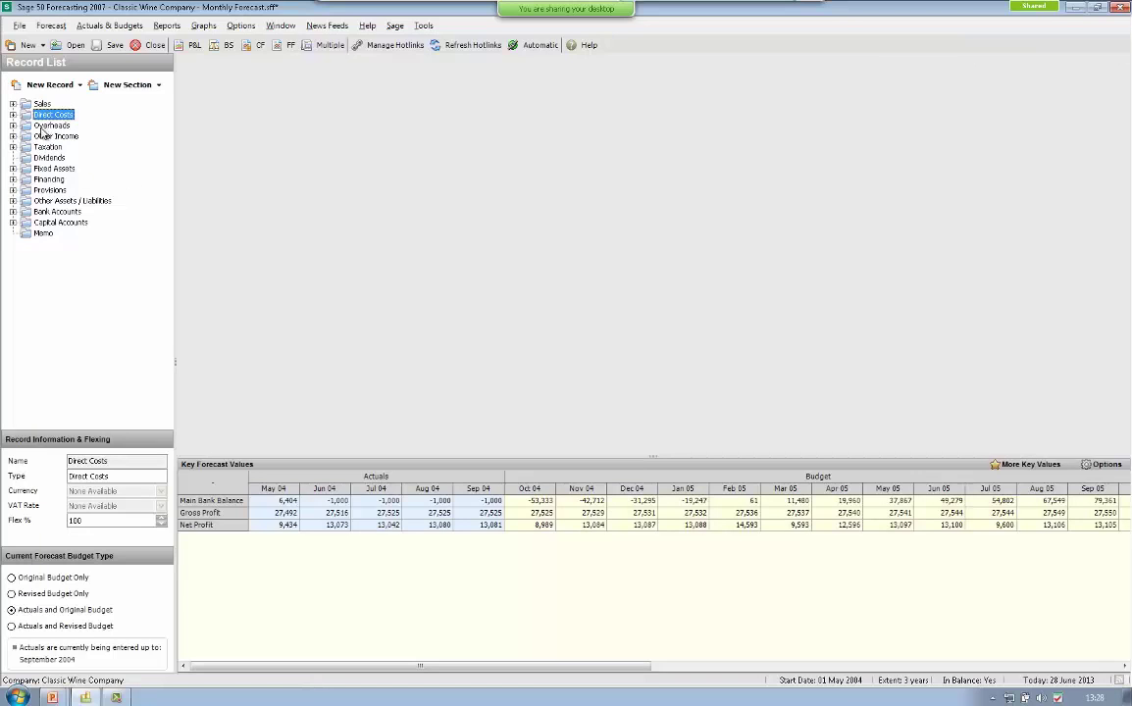
- Add a new Financed Asset record under Fixed Assets
{"action": "left_click", "coordinate": [53, 168]}
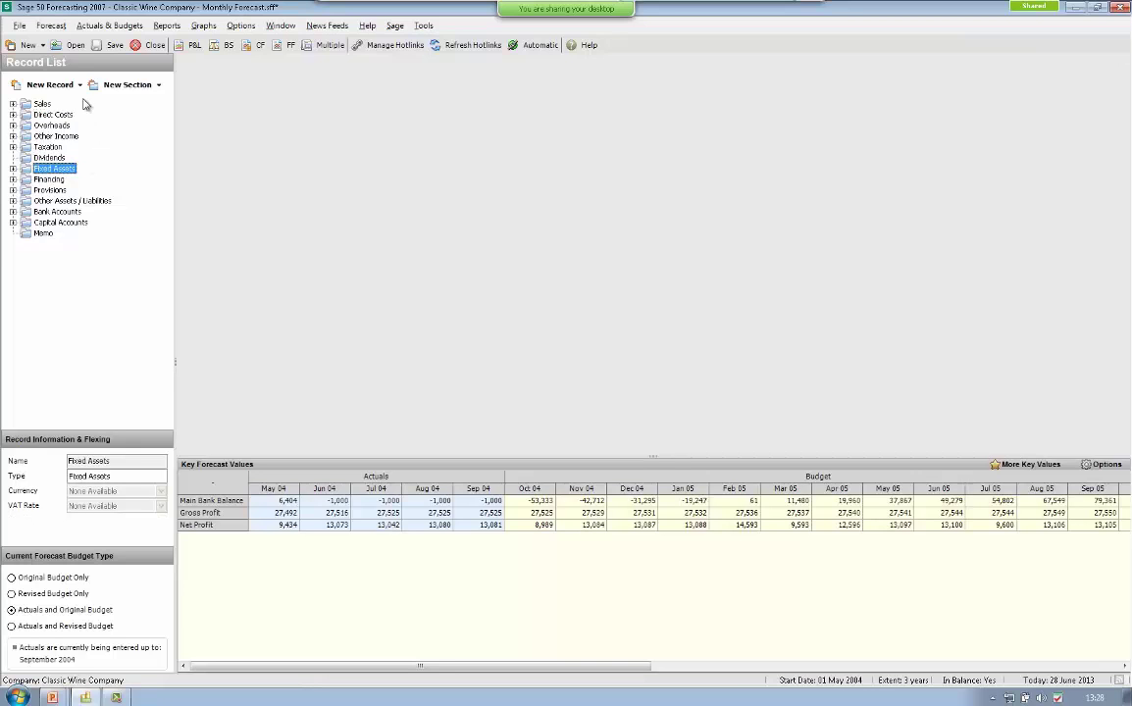
{"action": "left_click", "coordinate": [82, 88]}
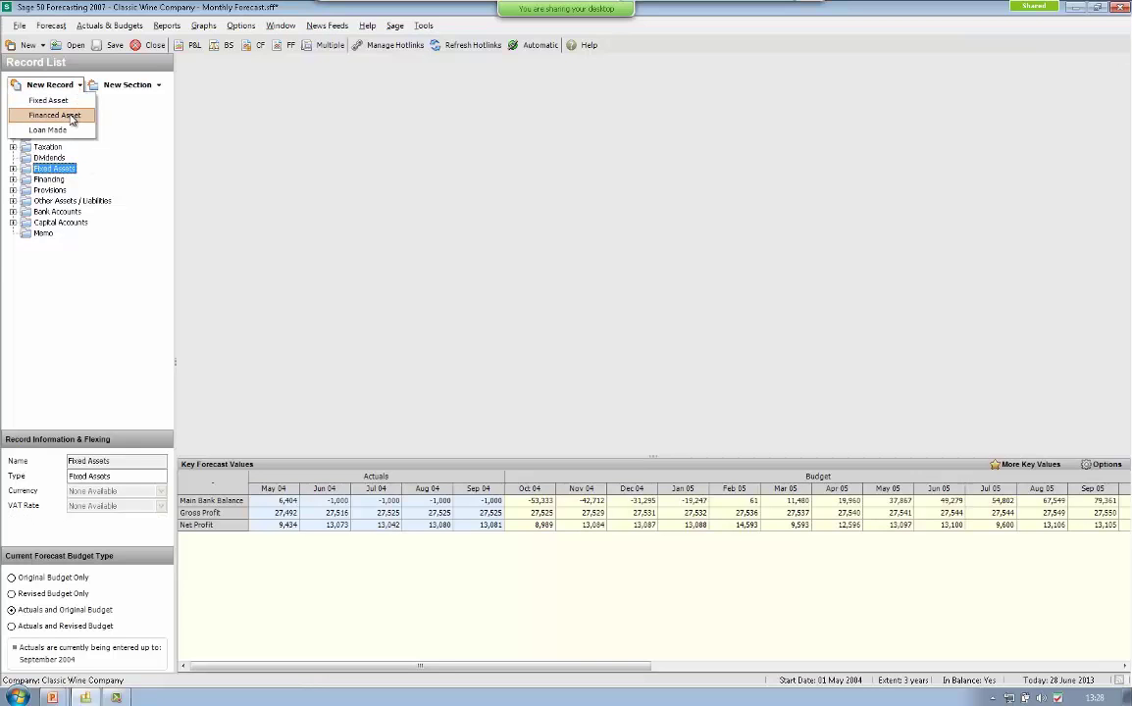
{"action": "left_click", "coordinate": [70, 116]}
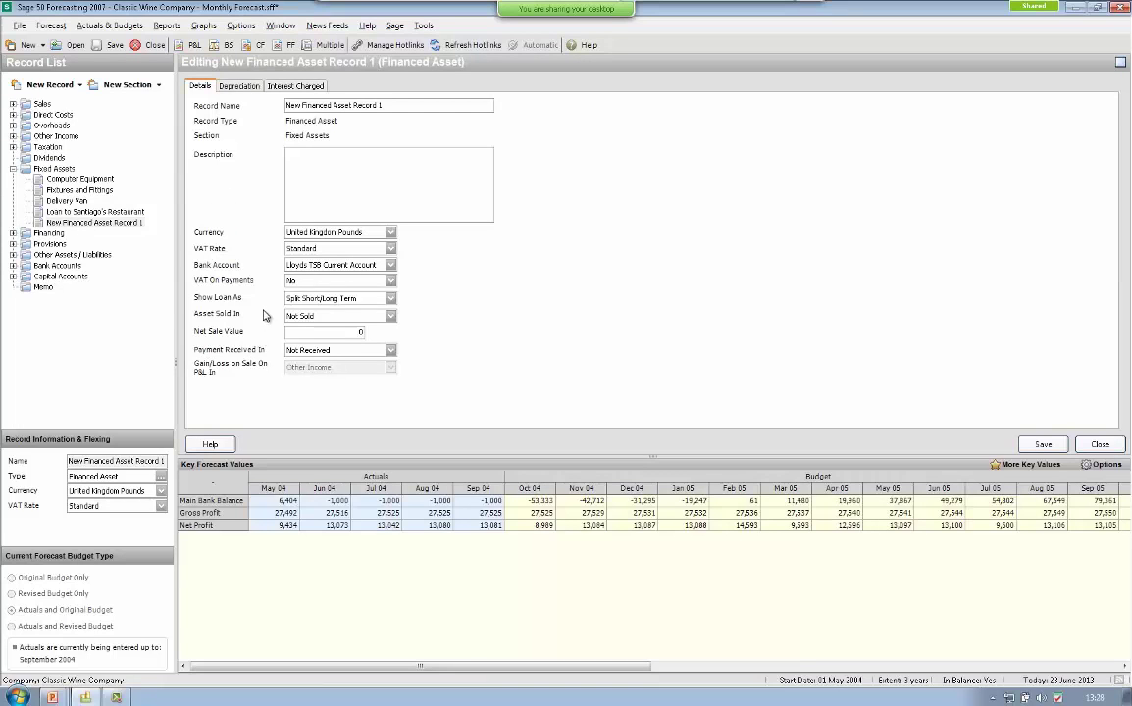
- Keep the loan shown split short/long term and the asset marked as not sold
{"action": "left_click", "coordinate": [391, 299]}
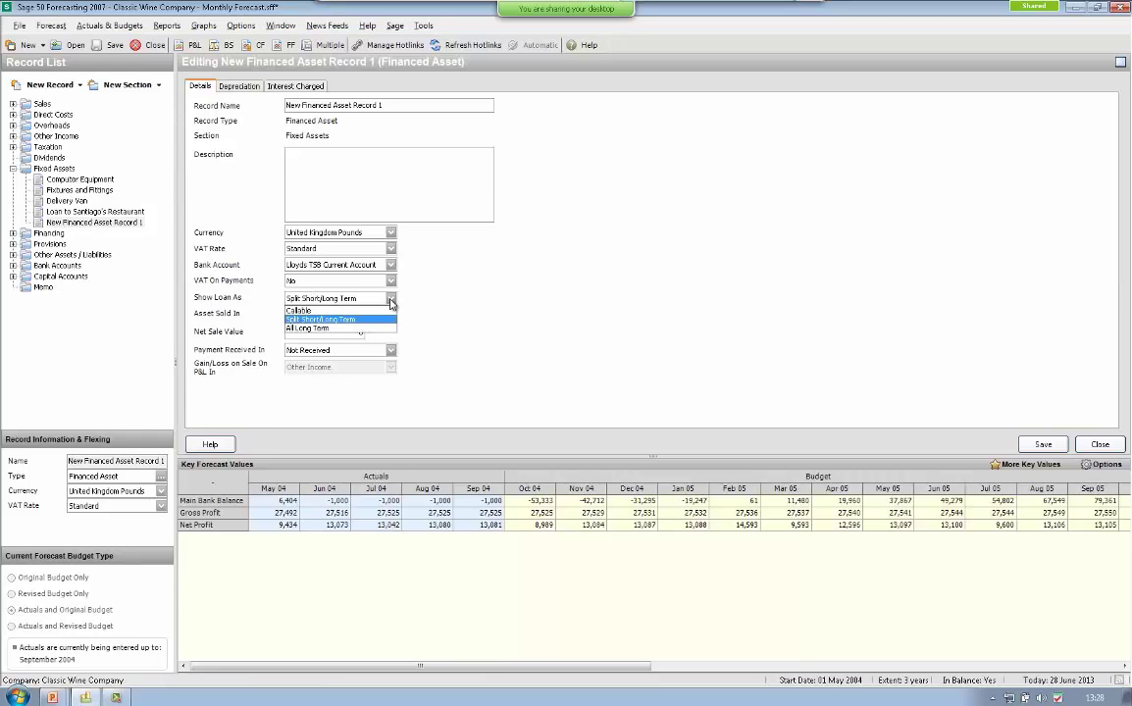
{"action": "left_click", "coordinate": [390, 300]}
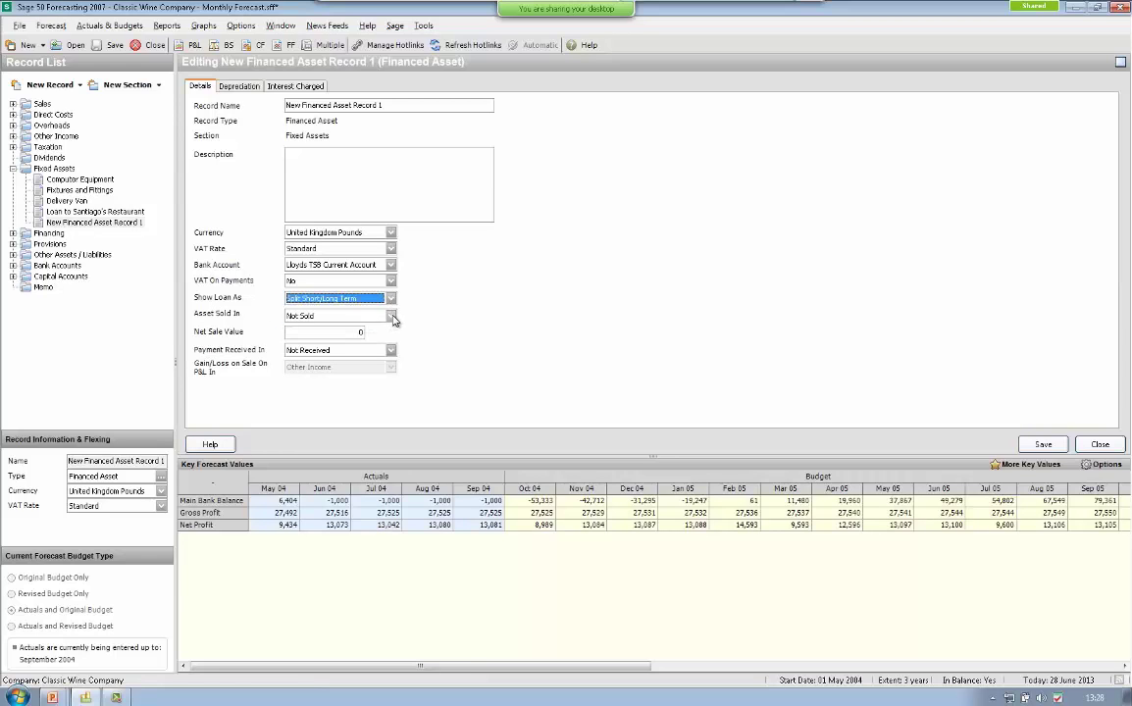
{"action": "left_click", "coordinate": [391, 316]}
{"action": "left_click", "coordinate": [392, 318]}
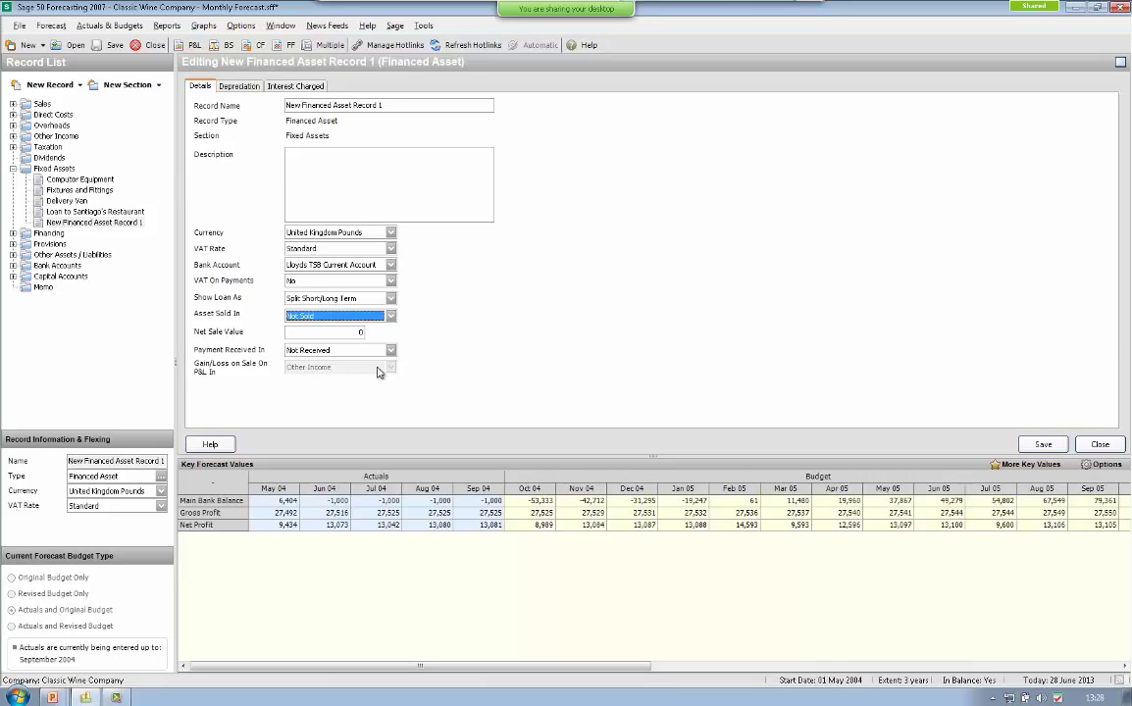
- Keep Enter Depreciation posting to Direct Costs, review interest charged, and close the record
{"action": "left_click", "coordinate": [240, 88]}
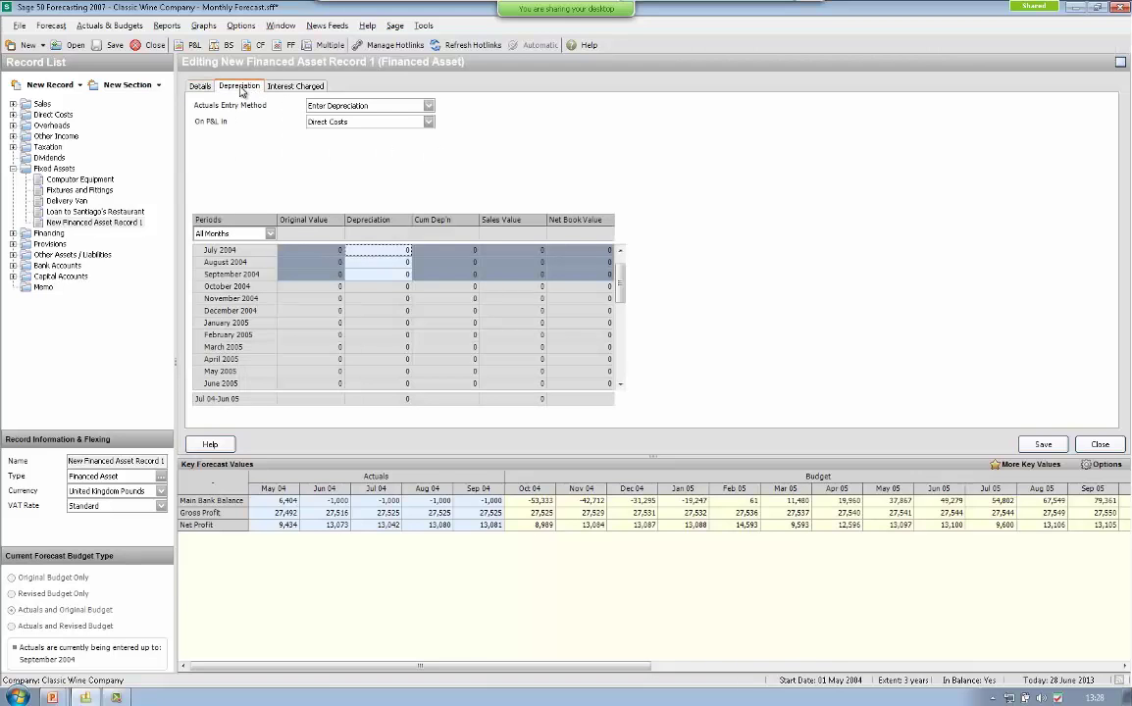
{"action": "left_click", "coordinate": [391, 105]}
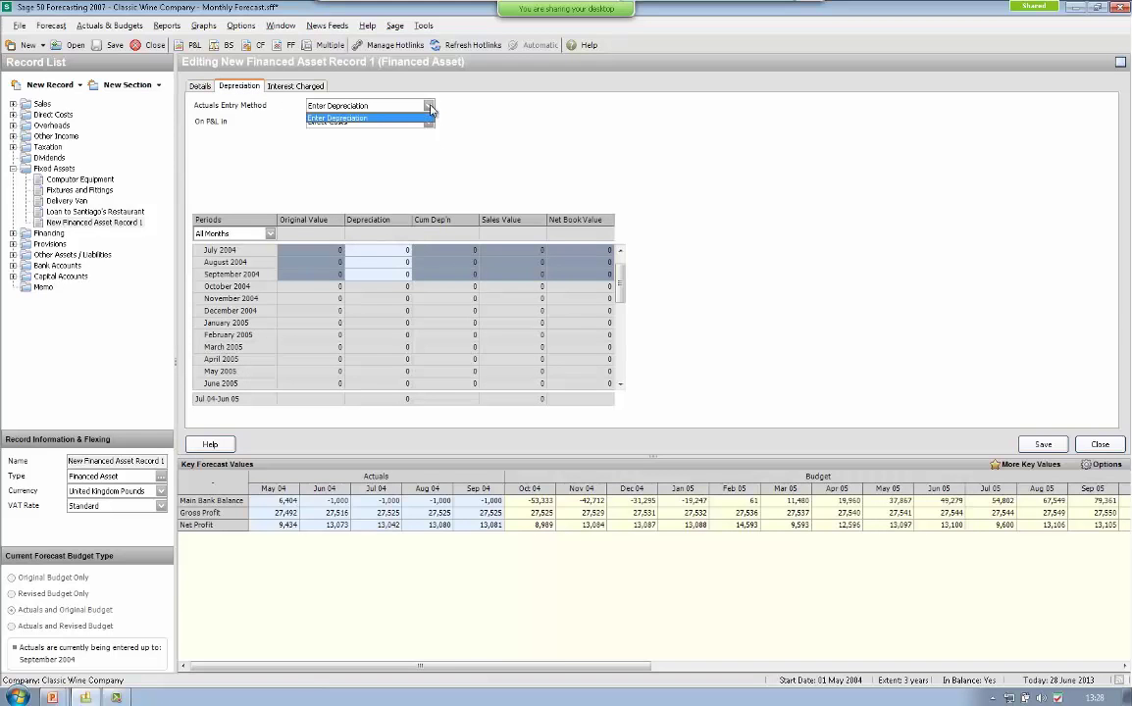
{"action": "left_click", "coordinate": [373, 114]}
{"action": "left_click", "coordinate": [428, 123]}
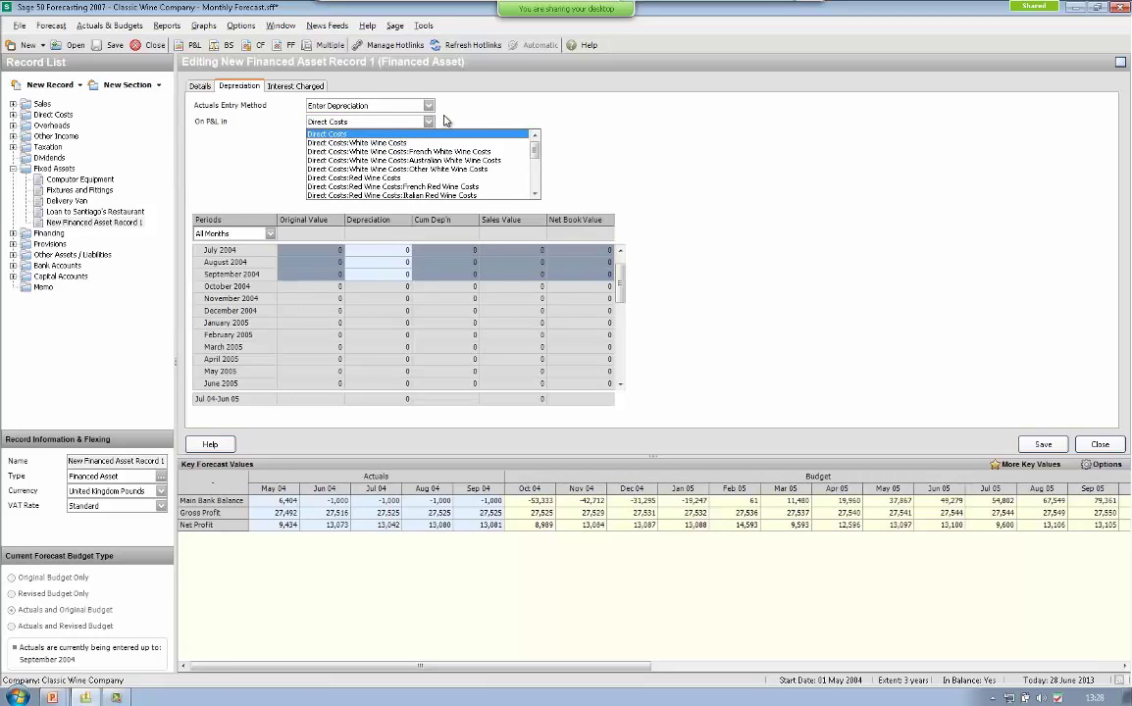
{"action": "left_click", "coordinate": [429, 122]}
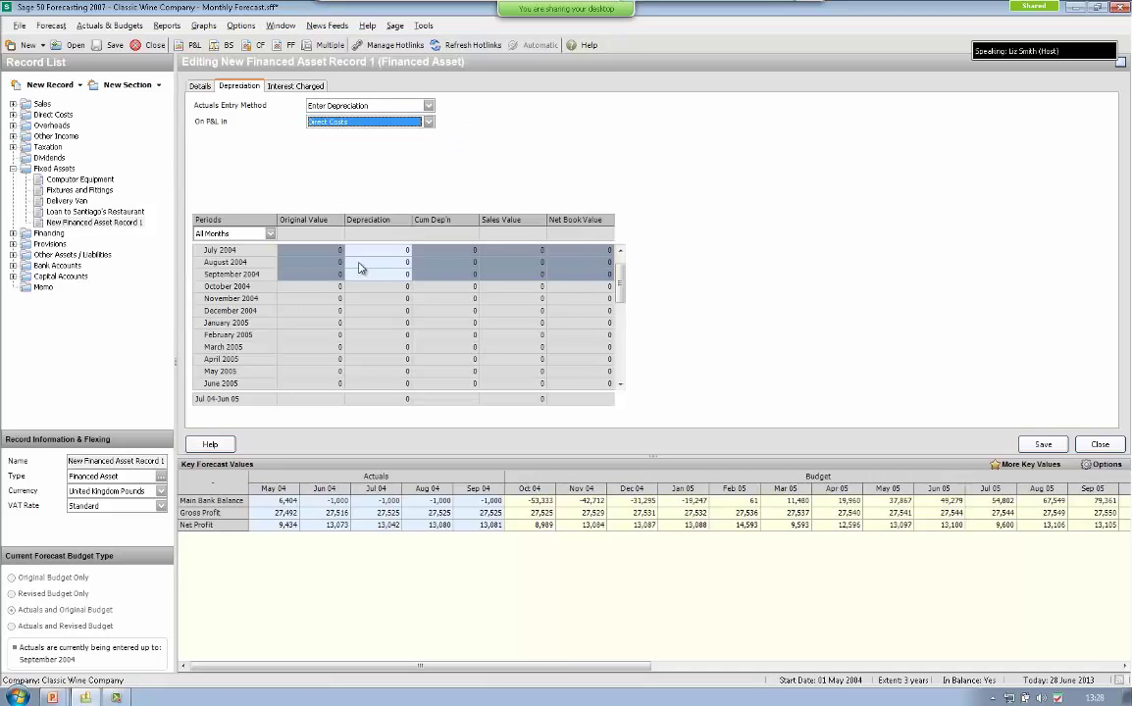
{"action": "left_click", "coordinate": [291, 86]}
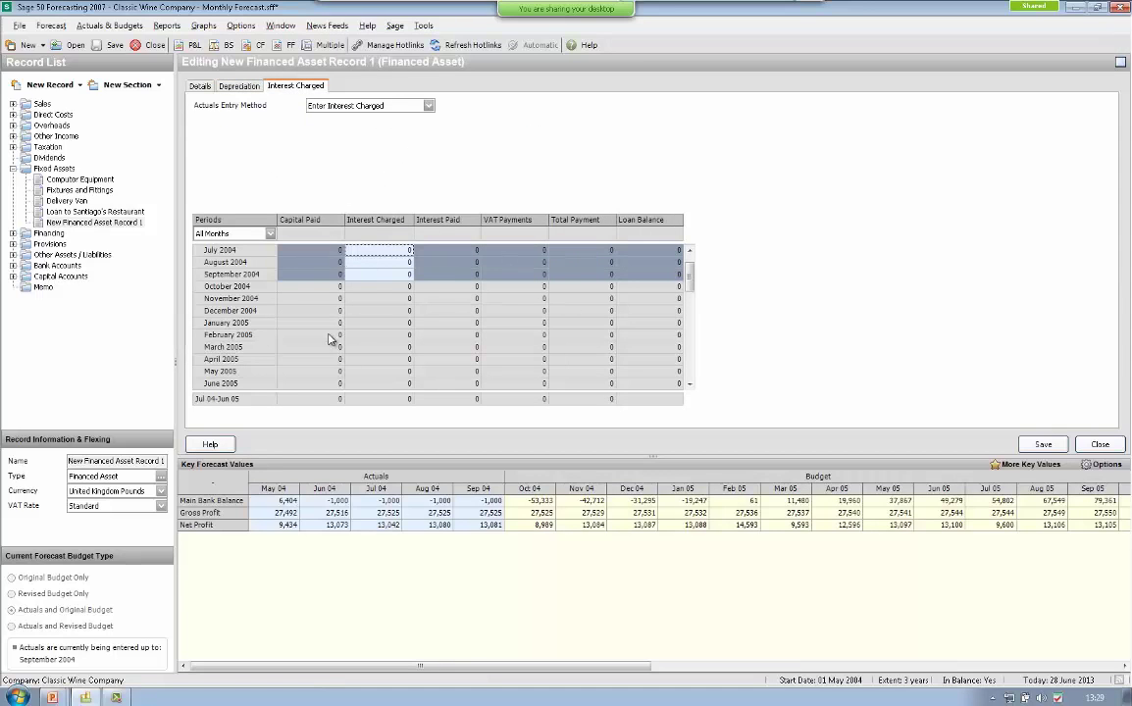
{"action": "left_click", "coordinate": [1100, 444]}
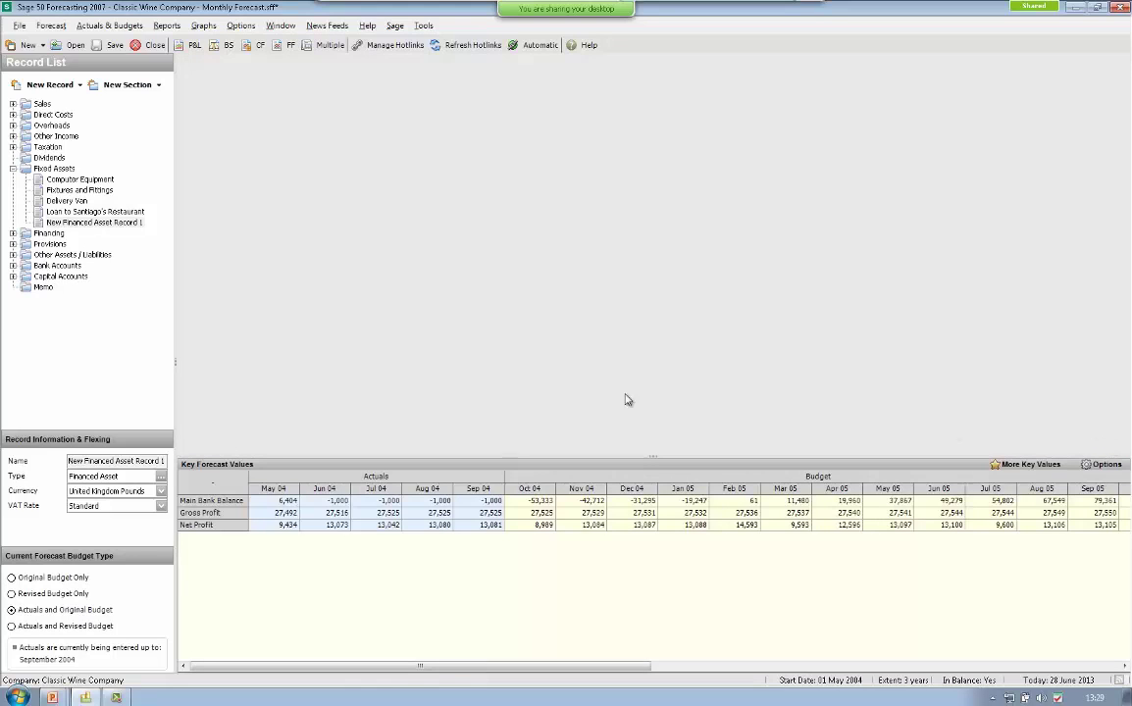
- Add New Loan Record 2 under Financing and view its Loan Balance details
{"action": "left_click", "coordinate": [46, 232]}
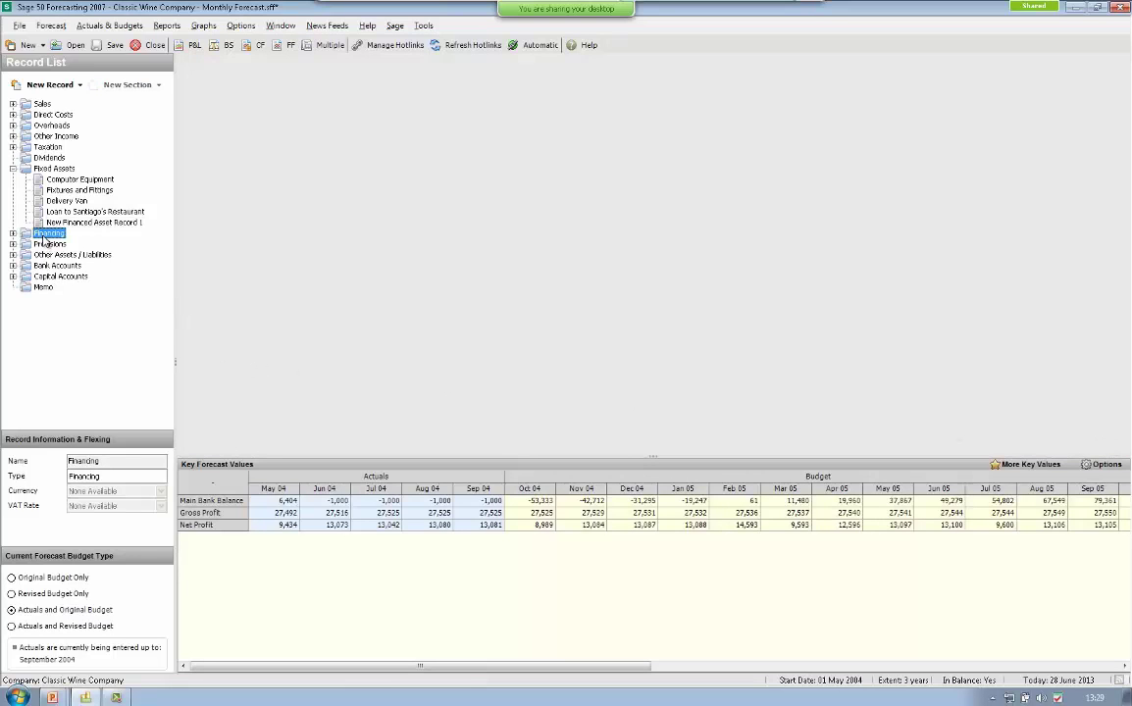
{"action": "left_click", "coordinate": [78, 85]}
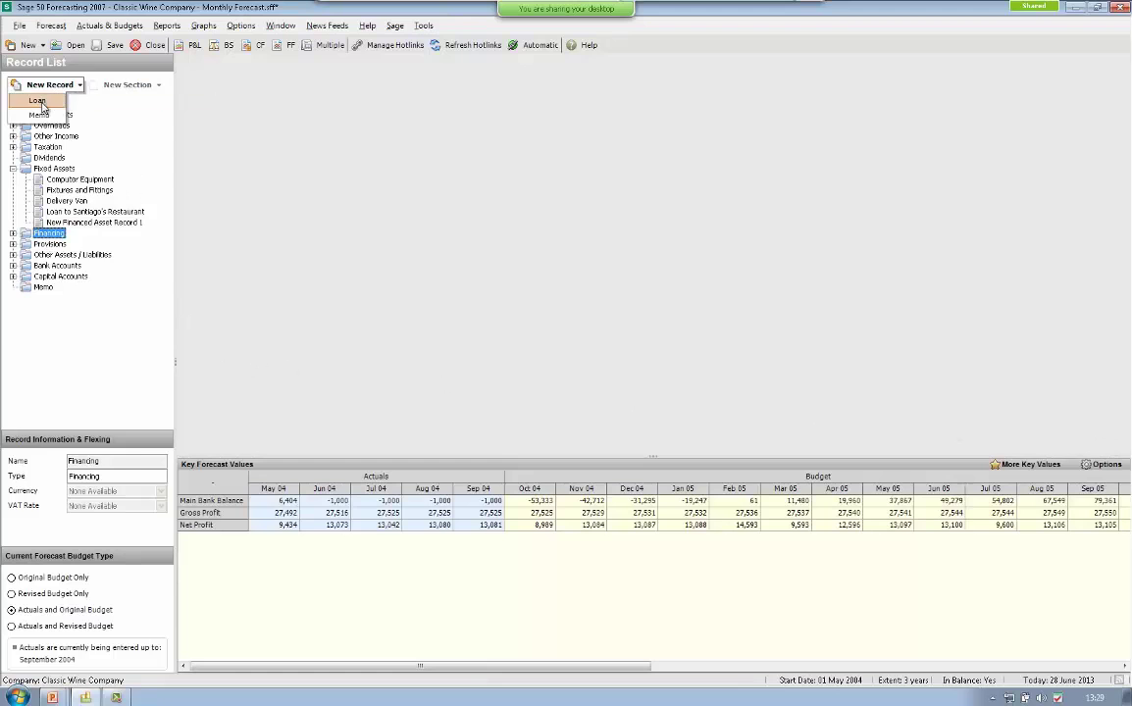
{"action": "left_click", "coordinate": [38, 101]}
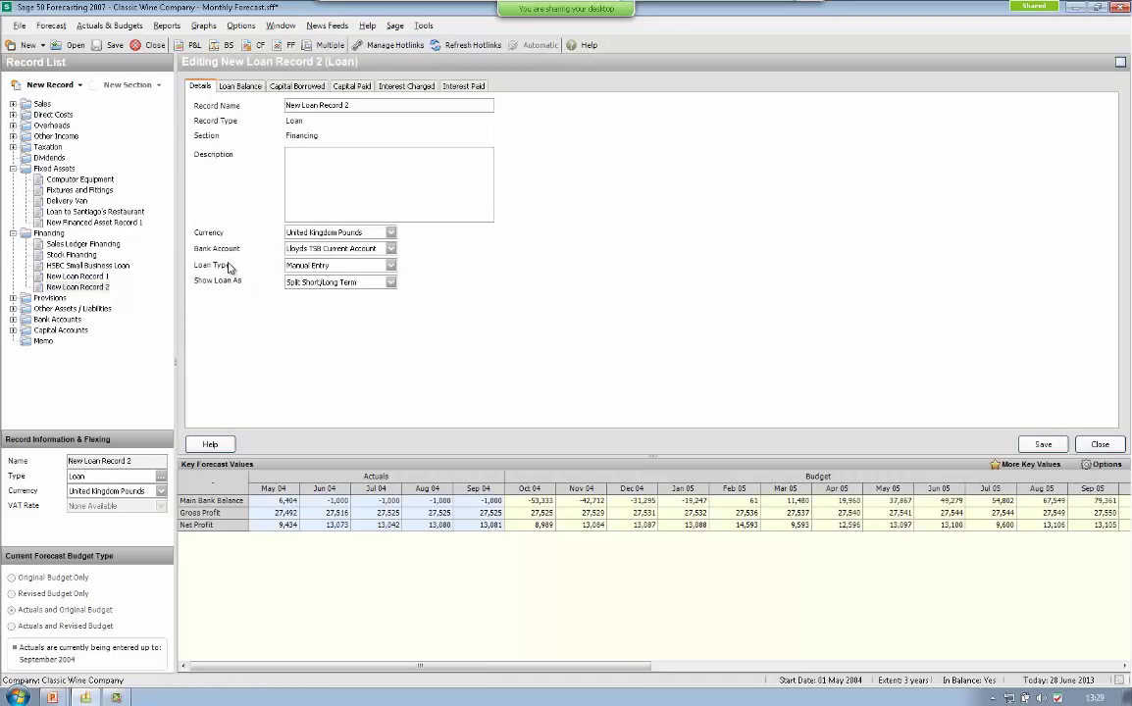
{"action": "left_click", "coordinate": [245, 87]}
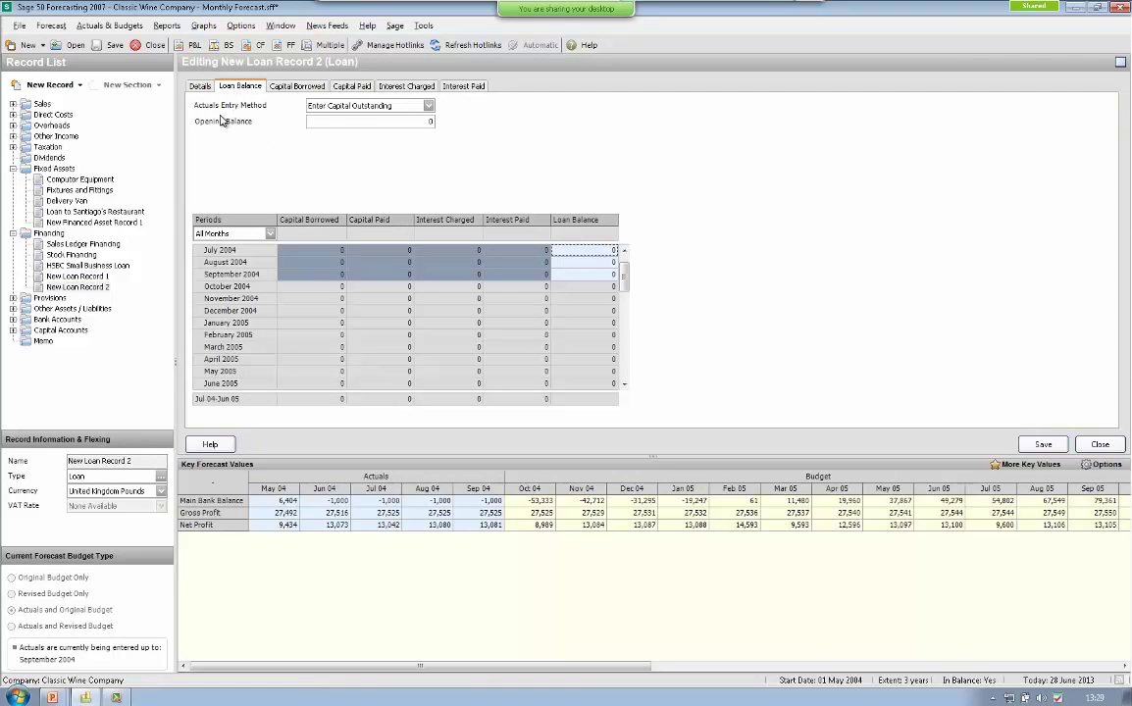
- Bring up the Actuals & Budgets menu options
{"action": "left_click", "coordinate": [127, 26]}
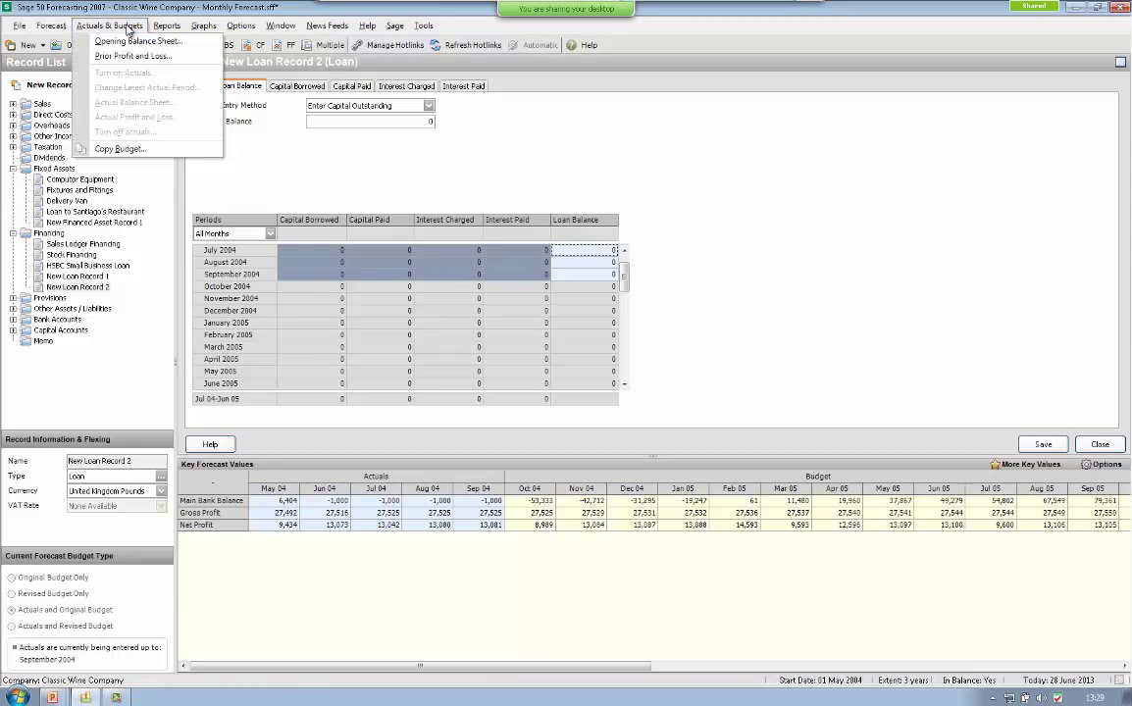
{"action": "left_click", "coordinate": [55, 26]}
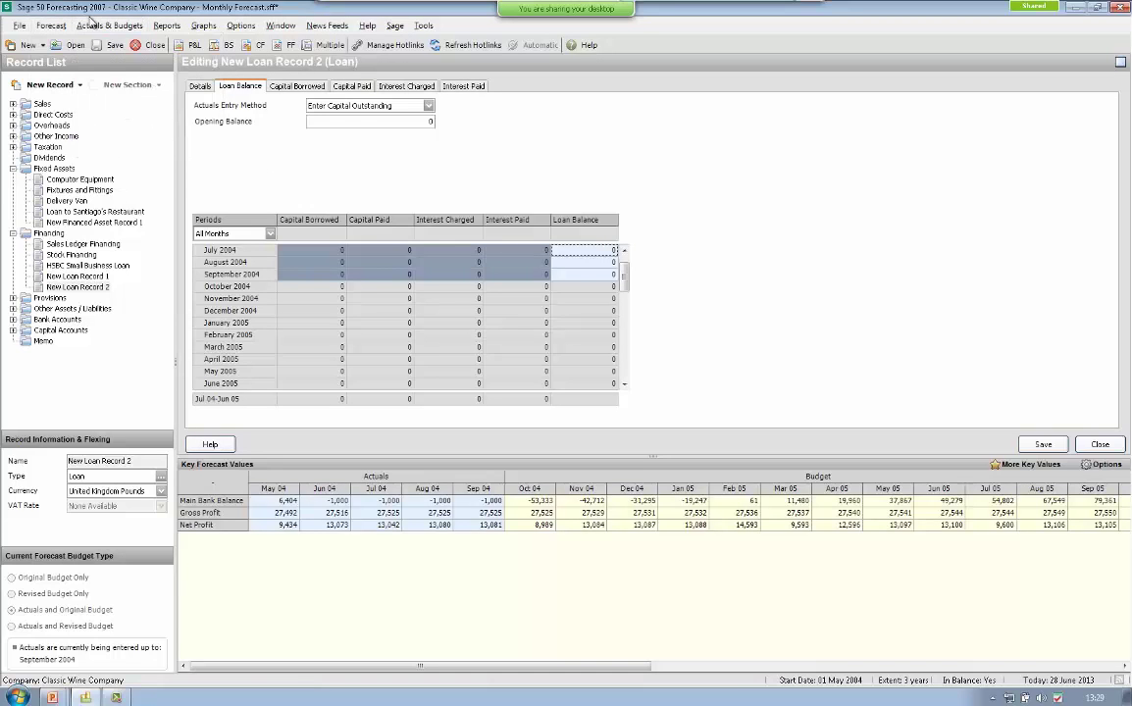
{"action": "left_click", "coordinate": [106, 25]}
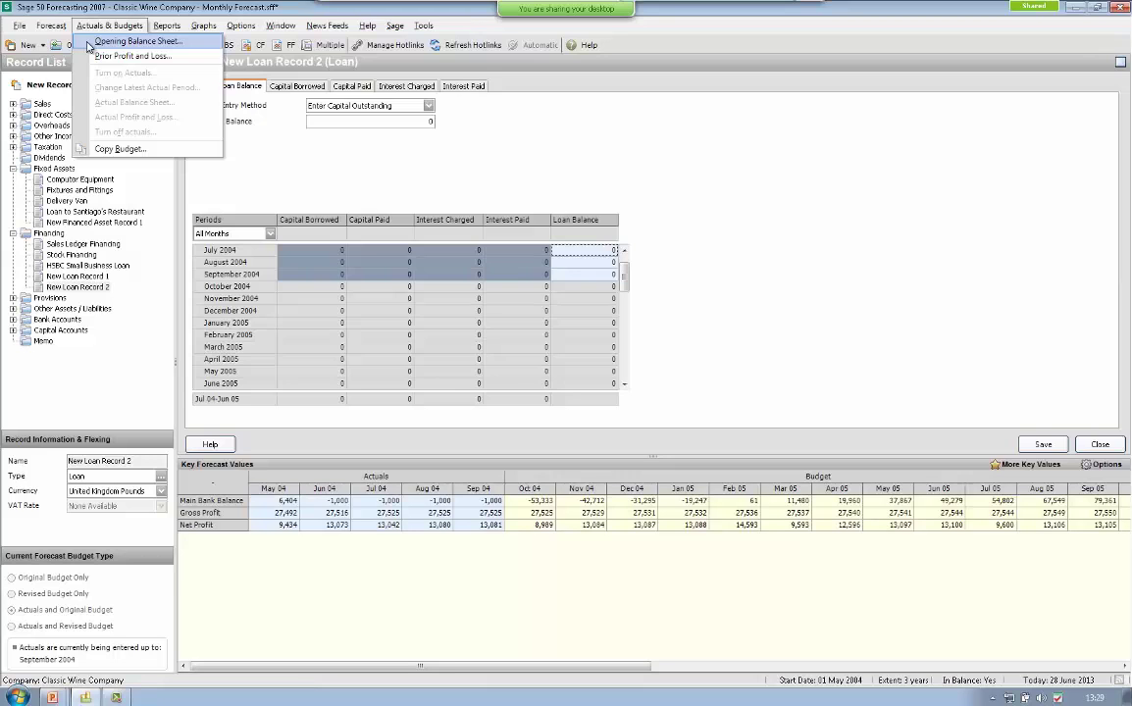
- Review the budget Opening Balance Sheet (20330 fixed, 97713 current assets), then close it
{"action": "left_click", "coordinate": [90, 43]}
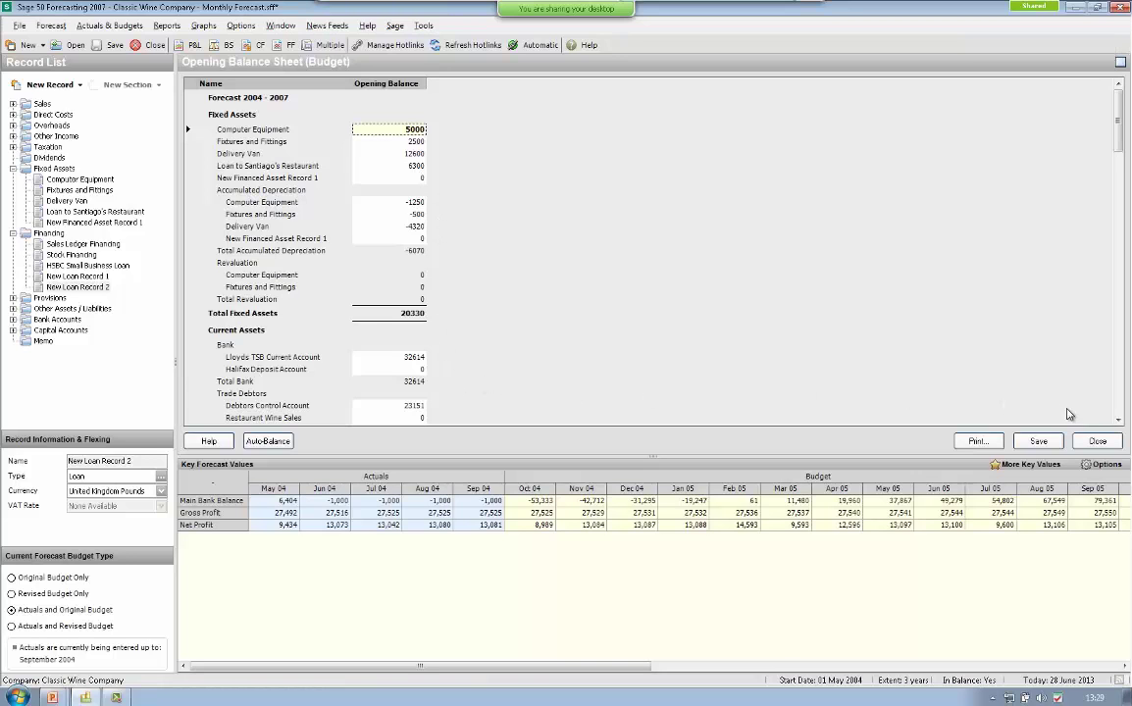
{"action": "left_click_drag", "start_coordinate": [1119, 423], "coordinate": [1120, 423]}
{"action": "left_click", "coordinate": [1095, 441]}
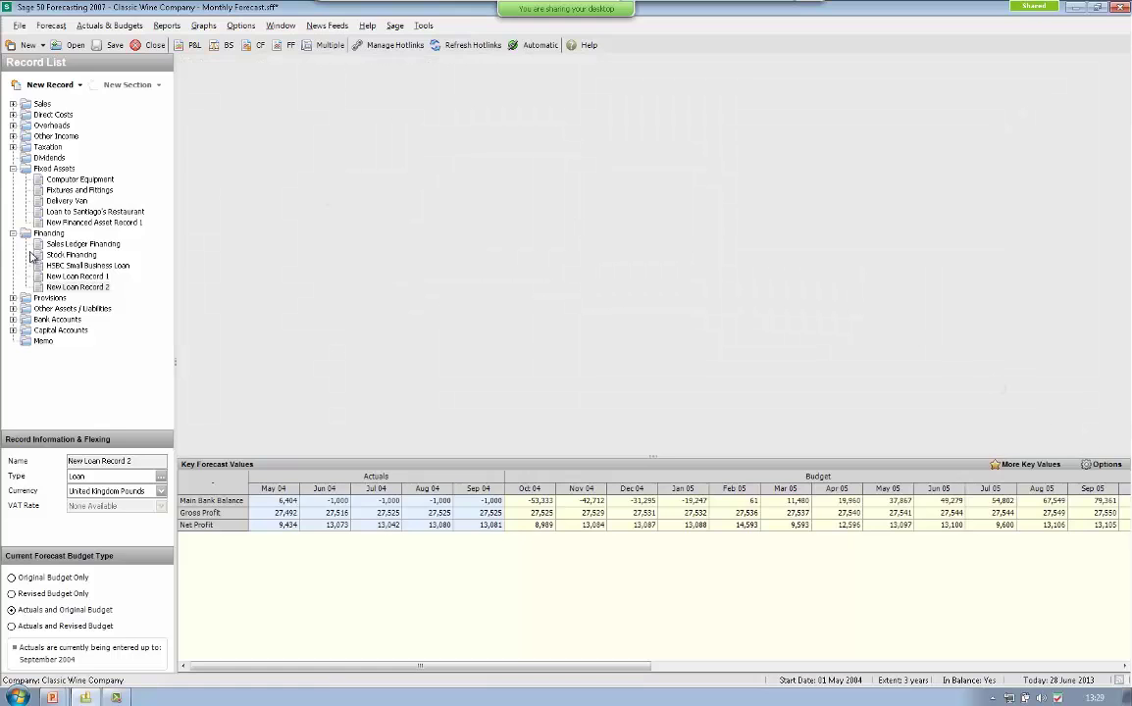
{"action": "double_click", "coordinate": [67, 288]}
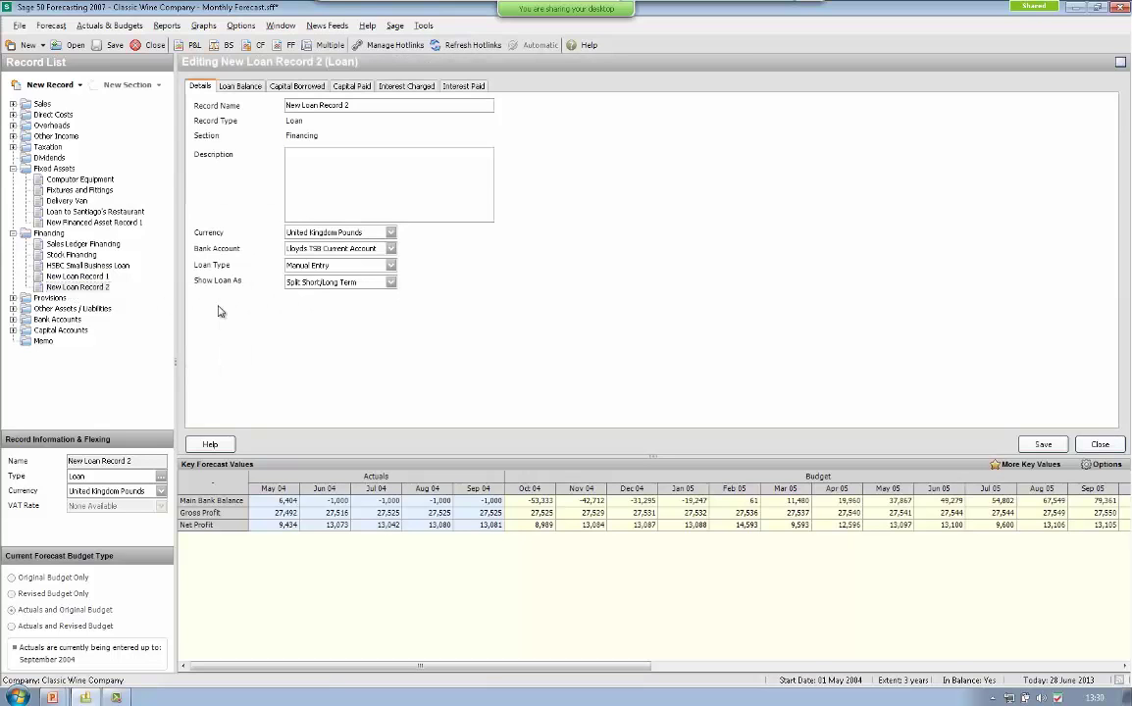
{"action": "left_click", "coordinate": [223, 87]}
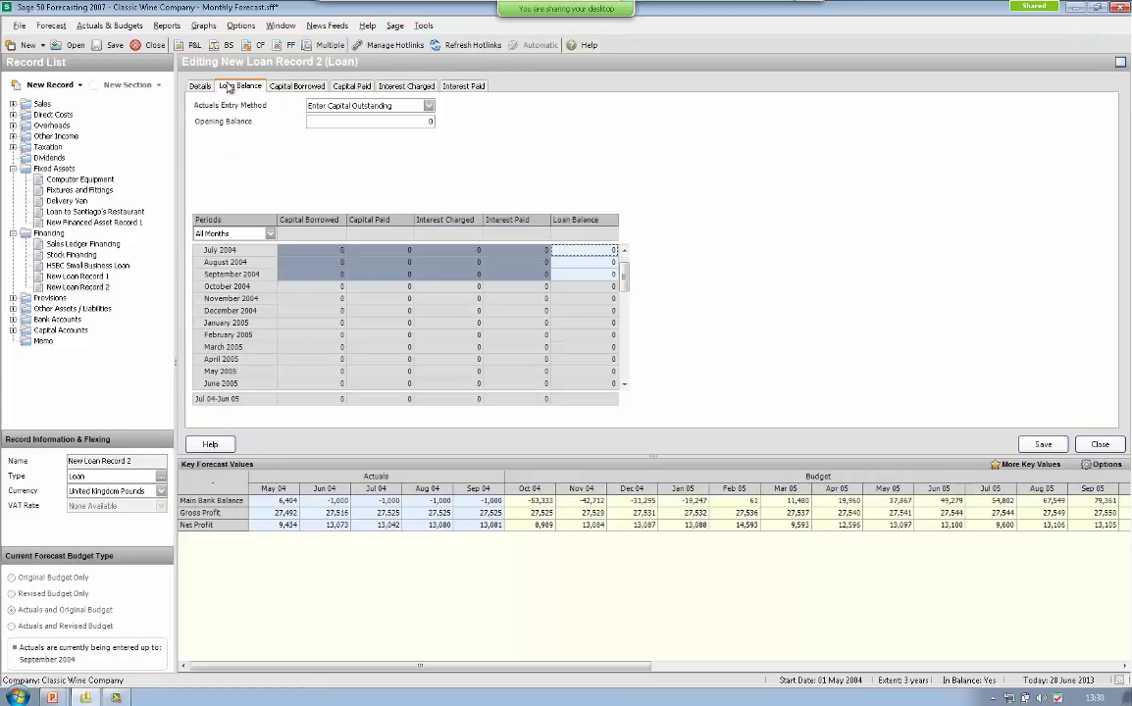
{"action": "left_click", "coordinate": [306, 87]}
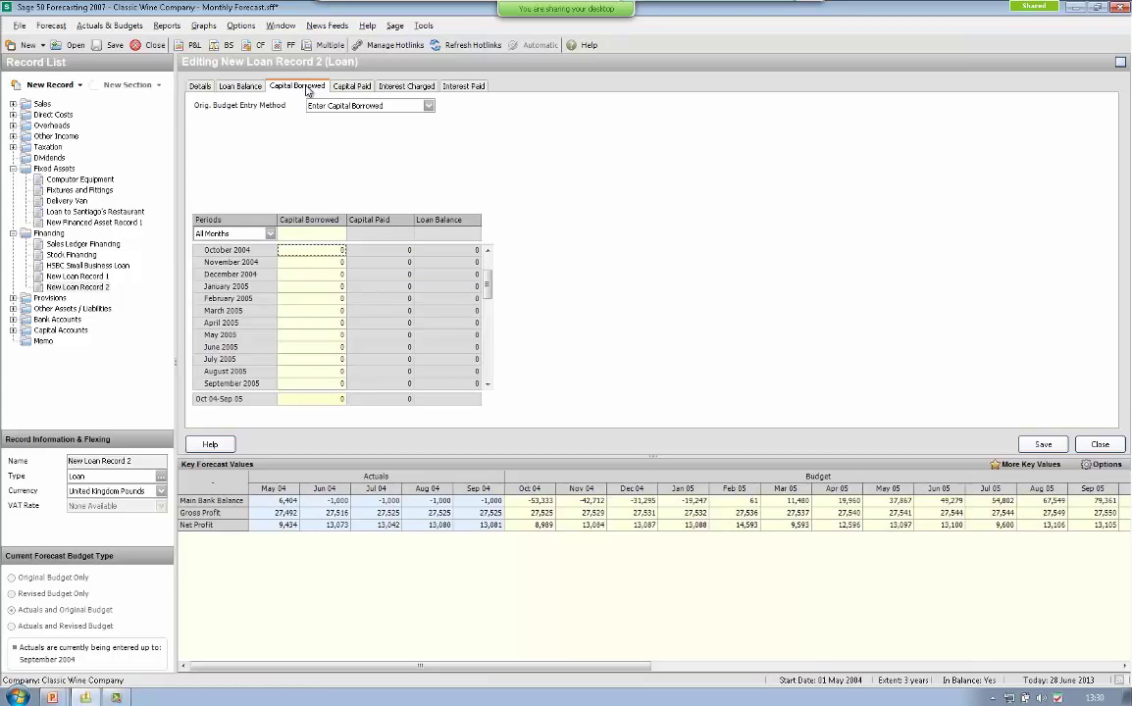
{"action": "left_click", "coordinate": [350, 88]}
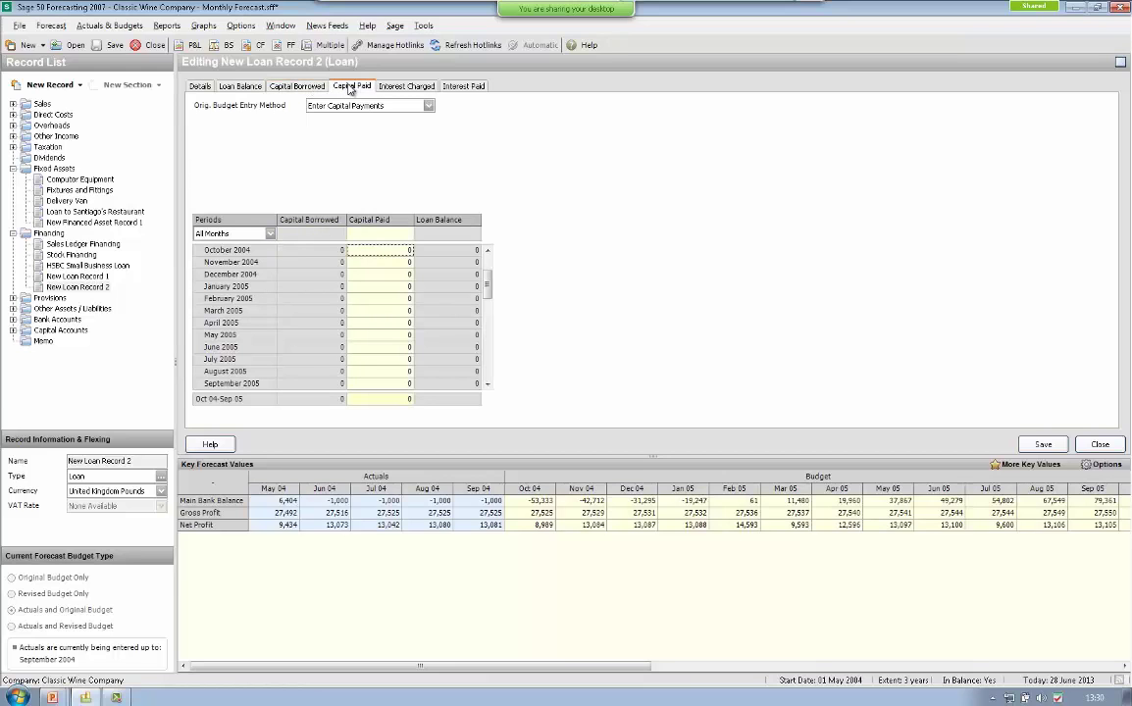
{"action": "left_click", "coordinate": [406, 87]}
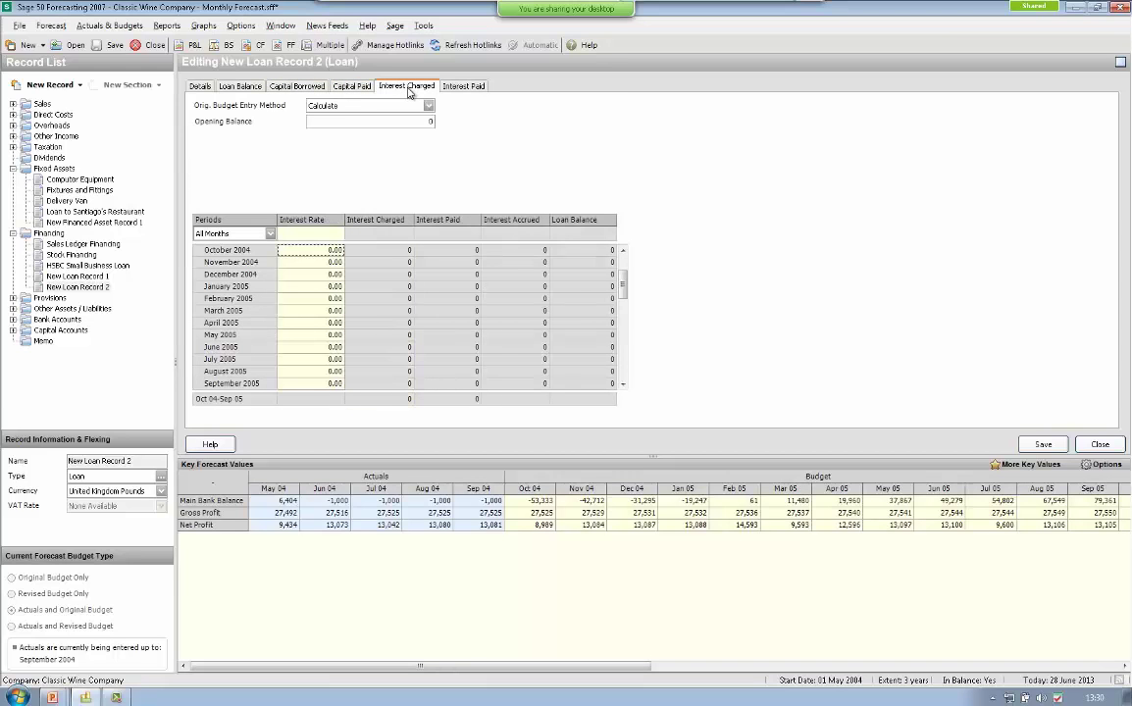
{"action": "left_click", "coordinate": [472, 87]}
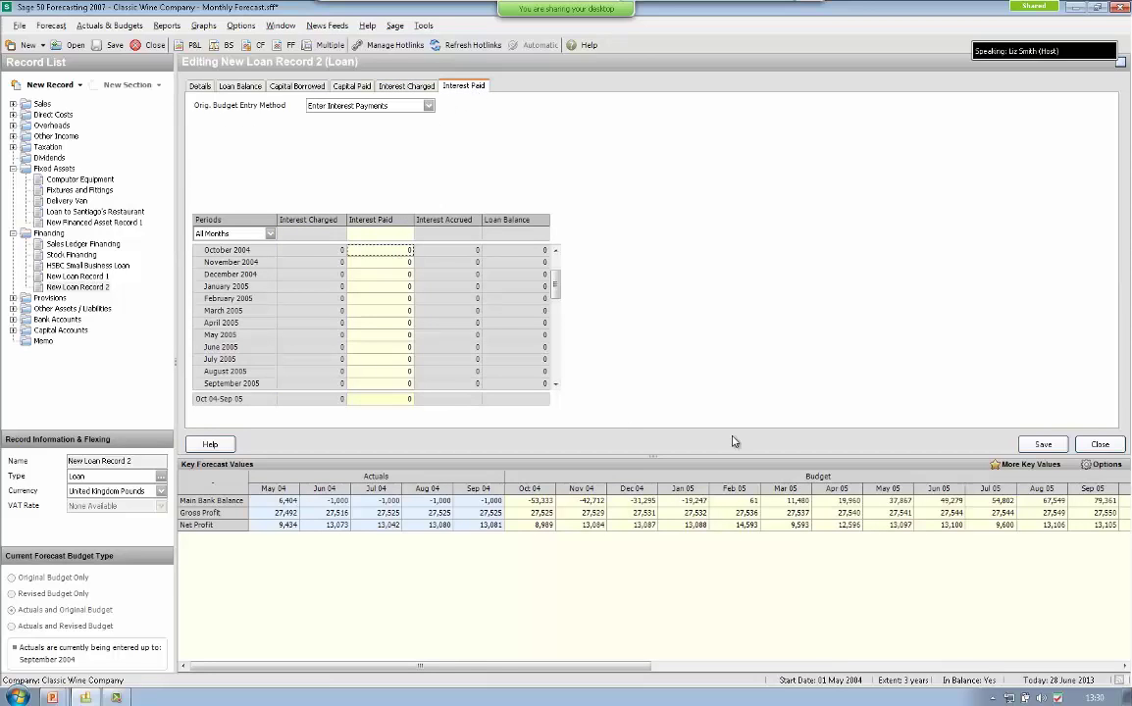
{"action": "left_click", "coordinate": [1100, 445]}
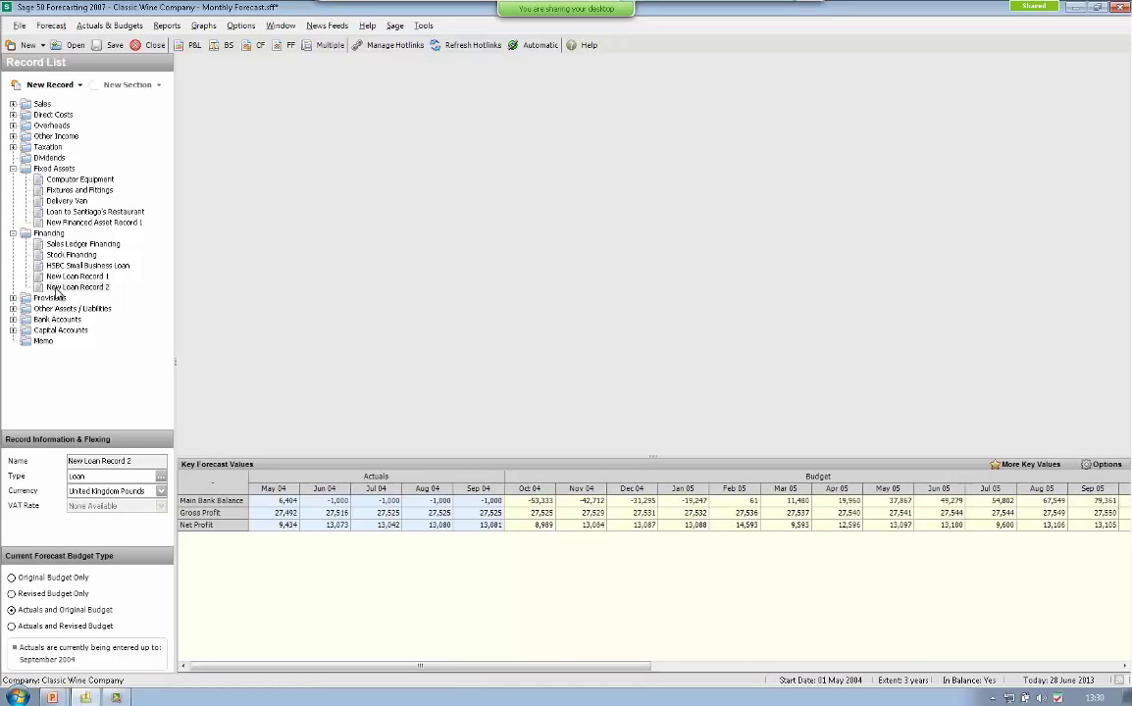
- Check Provisions' record types, then add New Grant Record 1 under Other Assets / Liabilities
{"action": "left_click", "coordinate": [45, 296]}
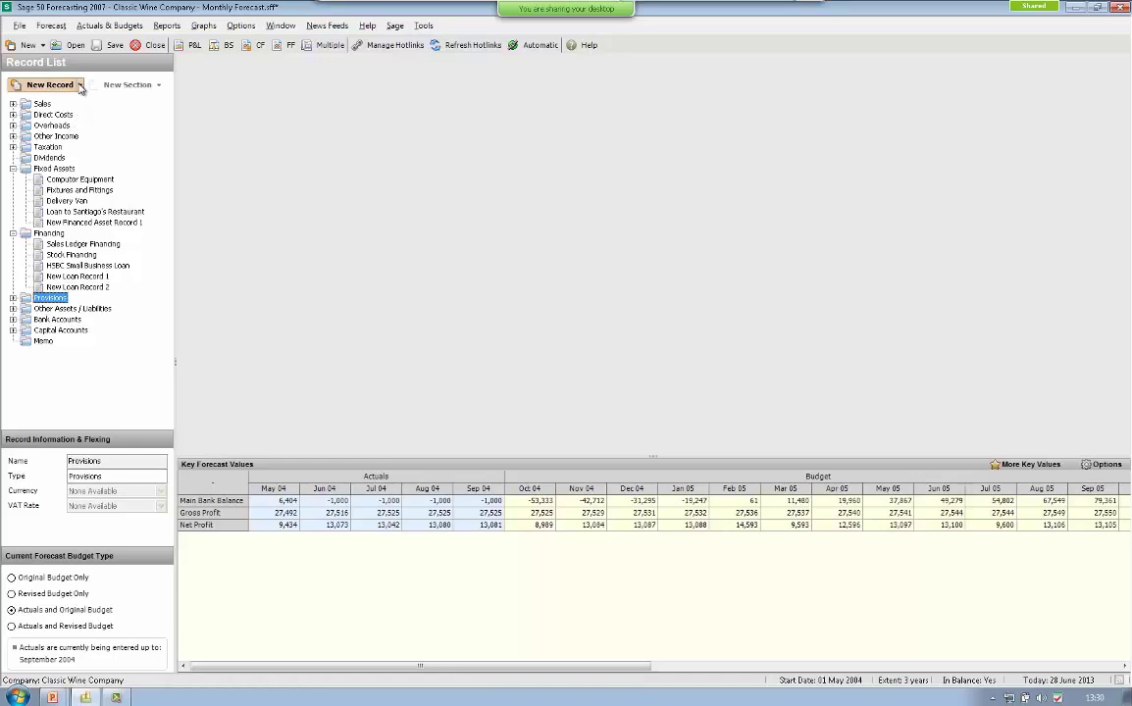
{"action": "left_click", "coordinate": [81, 86]}
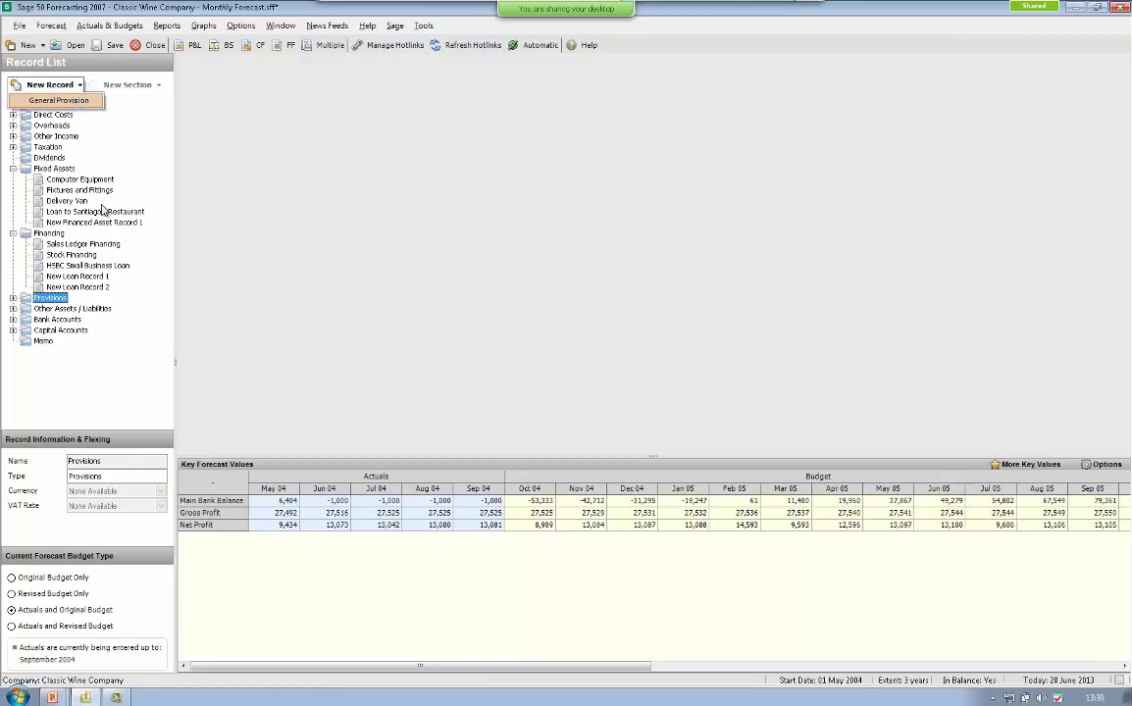
{"action": "left_click", "coordinate": [106, 332]}
{"action": "left_click", "coordinate": [73, 308]}
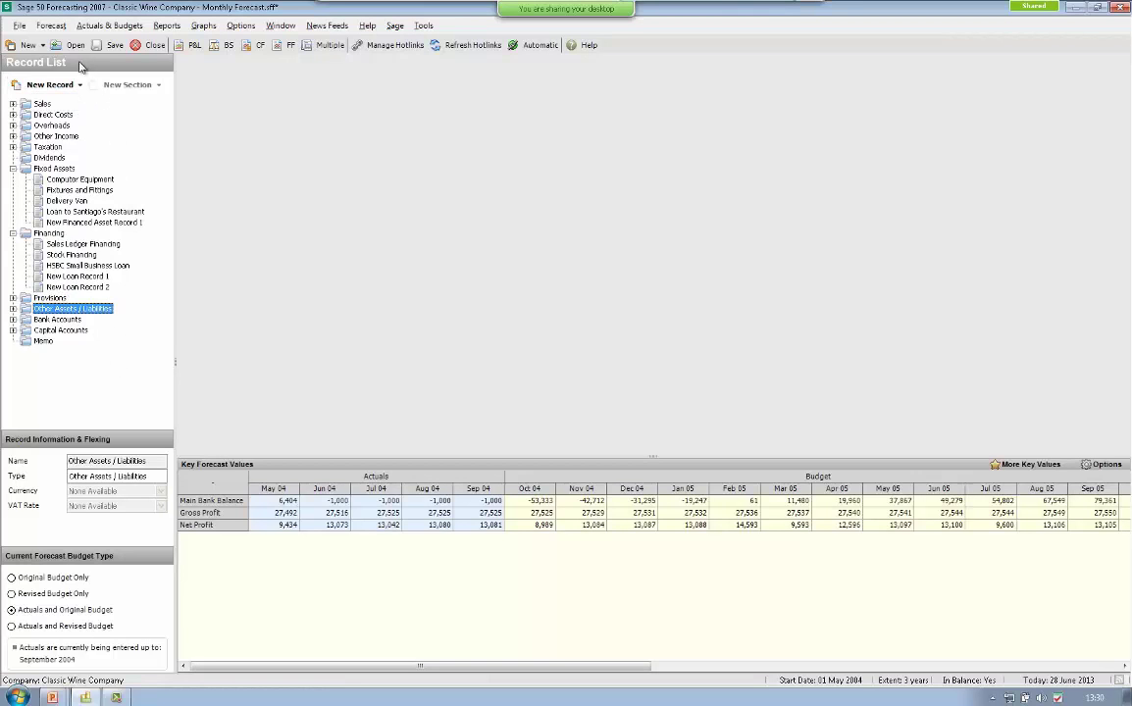
{"action": "left_click", "coordinate": [81, 86]}
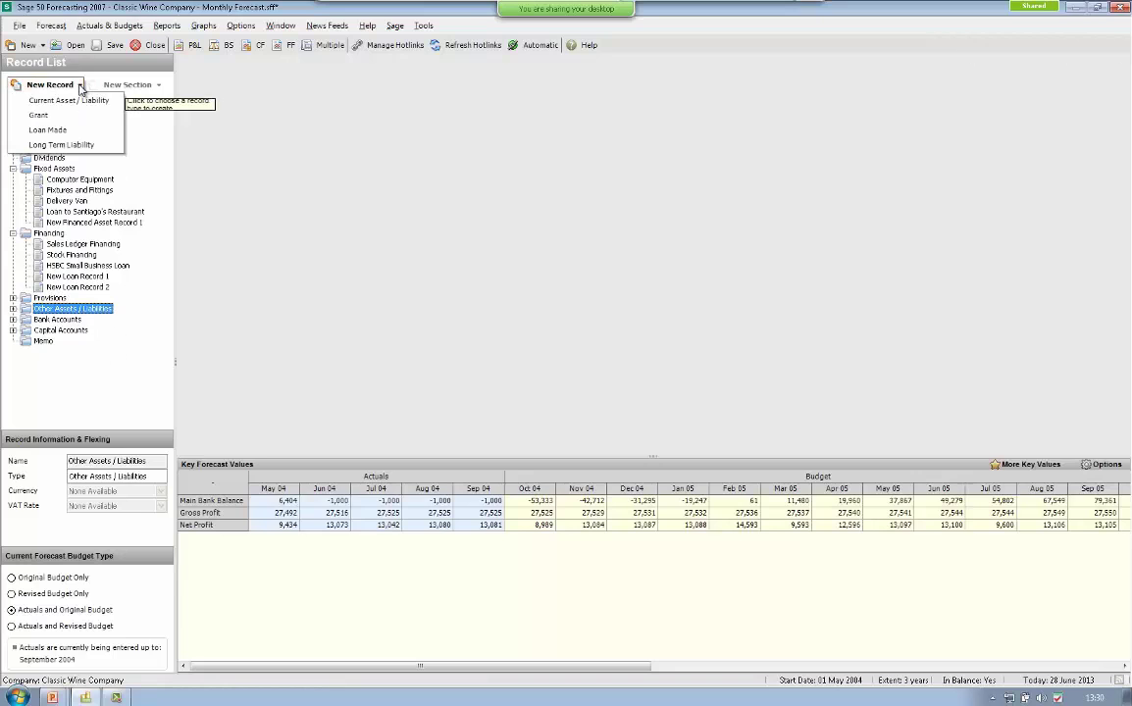
{"action": "left_click", "coordinate": [40, 115]}
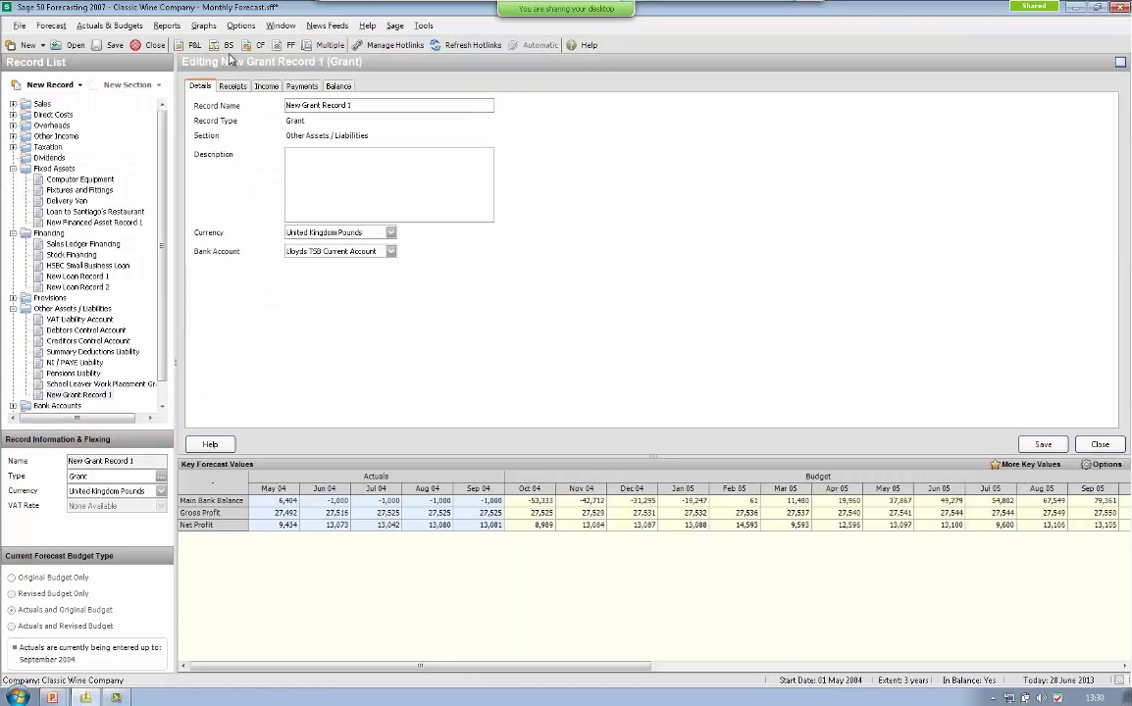
- Review the grant's Receipts, Income, Payments and Balance tabs, then close the editor
{"action": "left_click", "coordinate": [233, 86]}
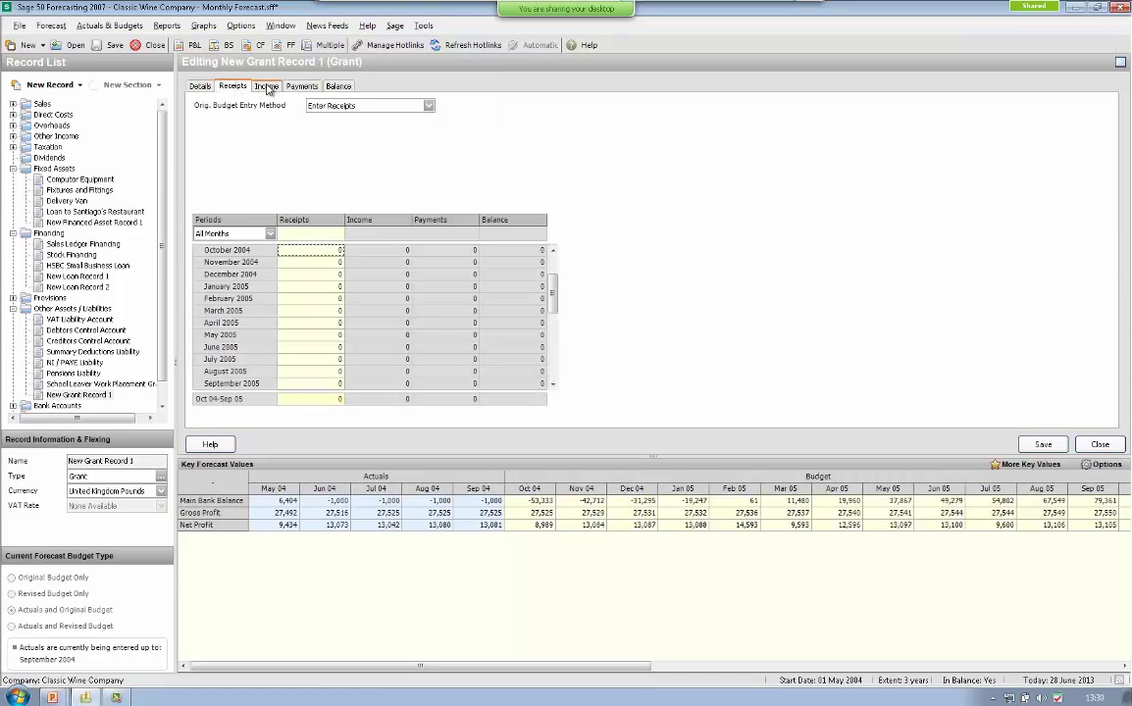
{"action": "left_click", "coordinate": [266, 87]}
{"action": "left_click", "coordinate": [302, 86]}
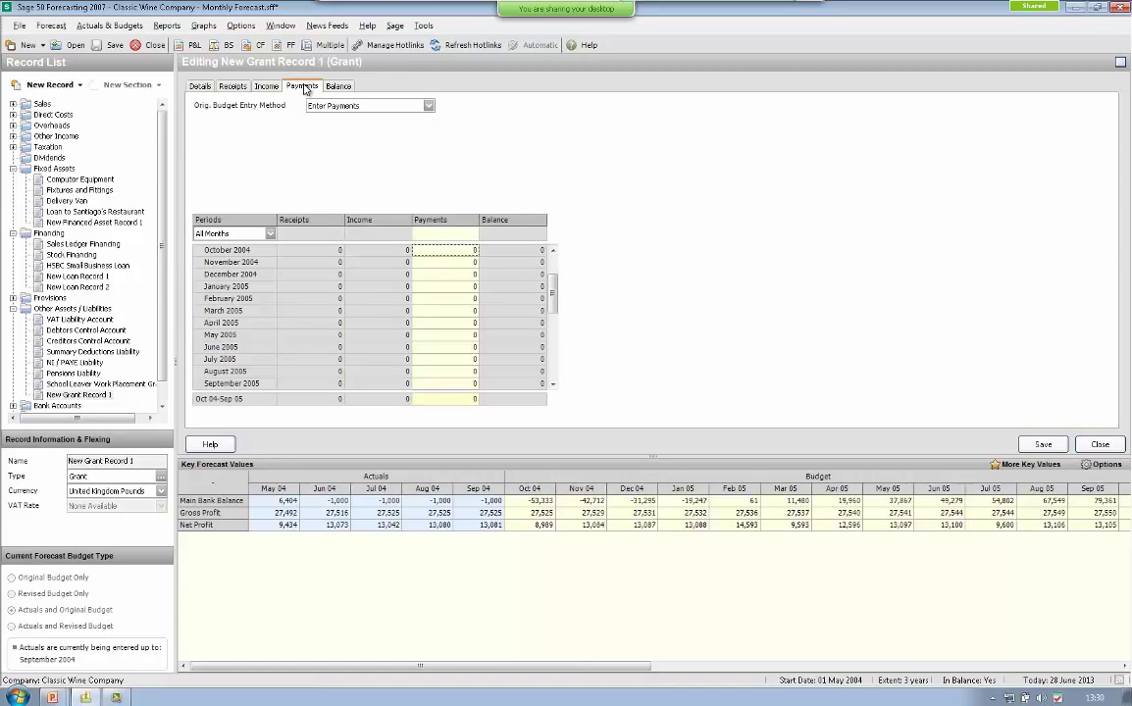
{"action": "left_click", "coordinate": [336, 86]}
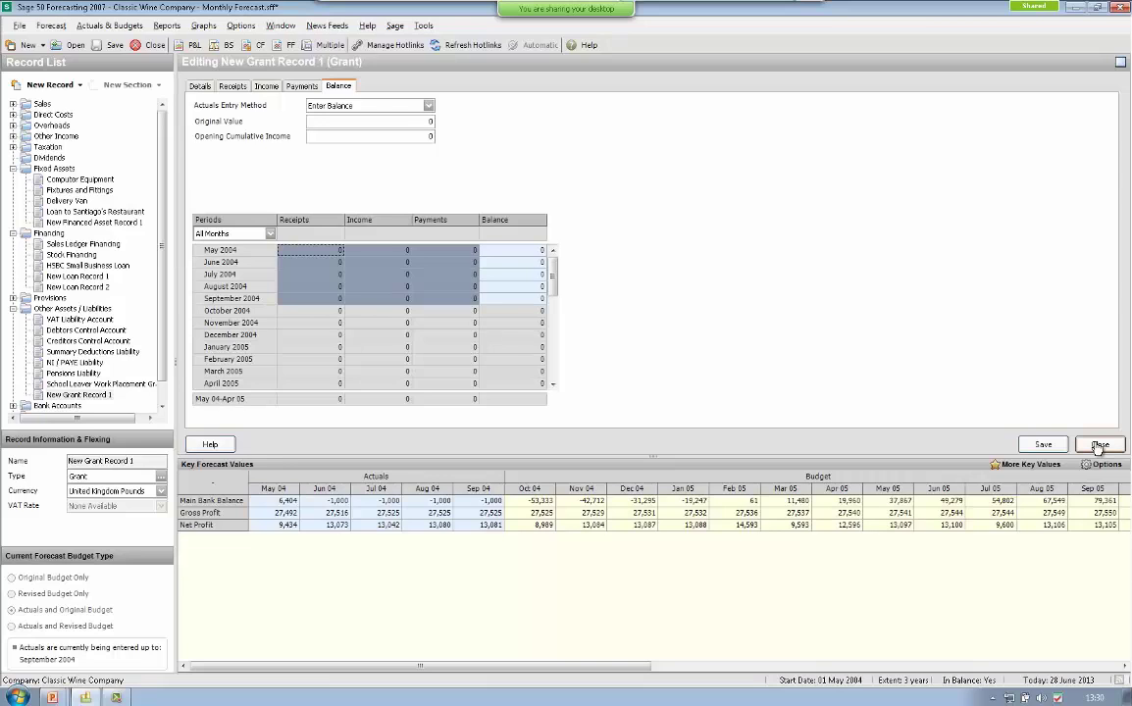
{"action": "left_click", "coordinate": [1099, 447]}
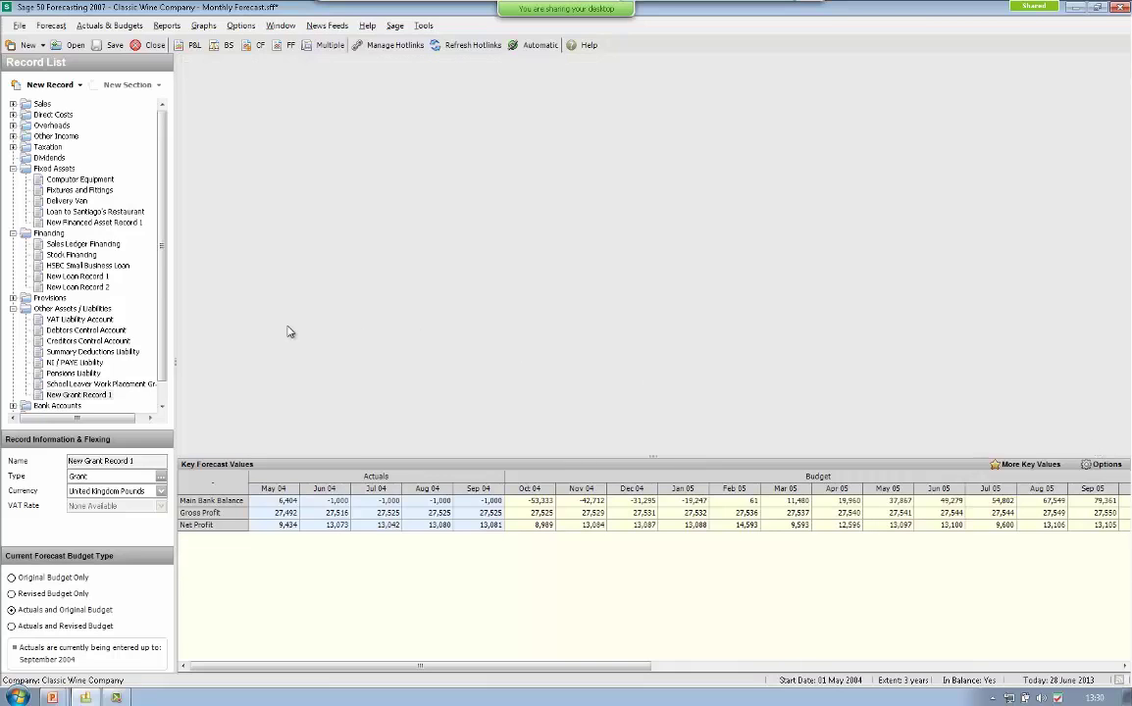
- Collapse Other Assets / Liabilities and check record types for Capital Accounts and Memo
{"action": "double_click", "coordinate": [19, 310]}
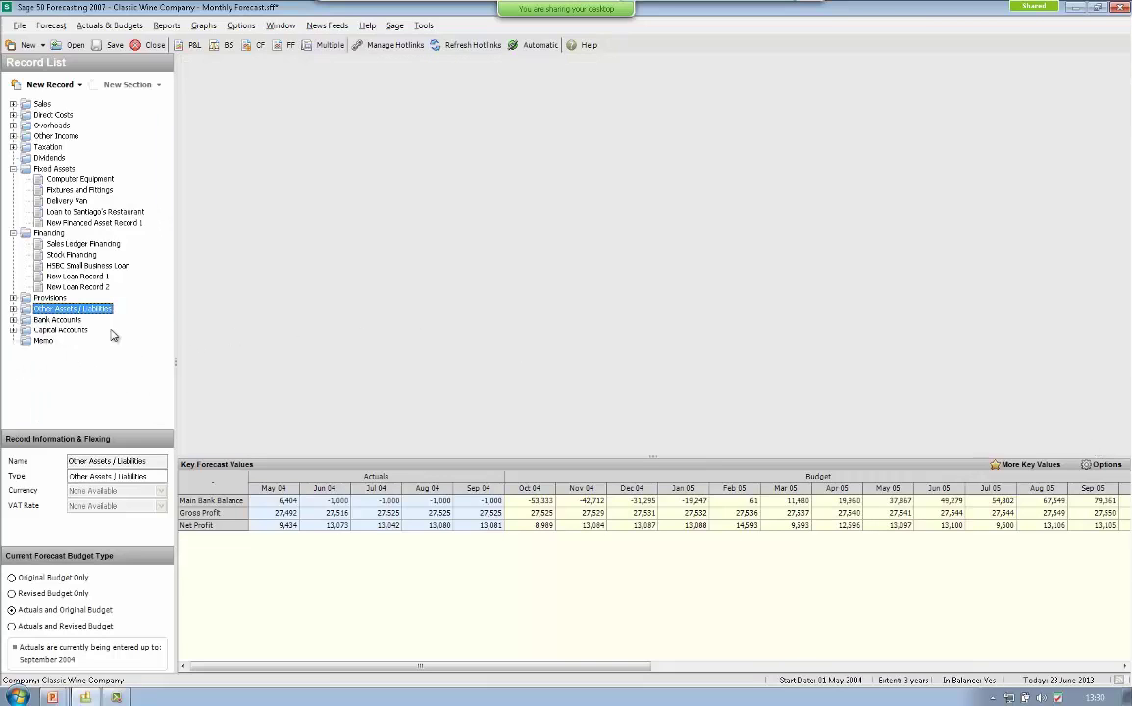
{"action": "left_click", "coordinate": [44, 330]}
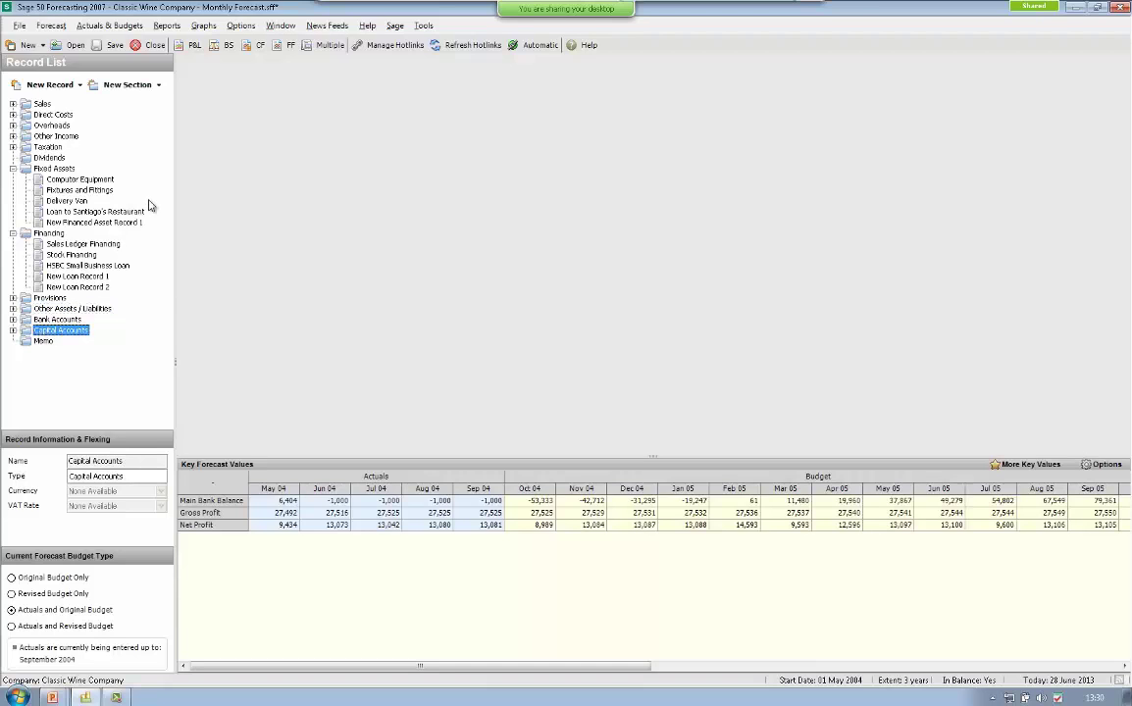
{"action": "left_click", "coordinate": [81, 86]}
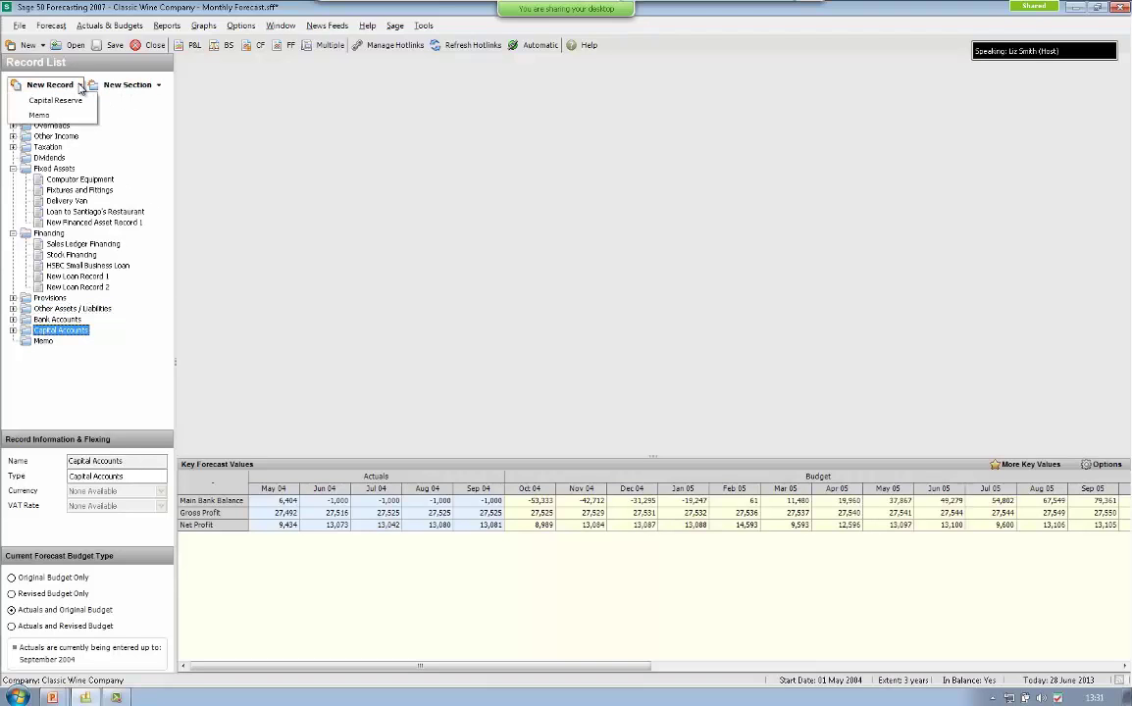
{"action": "left_click", "coordinate": [80, 87]}
{"action": "left_click", "coordinate": [41, 342]}
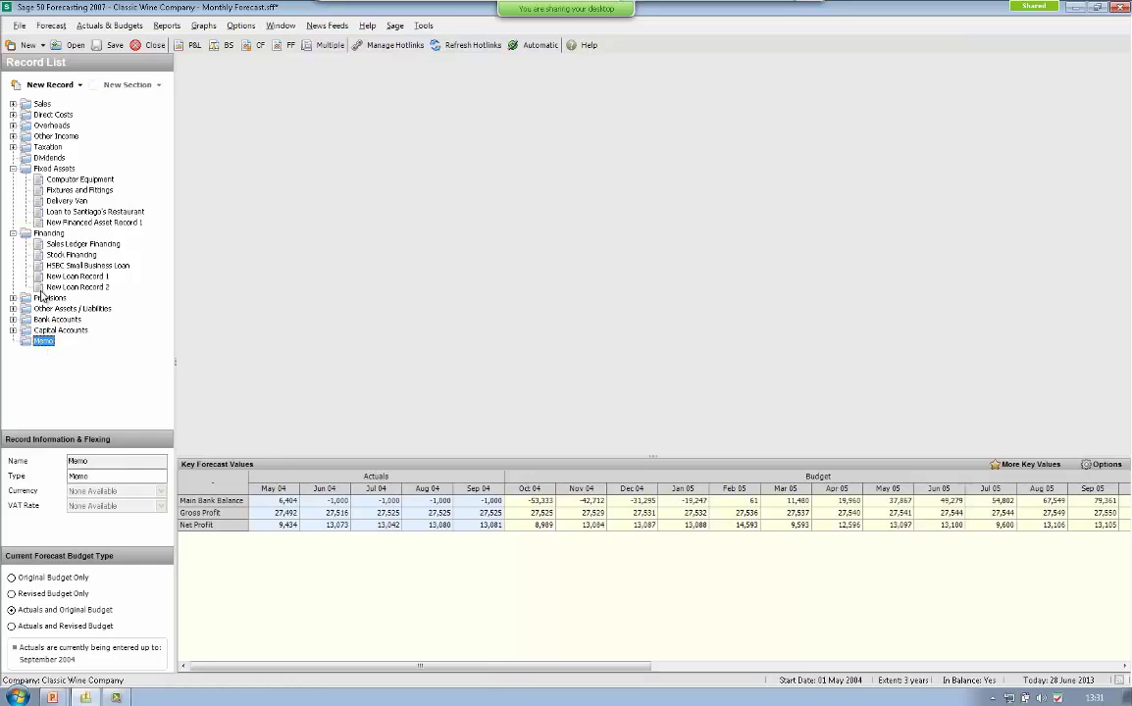
{"action": "left_click", "coordinate": [80, 87]}
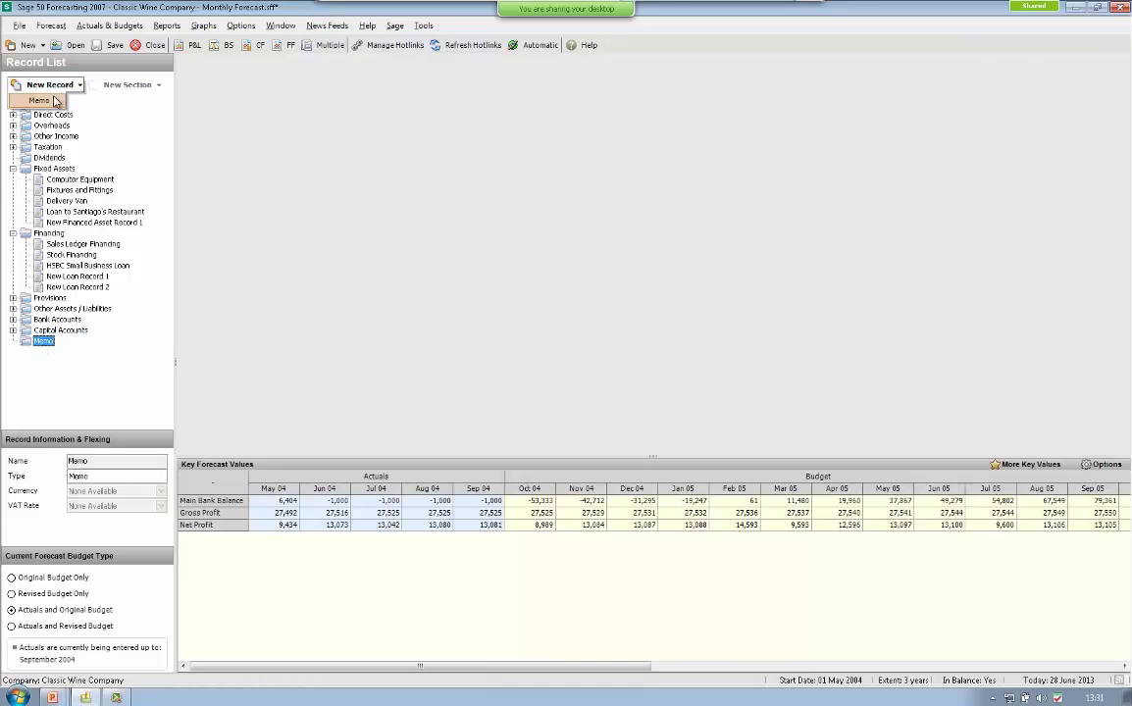
{"action": "left_click", "coordinate": [85, 364]}
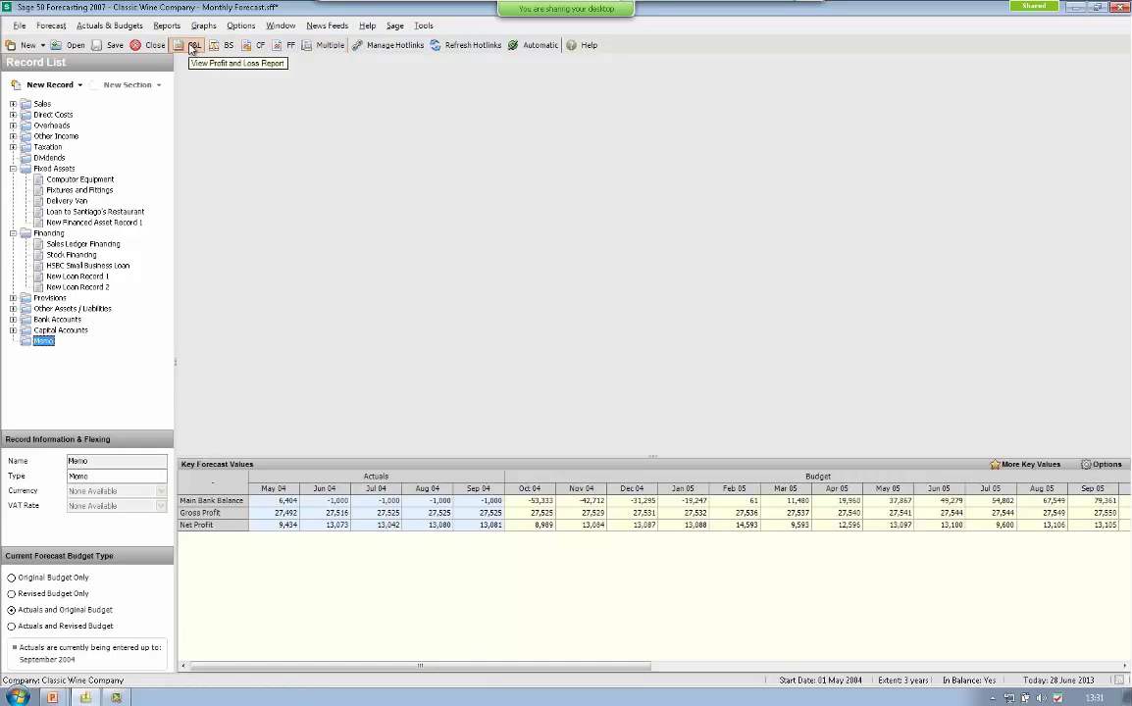
- Generate the Profit & Loss report with default settings, one year from 01/05/2004
{"action": "left_click", "coordinate": [166, 26]}
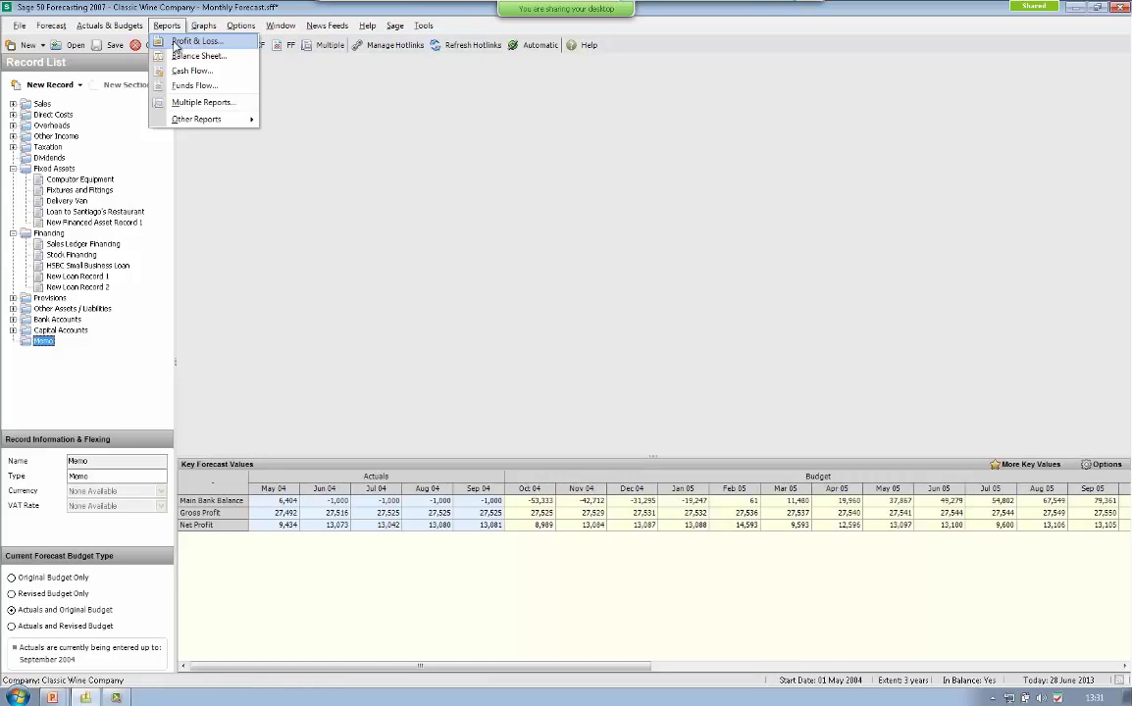
{"action": "left_click", "coordinate": [175, 45]}
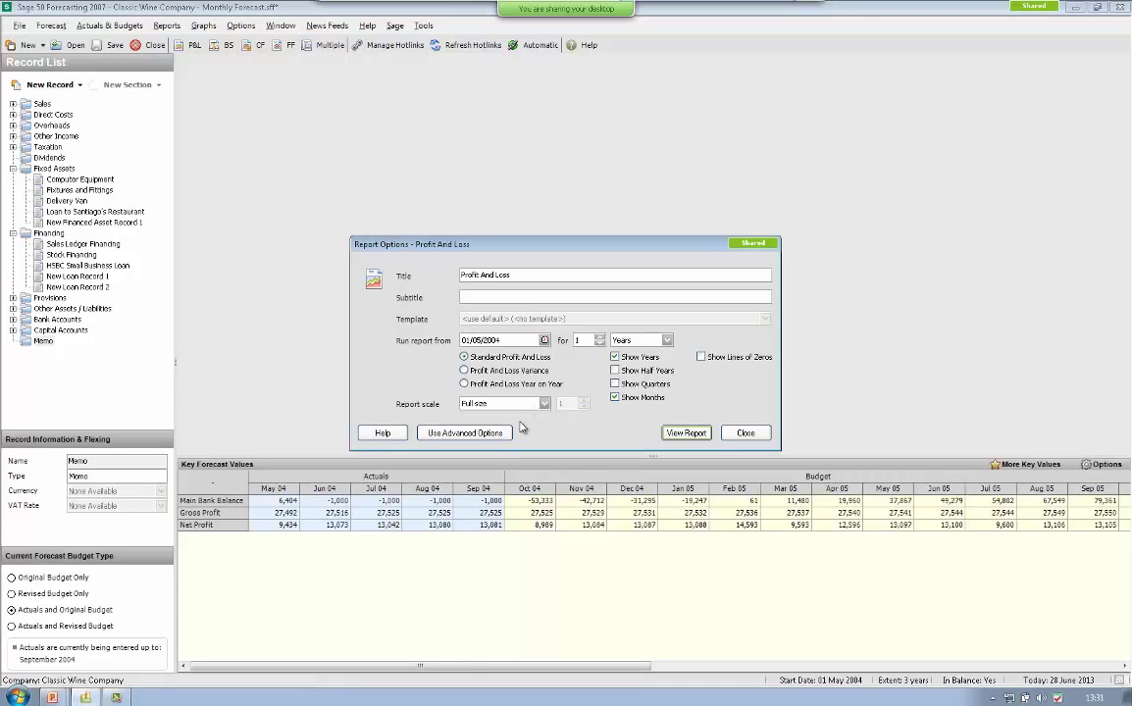
{"action": "left_click", "coordinate": [685, 434]}
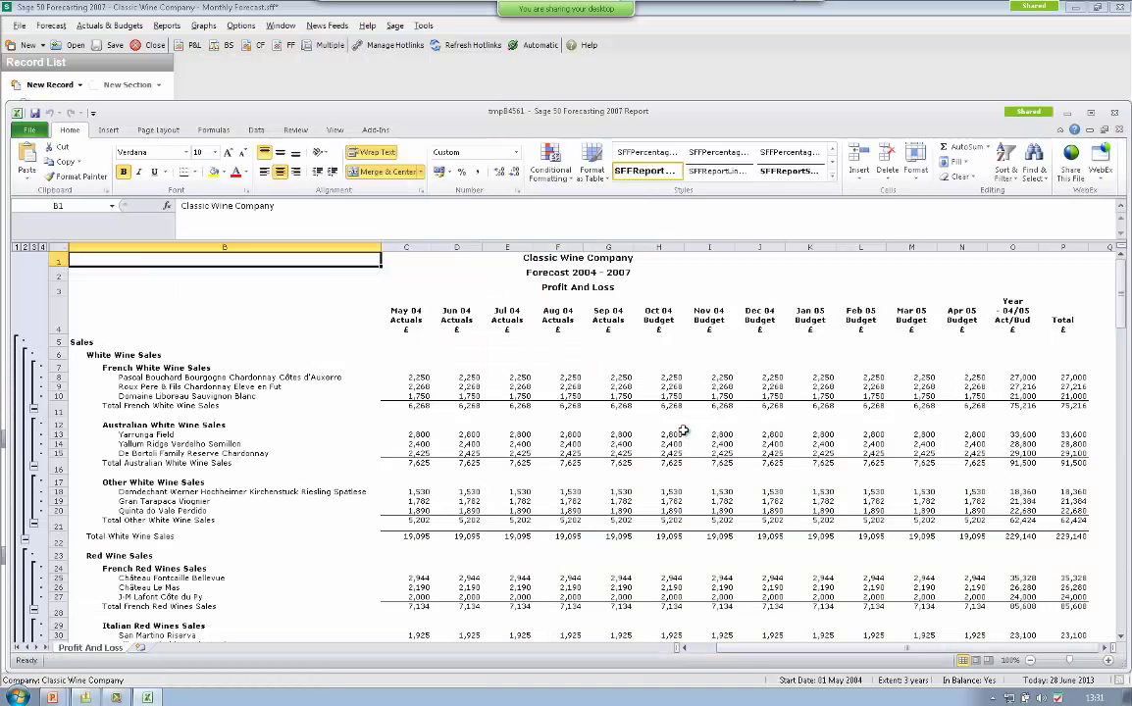
- Maximize the Profit And Loss report window and scroll through it
{"action": "double_click", "coordinate": [988, 108]}
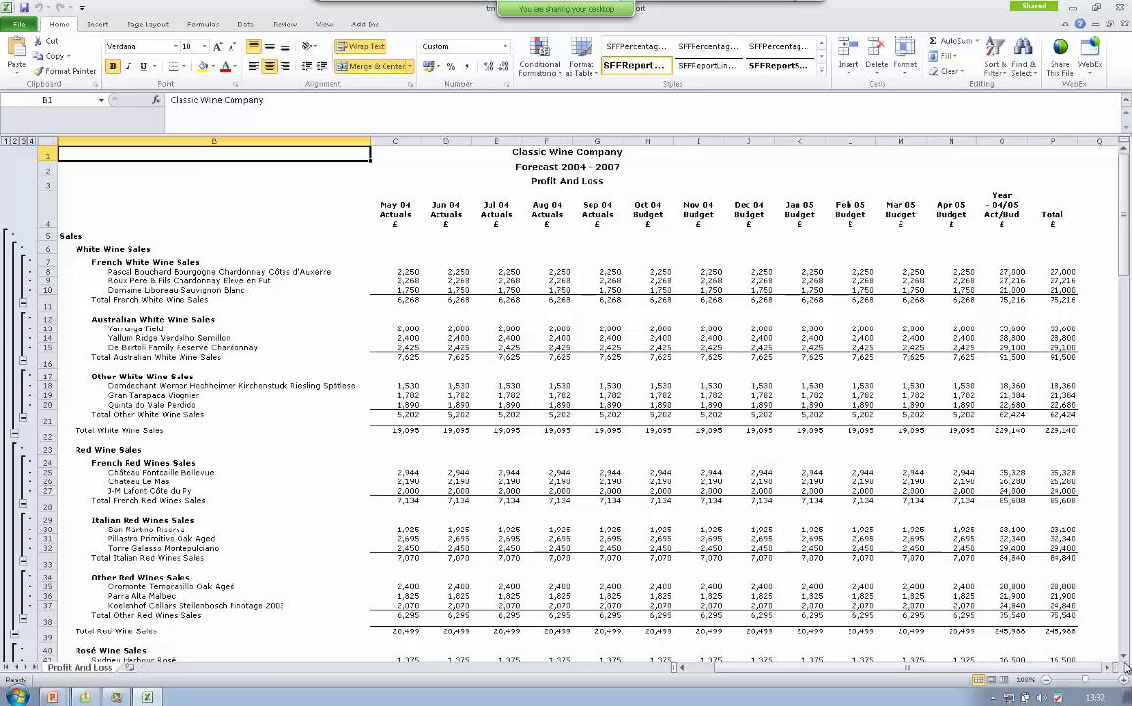
{"action": "left_click_drag", "start_coordinate": [1125, 664], "coordinate": [1125, 663]}
{"action": "scroll", "coordinate": [1010, 554], "scroll_direction": "up", "scroll_amount": 20}
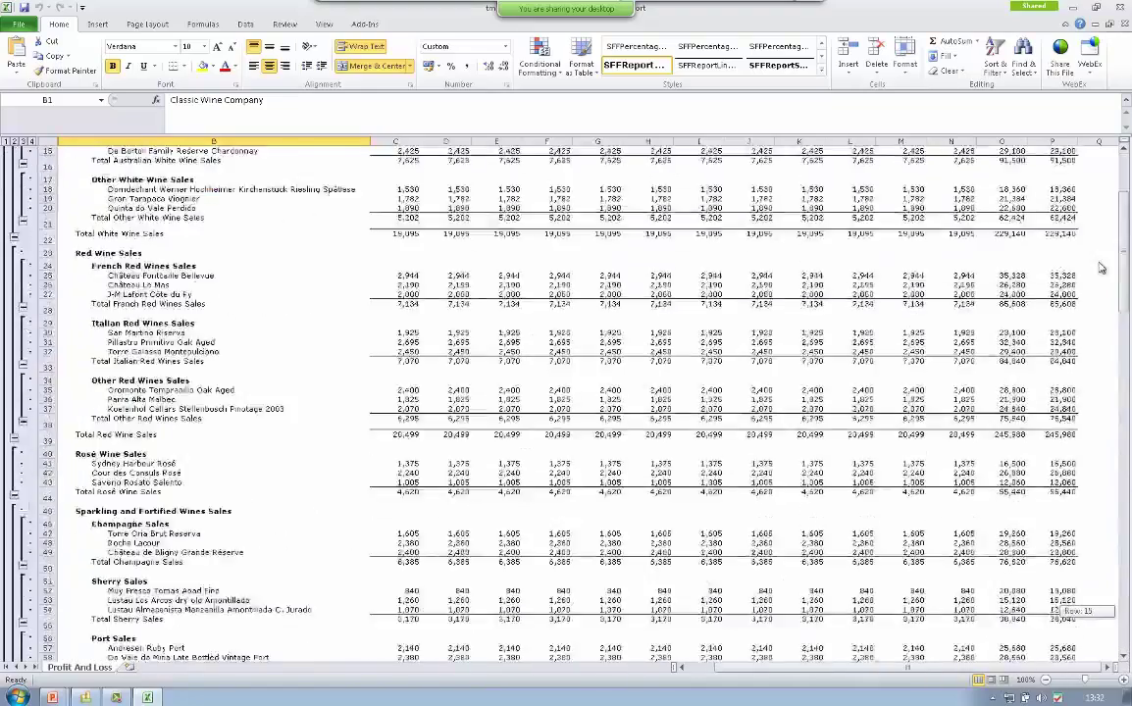
- Step through outline levels 1 to 4, ending with each wine's monthly sales detail
{"action": "left_click", "coordinate": [6, 142]}
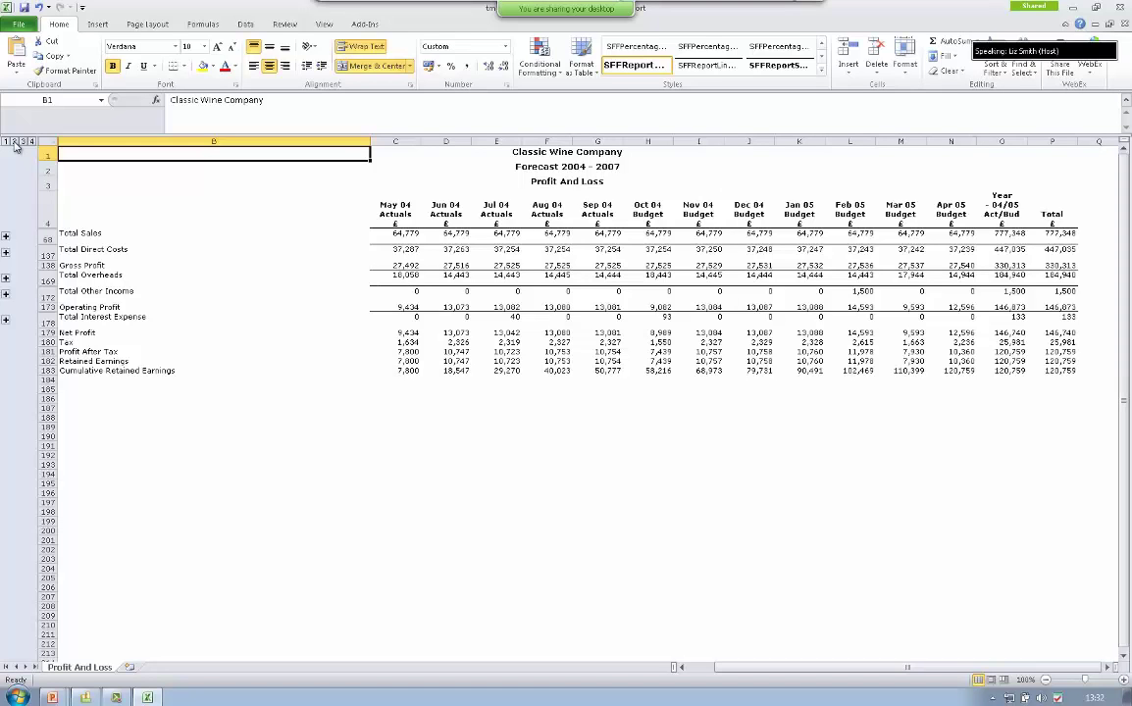
{"action": "left_click", "coordinate": [14, 142]}
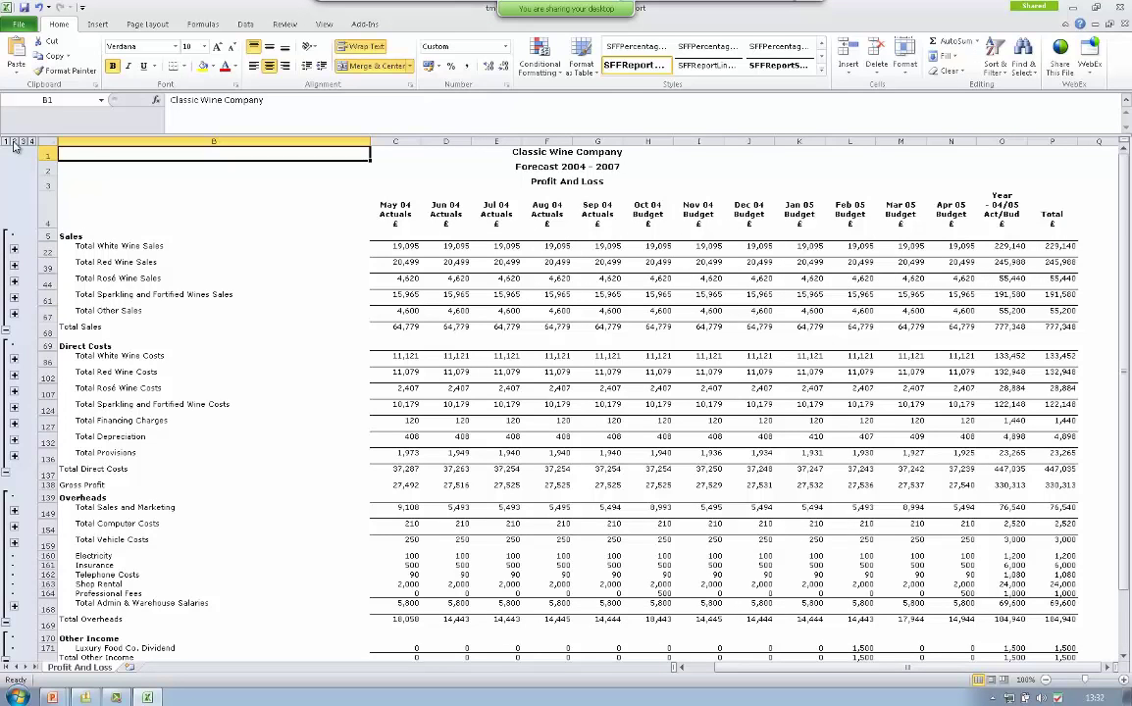
{"action": "left_click", "coordinate": [23, 143]}
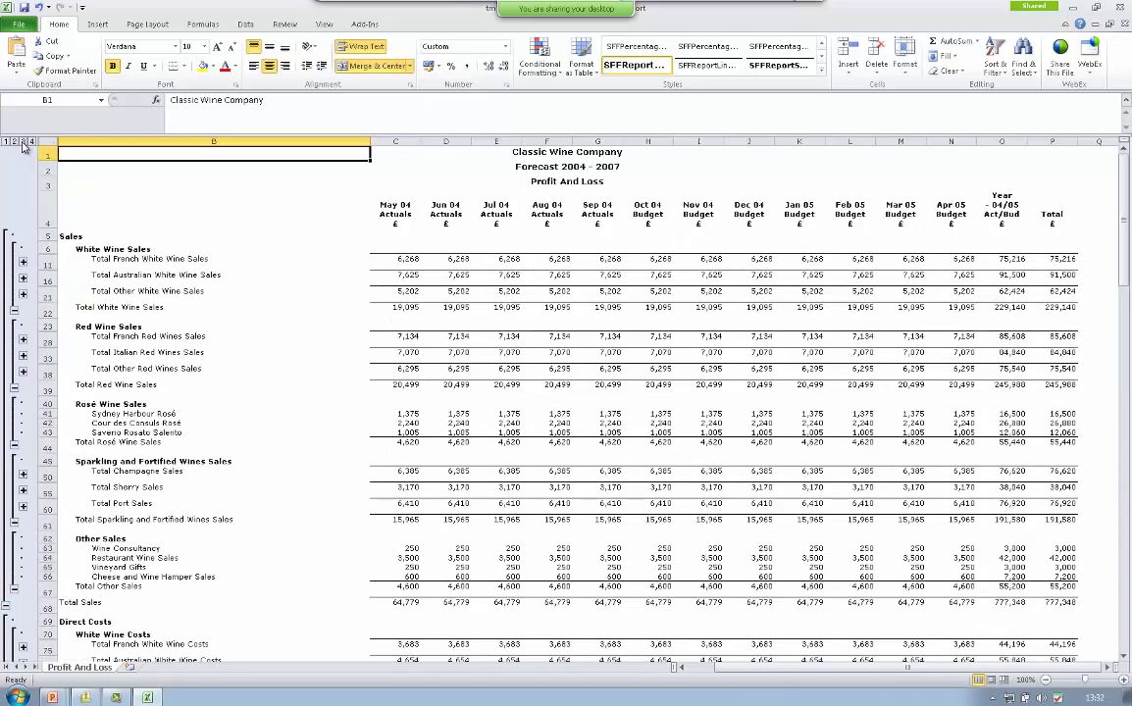
{"action": "left_click", "coordinate": [31, 142]}
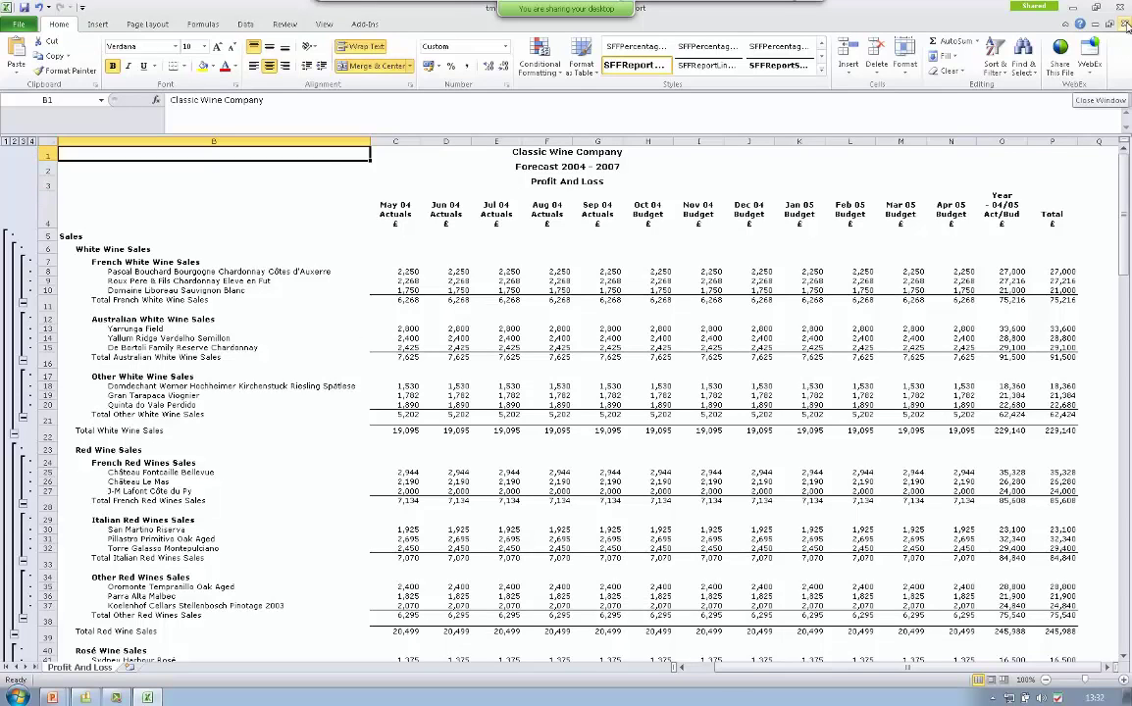
- Close the P&L workbook unsaved, then run a 1-year Cash Flow report from 01/05/2004
{"action": "left_click", "coordinate": [1124, 25]}
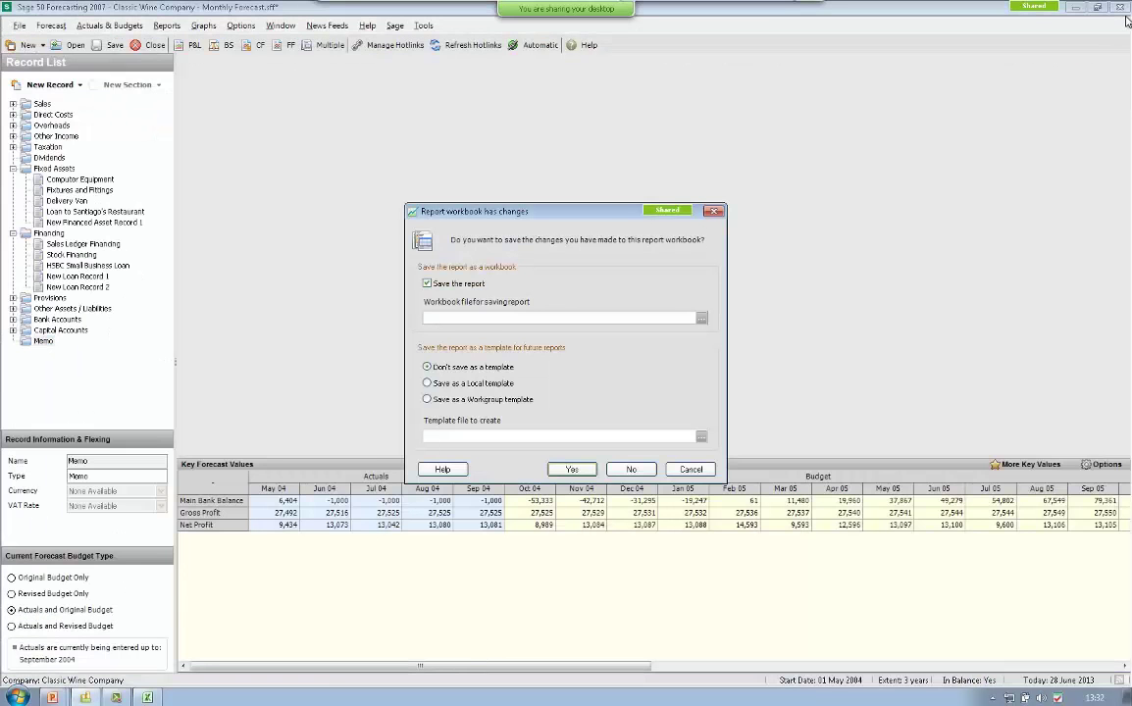
{"action": "left_click", "coordinate": [624, 470]}
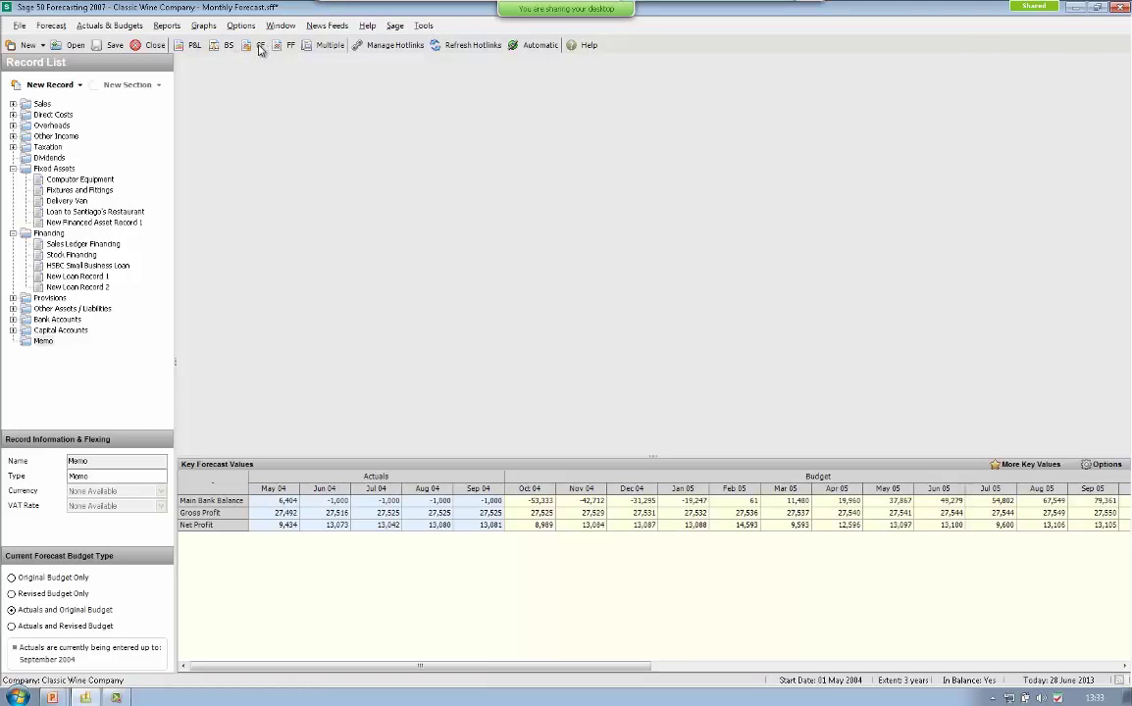
{"action": "left_click", "coordinate": [261, 47]}
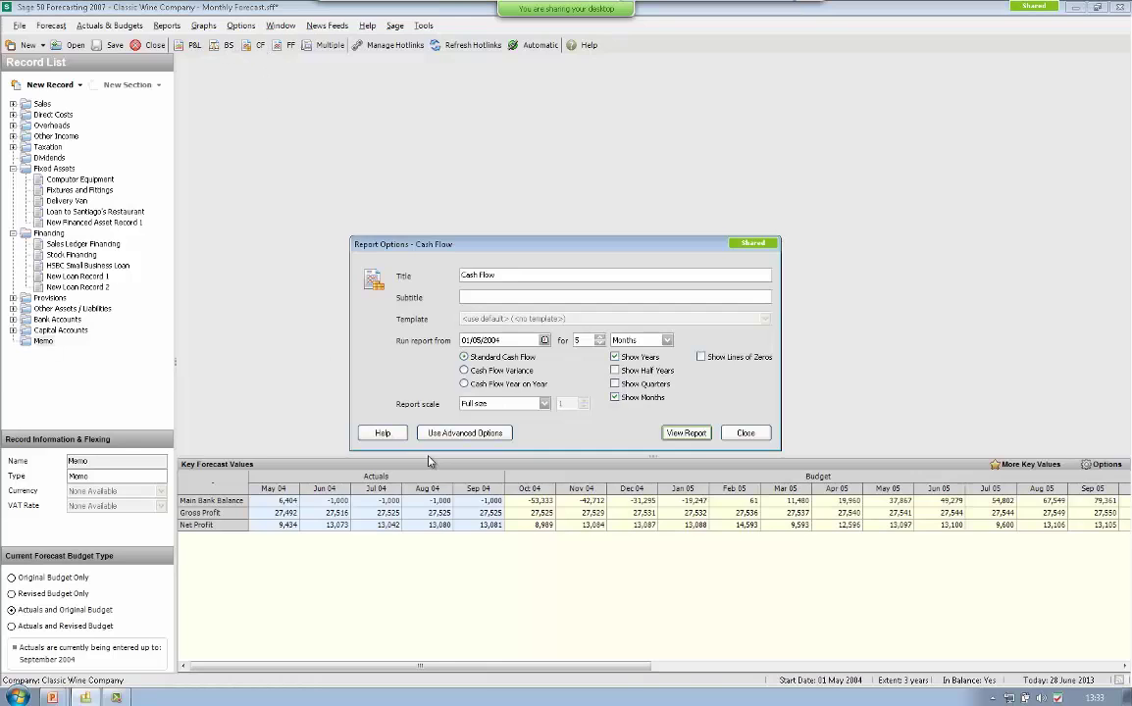
{"action": "left_click", "coordinate": [643, 340]}
{"action": "left_click", "coordinate": [644, 353]}
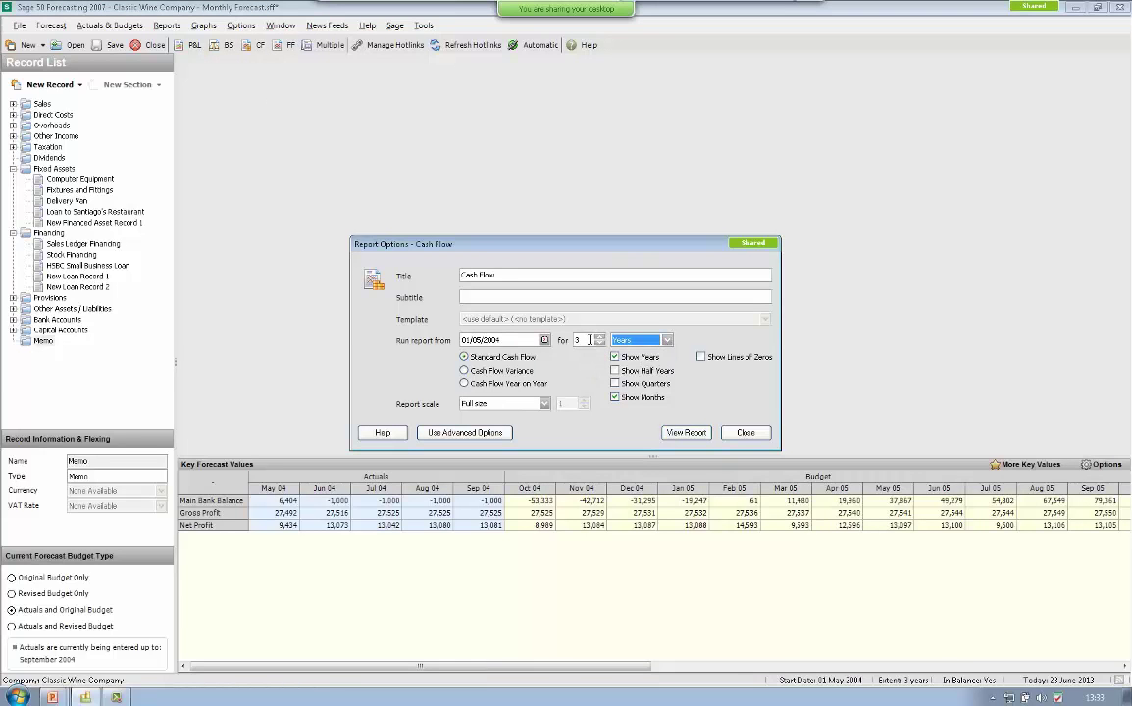
{"action": "type", "text": "1"}
{"action": "left_click", "coordinate": [686, 433]}
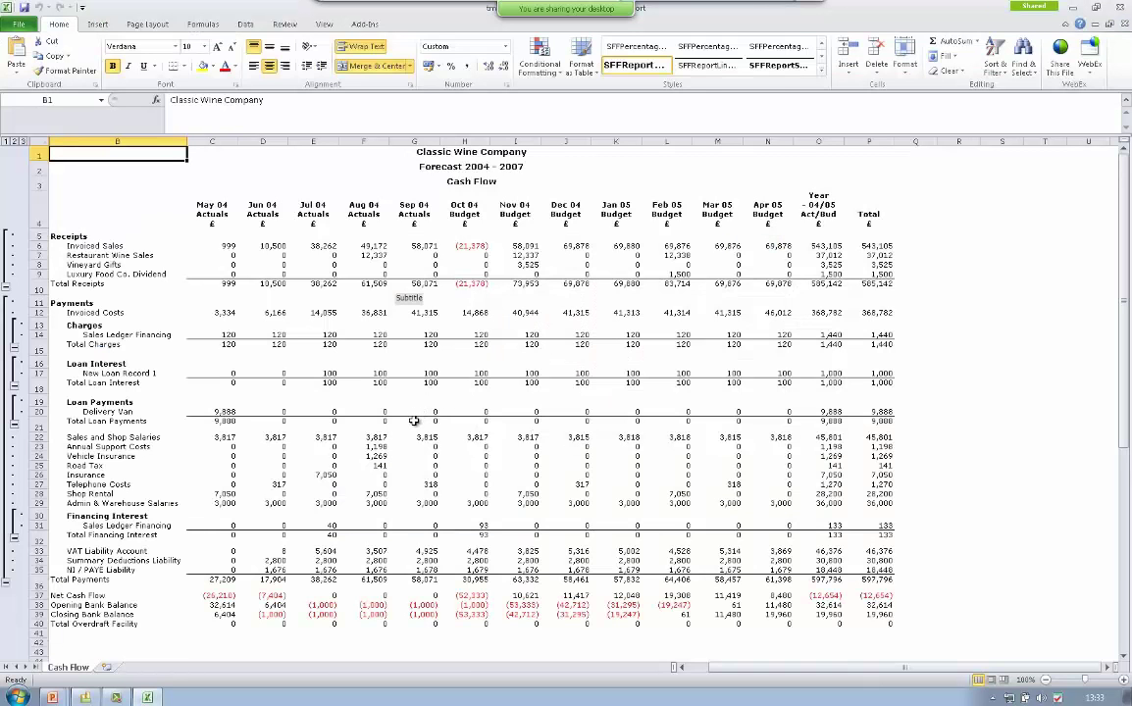
- Switch the Cash Flow workbook through outline levels 2, 1 and 2, then close it and dismiss the save prompt
{"action": "scroll", "coordinate": [414, 420], "scroll_direction": "down", "scroll_amount": 1}
{"action": "scroll", "coordinate": [414, 421], "scroll_direction": "down", "scroll_amount": 1}
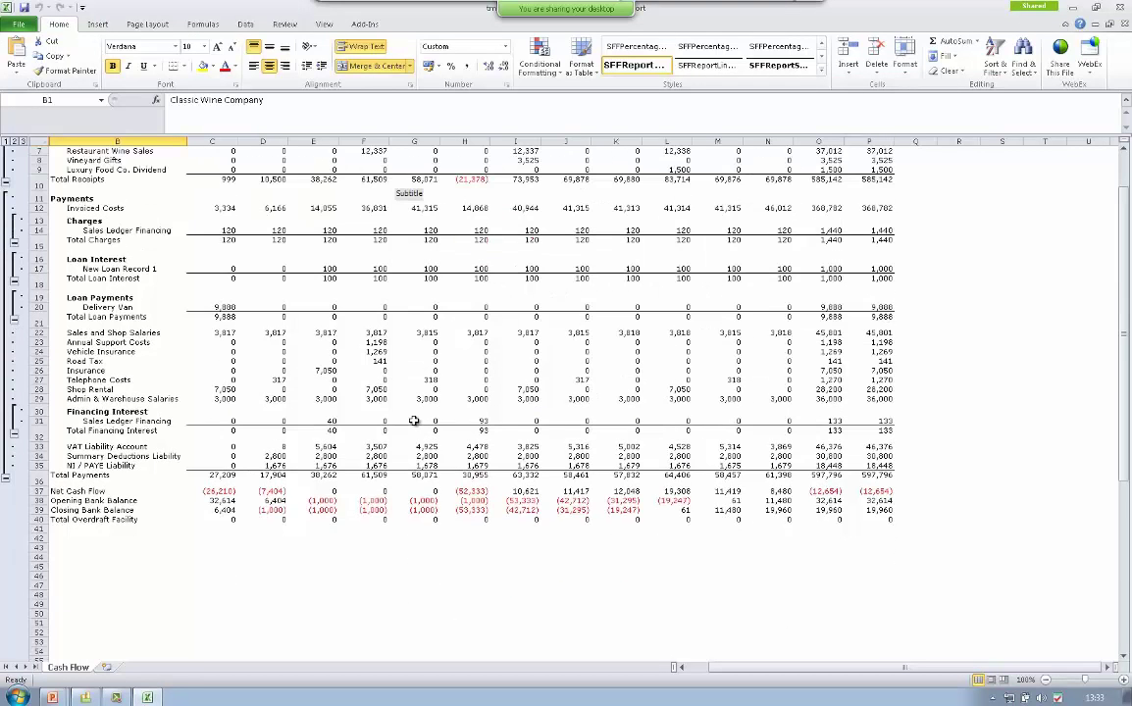
{"action": "scroll", "coordinate": [414, 421], "scroll_direction": "up", "scroll_amount": 2}
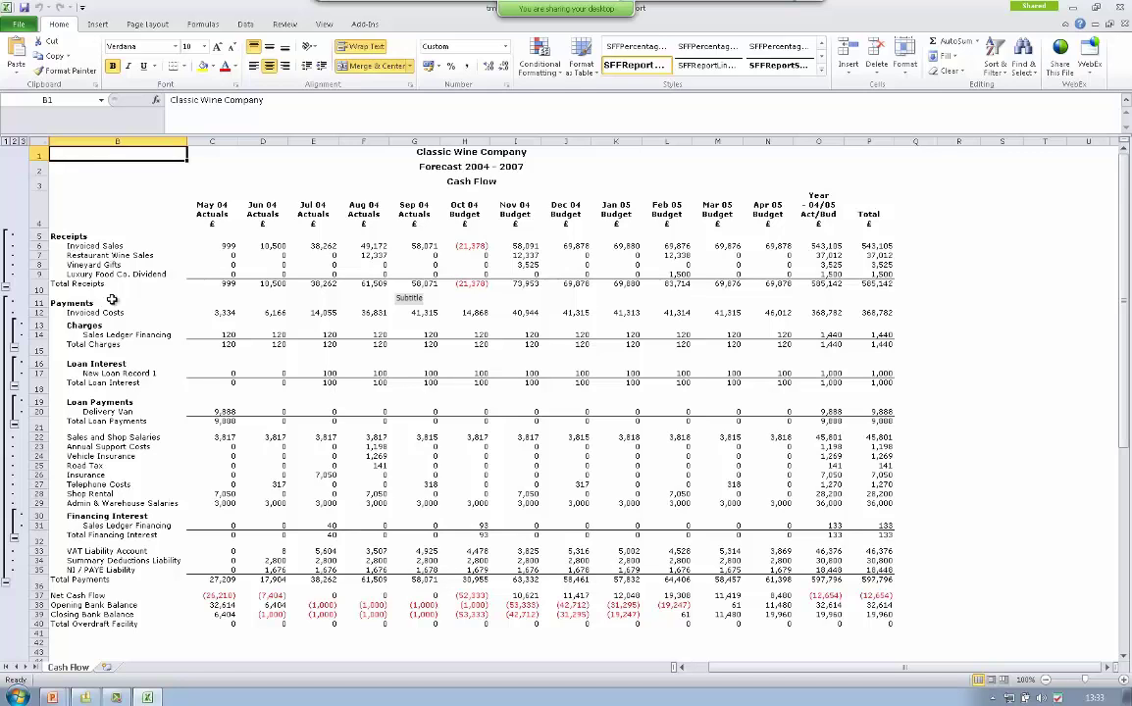
{"action": "left_click", "coordinate": [14, 142]}
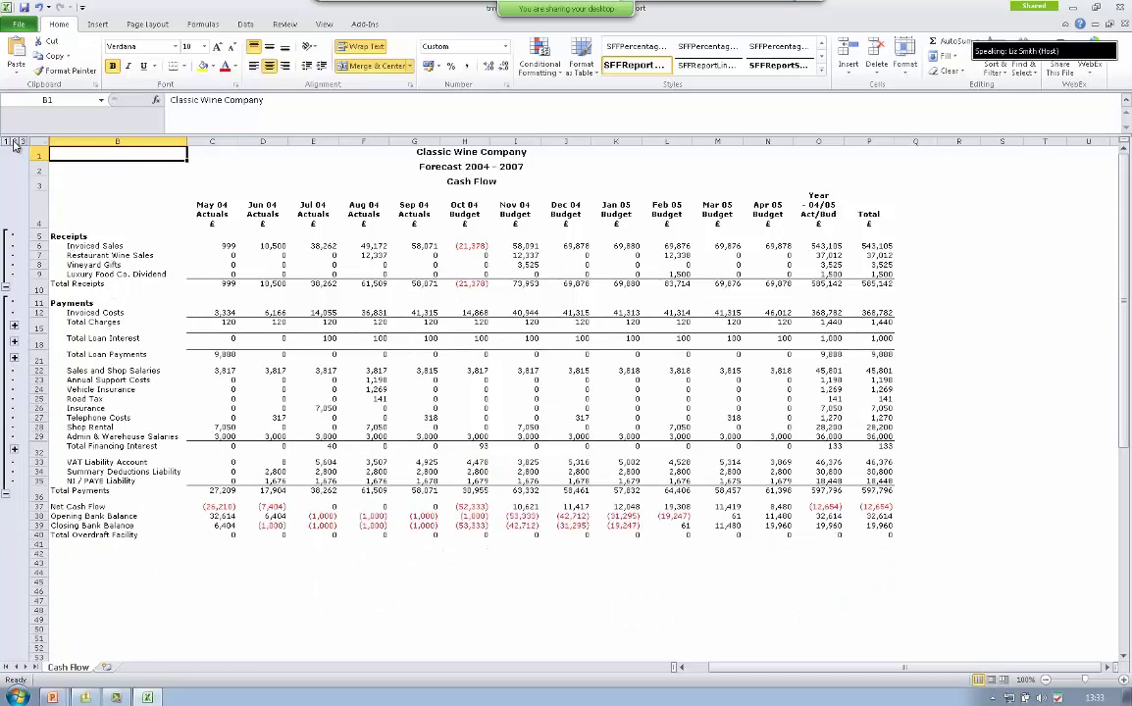
{"action": "left_click", "coordinate": [6, 142]}
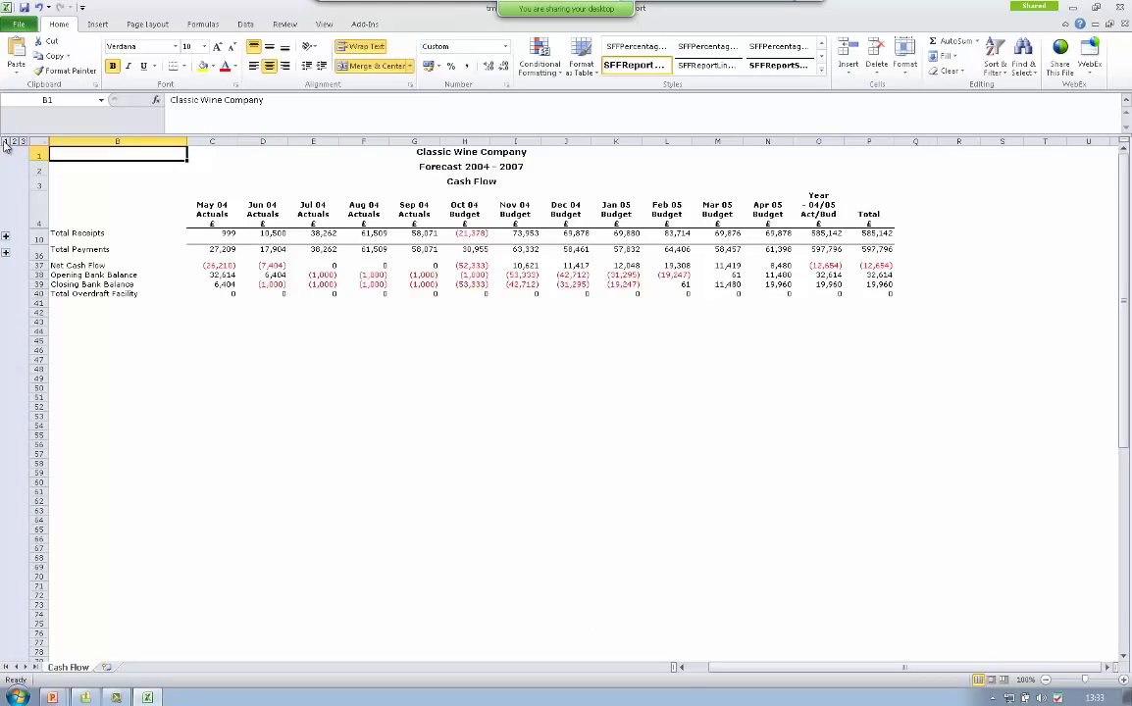
{"action": "left_click", "coordinate": [14, 142]}
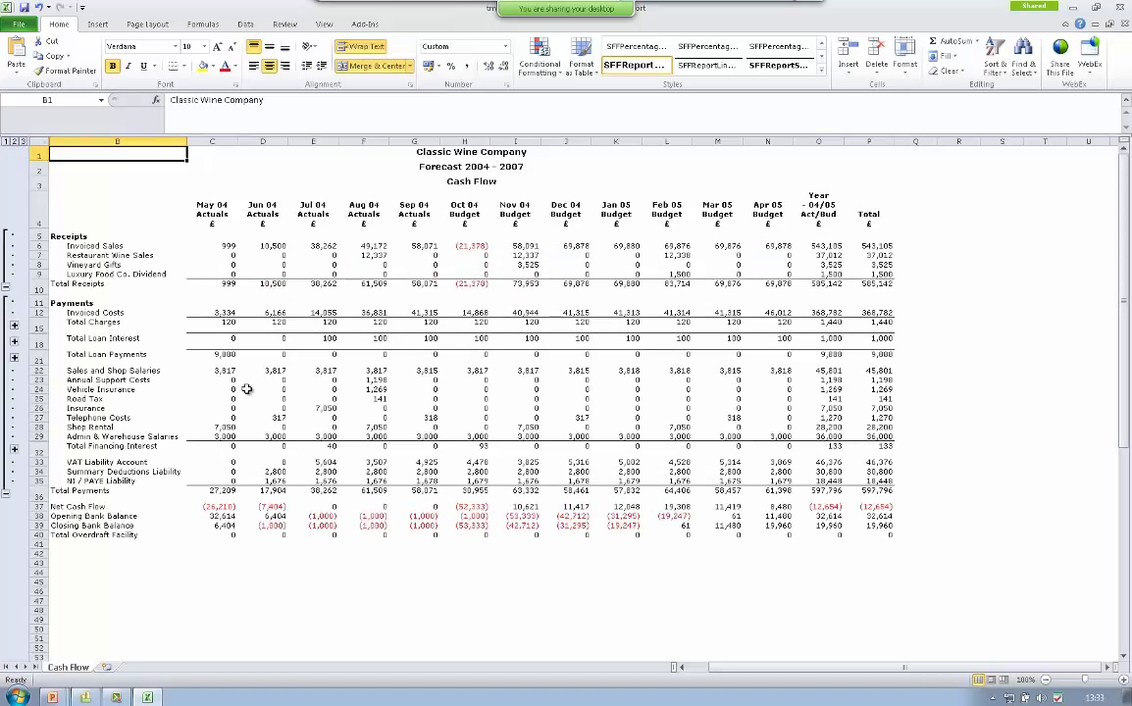
{"action": "left_click", "coordinate": [1124, 8]}
{"action": "left_click", "coordinate": [567, 426]}
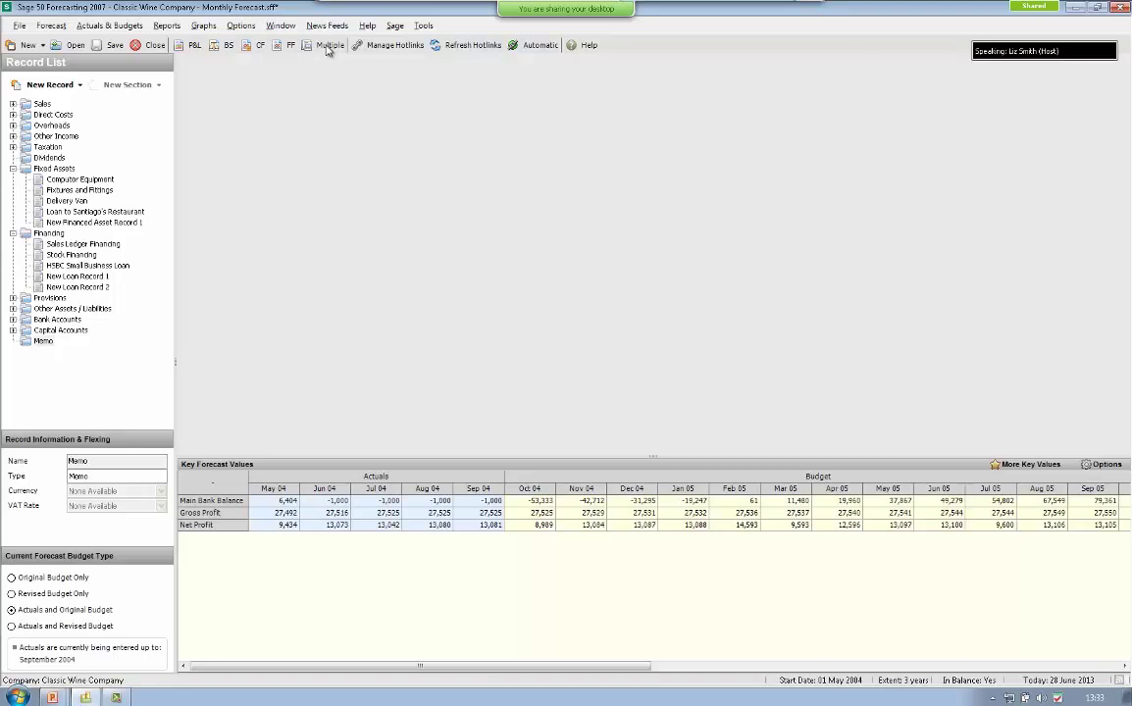
- In Multiple Reports, select P&L Variance plus standard Balance Sheet, Cash Flow, Funds Flow and Ratios, with fewer years
{"action": "left_click", "coordinate": [164, 27]}
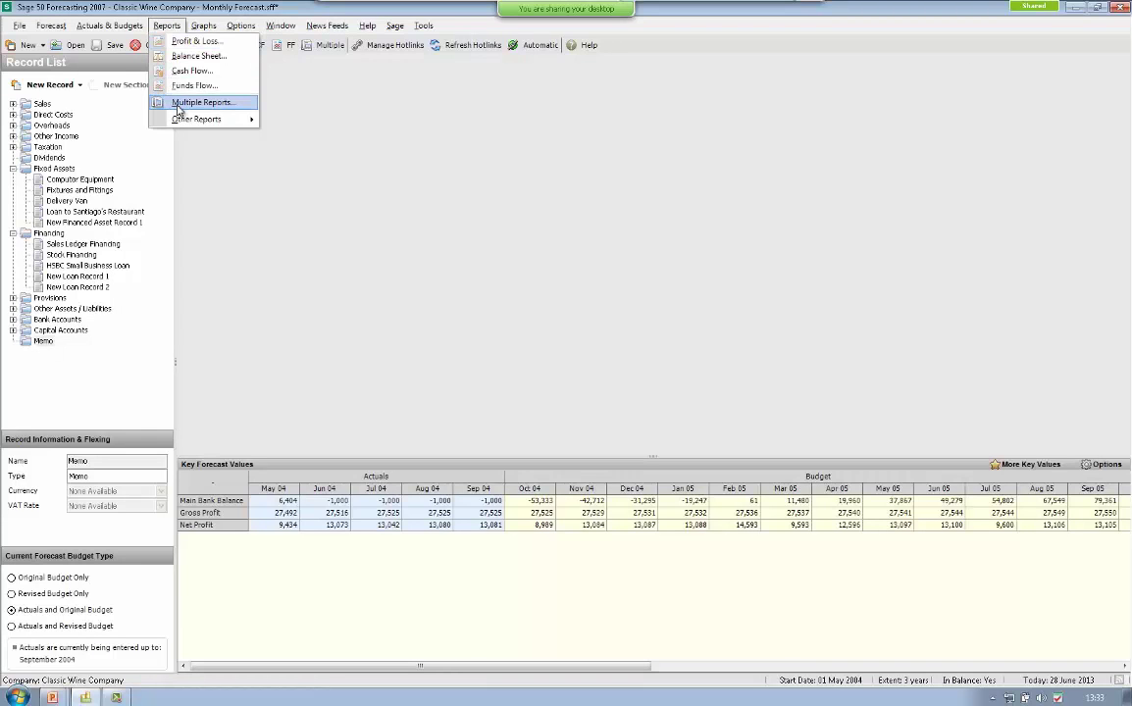
{"action": "mouse_move", "coordinate": [177, 123]}
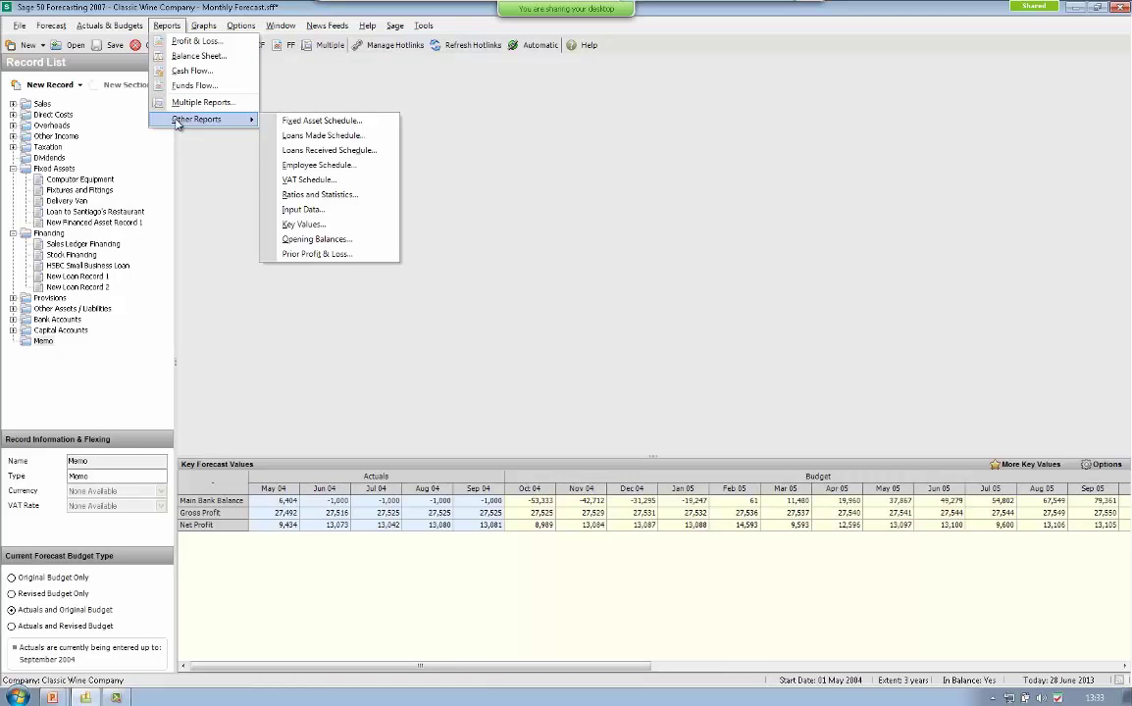
{"action": "left_click", "coordinate": [191, 102]}
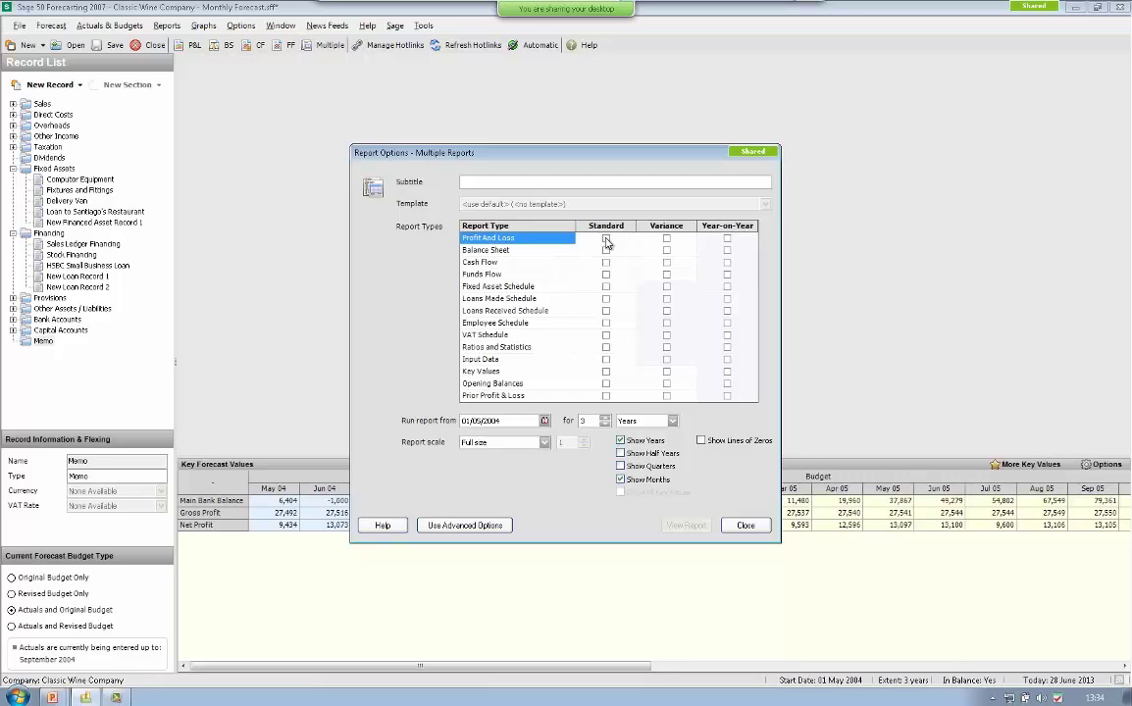
{"action": "left_click", "coordinate": [606, 240]}
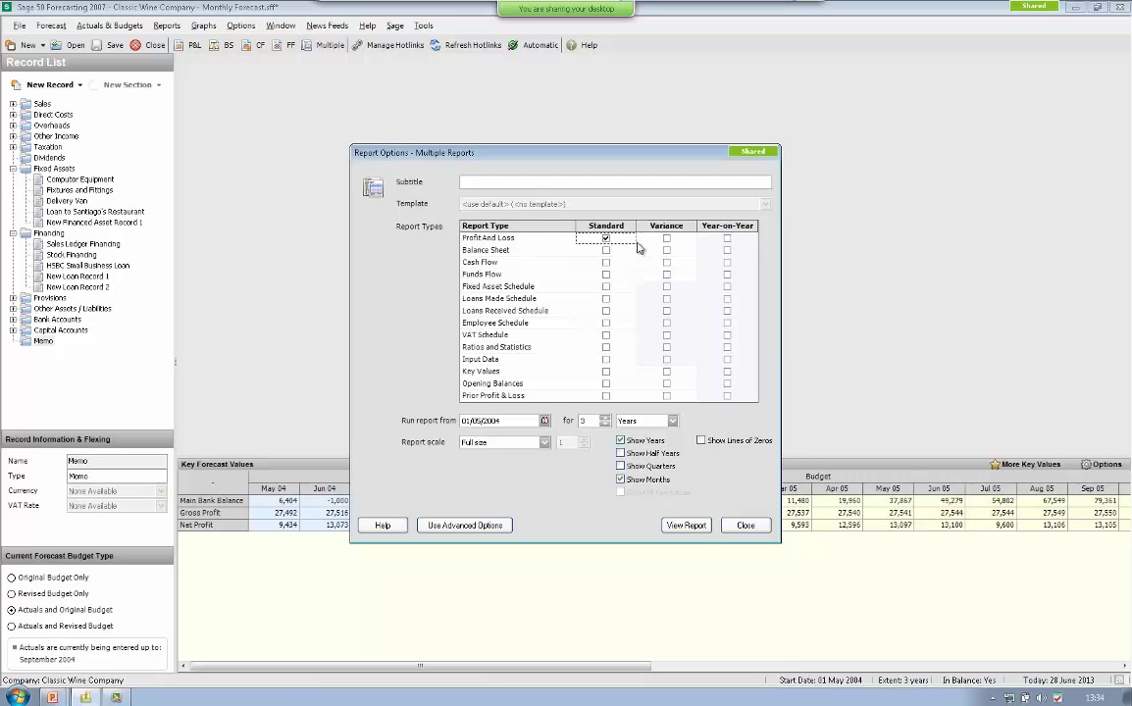
{"action": "left_click", "coordinate": [606, 240]}
{"action": "left_click", "coordinate": [666, 242]}
{"action": "left_click", "coordinate": [606, 251]}
{"action": "left_click", "coordinate": [606, 263]}
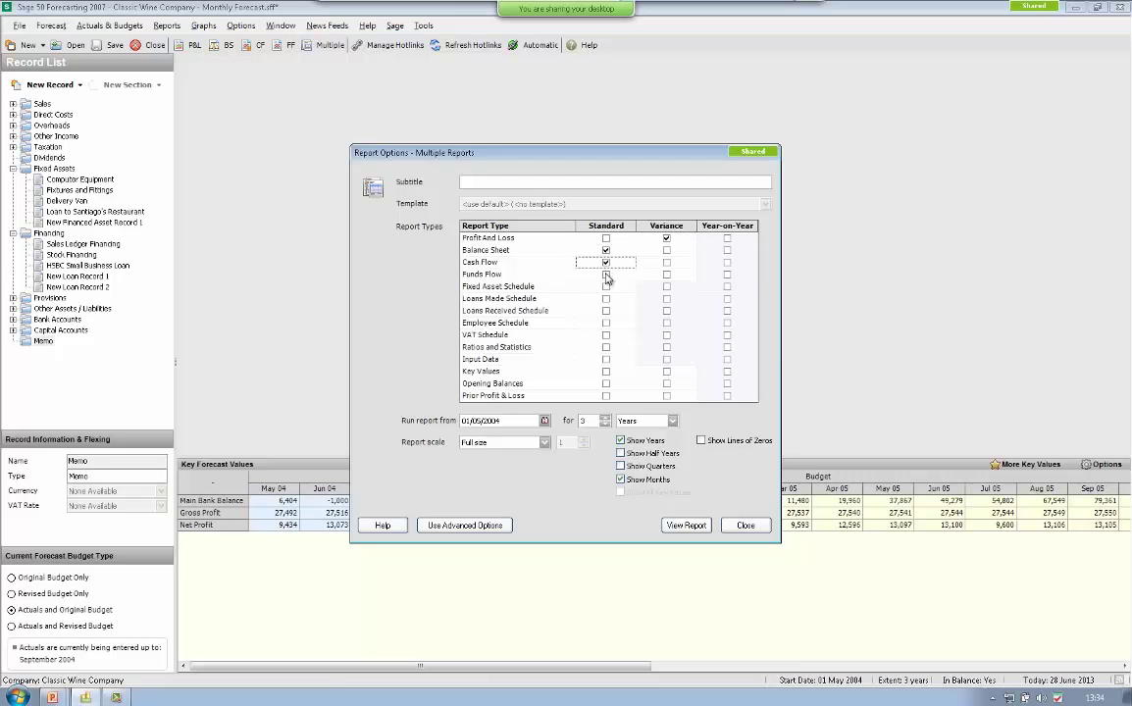
{"action": "left_click", "coordinate": [607, 275]}
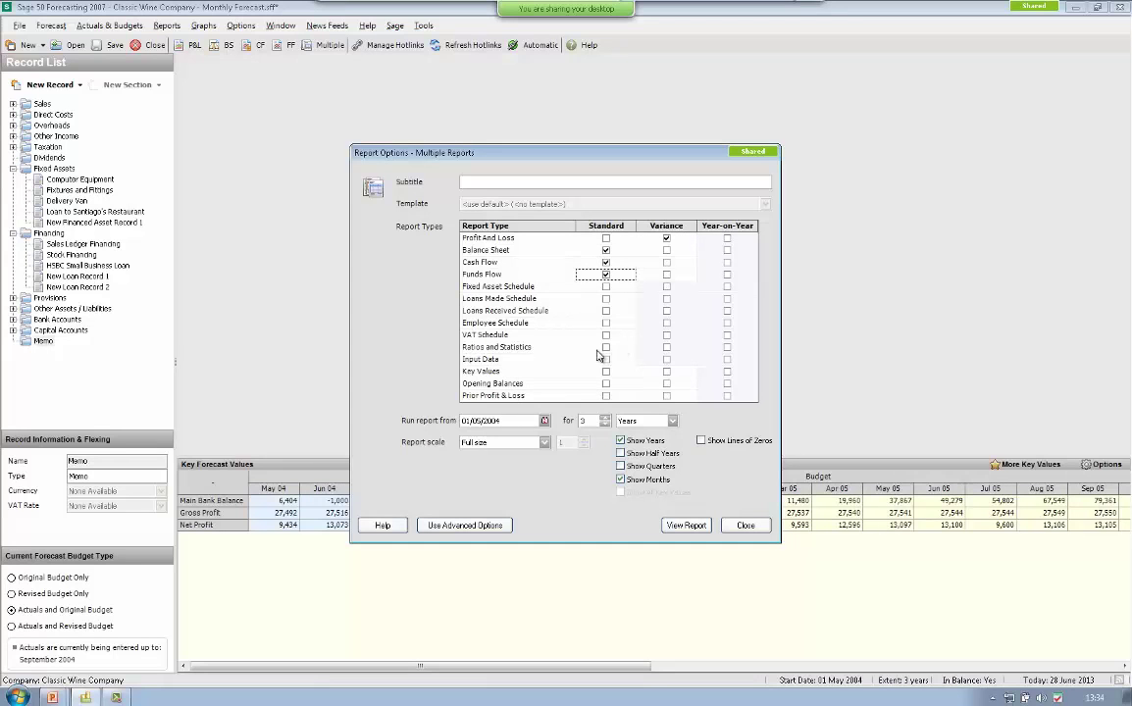
{"action": "left_click", "coordinate": [606, 347]}
{"action": "left_click", "coordinate": [607, 425]}
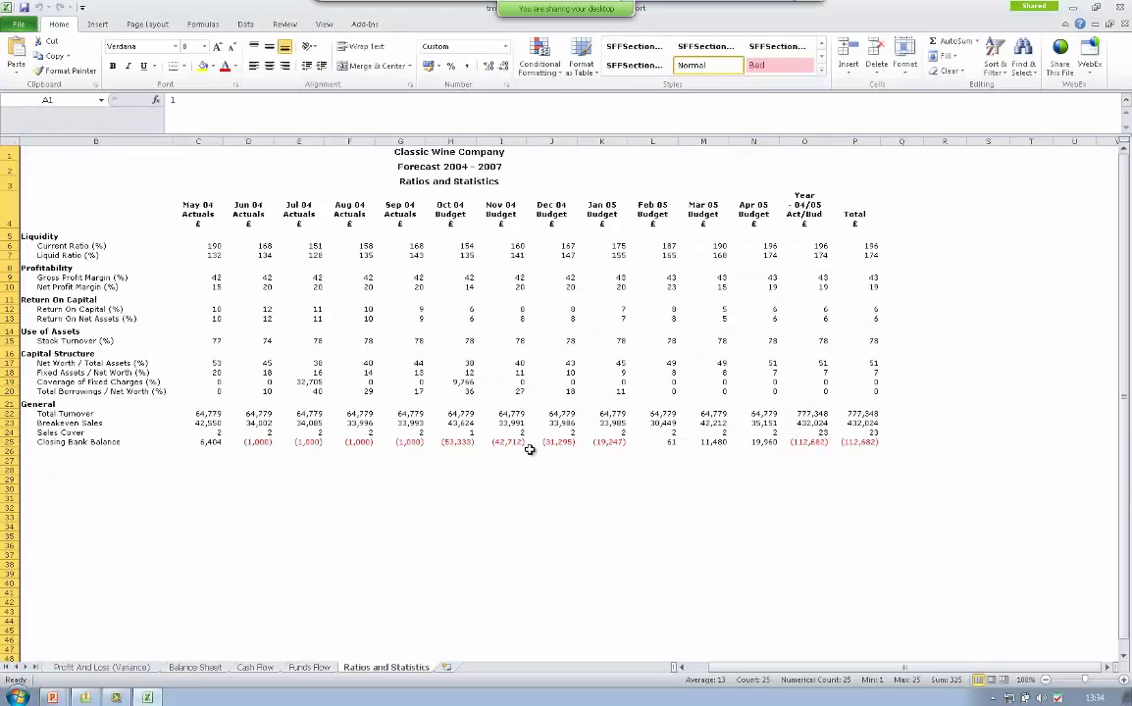
- Collapse the Profit And Loss (Variance) sheet to outline level 3 subgroup totals
{"action": "left_click", "coordinate": [98, 667]}
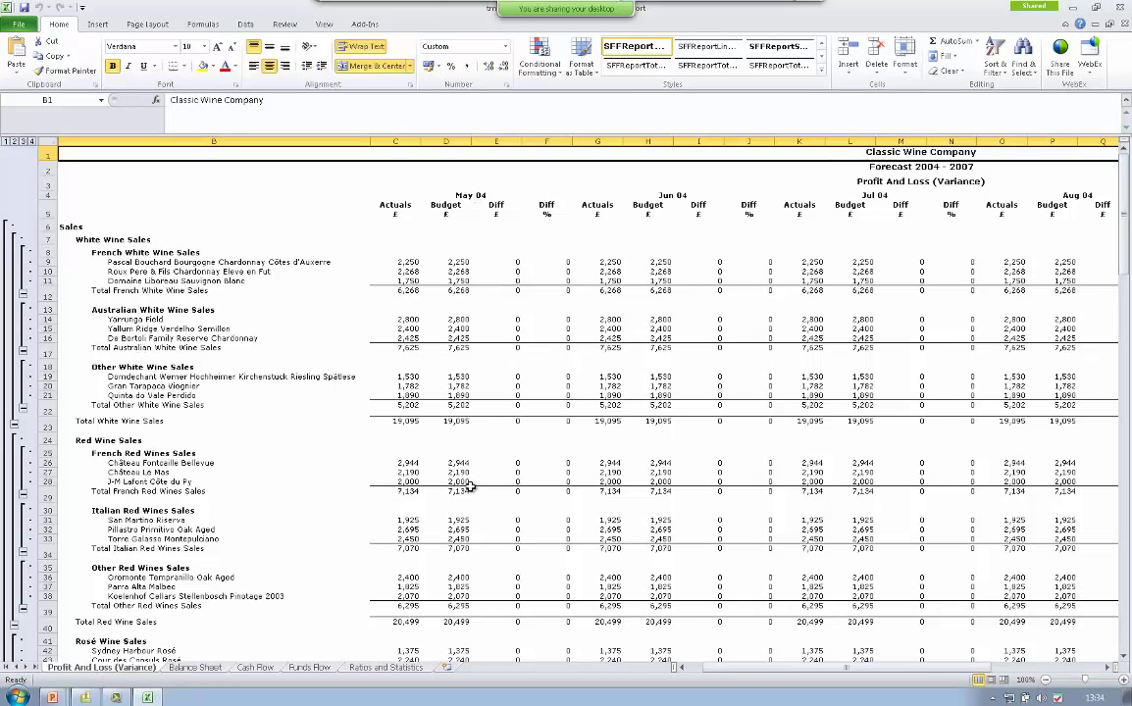
{"action": "left_click", "coordinate": [23, 143]}
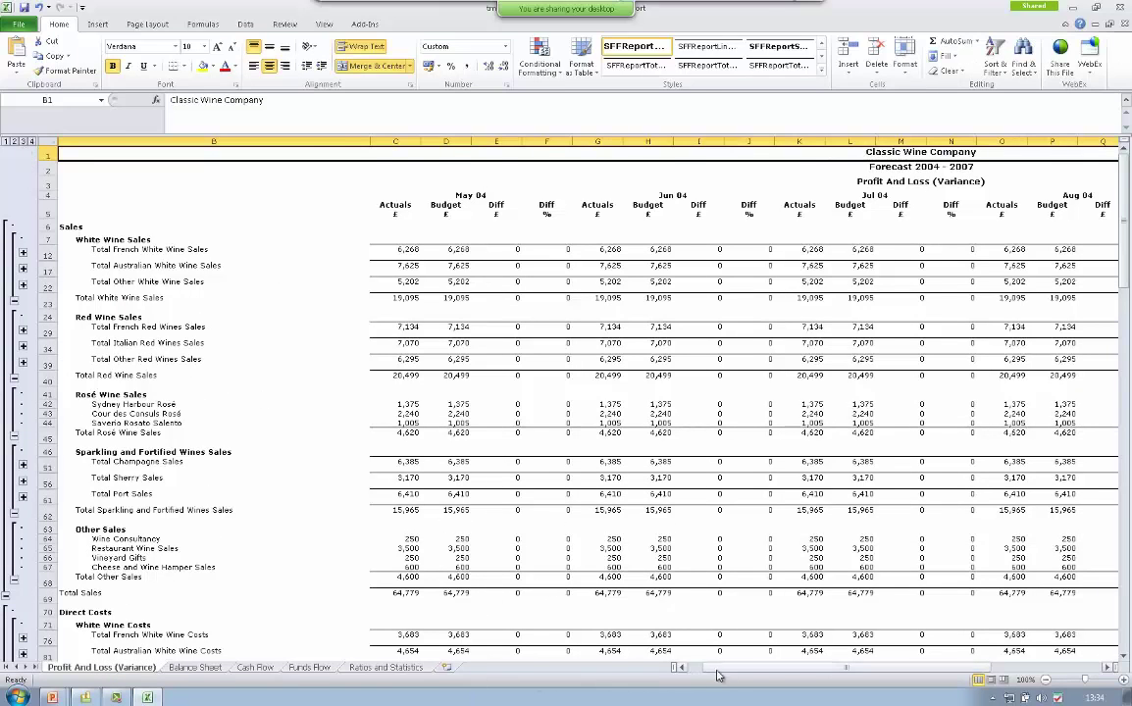
{"action": "left_click_drag", "start_coordinate": [742, 668], "coordinate": [712, 670]}
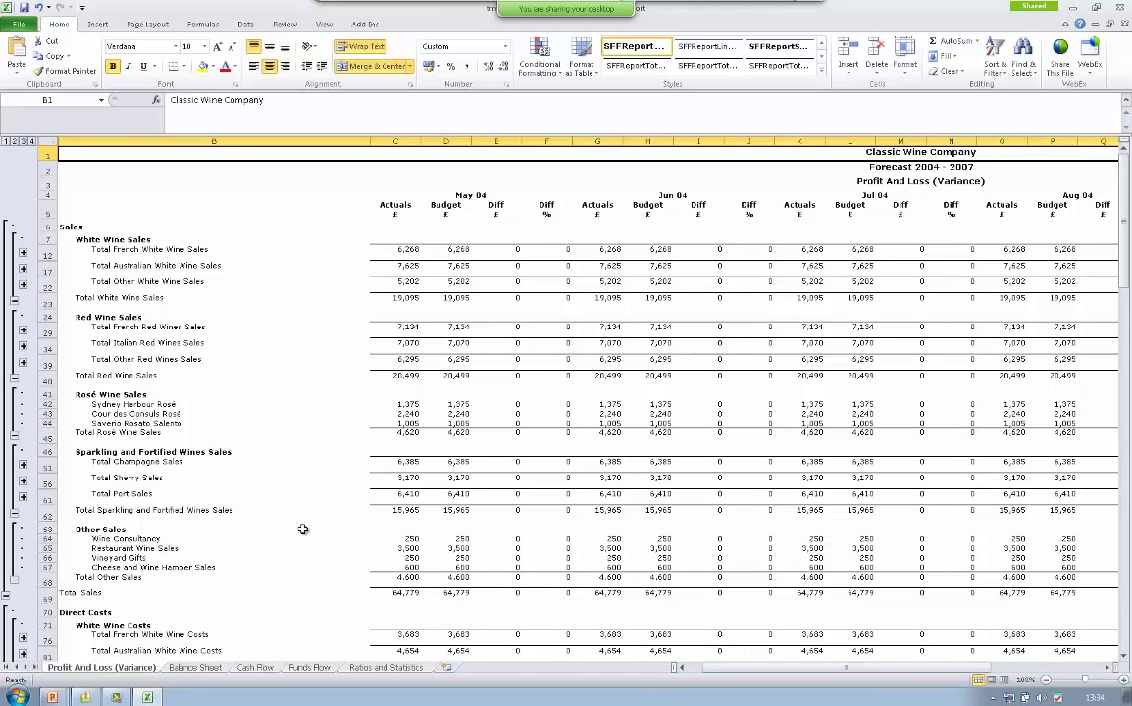
- Scroll down through the Balance Sheet report
{"action": "left_click", "coordinate": [196, 668]}
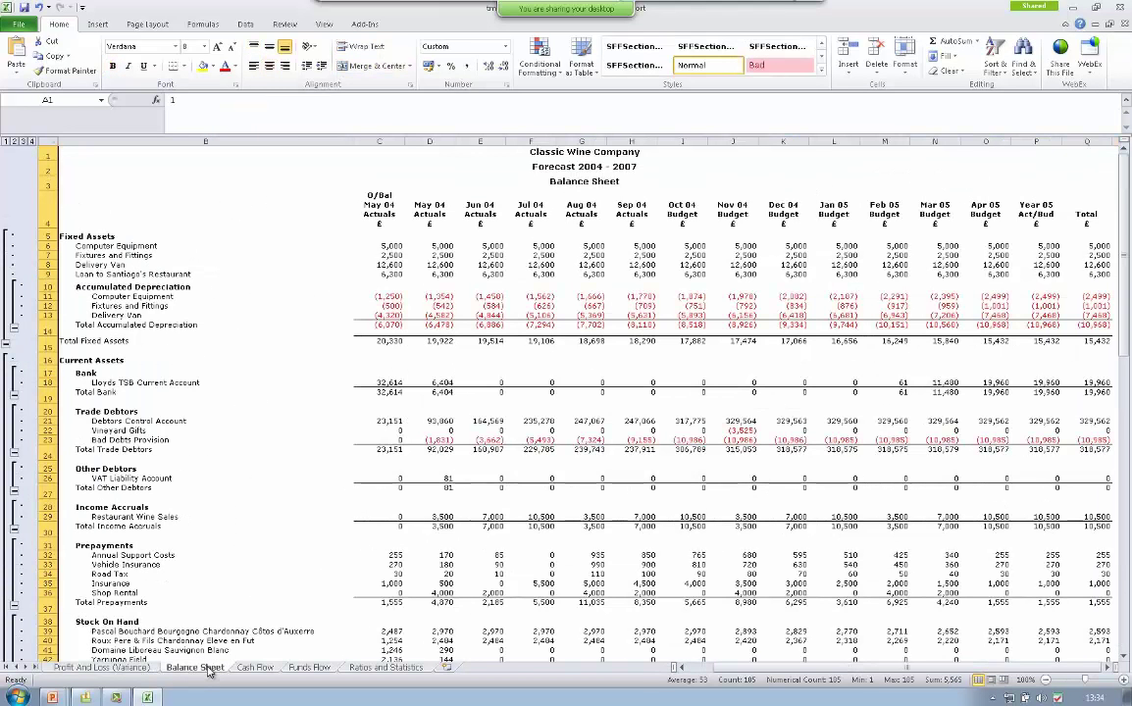
{"action": "left_click", "coordinate": [1125, 662]}
{"action": "left_click", "coordinate": [1125, 662]}
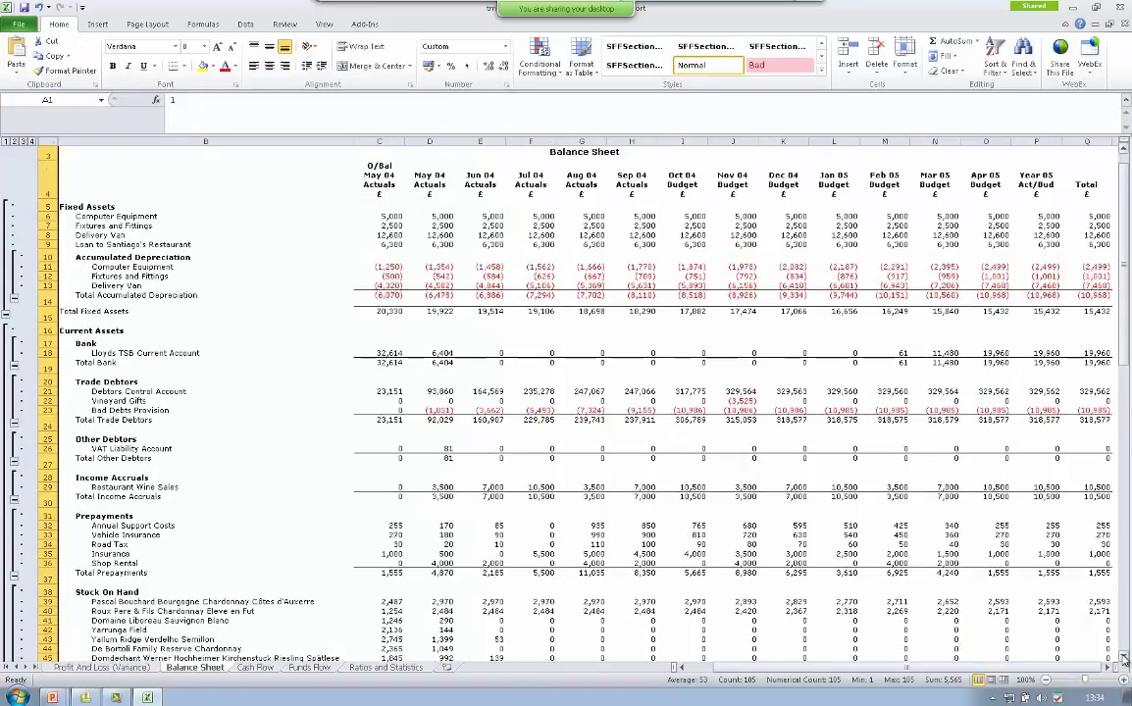
{"action": "left_click", "coordinate": [1125, 662]}
{"action": "left_click", "coordinate": [1126, 662]}
{"action": "left_click", "coordinate": [1125, 662]}
{"action": "left_click", "coordinate": [1125, 662]}
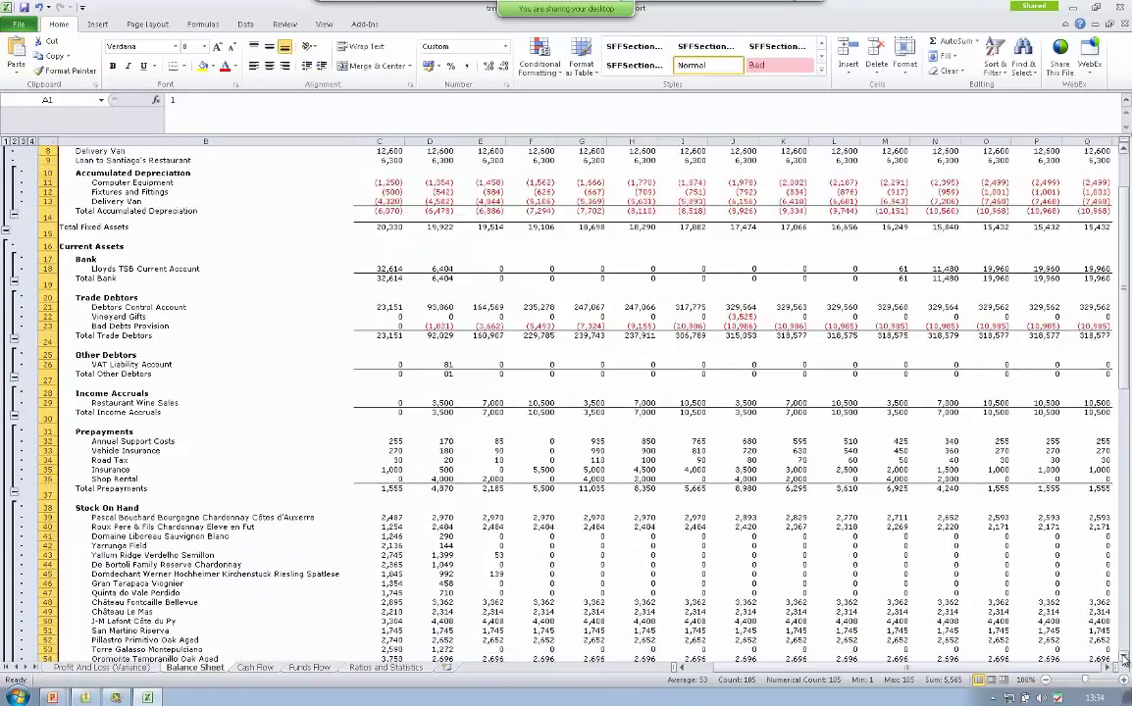
{"action": "left_click", "coordinate": [1125, 662]}
{"action": "left_click_drag", "start_coordinate": [1125, 662], "coordinate": [1125, 662]}
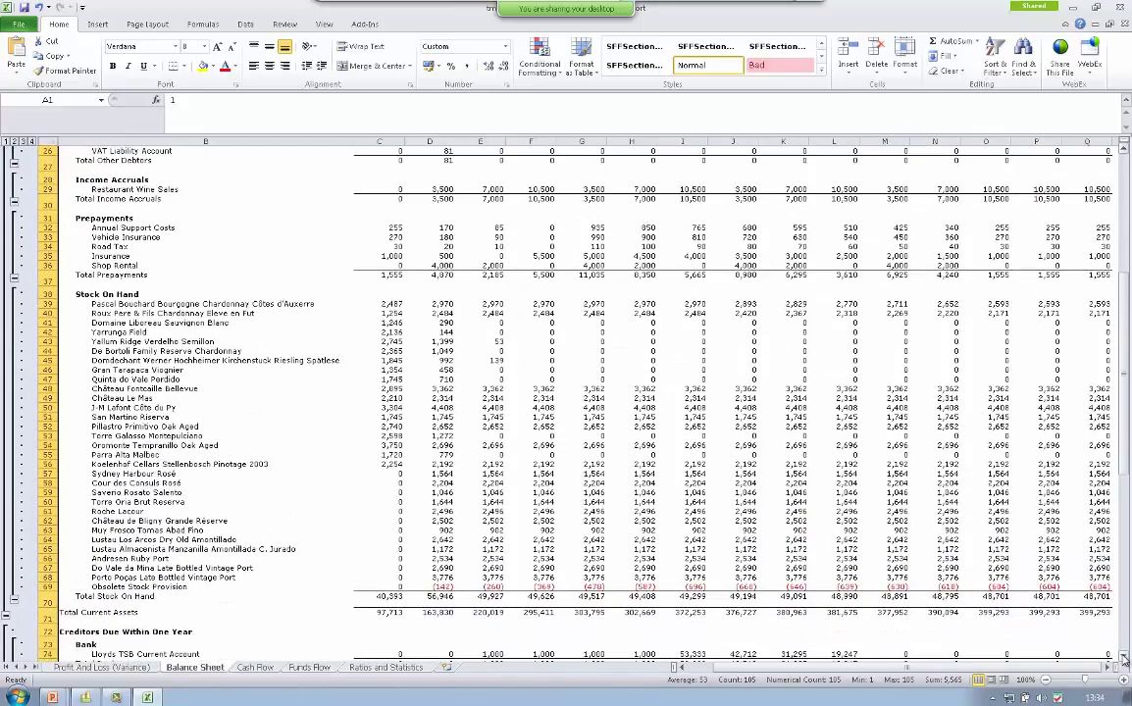
{"action": "left_click", "coordinate": [1126, 662]}
{"action": "left_click", "coordinate": [1125, 662]}
{"action": "left_click", "coordinate": [1126, 662]}
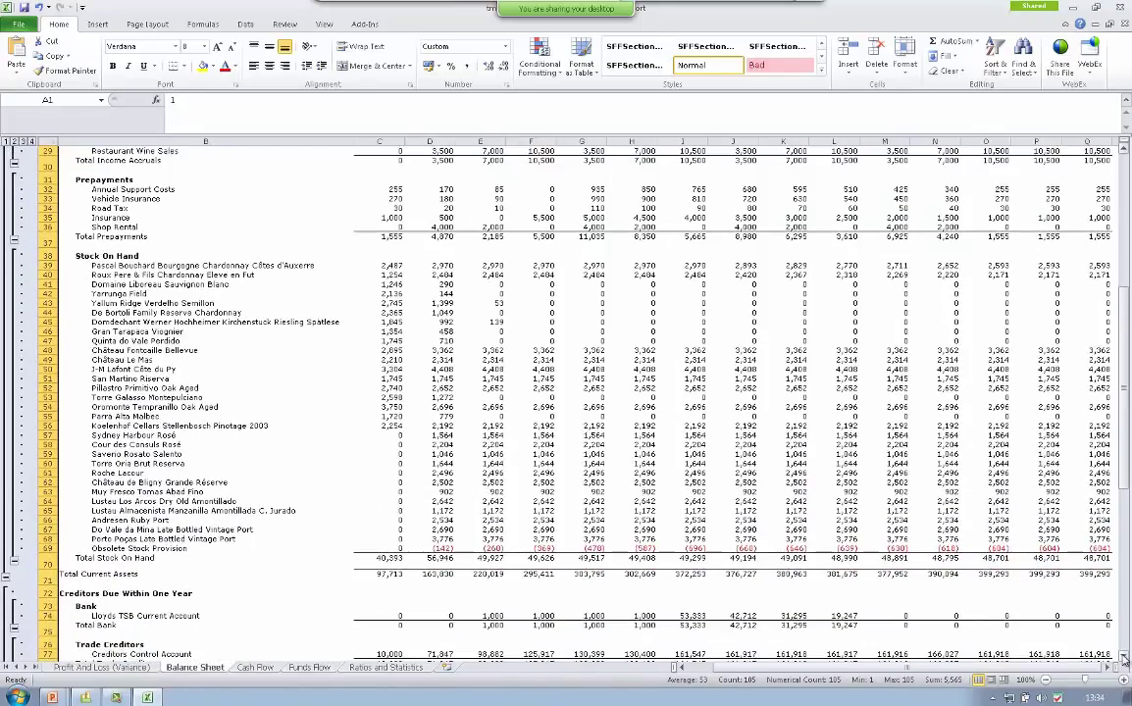
{"action": "left_click", "coordinate": [1126, 662]}
{"action": "left_click", "coordinate": [1125, 662]}
{"action": "left_click", "coordinate": [1125, 662]}
{"action": "left_click", "coordinate": [1125, 662]}
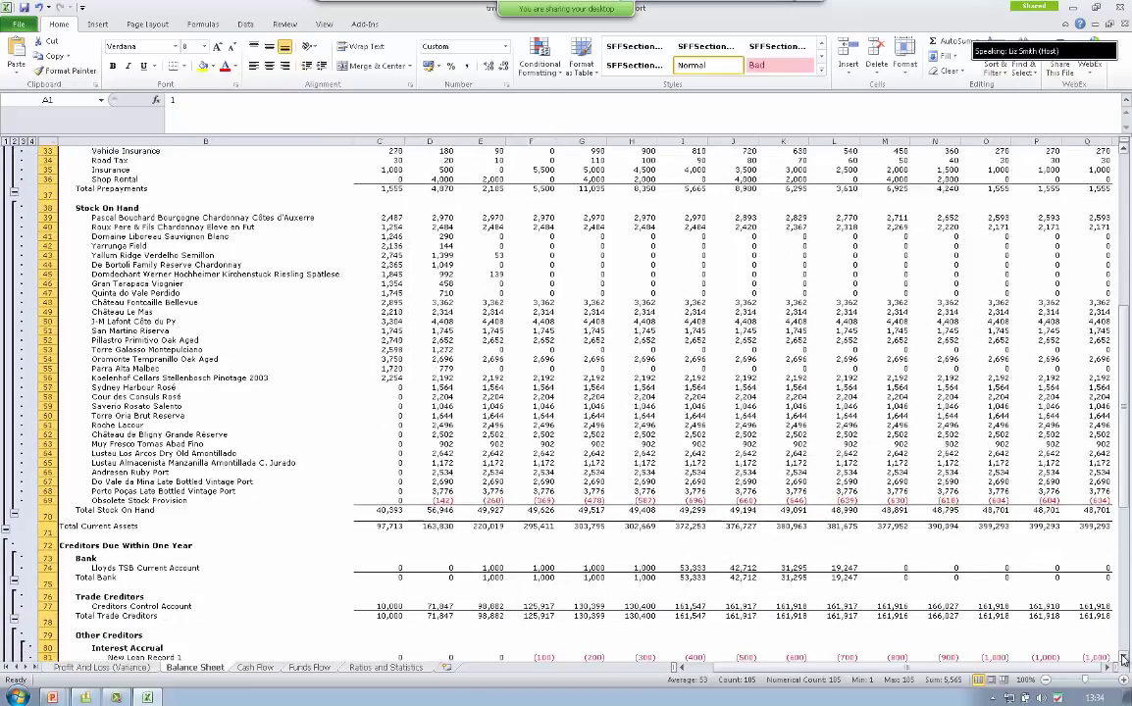
{"action": "left_click", "coordinate": [1125, 662]}
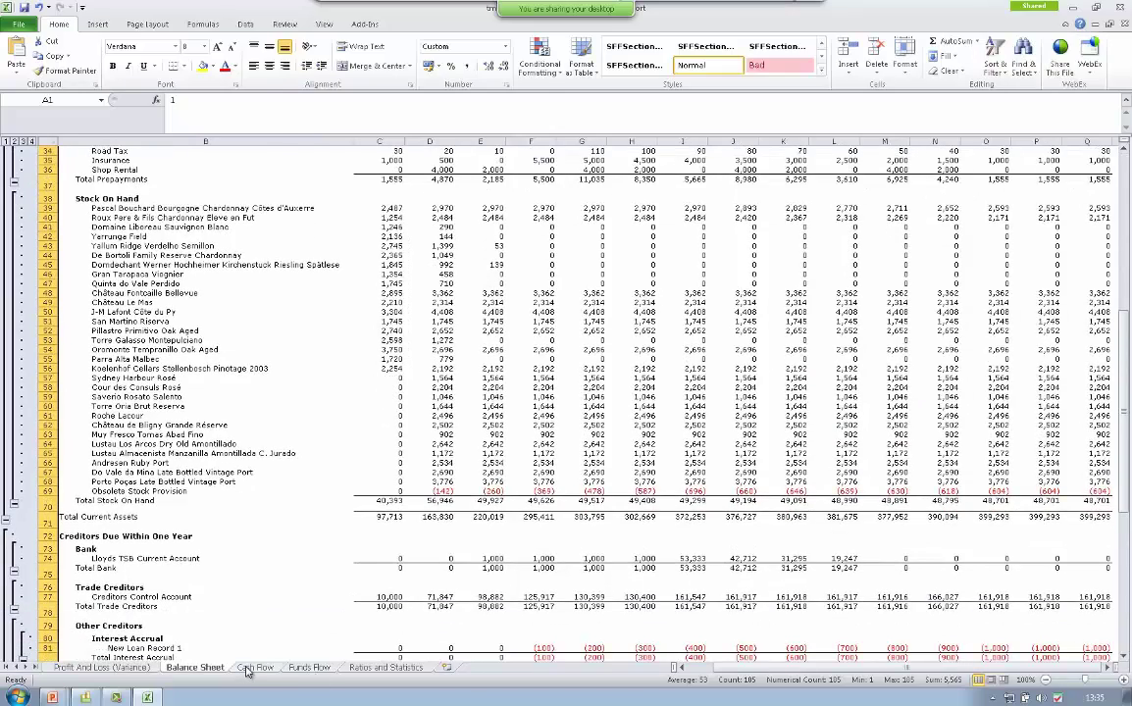
- Glance at Cash Flow, scroll through Funds Flow, then move to Ratios and Statistics
{"action": "left_click", "coordinate": [254, 668]}
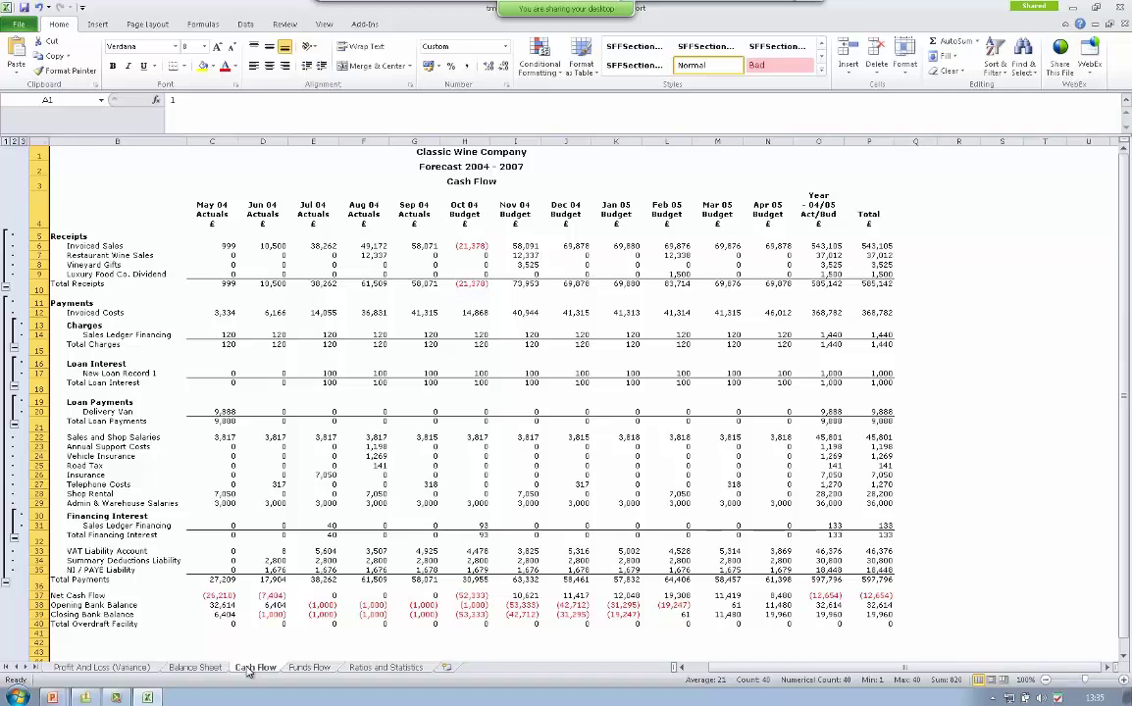
{"action": "left_click", "coordinate": [312, 668]}
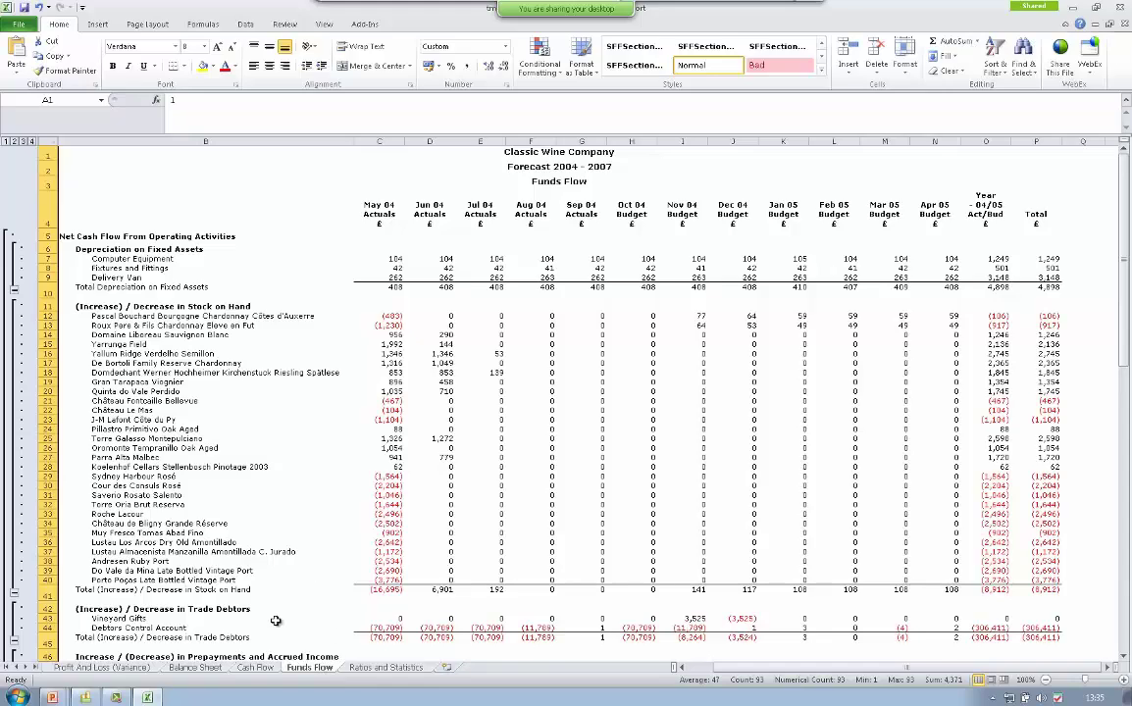
{"action": "scroll", "coordinate": [278, 618], "scroll_direction": "down", "scroll_amount": 6}
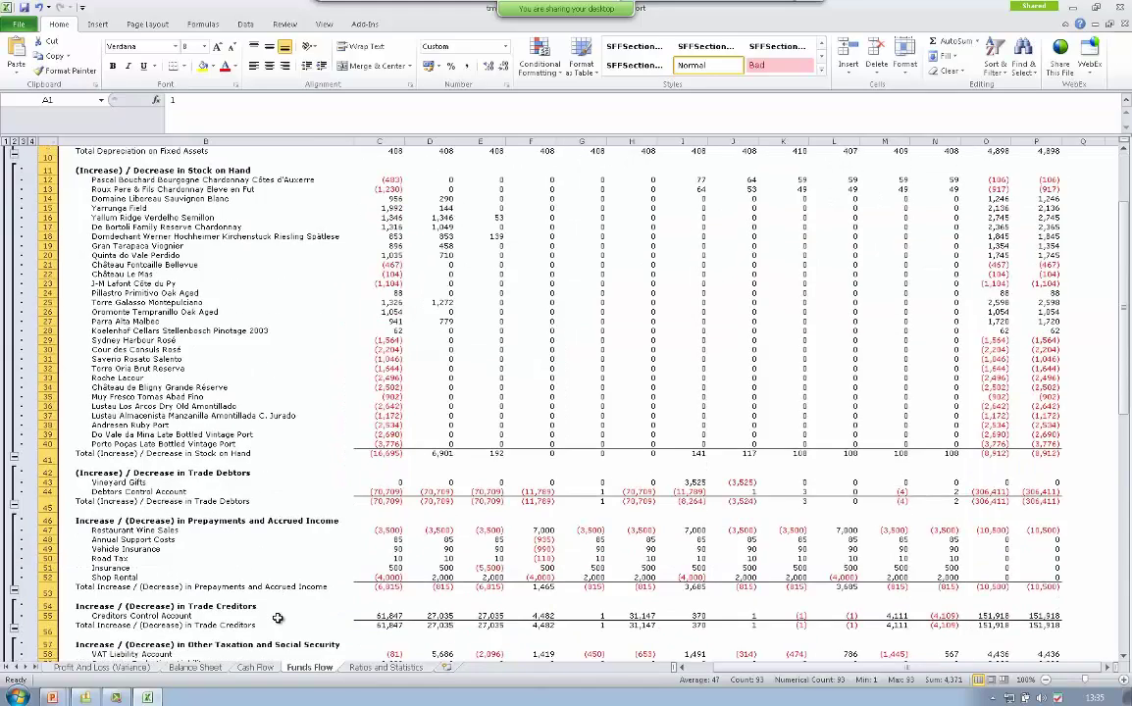
{"action": "scroll", "coordinate": [277, 618], "scroll_direction": "down", "scroll_amount": 6}
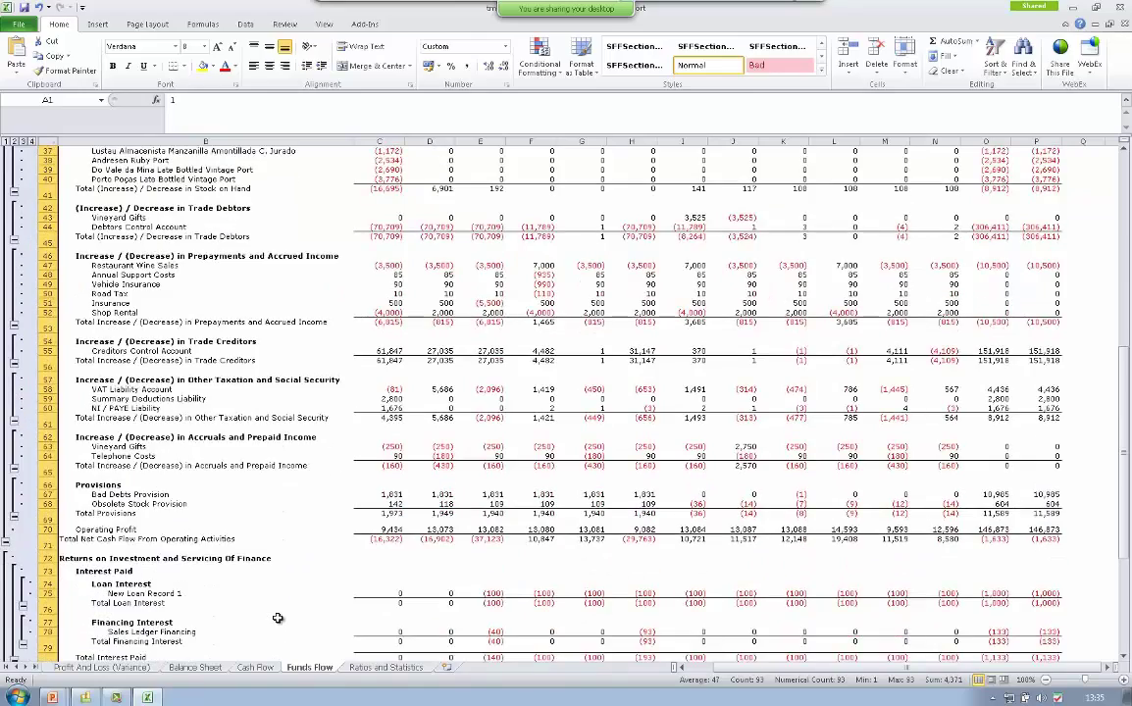
{"action": "scroll", "coordinate": [278, 618], "scroll_direction": "down", "scroll_amount": 3}
{"action": "scroll", "coordinate": [277, 618], "scroll_direction": "down", "scroll_amount": 4}
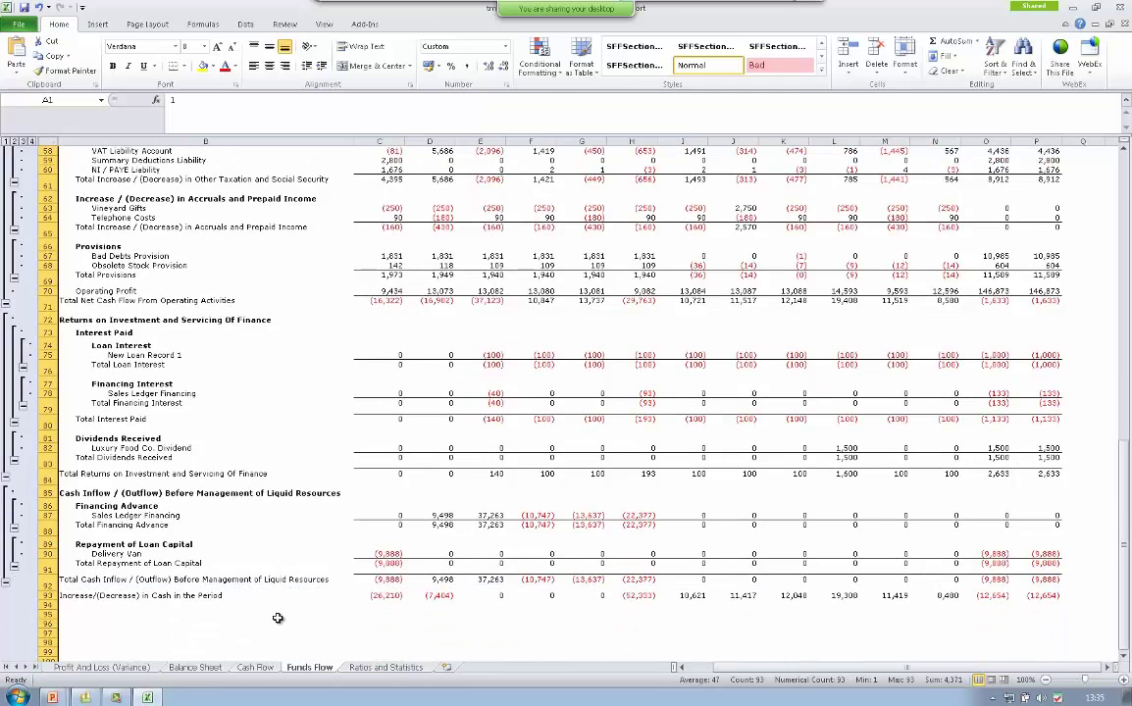
{"action": "key", "text": "ctrl+Page_Down"}
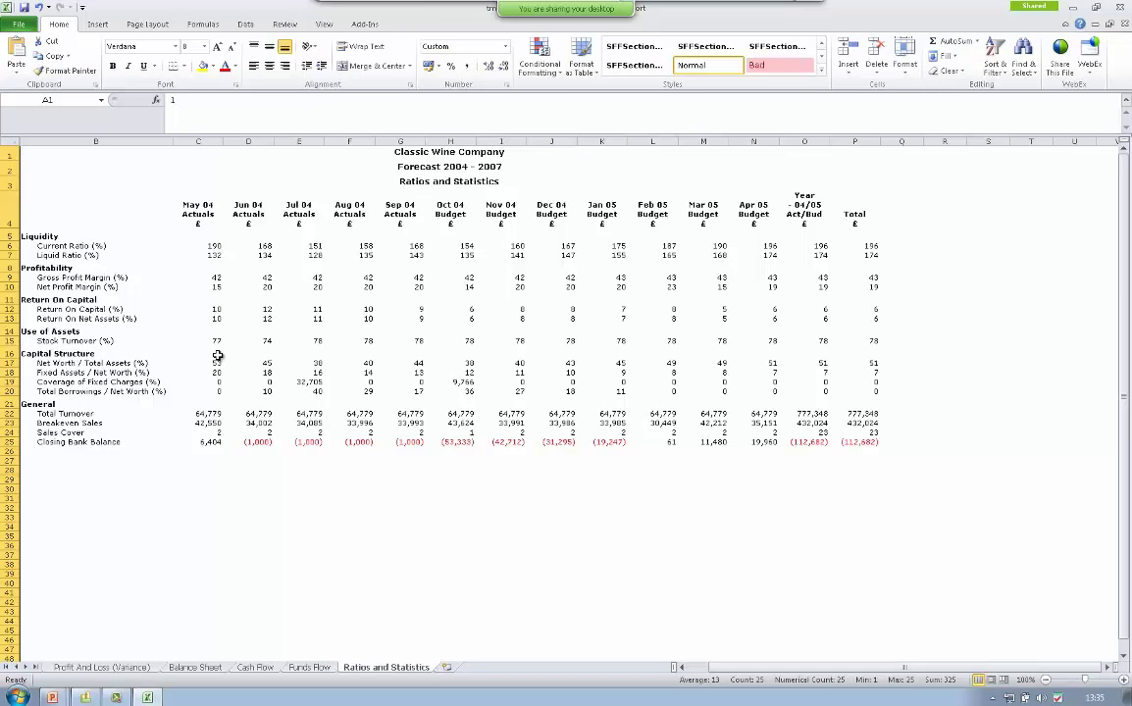
- Minimise Excel and view the Profit And Loss graph for one year from 01/05/2004
{"action": "left_click", "coordinate": [1074, 7]}
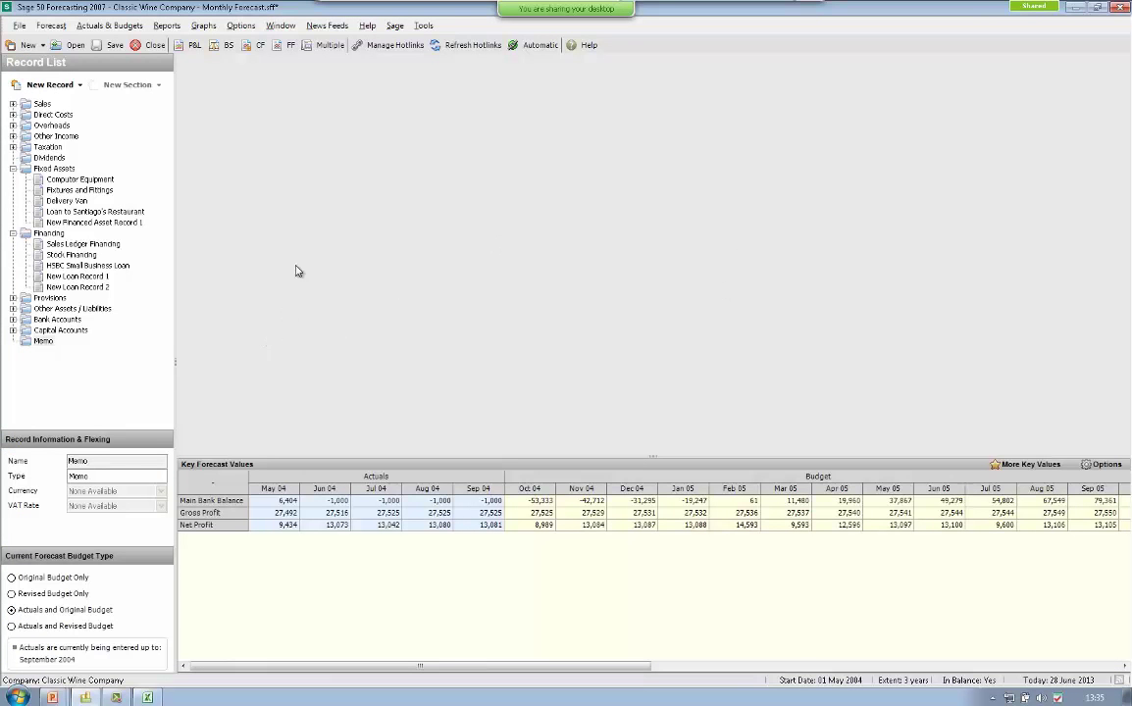
{"action": "left_click", "coordinate": [207, 26]}
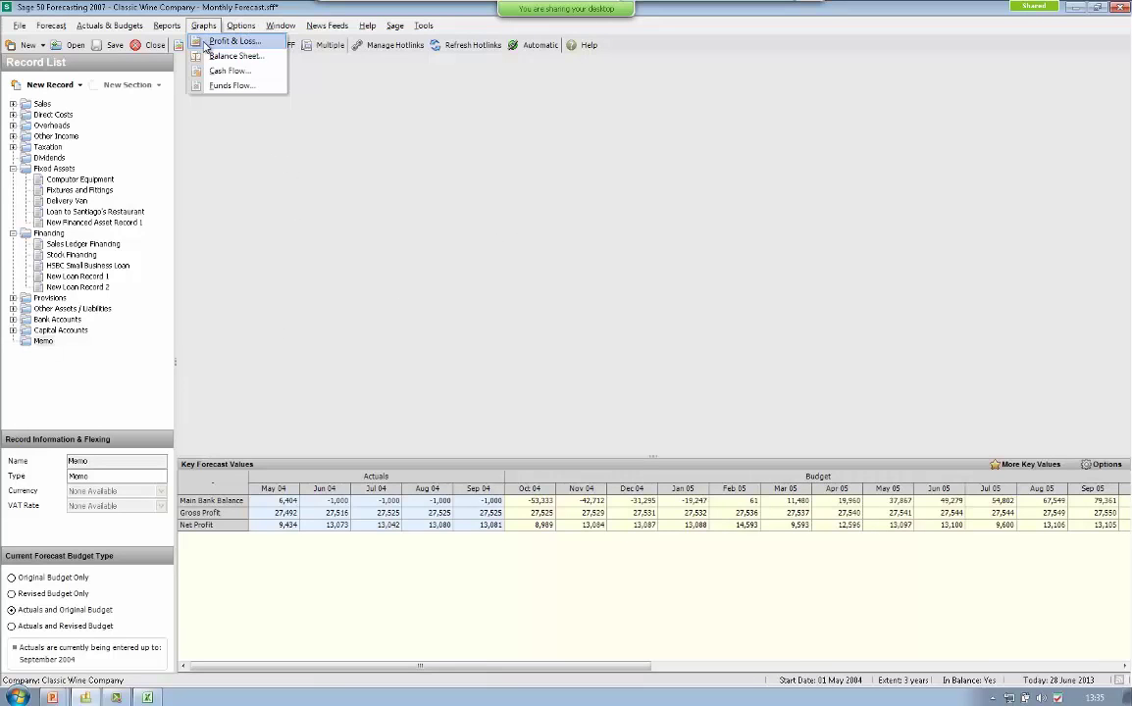
{"action": "left_click", "coordinate": [206, 46]}
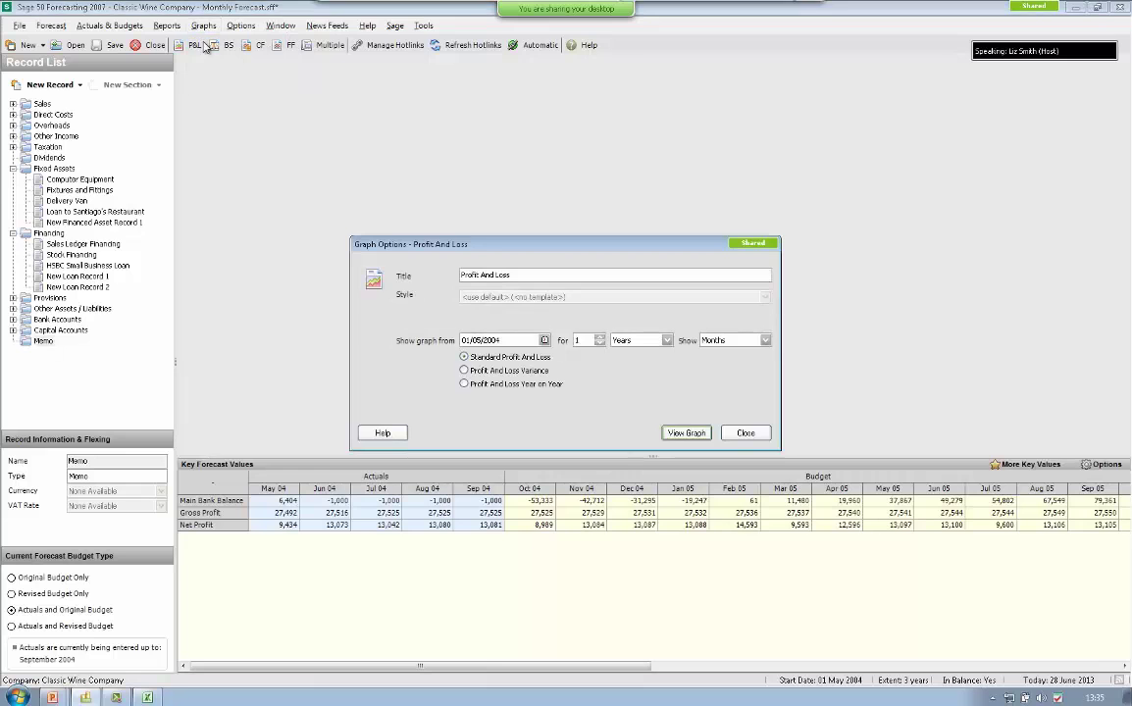
{"action": "left_click", "coordinate": [687, 435]}
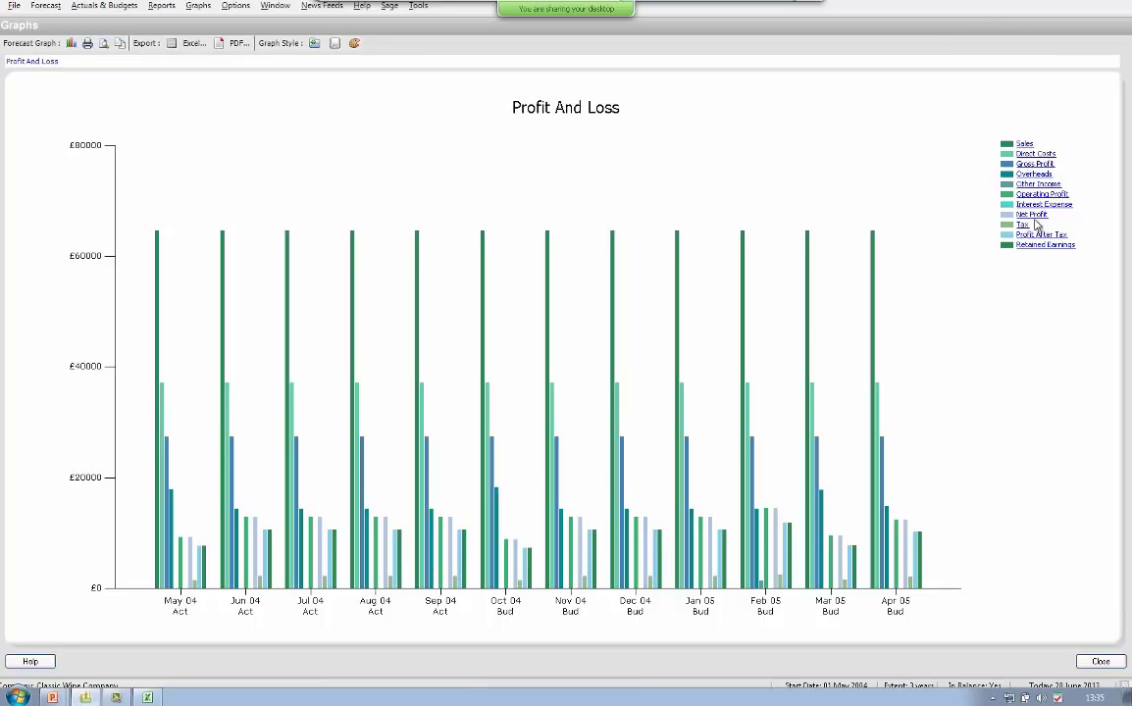
- Drill through Sales, White Wine and Australian White Wine to Yarrunga Field, then return to Profit And Loss
{"action": "left_click", "coordinate": [1025, 147]}
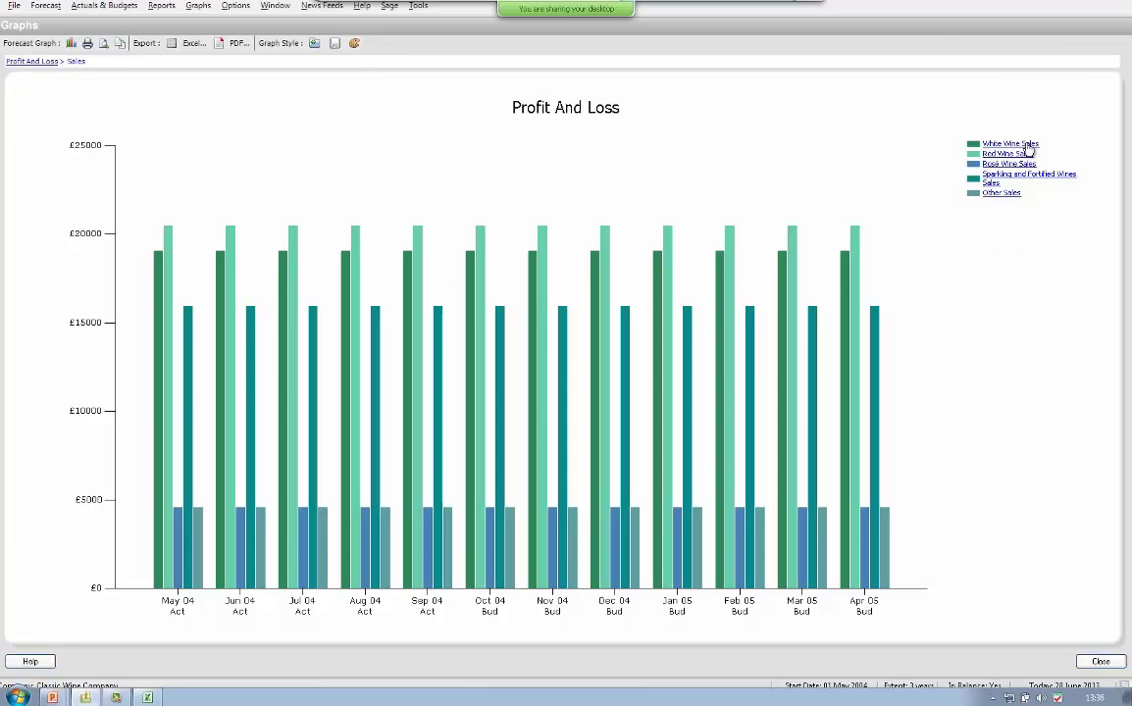
{"action": "left_click", "coordinate": [1026, 145]}
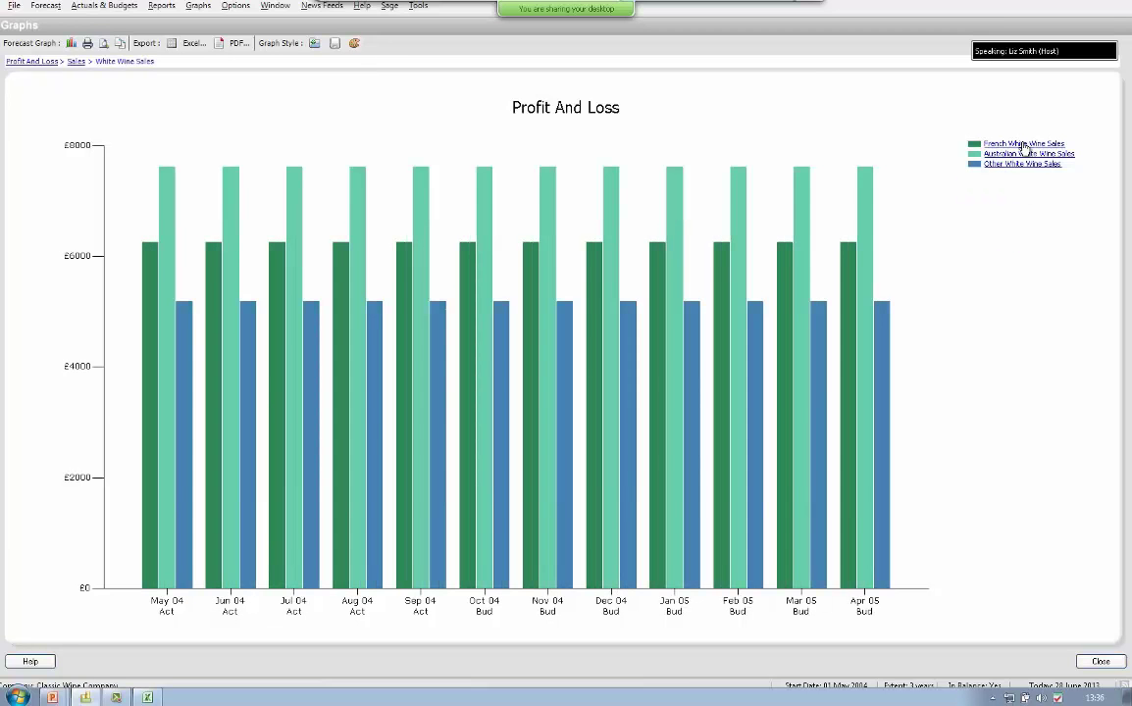
{"action": "left_click", "coordinate": [1023, 154]}
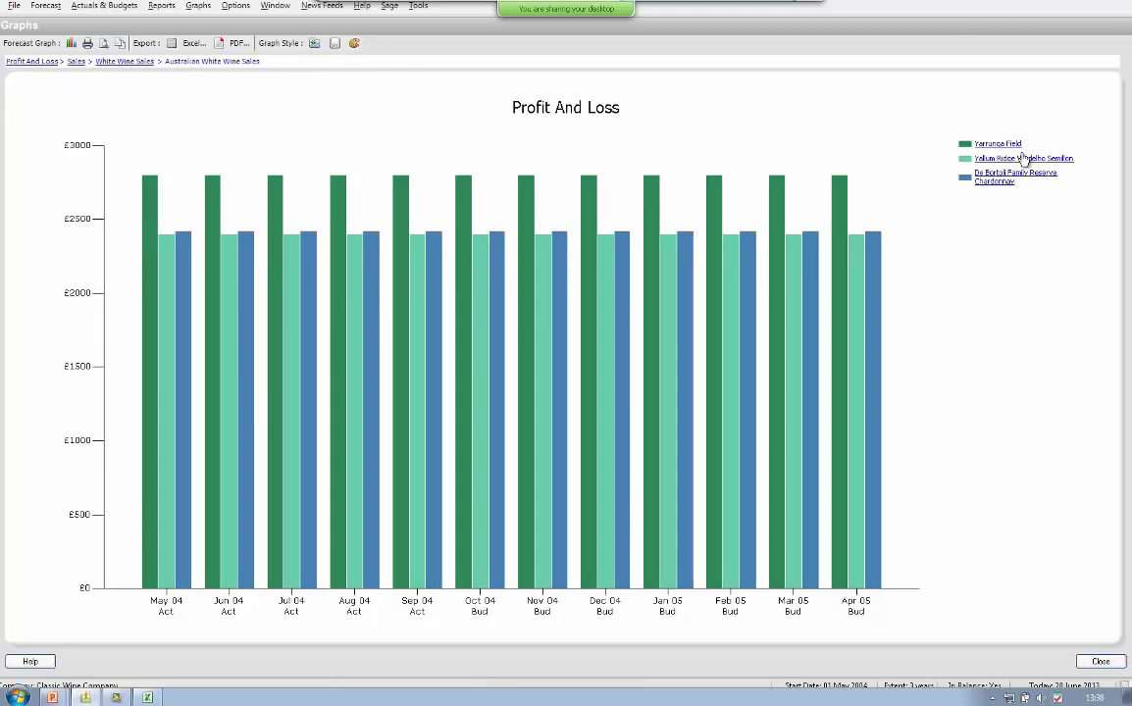
{"action": "left_click", "coordinate": [1011, 145]}
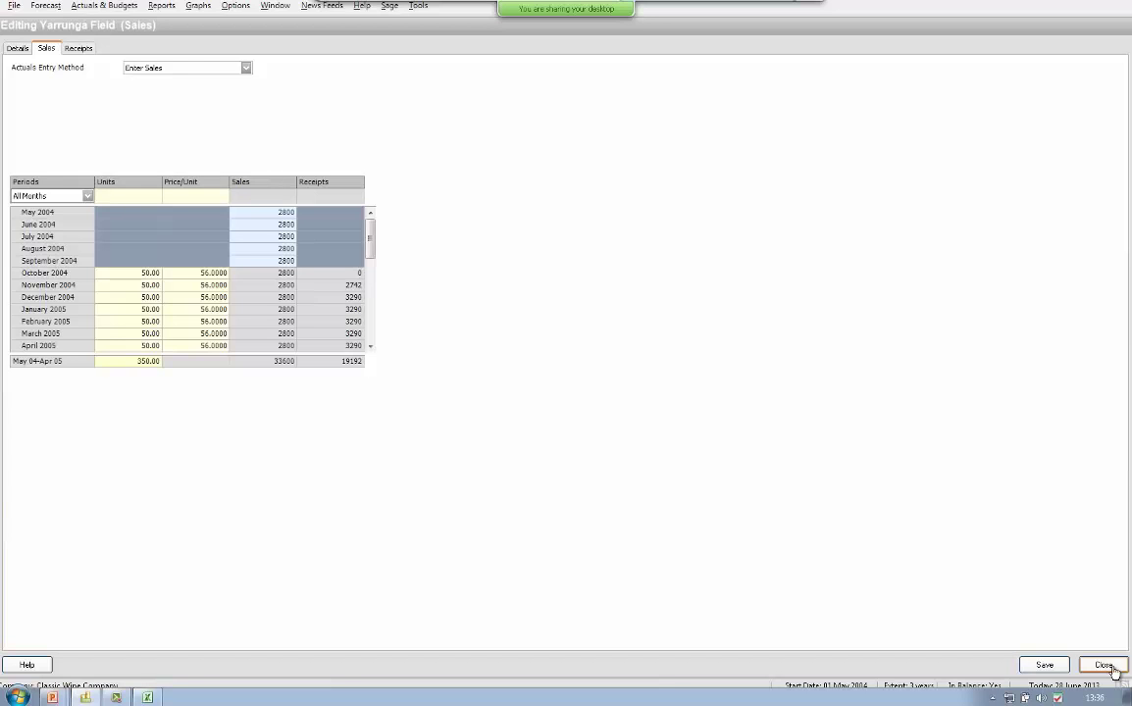
{"action": "left_click", "coordinate": [1104, 666]}
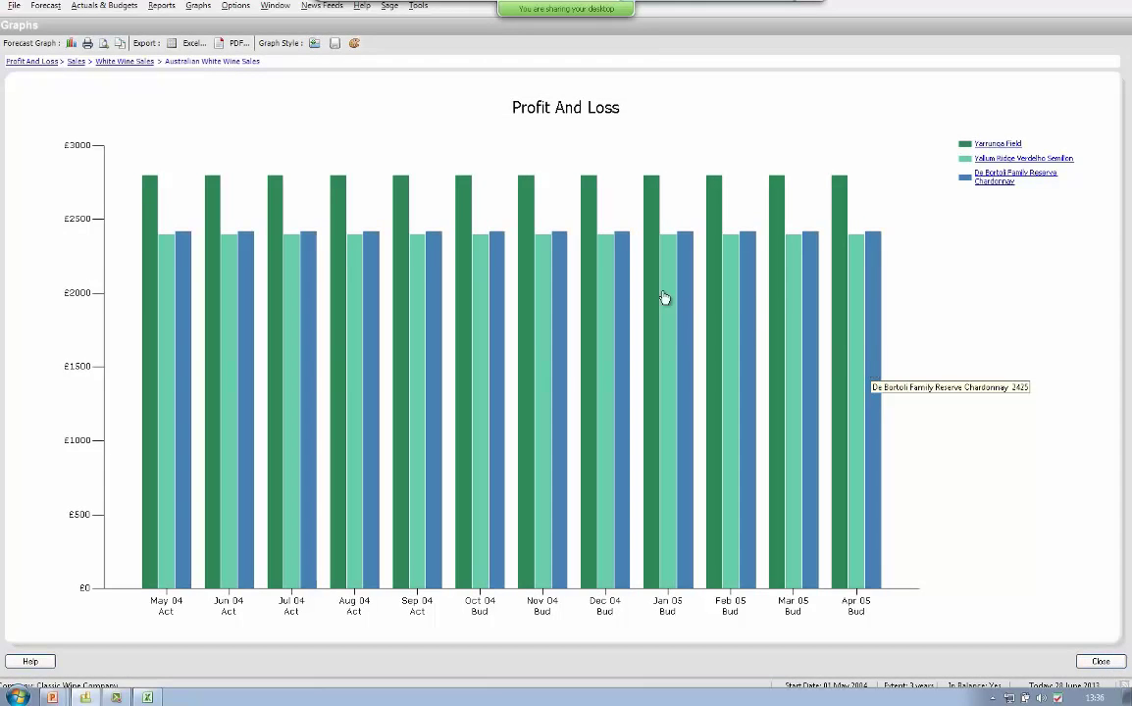
{"action": "left_click", "coordinate": [47, 62]}
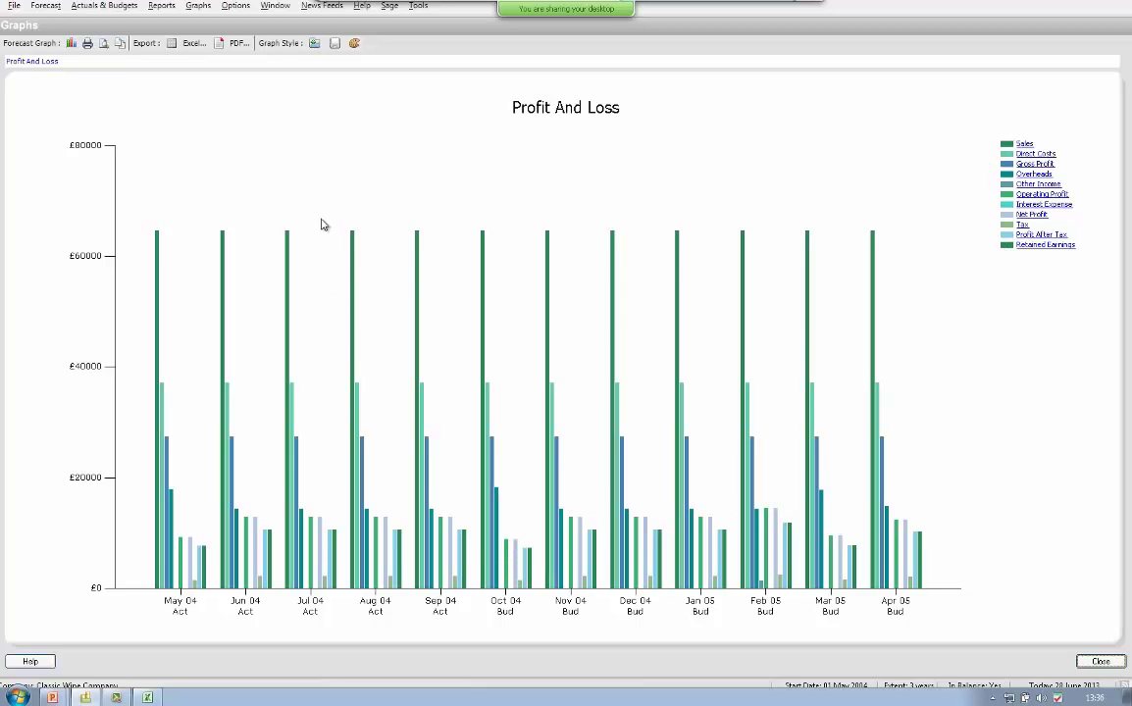
- Recolour the Sales series pink in Graph Style Properties and apply the change
{"action": "left_click", "coordinate": [355, 45]}
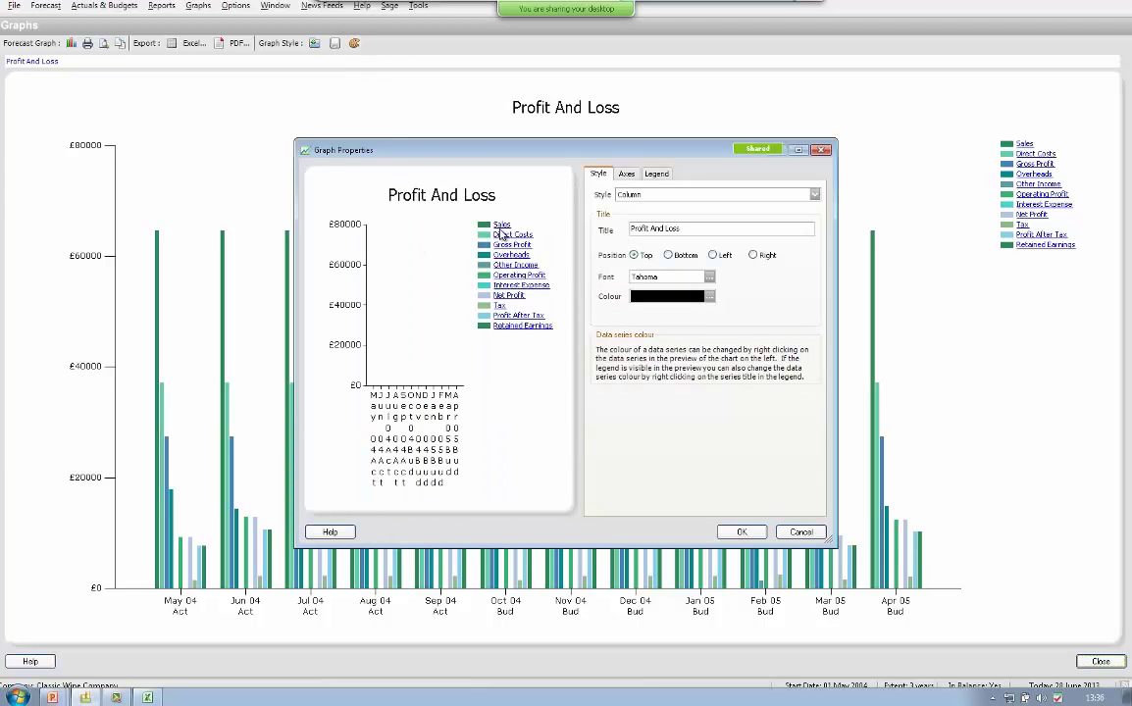
{"action": "right_click", "coordinate": [501, 226]}
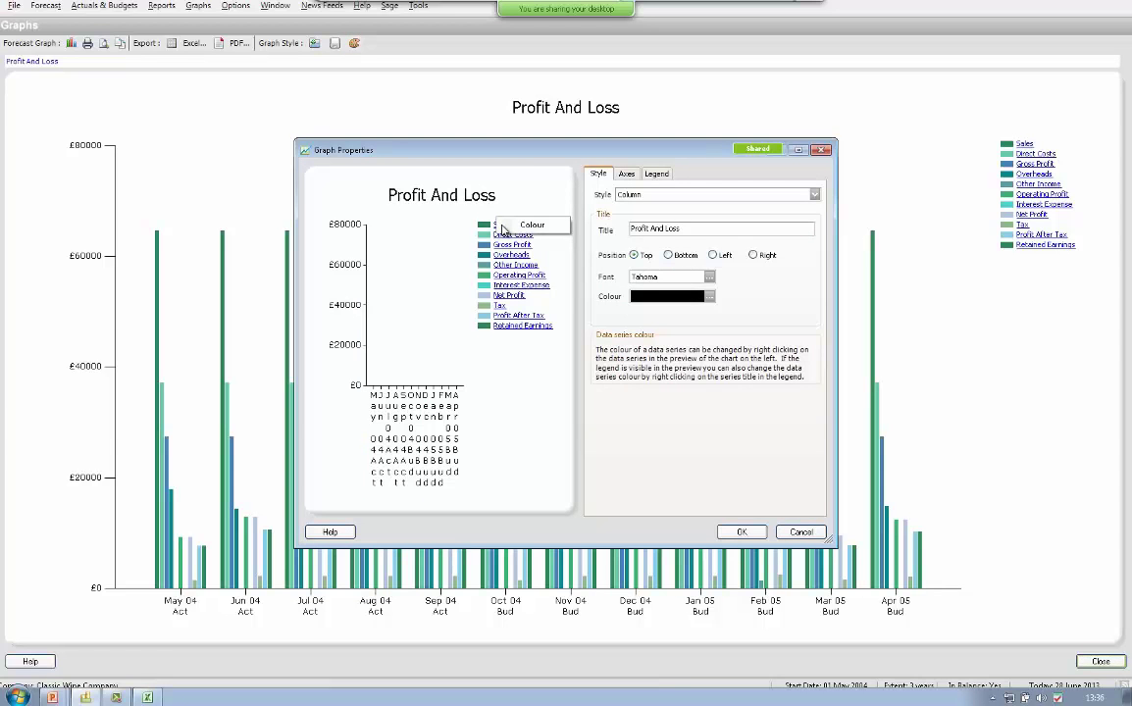
{"action": "left_click", "coordinate": [533, 225]}
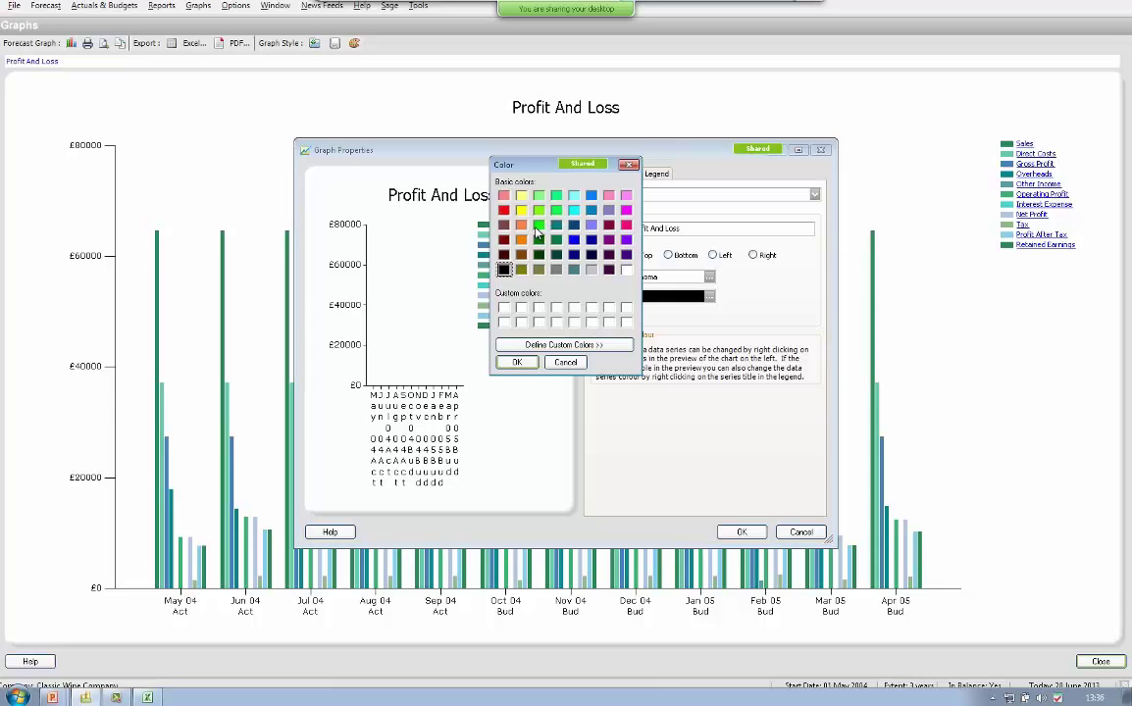
{"action": "left_click", "coordinate": [627, 195]}
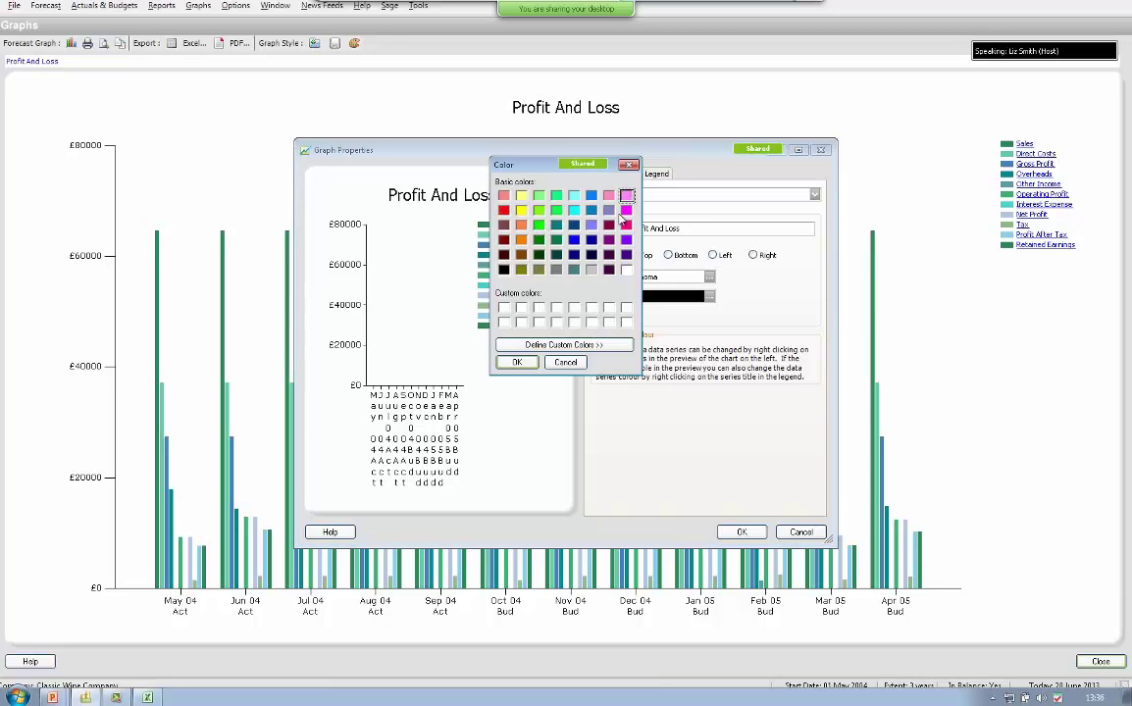
{"action": "left_click", "coordinate": [530, 365]}
{"action": "left_click", "coordinate": [736, 532]}
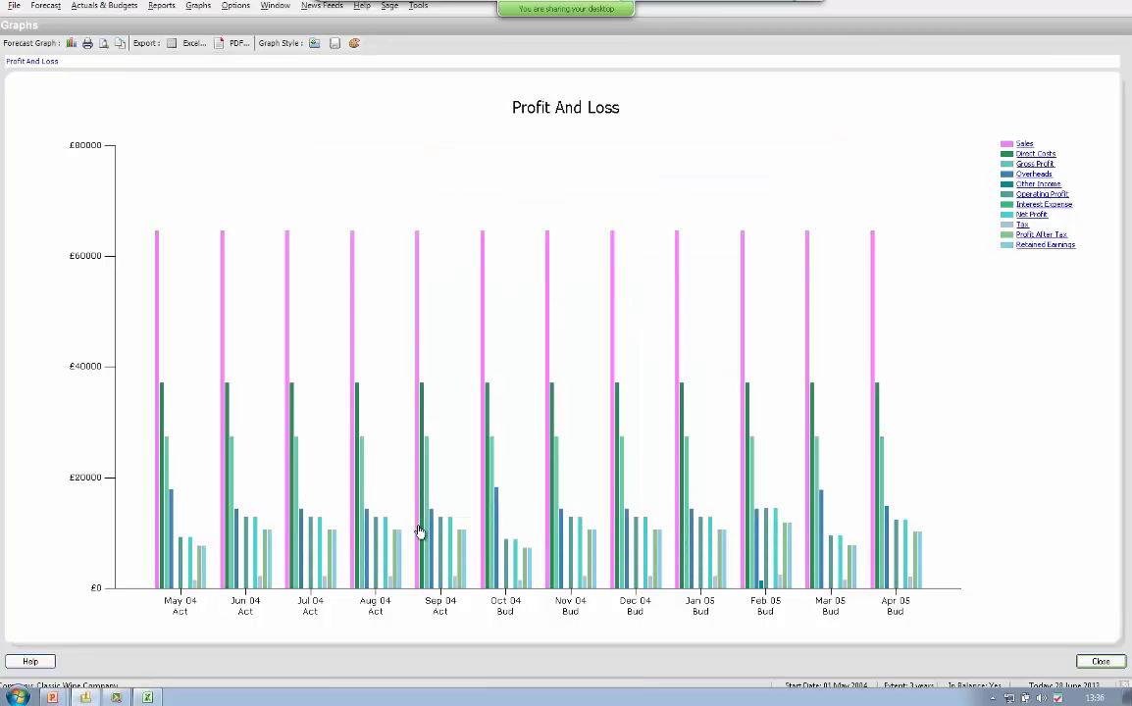
{"action": "mouse_move", "coordinate": [422, 455]}
- Export the graph to an Excel workbook named 'P&L graph' and show the desktop
{"action": "left_click", "coordinate": [187, 43]}
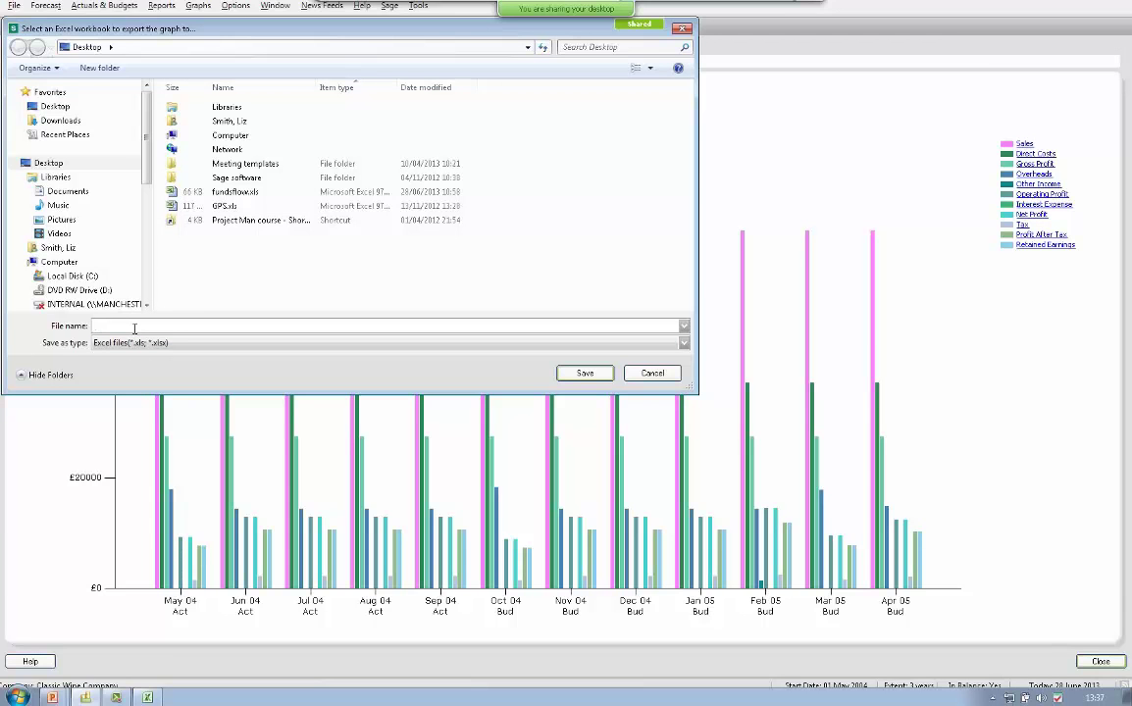
{"action": "type", "text": "P&L graph"}
{"action": "left_click", "coordinate": [585, 373]}
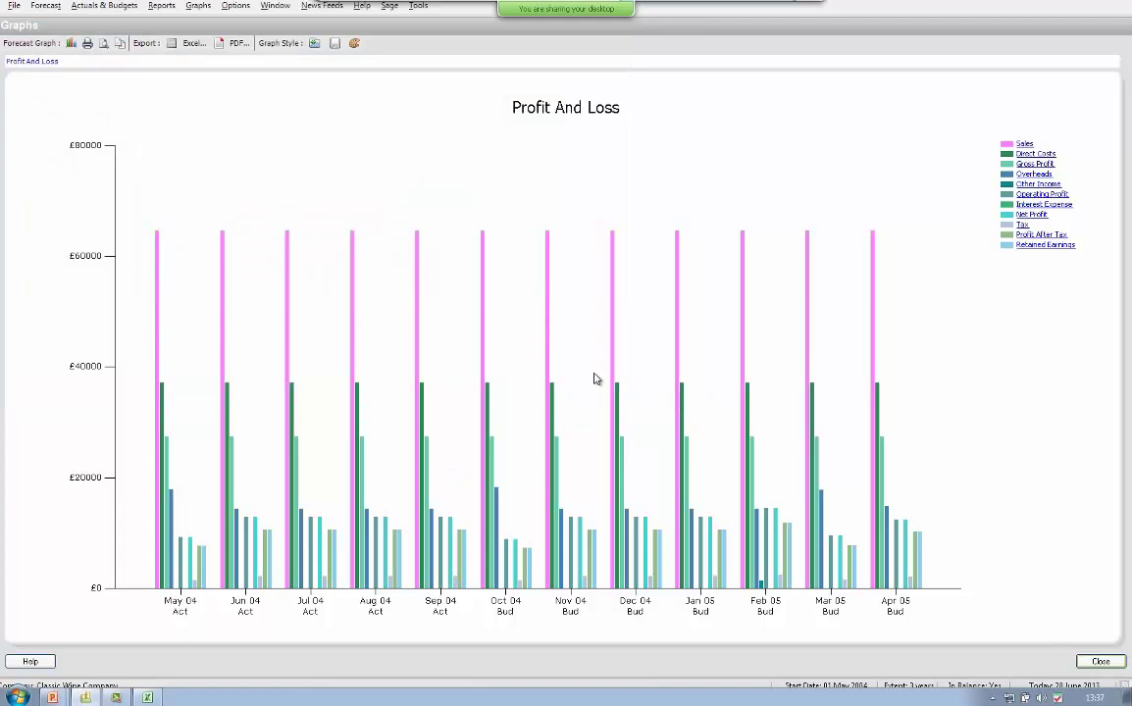
{"action": "key", "text": "super+d"}
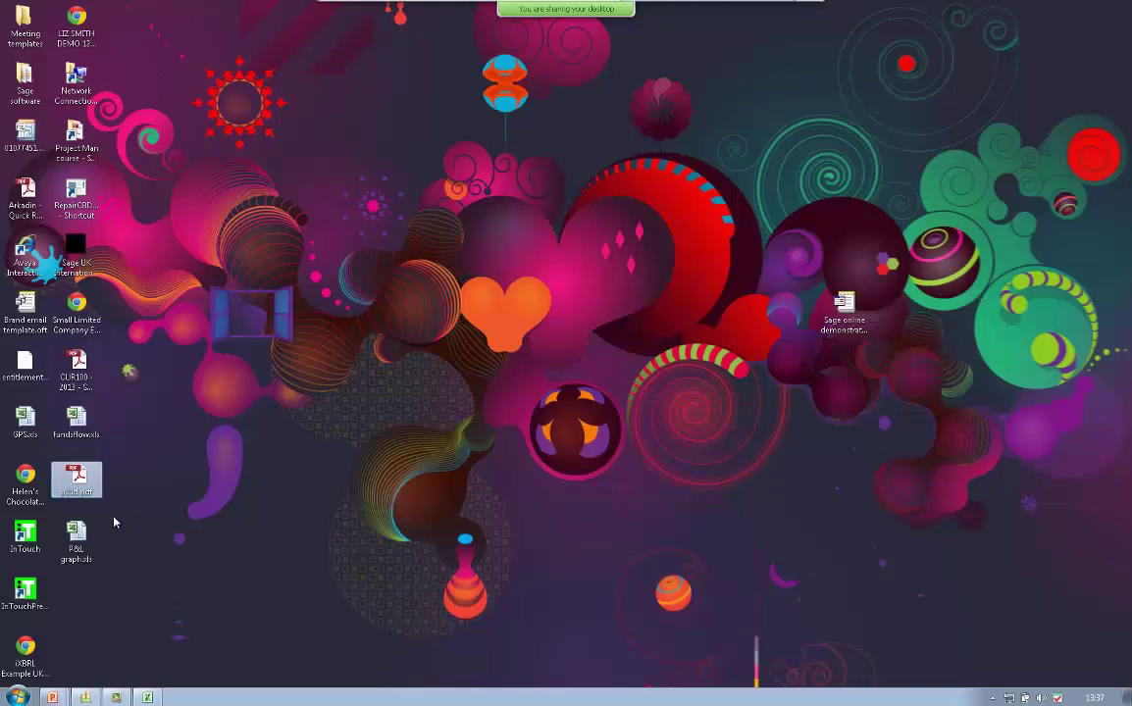
- Copy the whole sheet from P&L graph.xls and paste it into a new Sheet5 in tmpE8241
{"action": "double_click", "coordinate": [77, 539]}
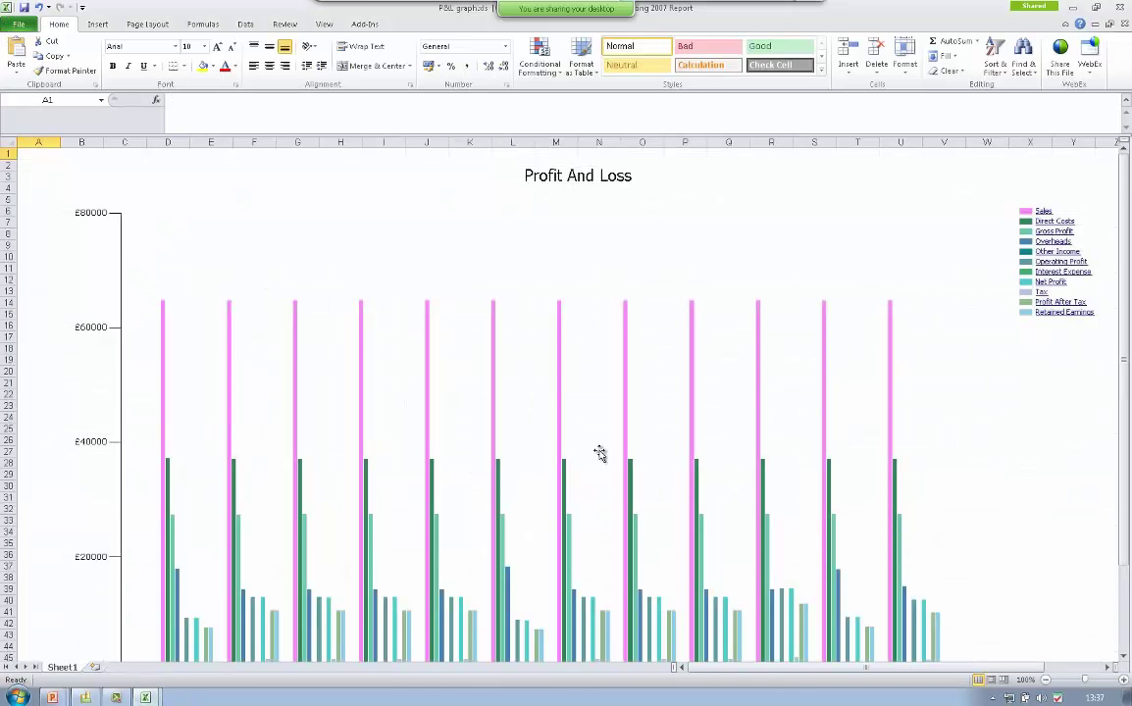
{"action": "scroll", "coordinate": [600, 453], "scroll_direction": "down", "scroll_amount": 1}
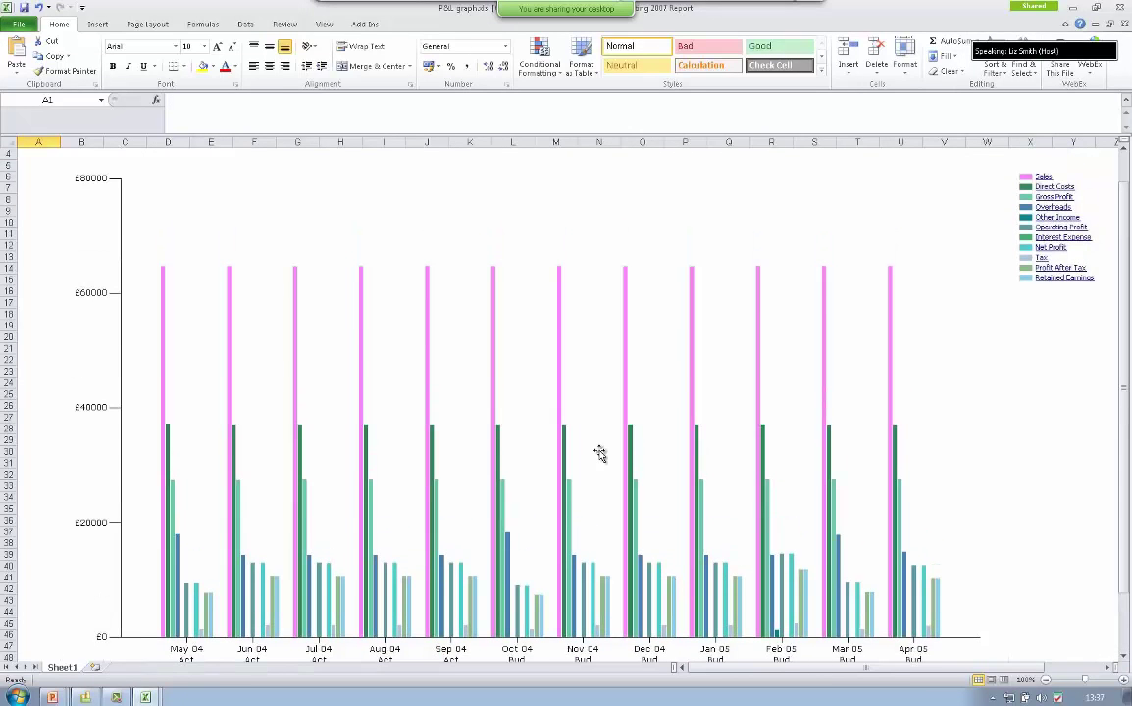
{"action": "left_click", "coordinate": [15, 143]}
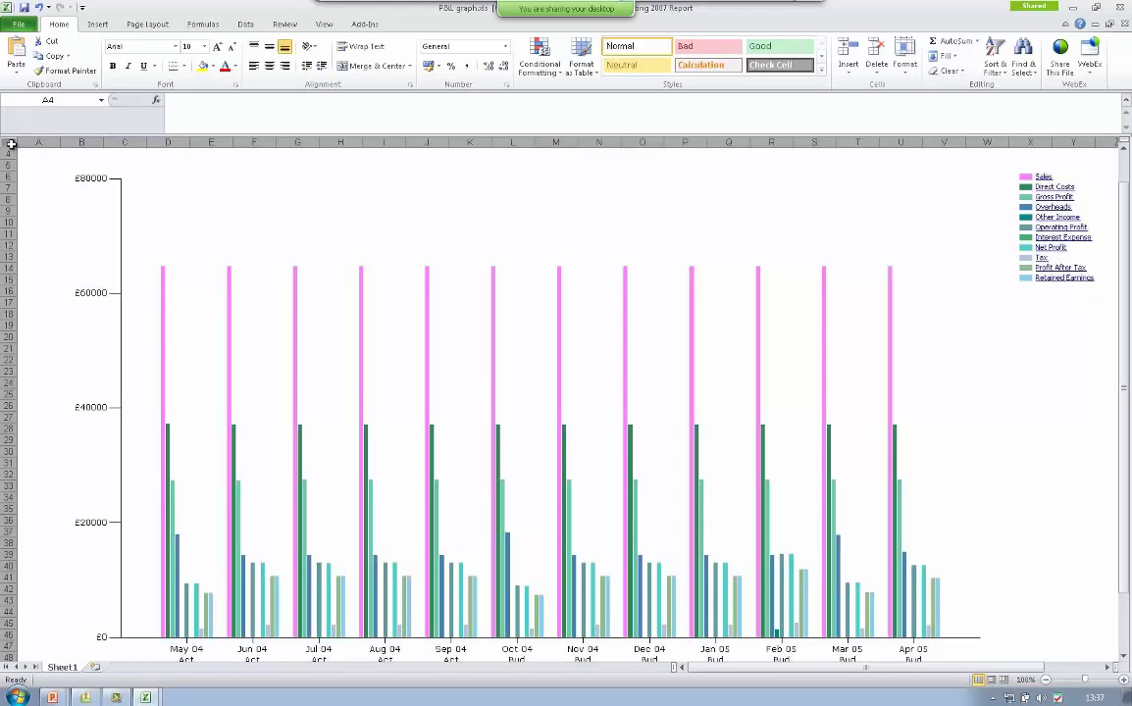
{"action": "key", "text": "ctrl+c"}
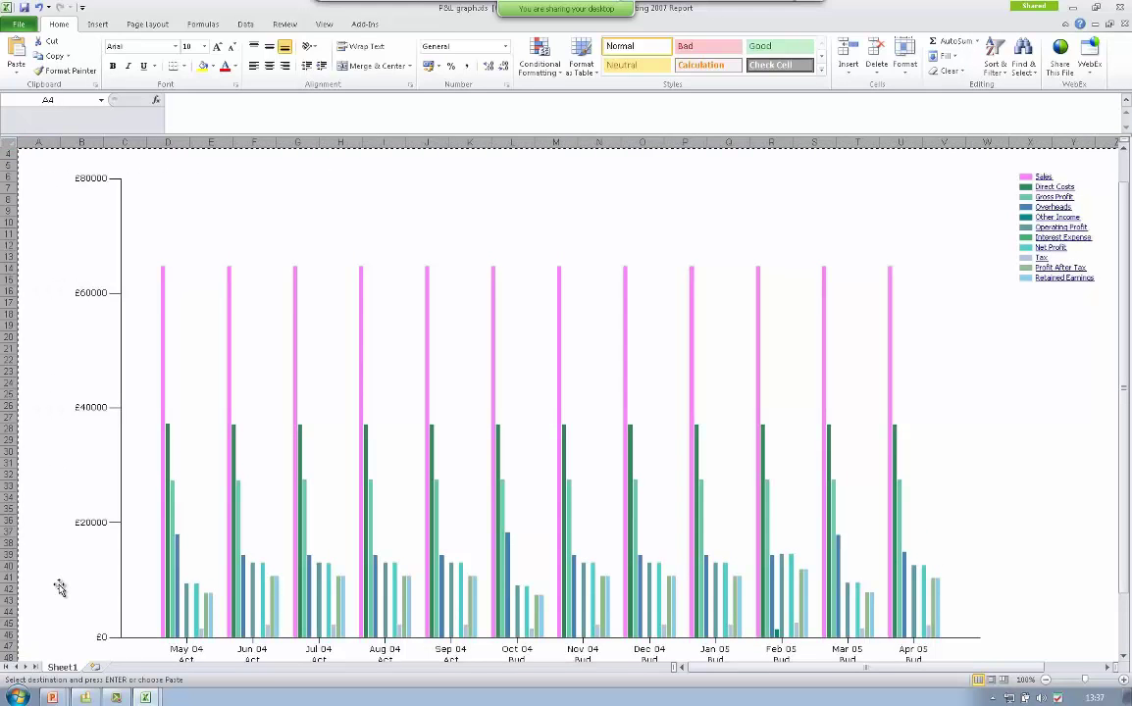
{"action": "mouse_move", "coordinate": [145, 698]}
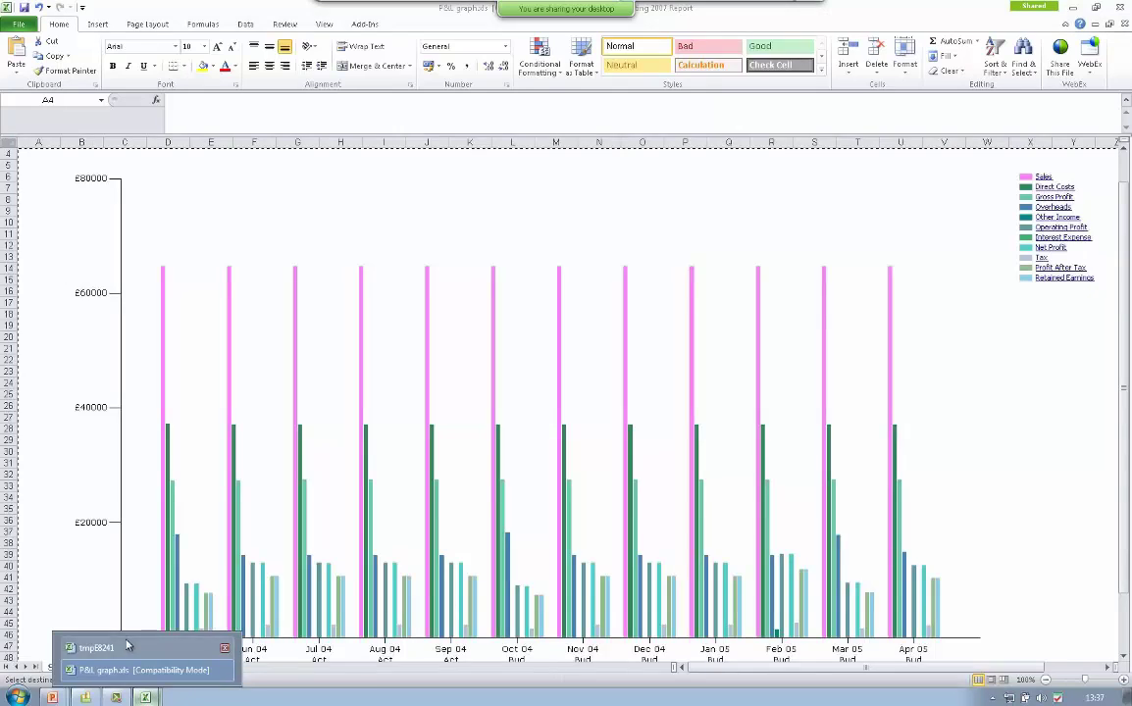
{"action": "left_click", "coordinate": [127, 648]}
{"action": "left_click", "coordinate": [447, 668]}
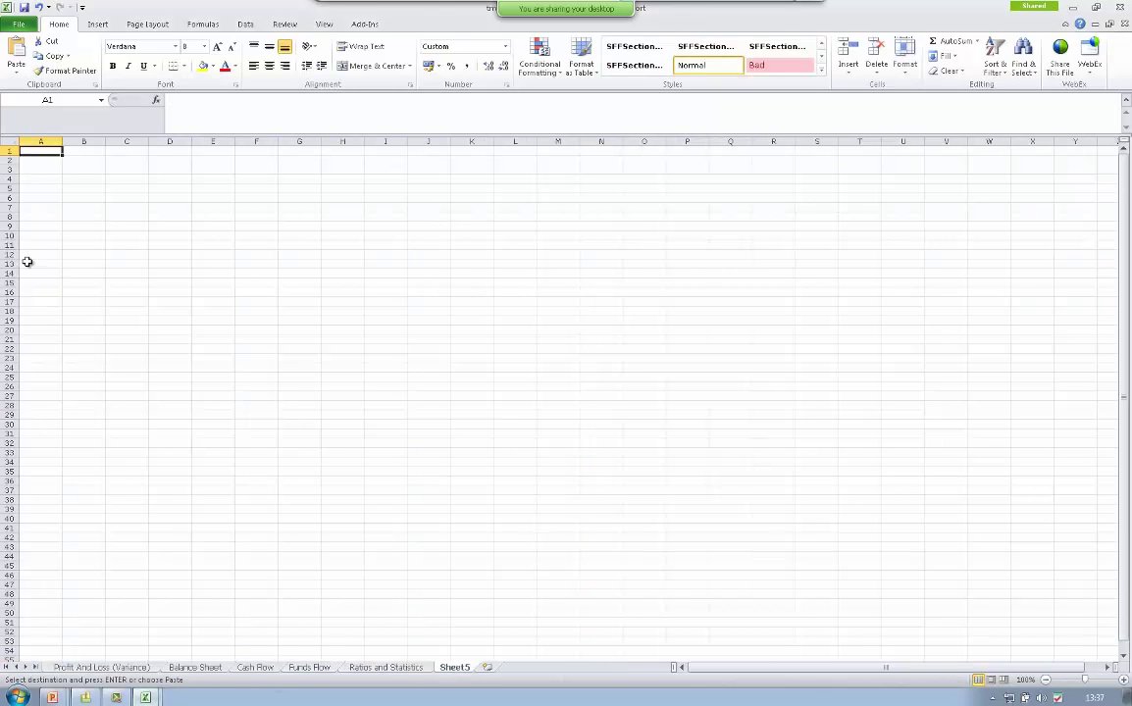
{"action": "key", "text": "ctrl+v"}
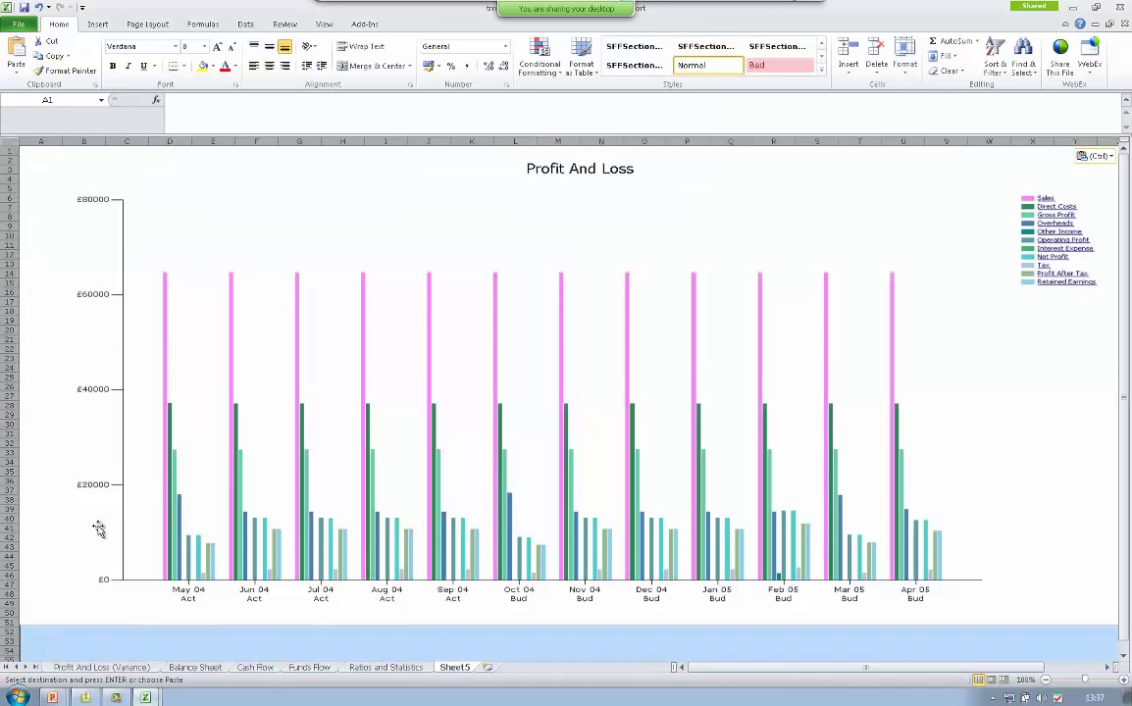
- Browse the report sheets from P&L Variance to Ratios, return to Sheet5, then minimise Excel
{"action": "left_click", "coordinate": [106, 664]}
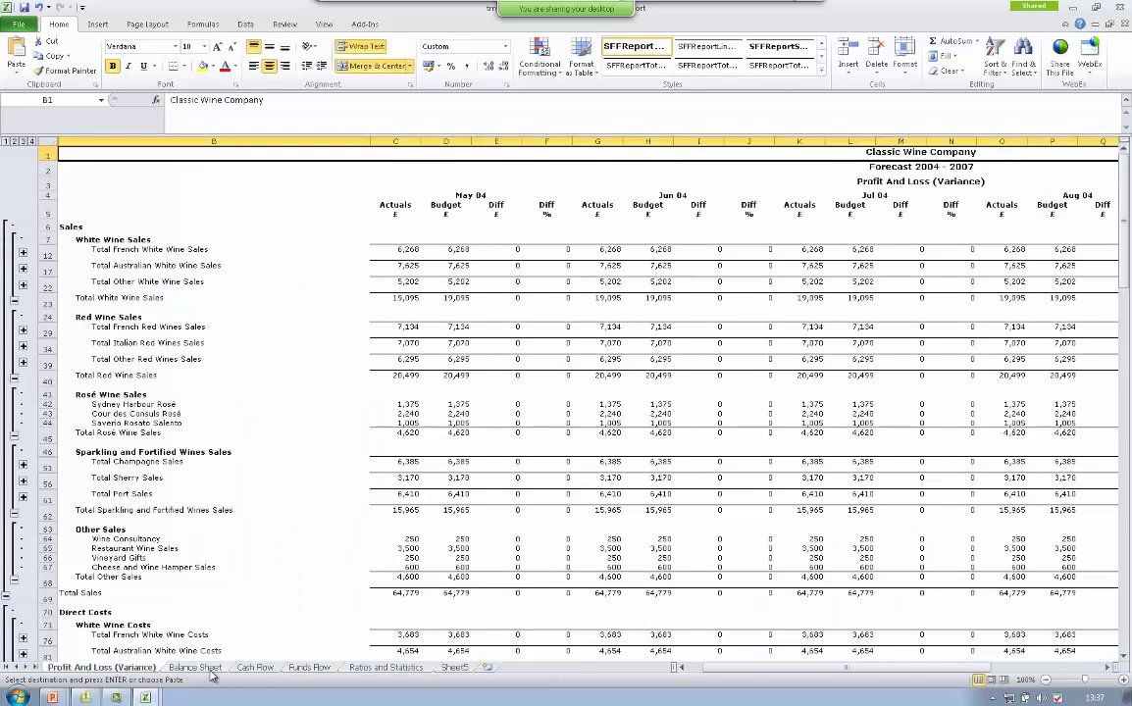
{"action": "left_click", "coordinate": [196, 667]}
{"action": "left_click", "coordinate": [255, 667]}
{"action": "left_click", "coordinate": [316, 668]}
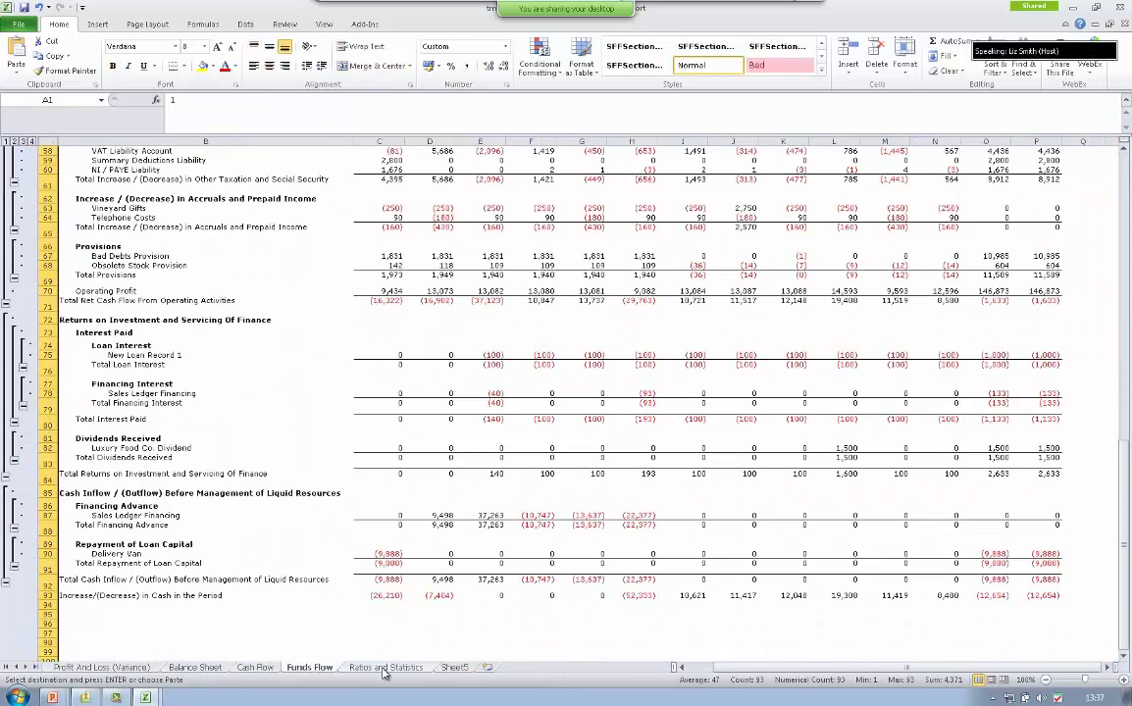
{"action": "left_click", "coordinate": [386, 668]}
{"action": "left_click", "coordinate": [454, 668]}
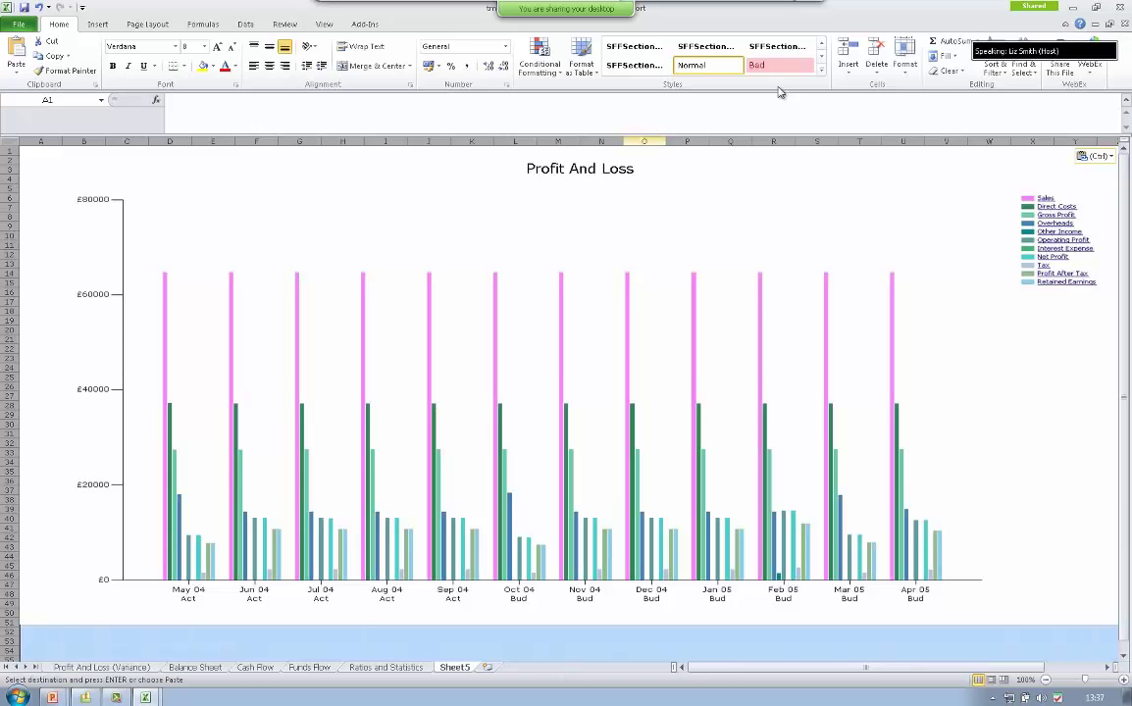
{"action": "left_click", "coordinate": [1073, 8]}
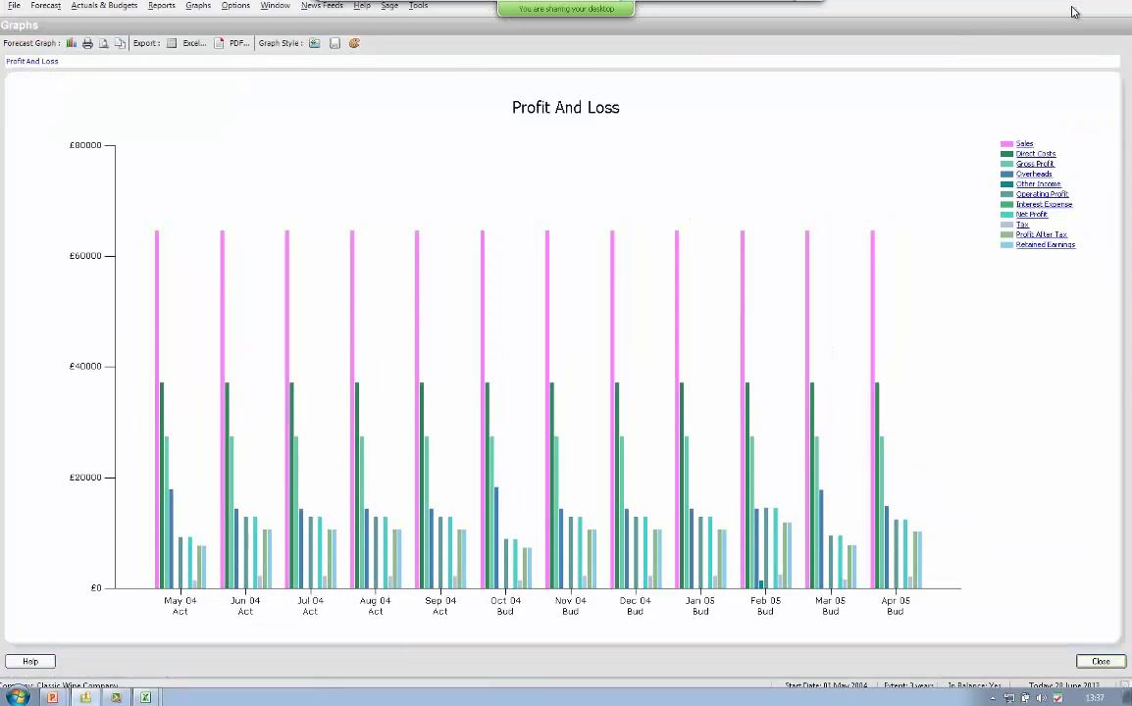
- Close the P&L graph without saving its style, then view and close the Cash Flow graph
{"action": "left_click", "coordinate": [1103, 662]}
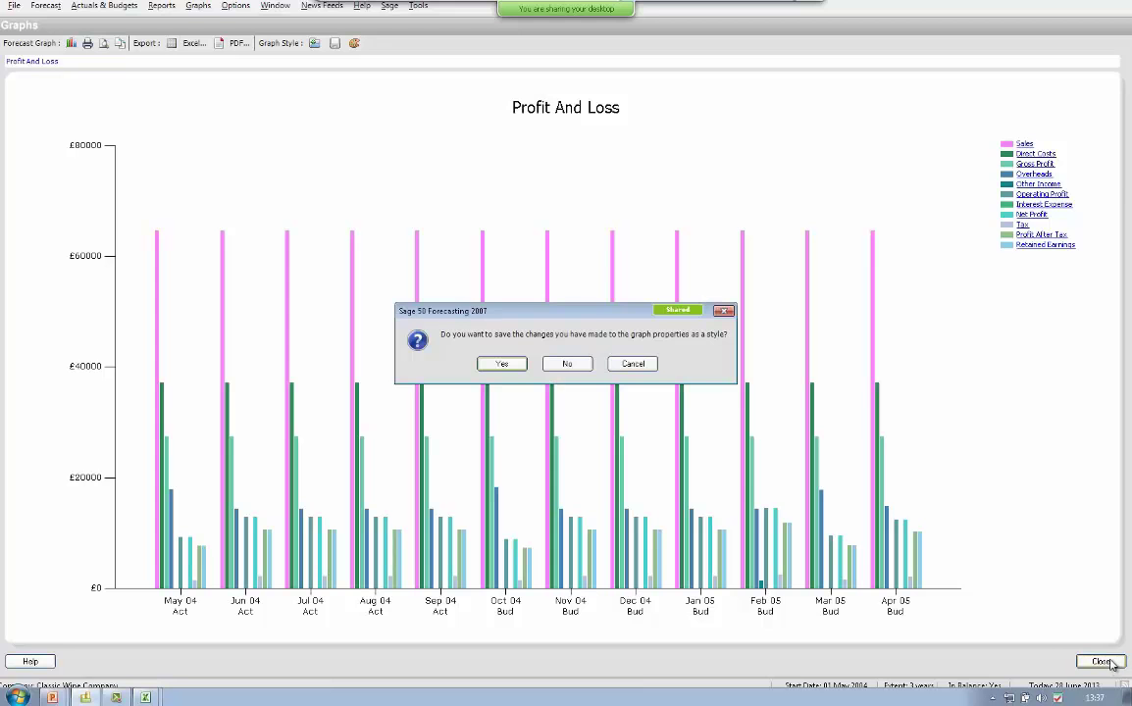
{"action": "left_click", "coordinate": [579, 365]}
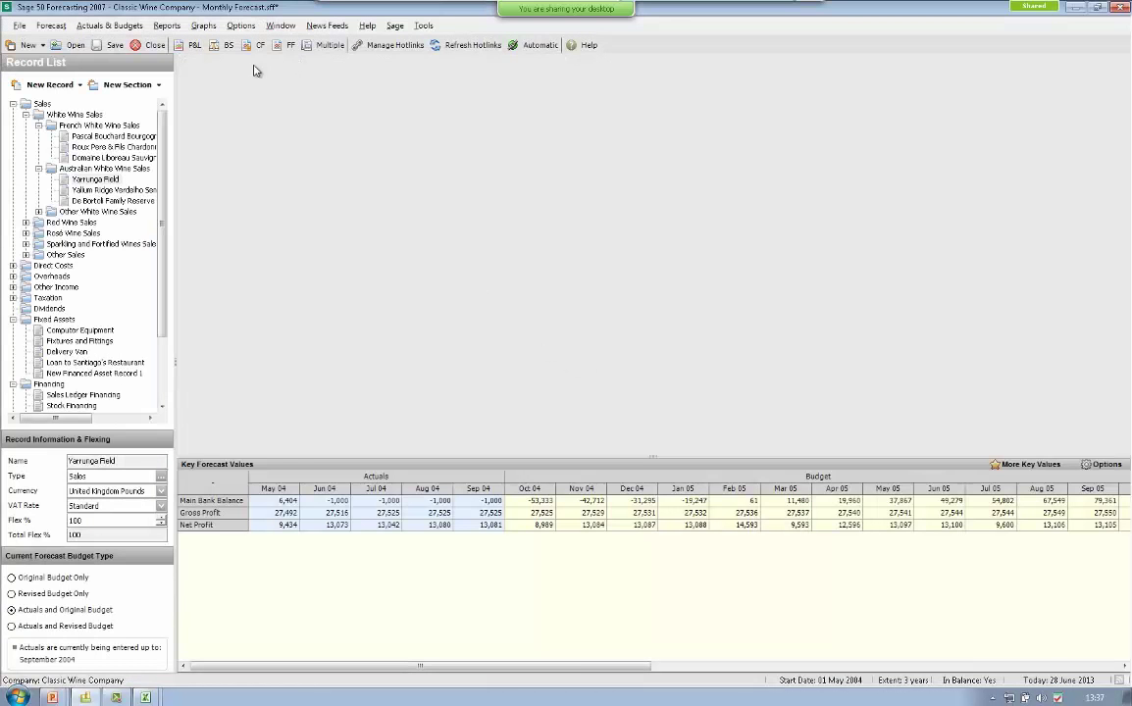
{"action": "left_click", "coordinate": [203, 25]}
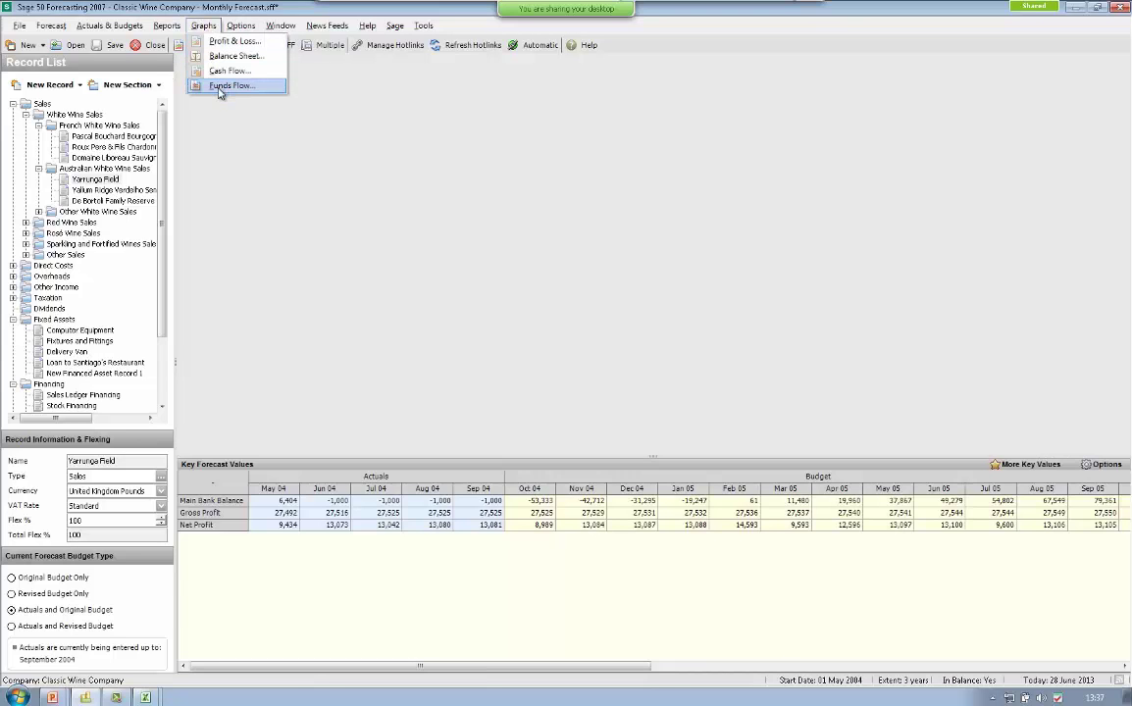
{"action": "left_click", "coordinate": [224, 71]}
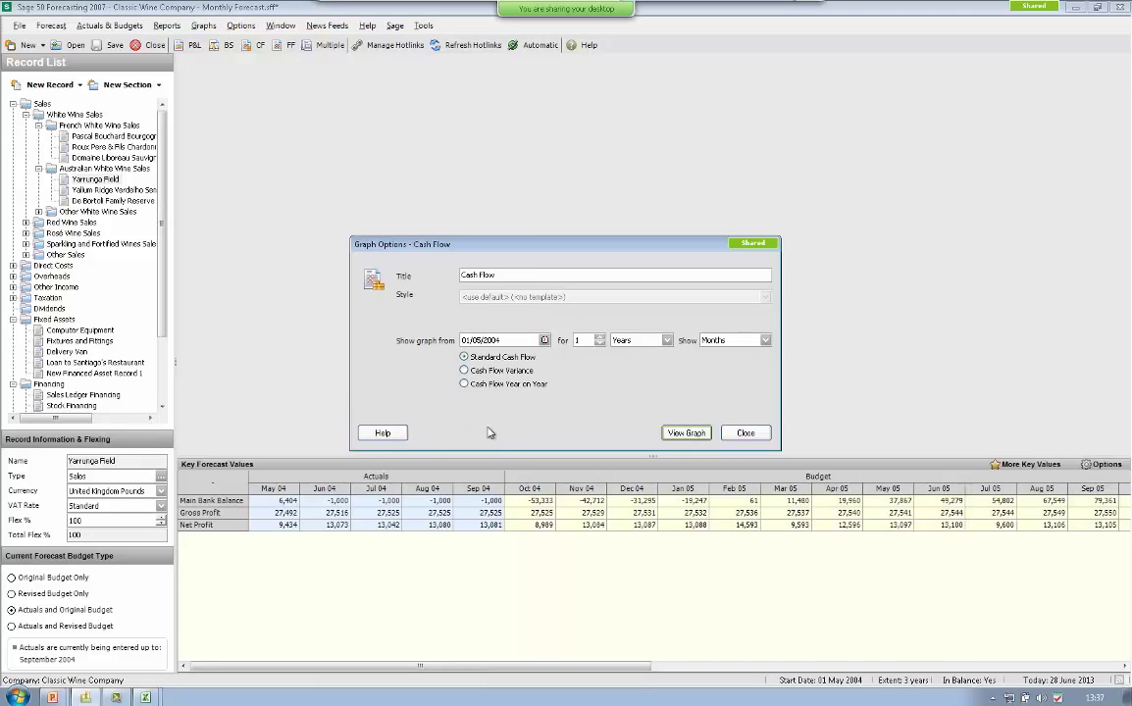
{"action": "left_click", "coordinate": [687, 432]}
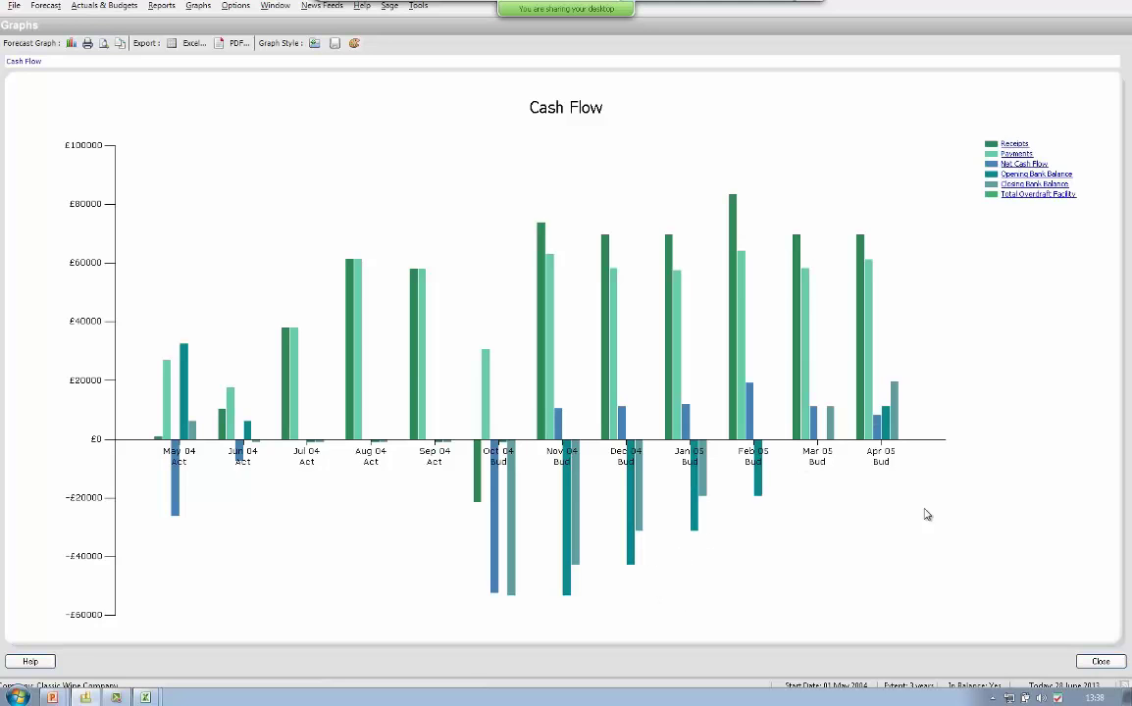
{"action": "left_click", "coordinate": [1101, 662]}
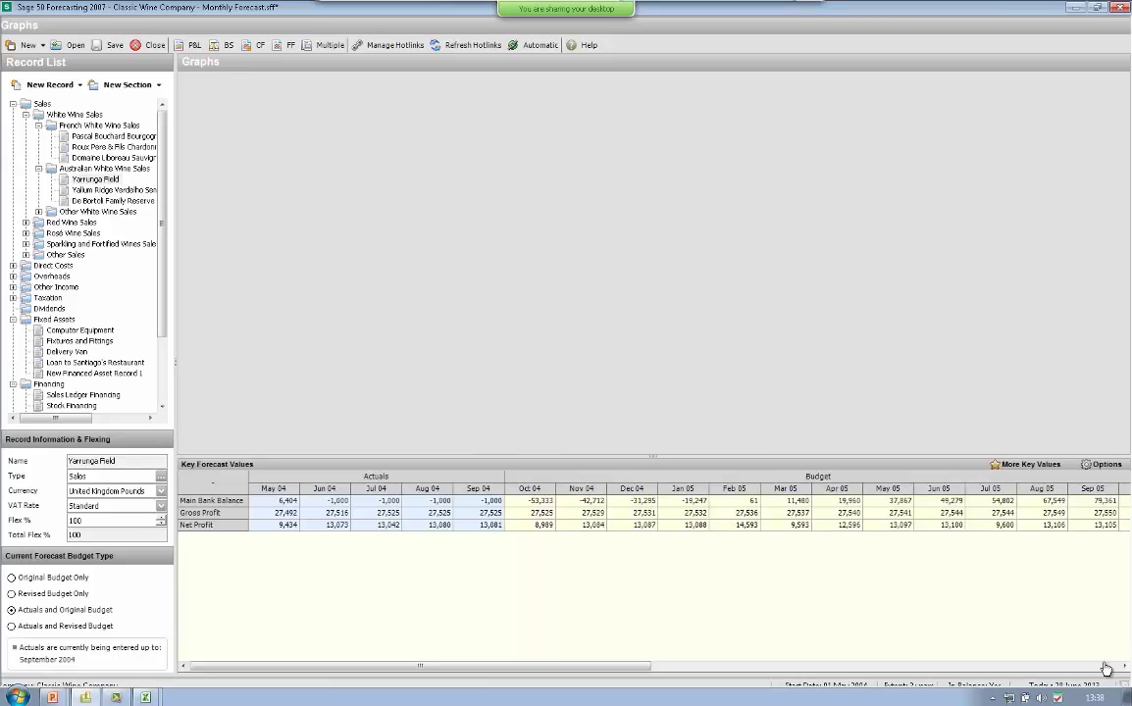